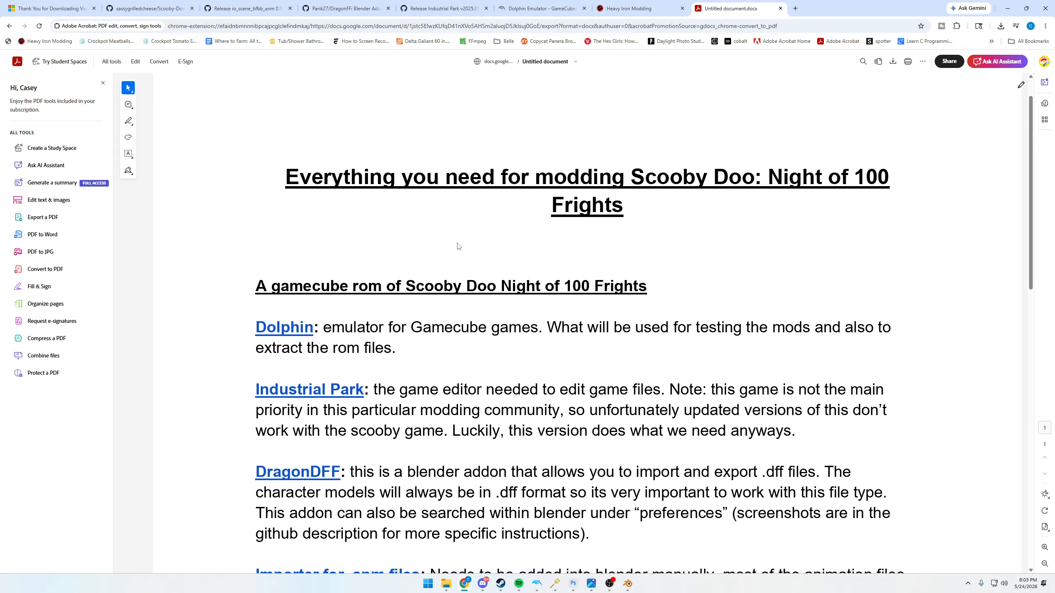
- Read the first entries of the modding requirements document and check the Industrial Park v2025.05.12-82322 release page
scroll(411, 227, "down", 1)
scroll(361, 227, "down", 3)
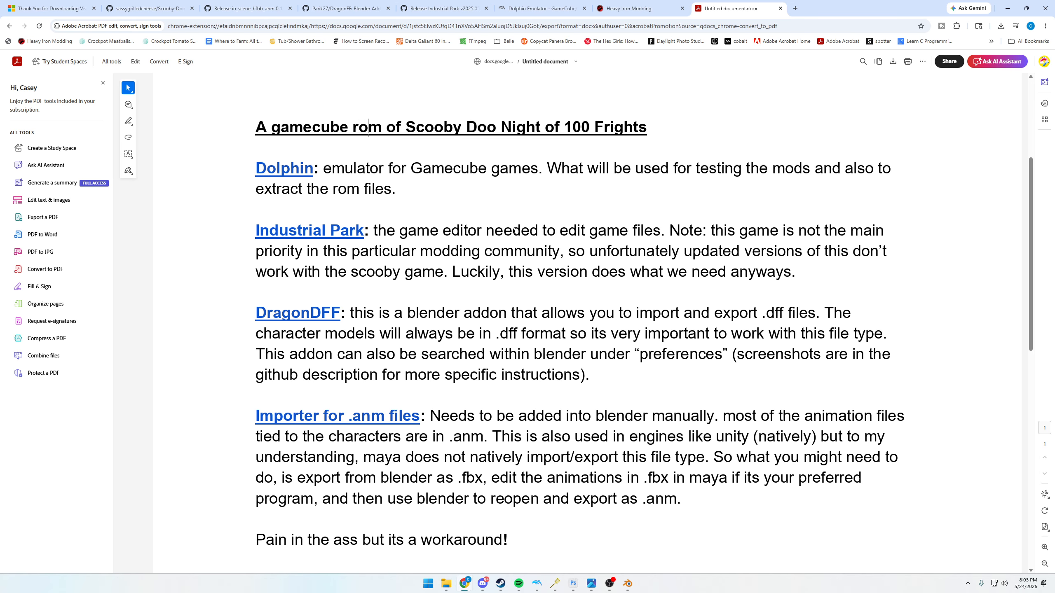
scroll(546, 274, "up", 1)
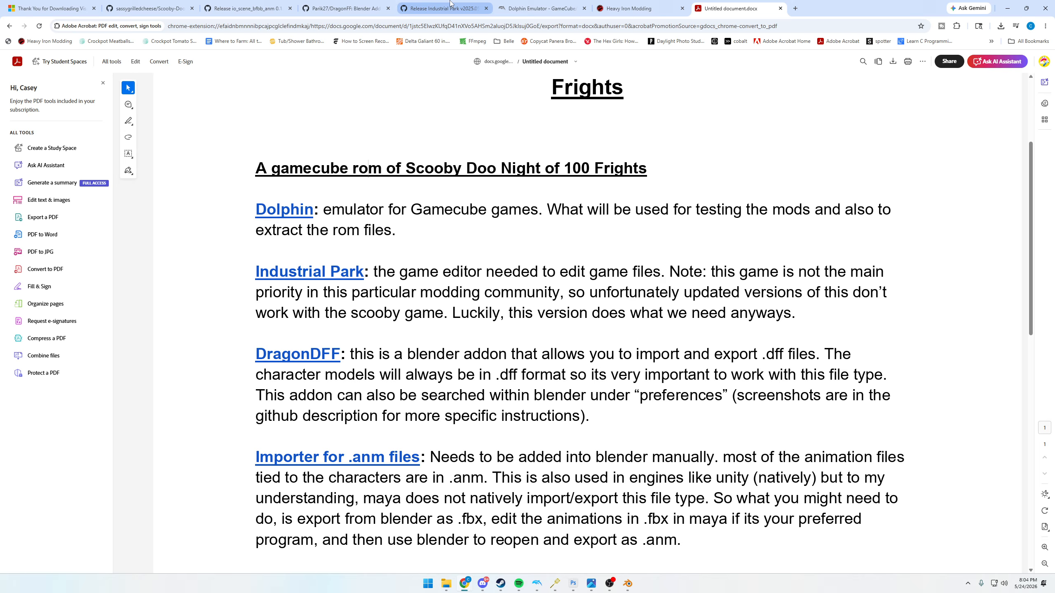
left_click(441, 13)
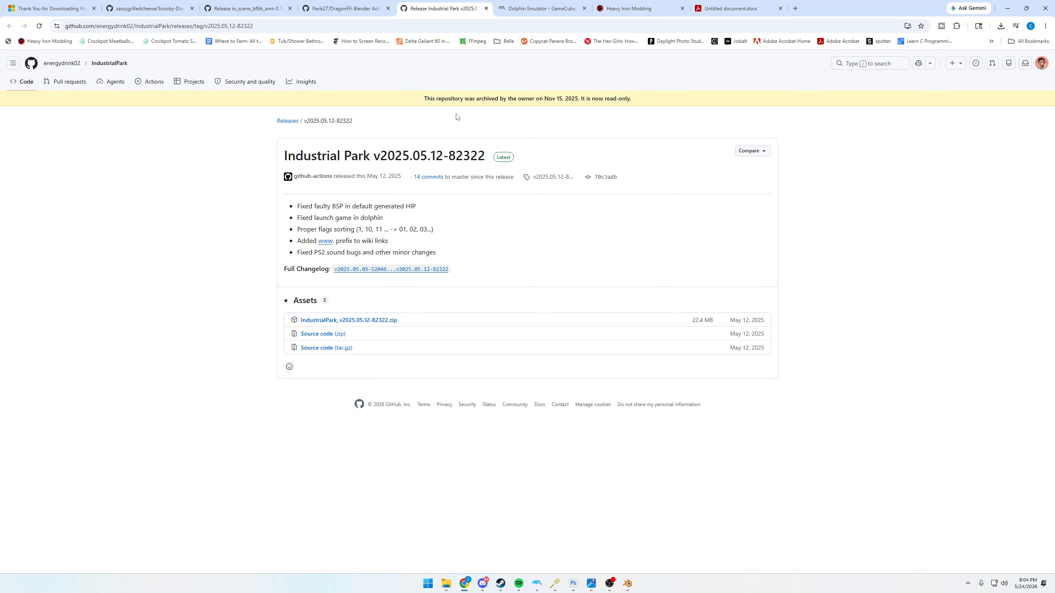
left_click_drag(282, 154, 489, 145)
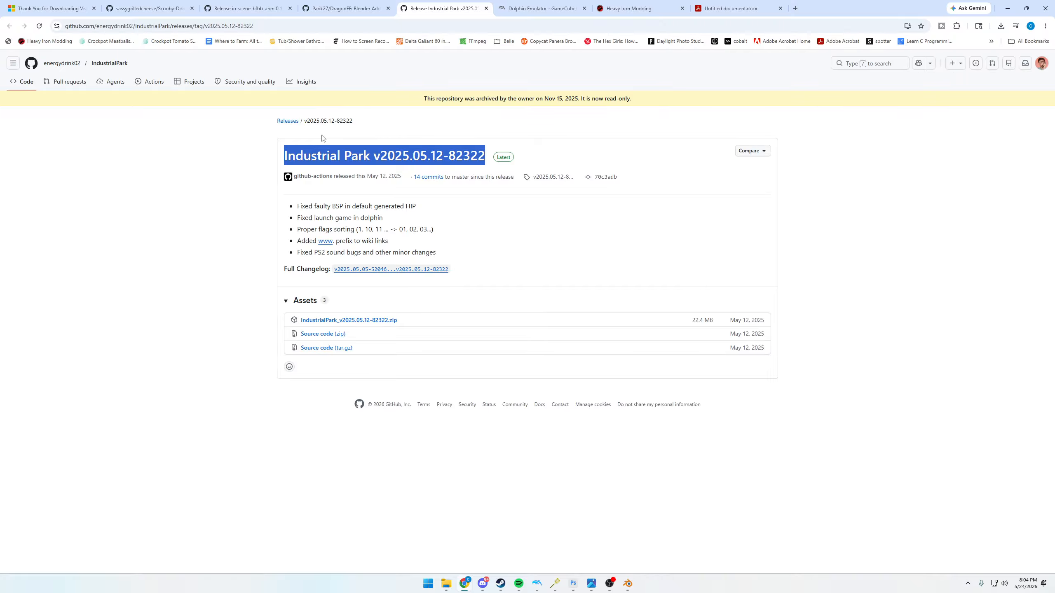
left_click_drag(284, 156, 488, 158)
- Look over the full tool list in the requirements document and recheck the Industrial Park release page
left_click(733, 8)
scroll(347, 287, "down", 6)
scroll(347, 287, "down", 3)
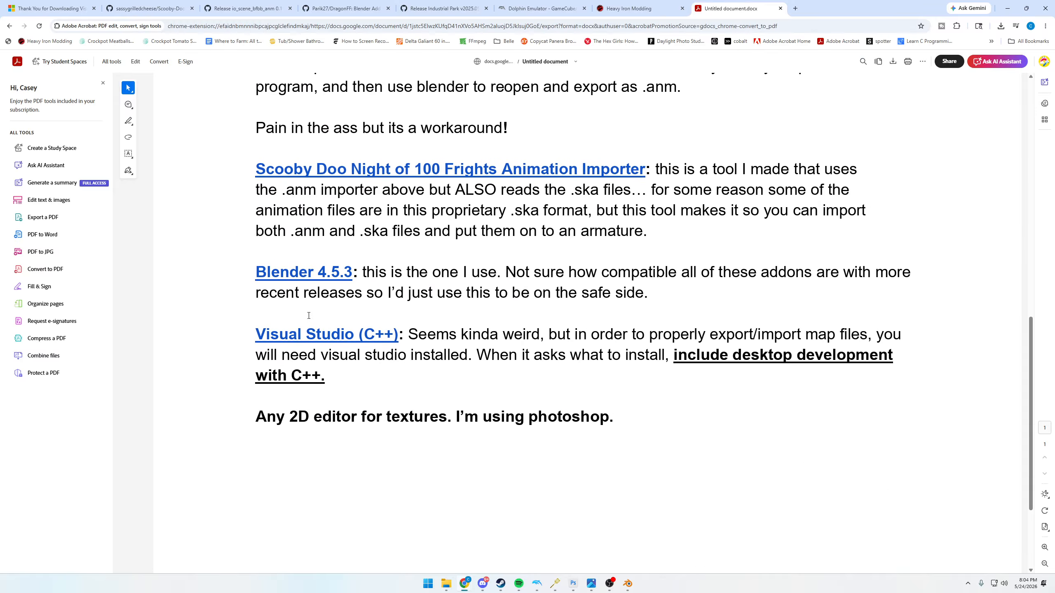
scroll(352, 320, "up", 7)
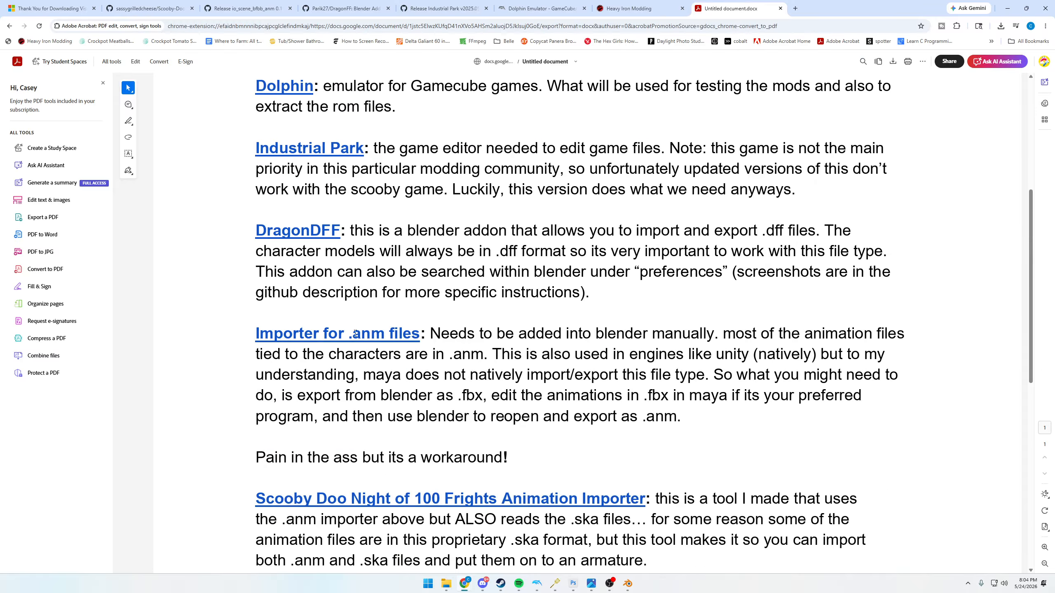
left_click(353, 332)
left_click(567, 338)
scroll(279, 322, "up", 3)
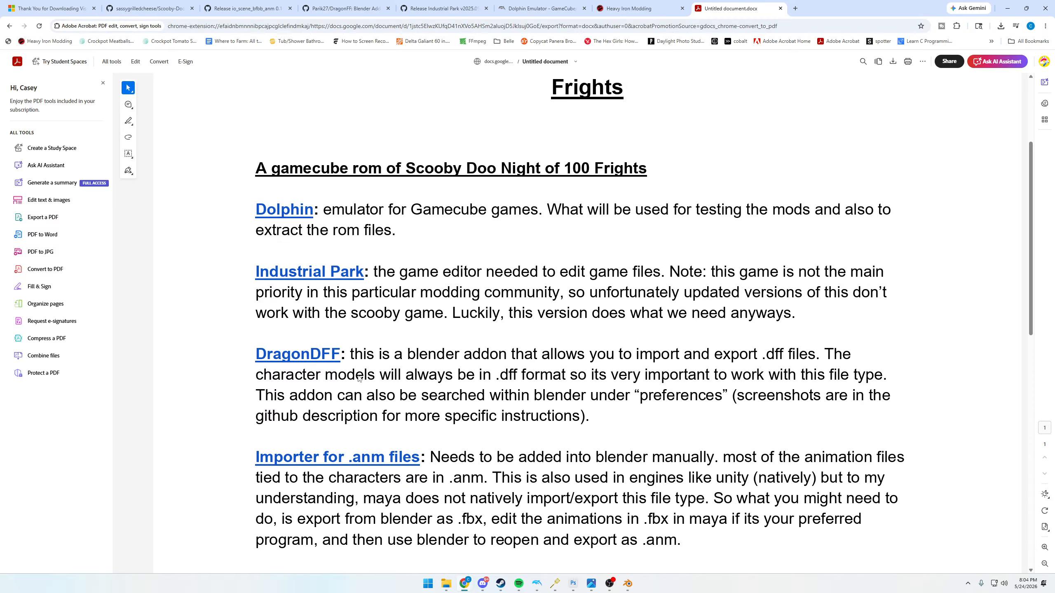
scroll(360, 365, "down", 8)
scroll(360, 365, "up", 5)
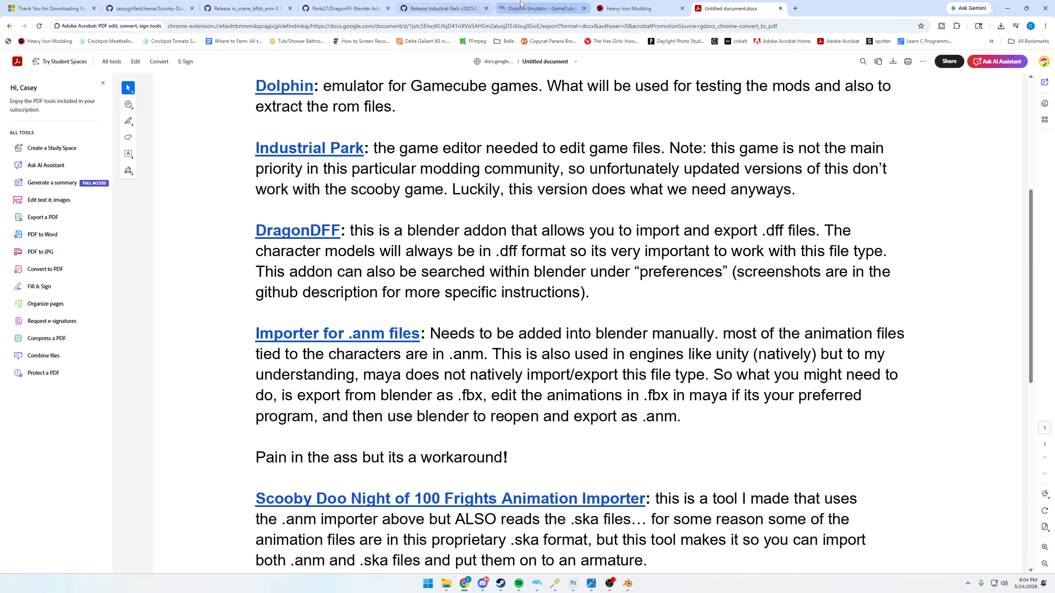
left_click(463, 8)
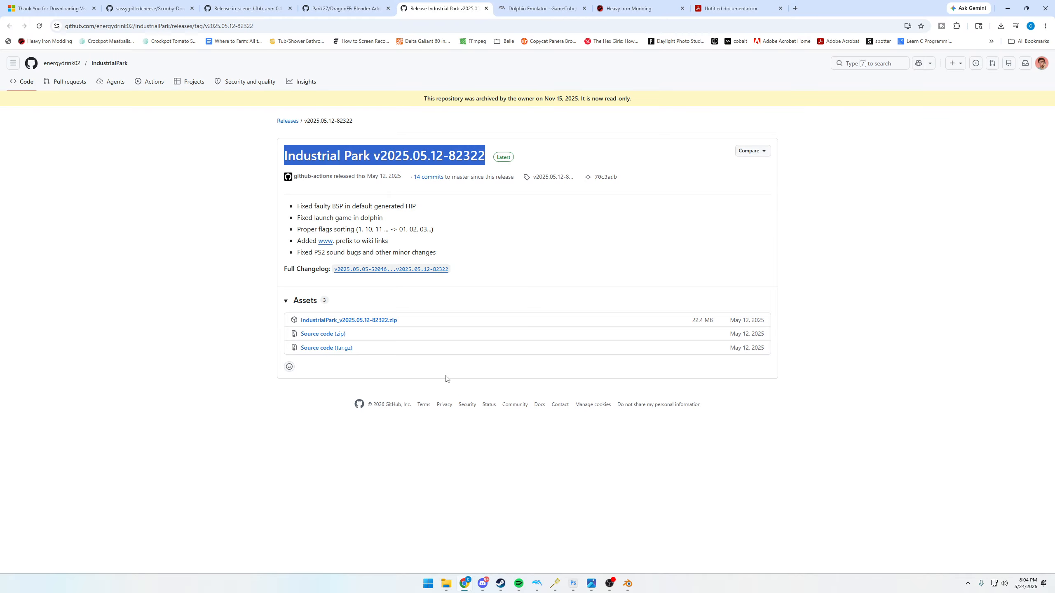
left_click(731, 8)
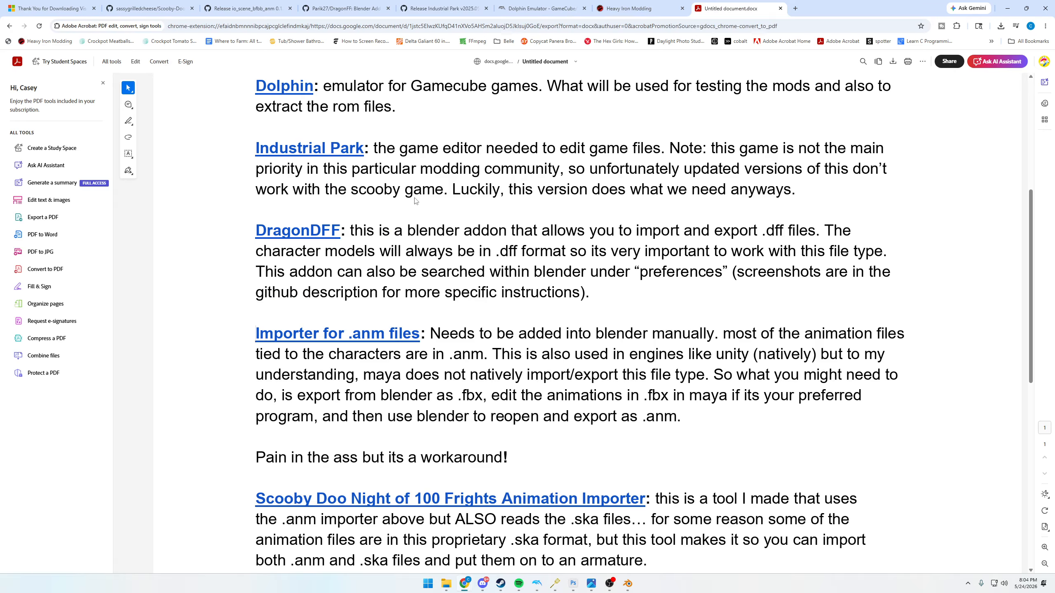
- Read the document's entries on DragonDFF, the .anm importer, the Scooby Doo animation importer, Blender 4.5.3 and Visual Studio
scroll(416, 201, "up", 3)
scroll(362, 264, "down", 5)
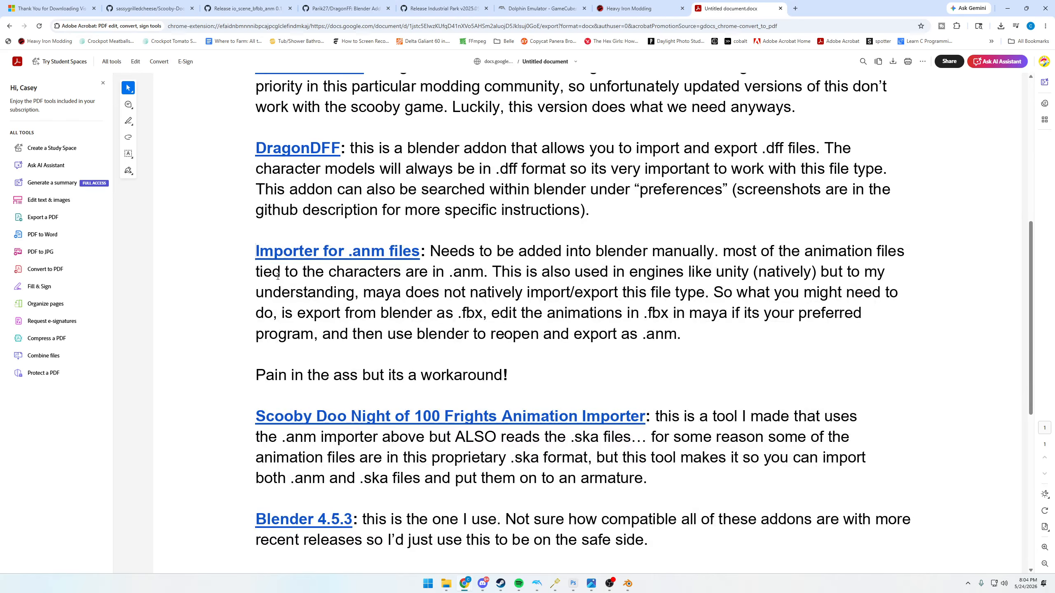
scroll(278, 277, "up", 3)
scroll(307, 261, "down", 5)
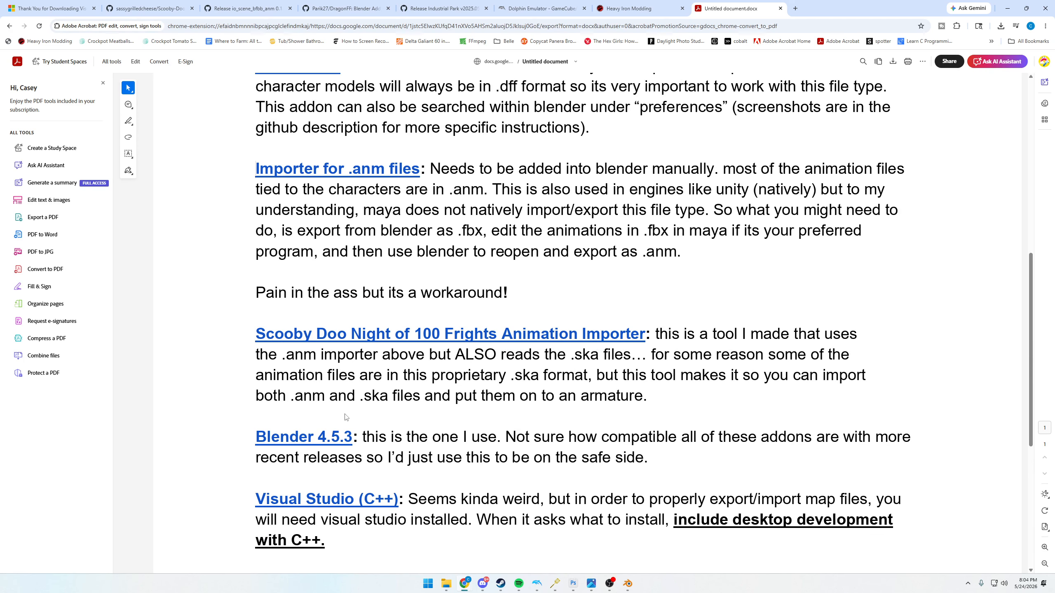
scroll(341, 419, "down", 1)
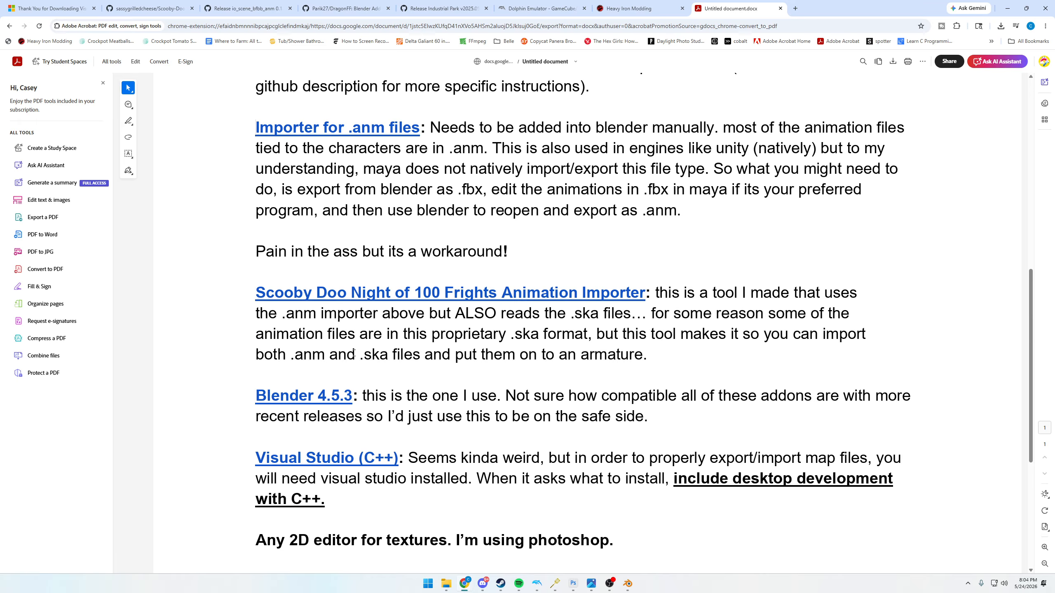
scroll(355, 383, "down", 1)
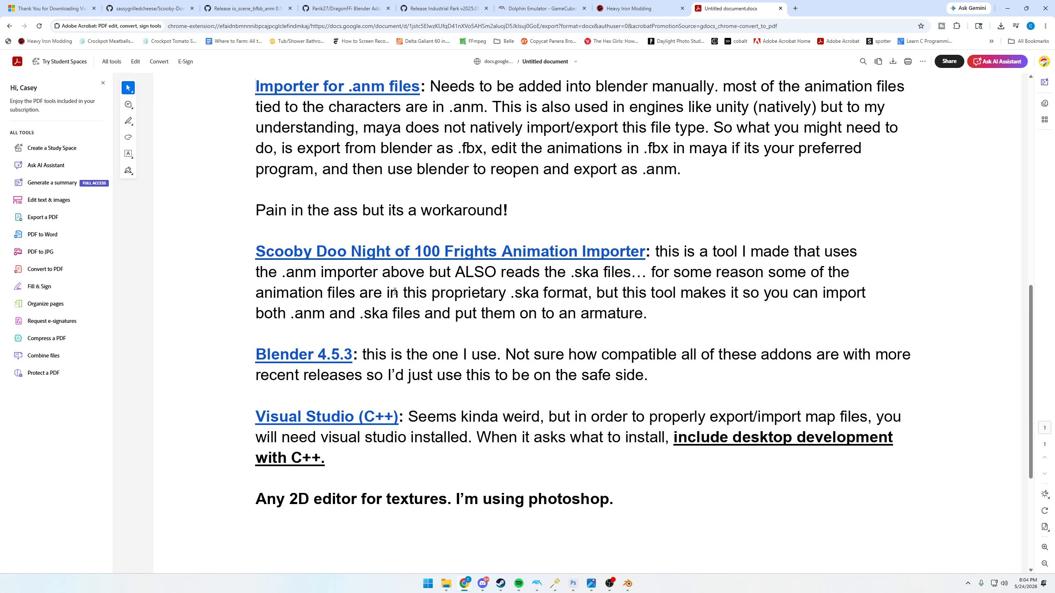
scroll(511, 347, "up", 1)
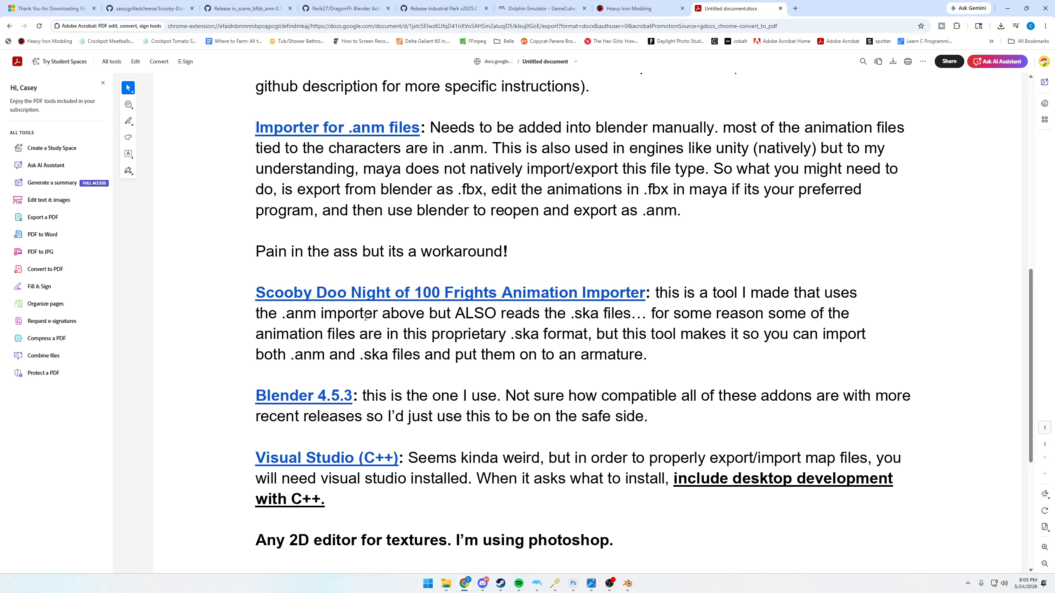
scroll(443, 362, "up", 2)
scroll(445, 365, "up", 3)
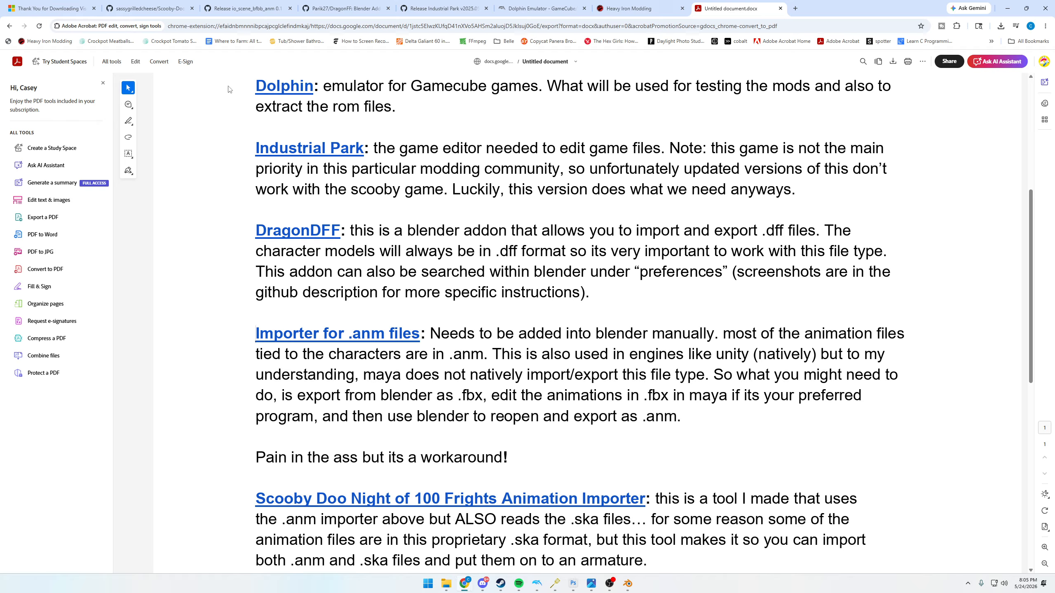
- Open the DragonDFF link from the document and place its page directly after the Dolphin Emulator page
left_click(301, 233)
left_click(589, 333)
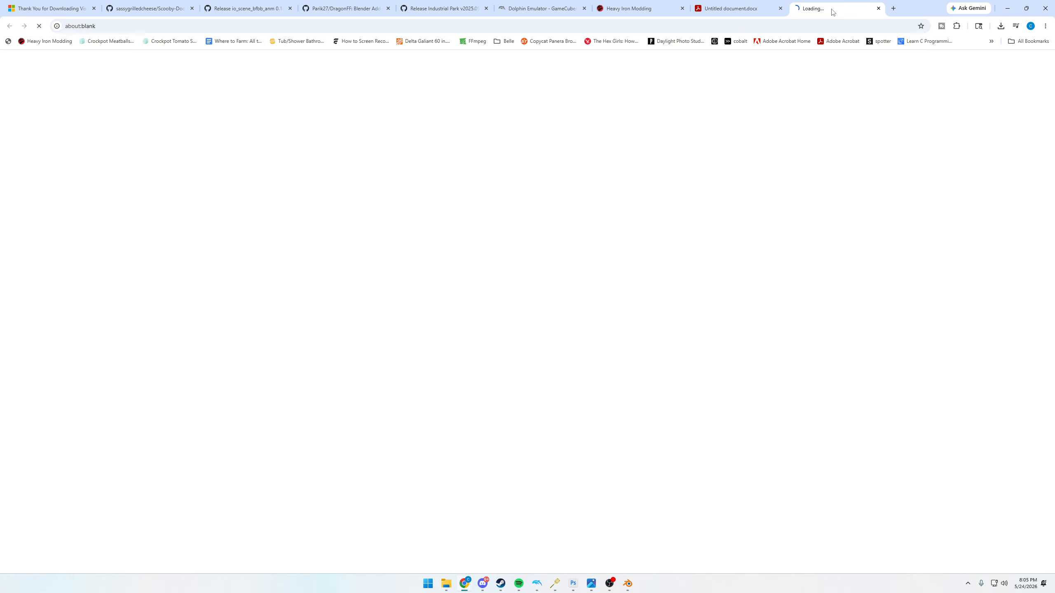
left_click_drag(773, 13, 631, 10)
- Examine the DragonFF repository's README for supported features and for the Blender extension and manual installation instructions
scroll(490, 395, "down", 5)
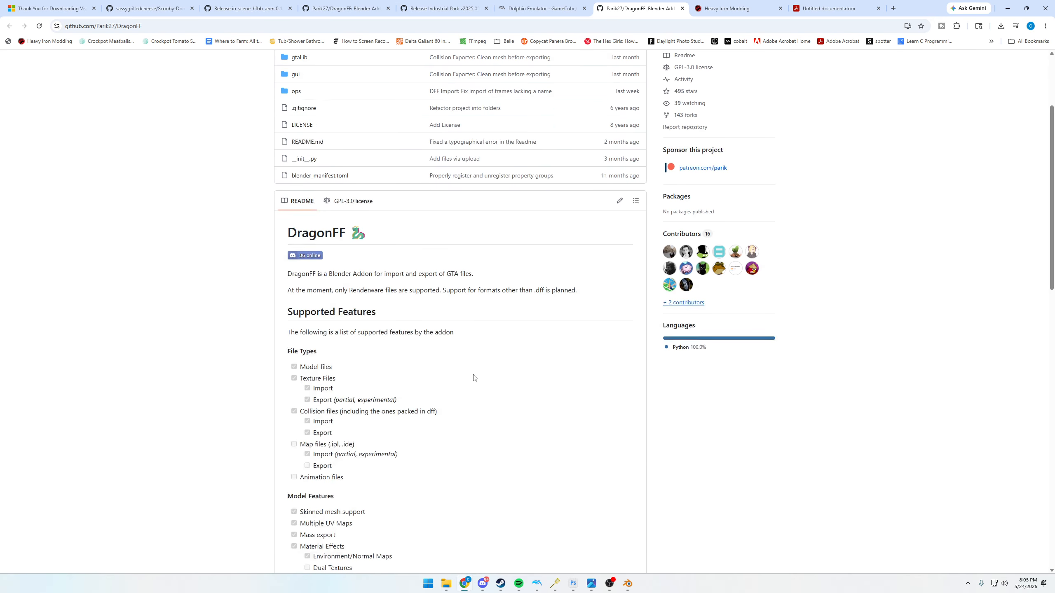
scroll(490, 374, "down", 2)
scroll(477, 336, "up", 7)
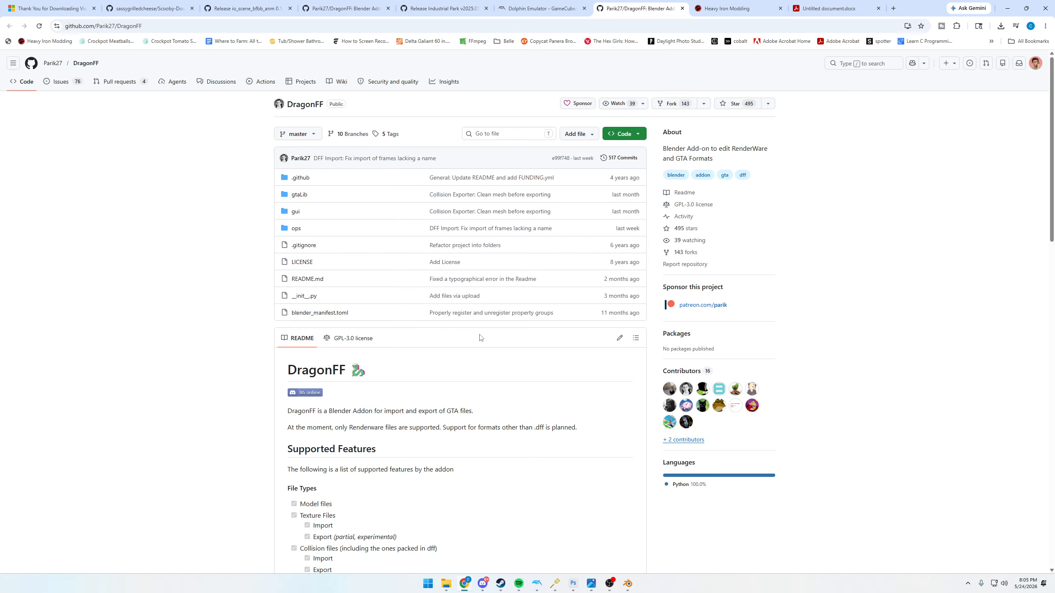
scroll(427, 343, "down", 10)
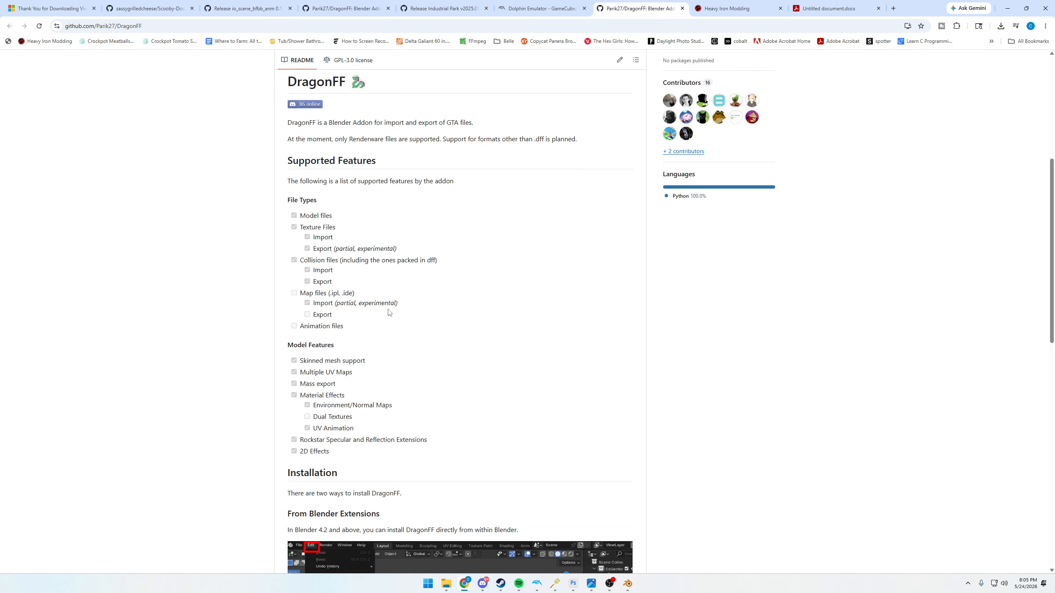
scroll(423, 332, "down", 6)
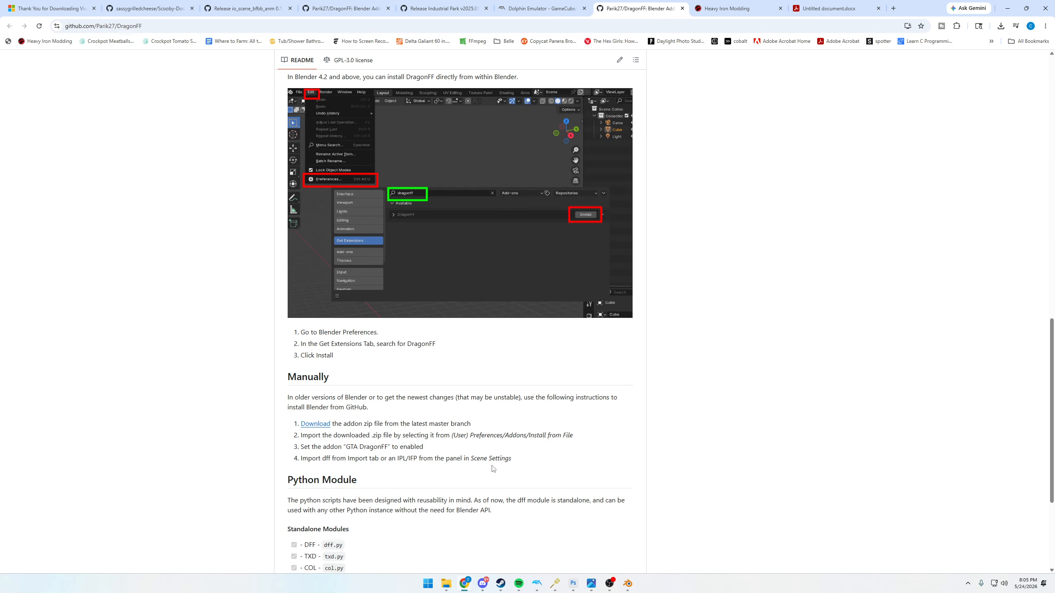
scroll(493, 468, "up", 15)
left_click_drag(441, 311, 464, 313)
left_click(459, 317)
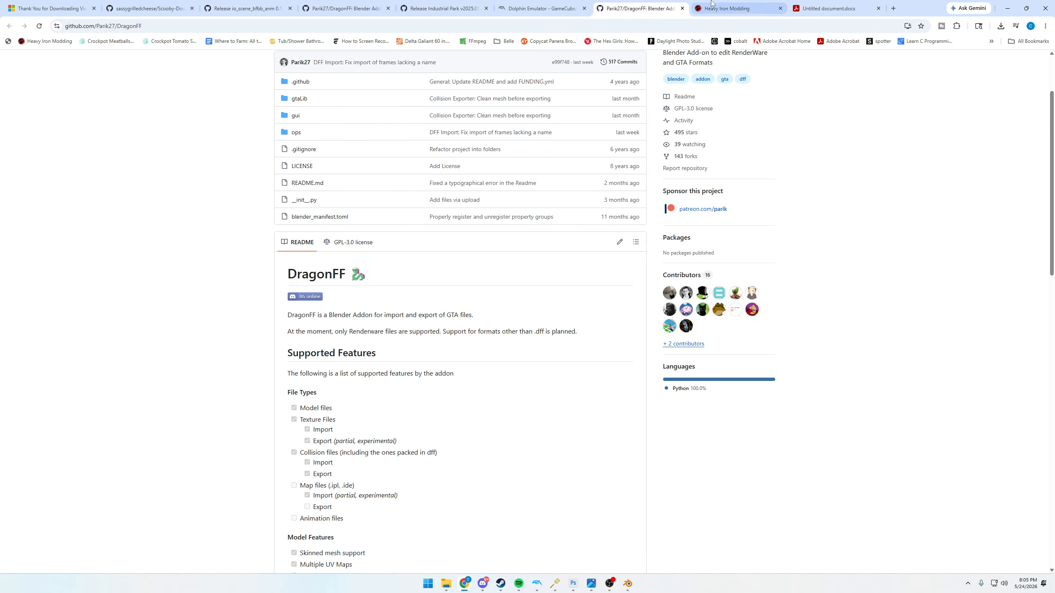
- Find the .anm importer entry in the requirements document and inspect the io_scene_bfbb_anm 0.1.2 release page
left_click(810, 9)
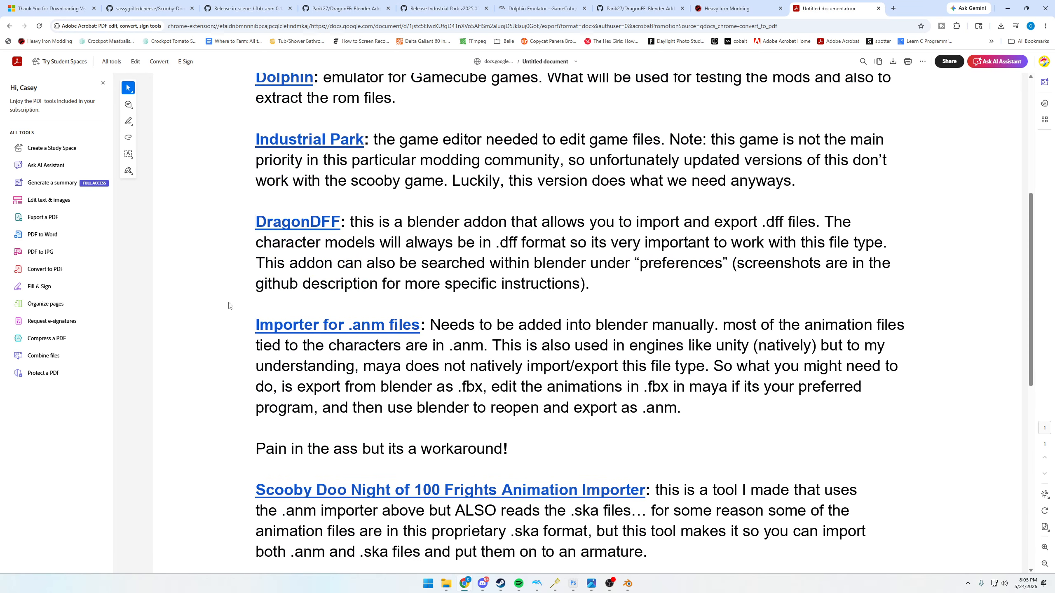
scroll(288, 248, "down", 4)
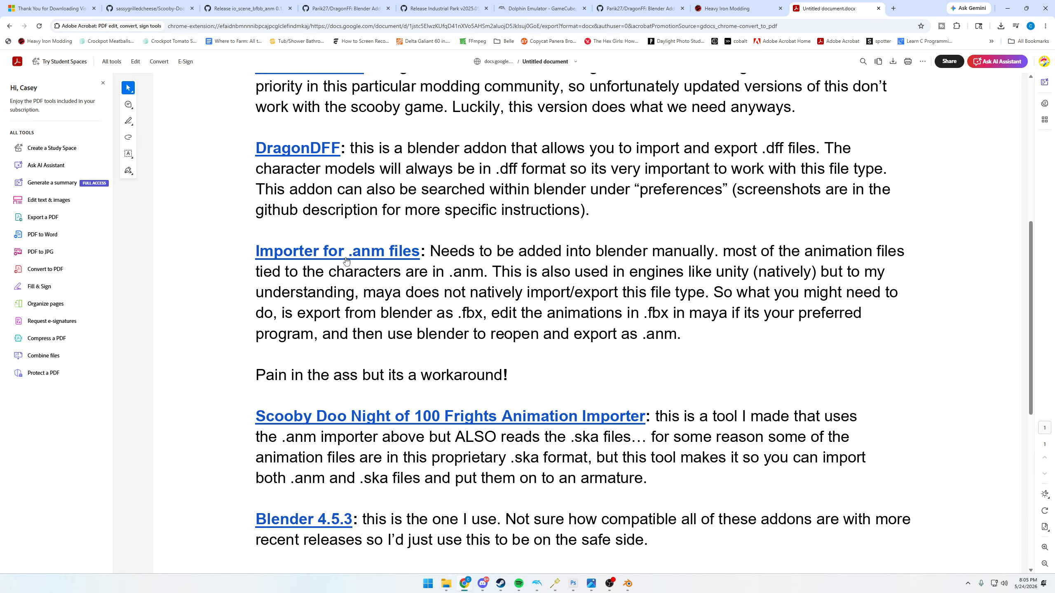
left_click(260, 5)
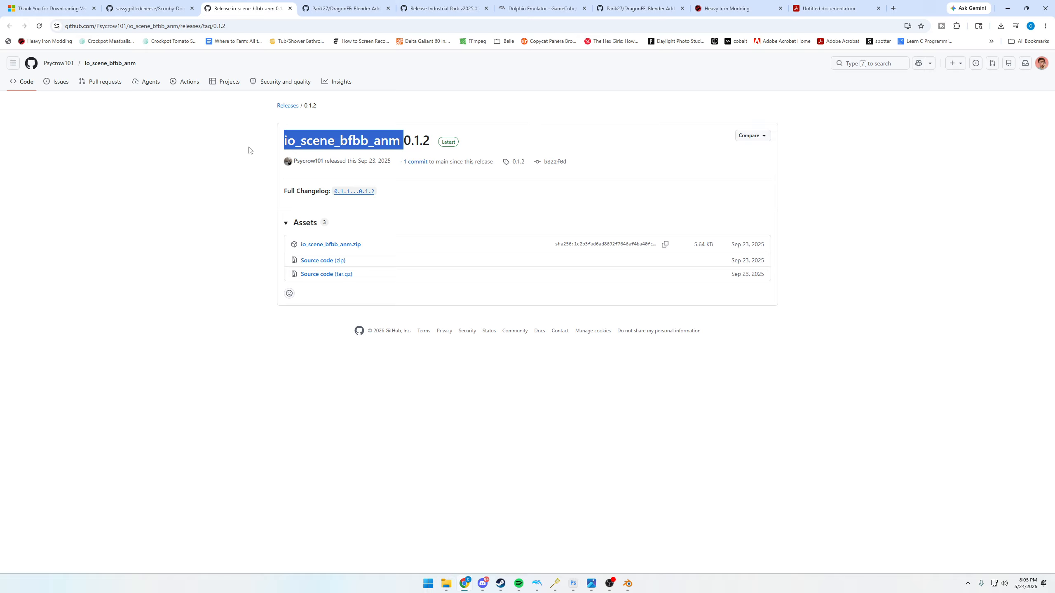
left_click_drag(251, 150, 422, 136)
left_click(284, 142)
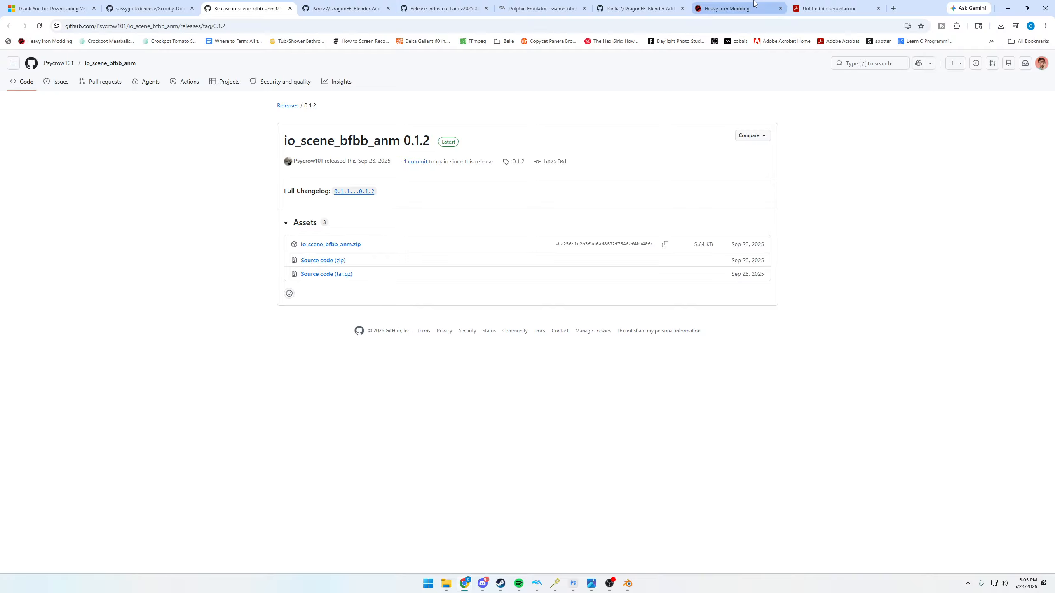
- Inspect the Scooby-Doo-Night-of-100-Frights-Animation-Importer repository from the document's list, including its ZIP download option
left_click(809, 11)
scroll(641, 296, "down", 3)
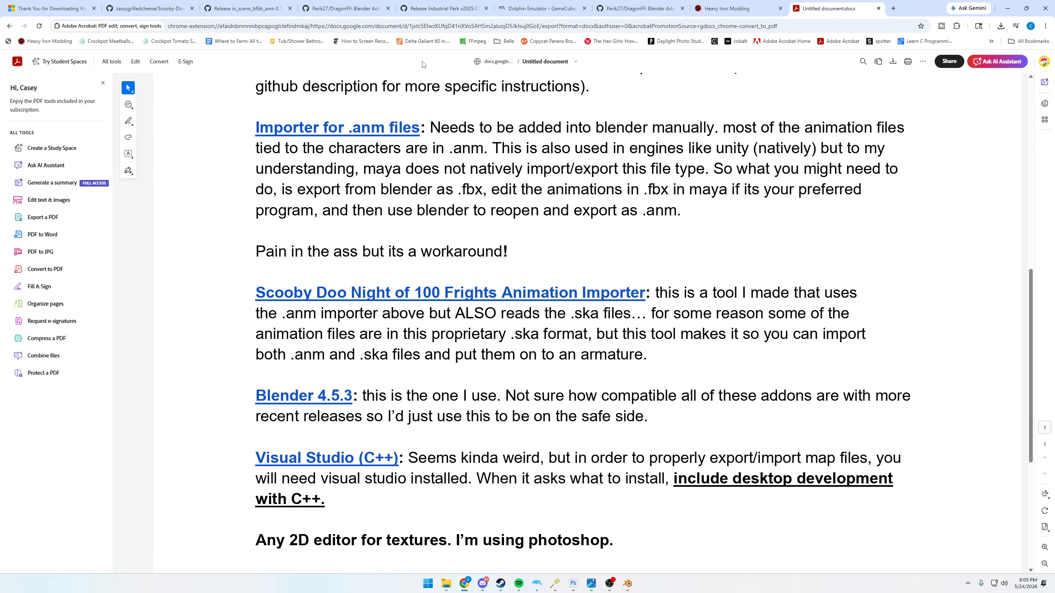
left_click(146, 8)
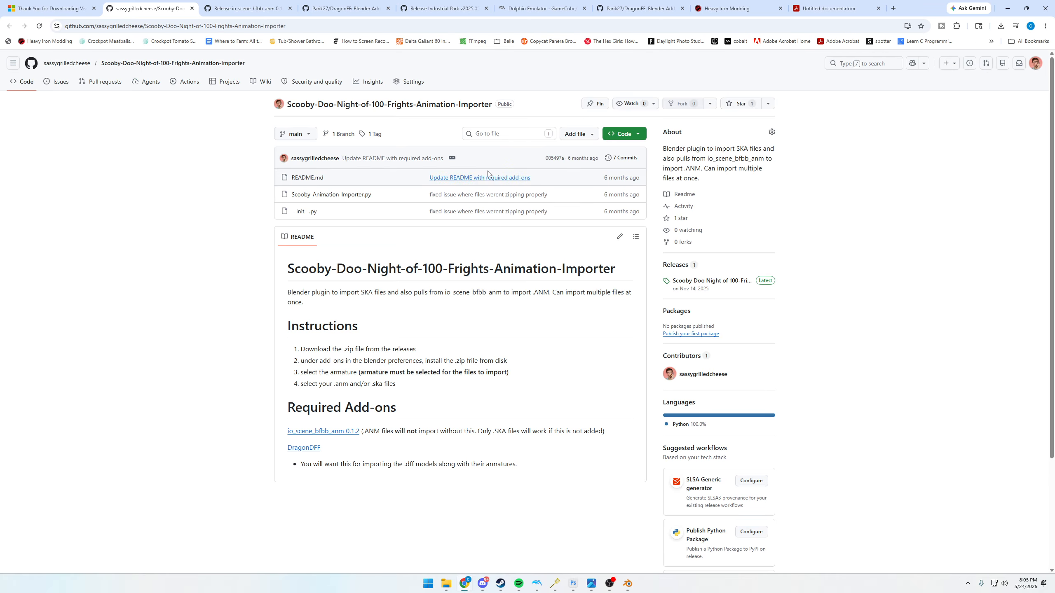
left_click(639, 135)
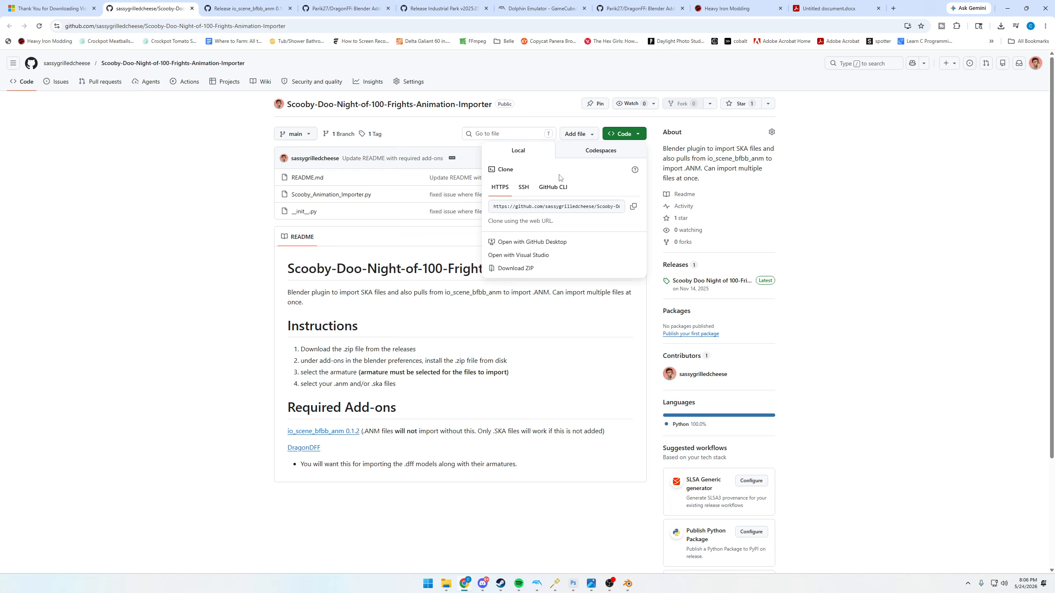
left_click(630, 138)
left_click(626, 140)
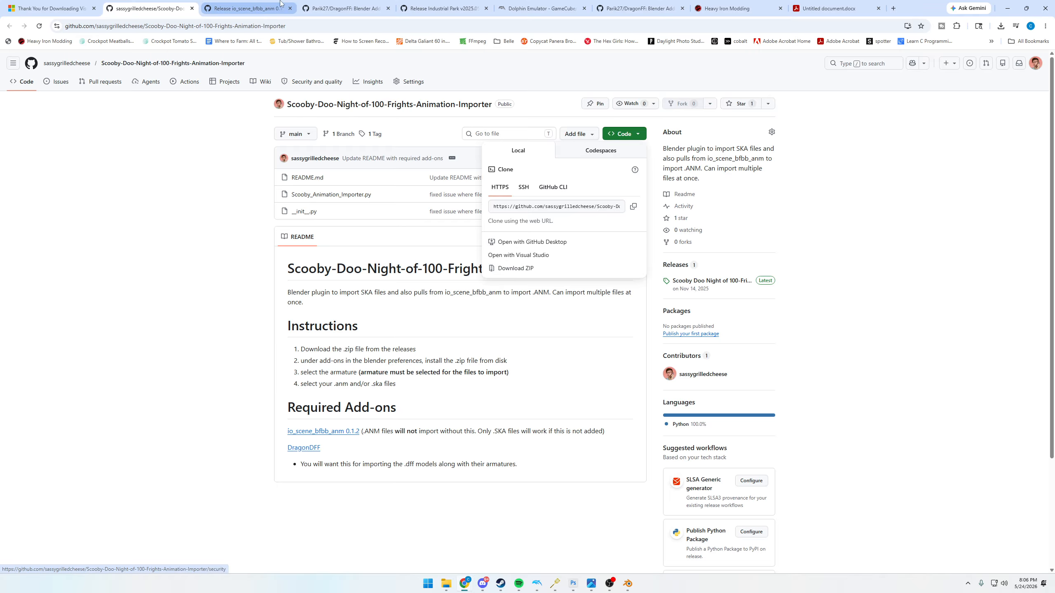
left_click(249, 9)
left_click(152, 8)
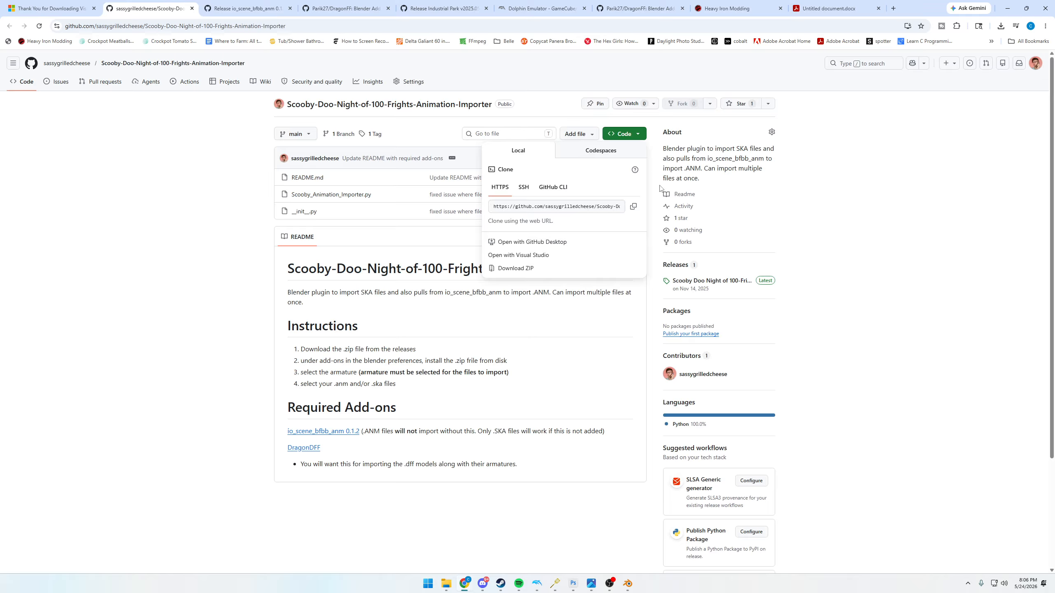
left_click(597, 415)
left_click(622, 137)
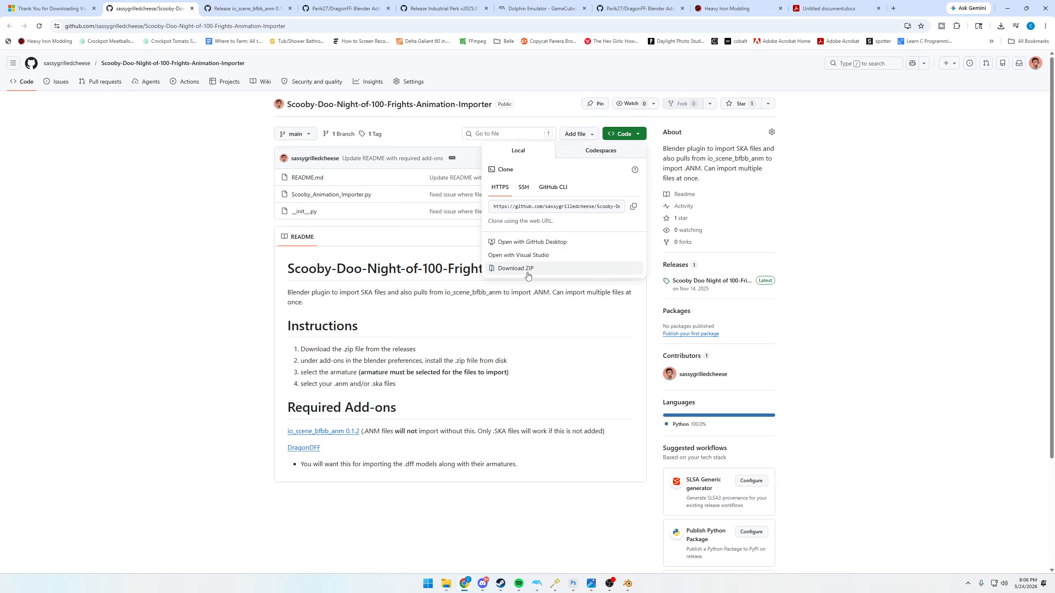
left_click(280, 325)
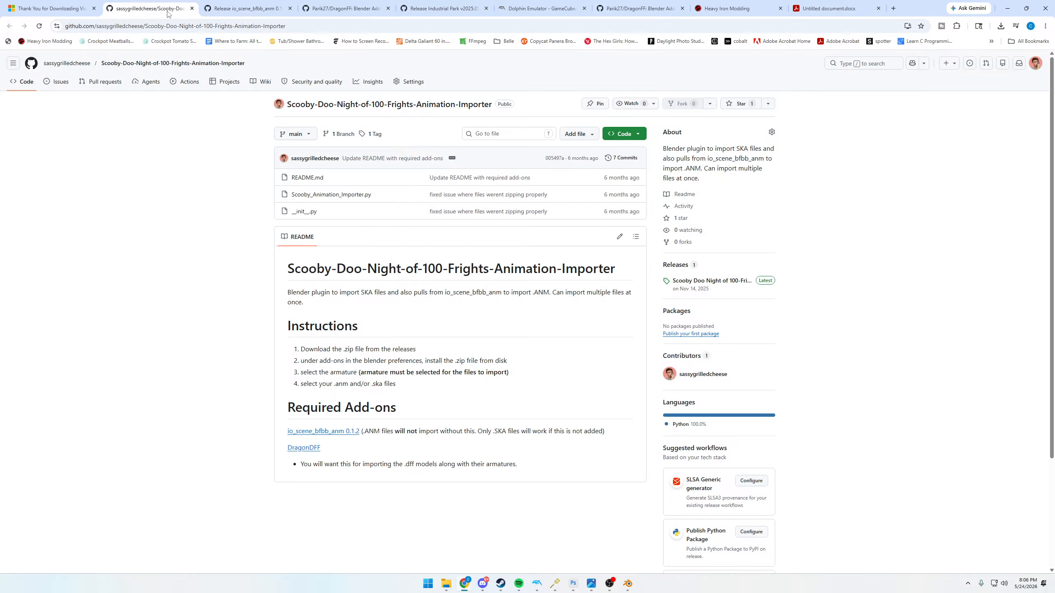
- Glance at the io_scene_bfbb_anm and Industrial Park release pages and return to the requirements document's Blender 4.5.3 entry
left_click(249, 9)
left_click(443, 8)
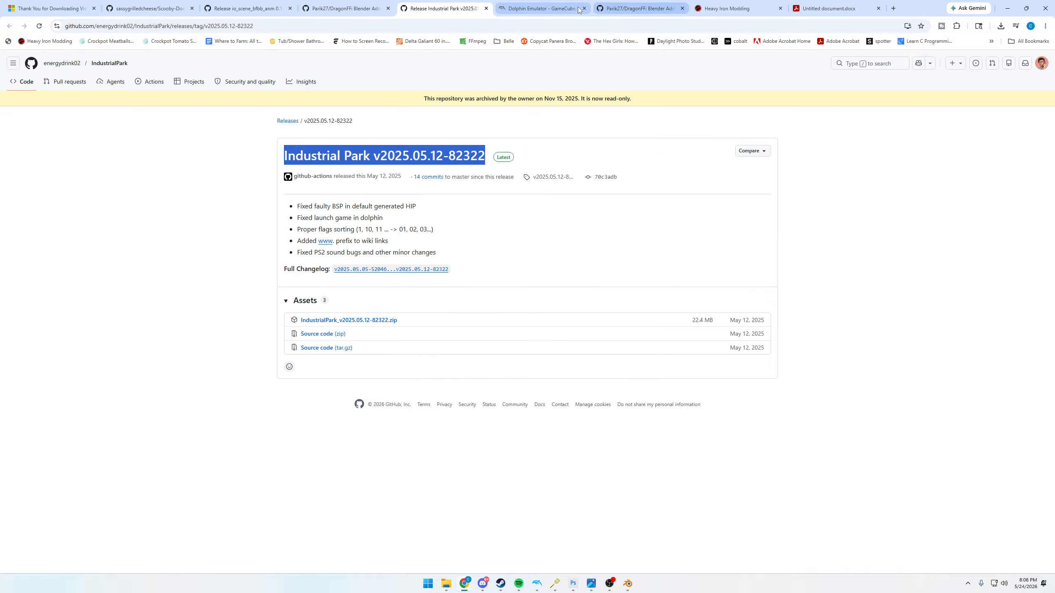
left_click(797, 8)
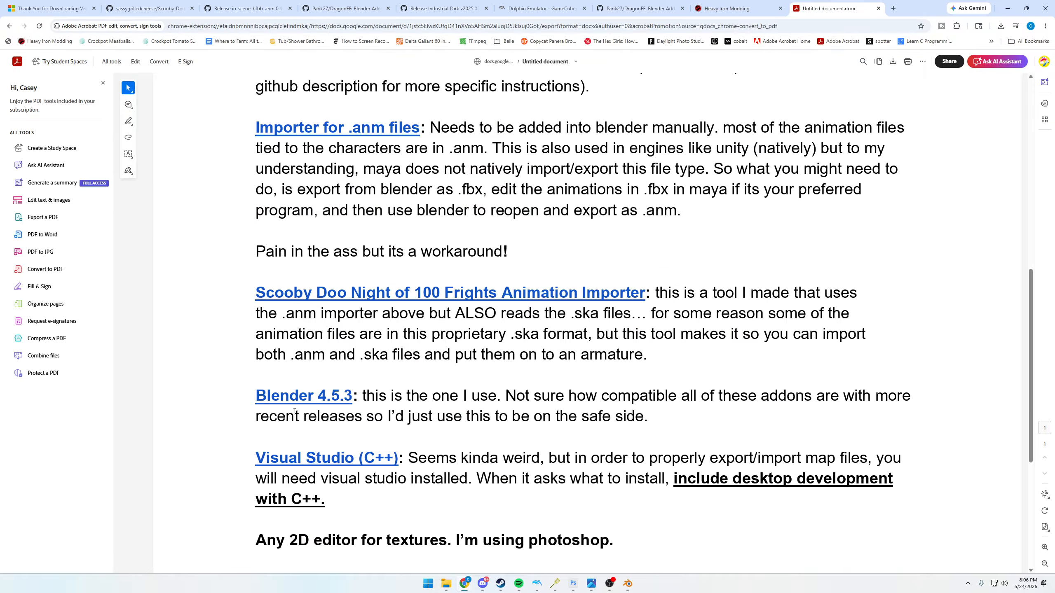
- Read the document's Blender 4.5.3 and Visual Studio (C++) entries and glance at the Visual Studio download page
scroll(356, 193, "up", 2)
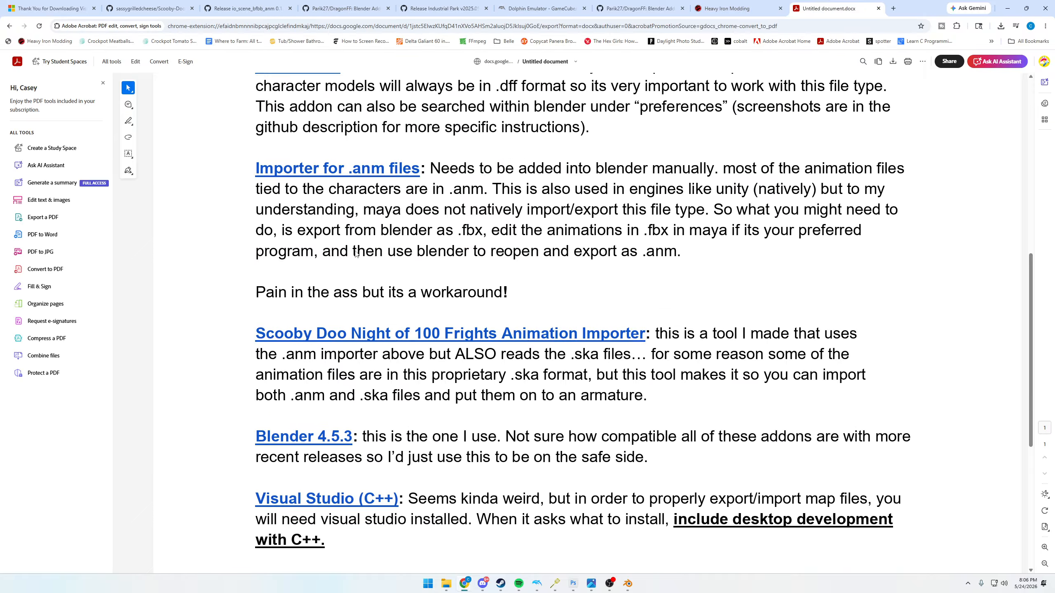
scroll(356, 192, "down", 5)
scroll(382, 258, "down", 5)
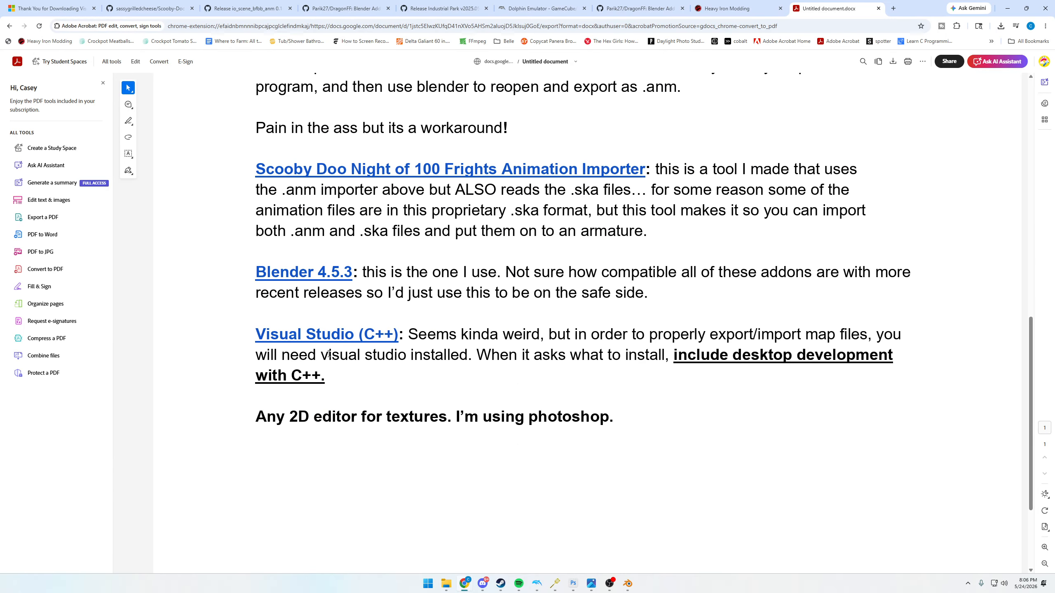
left_click(52, 10)
scroll(389, 399, "down", 4)
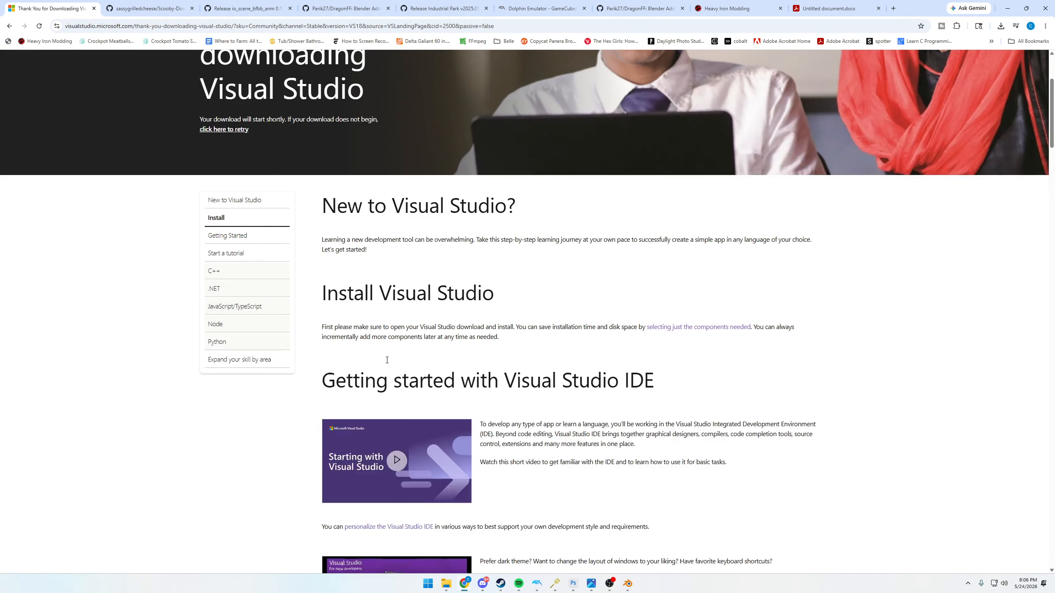
scroll(389, 398, "up", 4)
key("ctrl+shift+Tab")
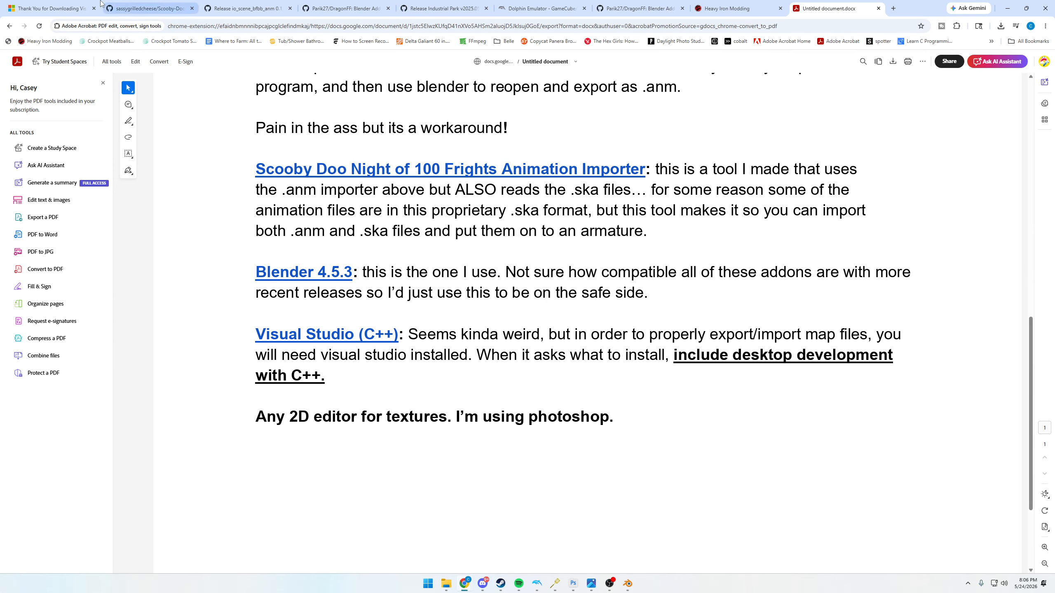
left_click(58, 4)
left_click(860, 7)
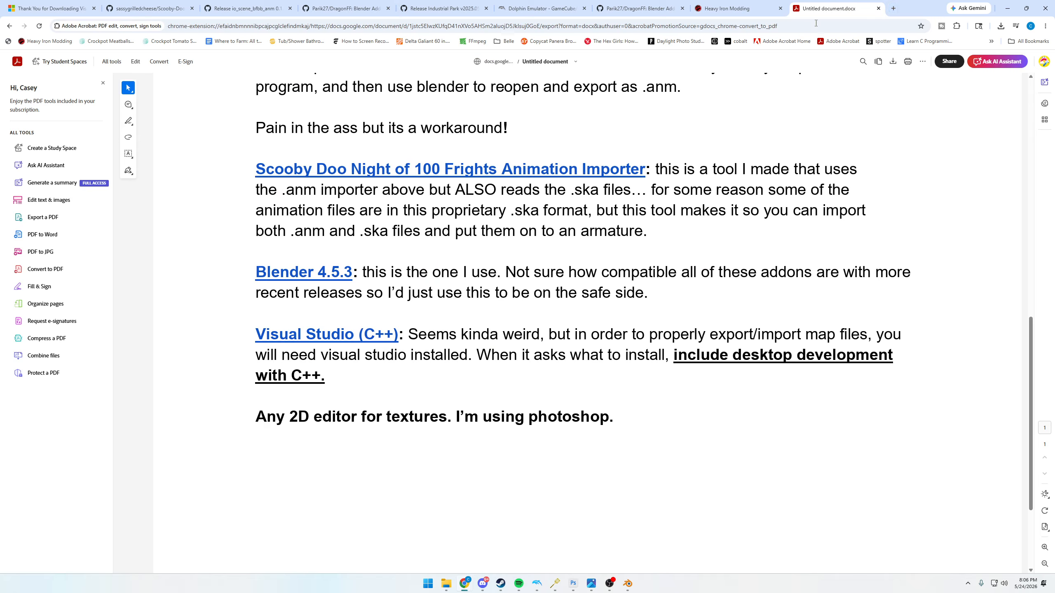
- Open the Visual Studio website from the document's Visual Studio (C++) link and launch the downloaded Visual Studio setup file
left_click(335, 333)
left_click(587, 336)
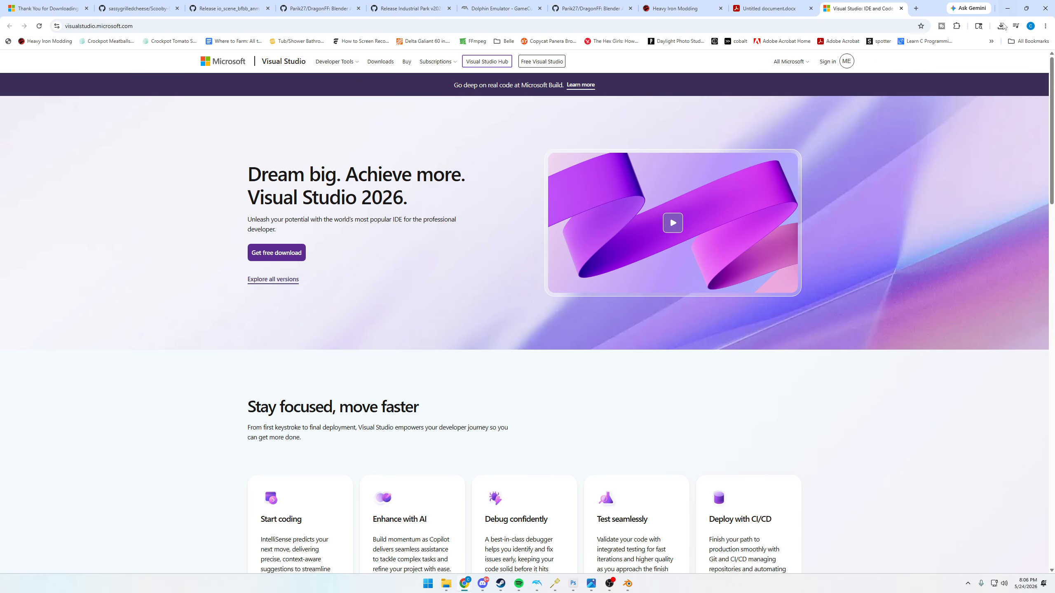
left_click(1002, 26)
left_click(933, 174)
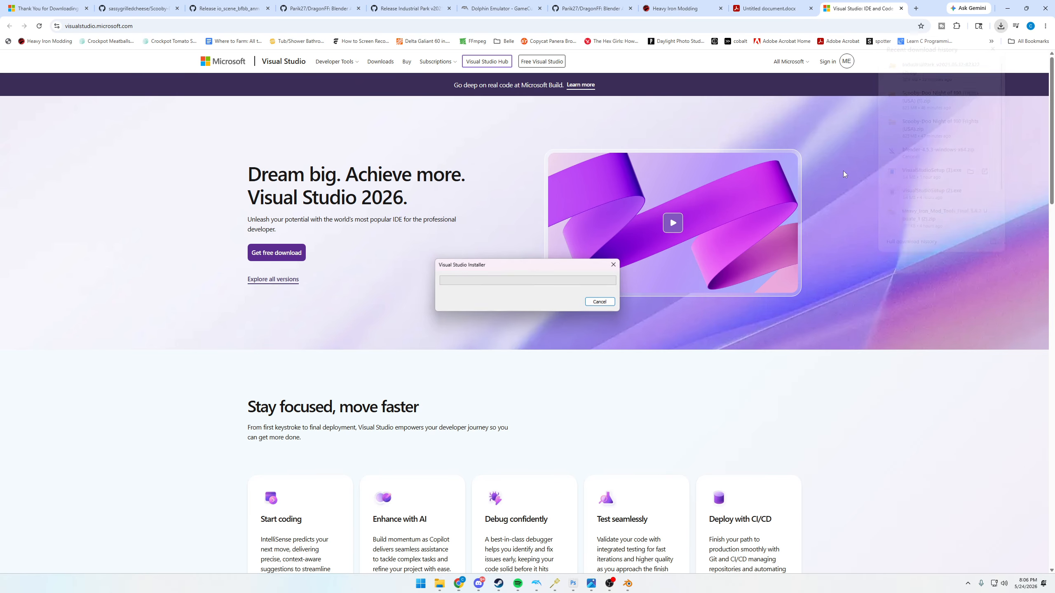
left_click(598, 336)
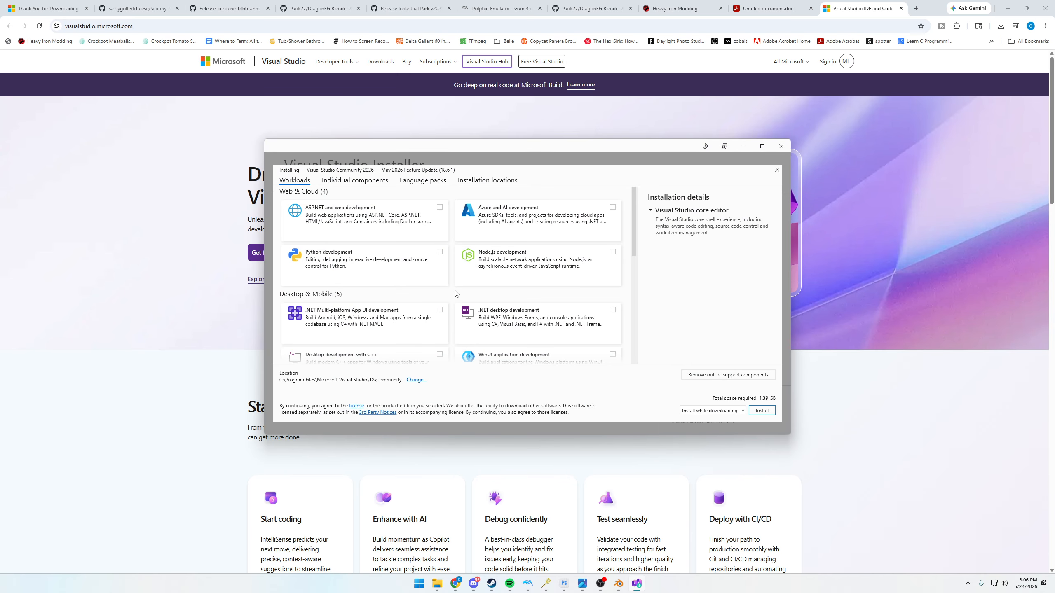
- Select the Desktop development with C++ workload in the Visual Studio Installer, then close the installer without installing
scroll(634, 232, "down", 3)
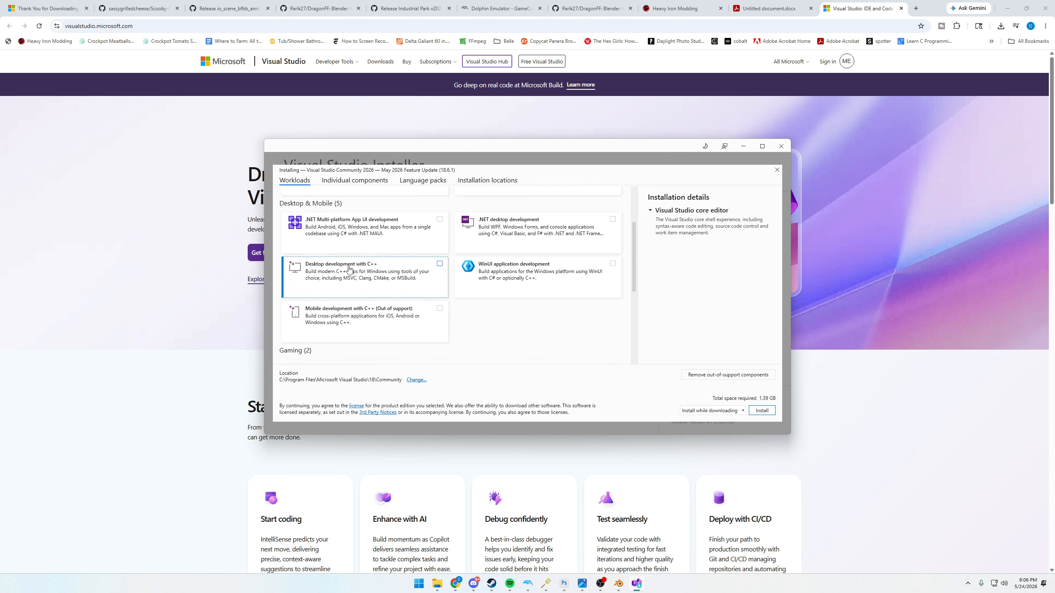
left_click(437, 266)
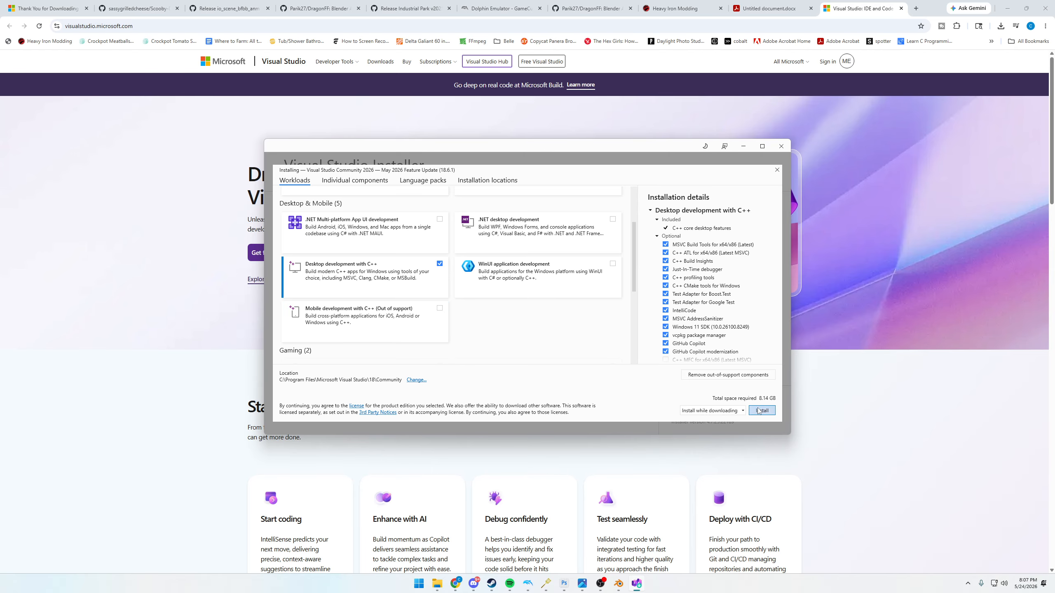
left_click(777, 169)
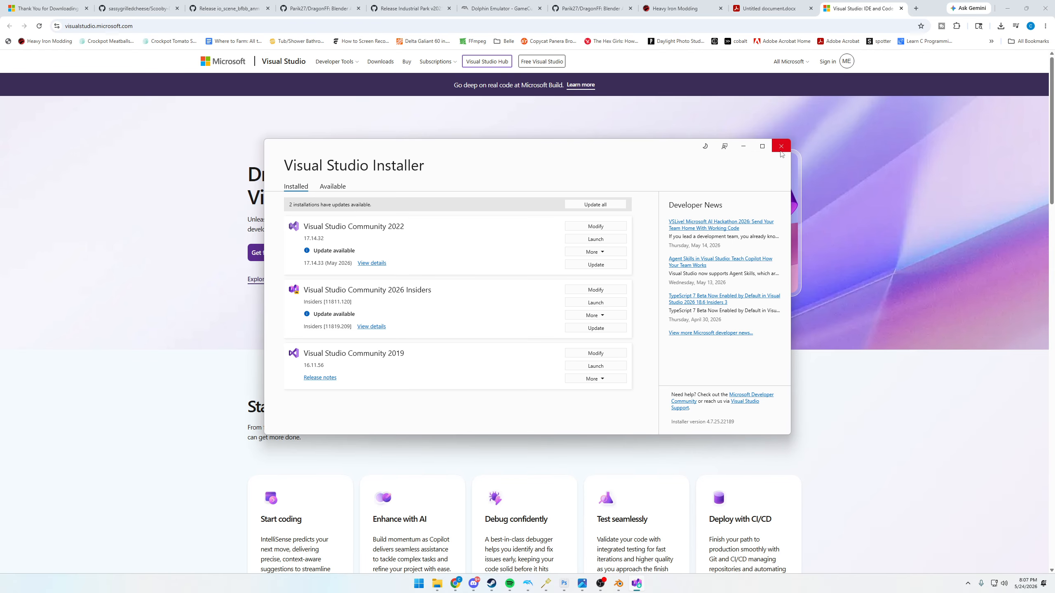
left_click(781, 146)
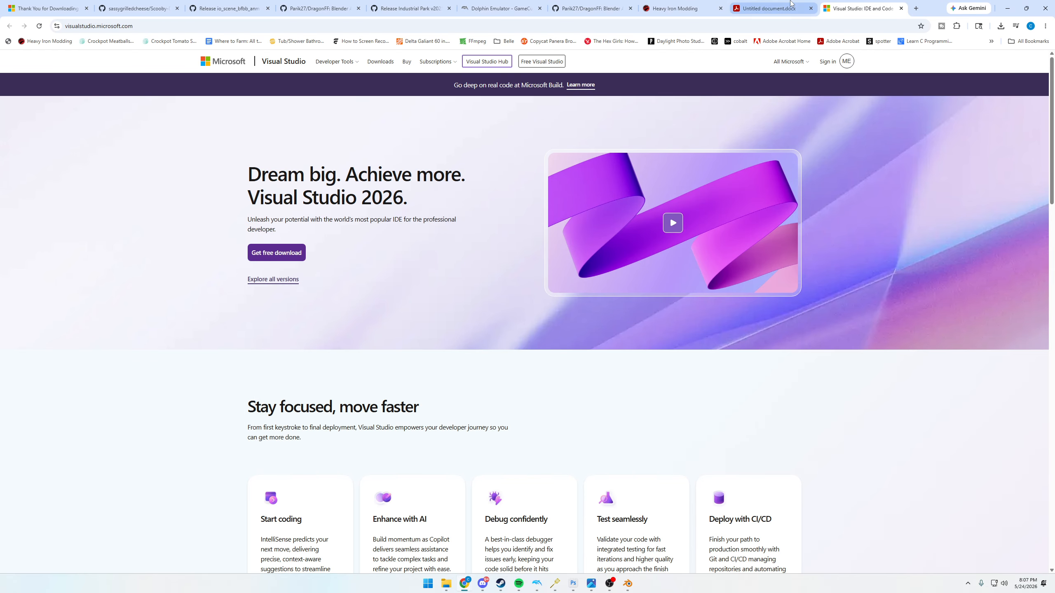
- Return to the requirements document, read its entry on a 2D editor for textures, and go back to the document's beginning
left_click(769, 8)
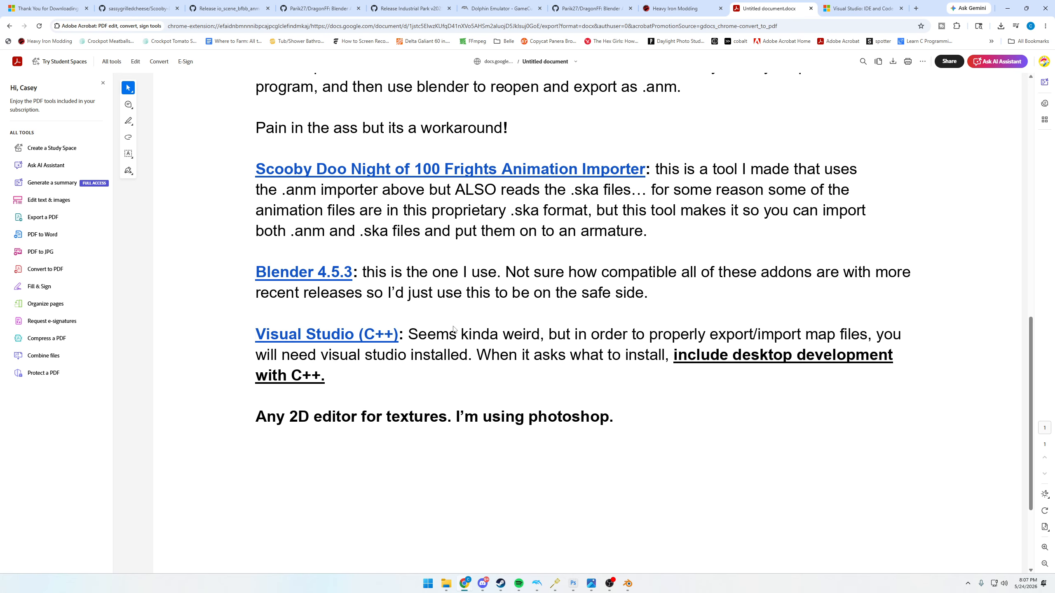
scroll(441, 323, "down", 2)
left_click_drag(255, 335, 593, 345)
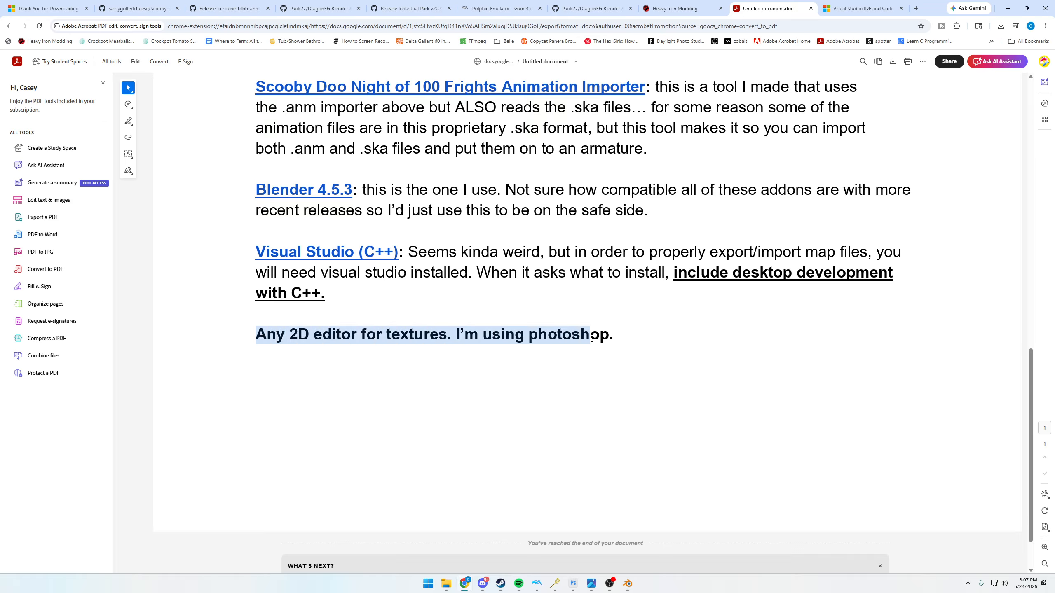
left_click(393, 353)
scroll(679, 341, "up", 20)
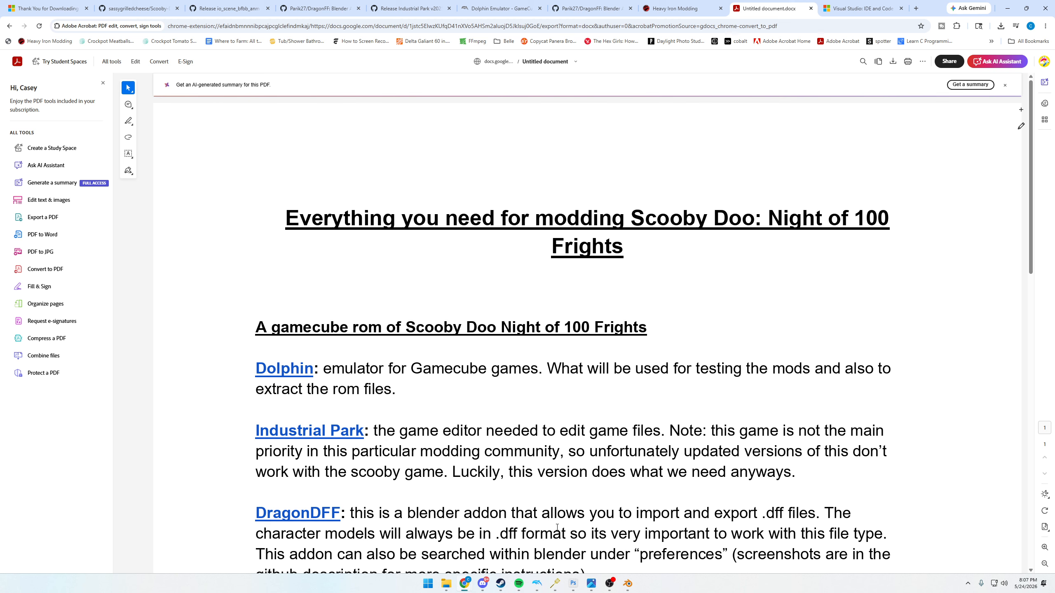
- Switch to Dolphin and open the folder containing the Scooby-Doo! Night of 100 Frights game file
left_click(537, 584)
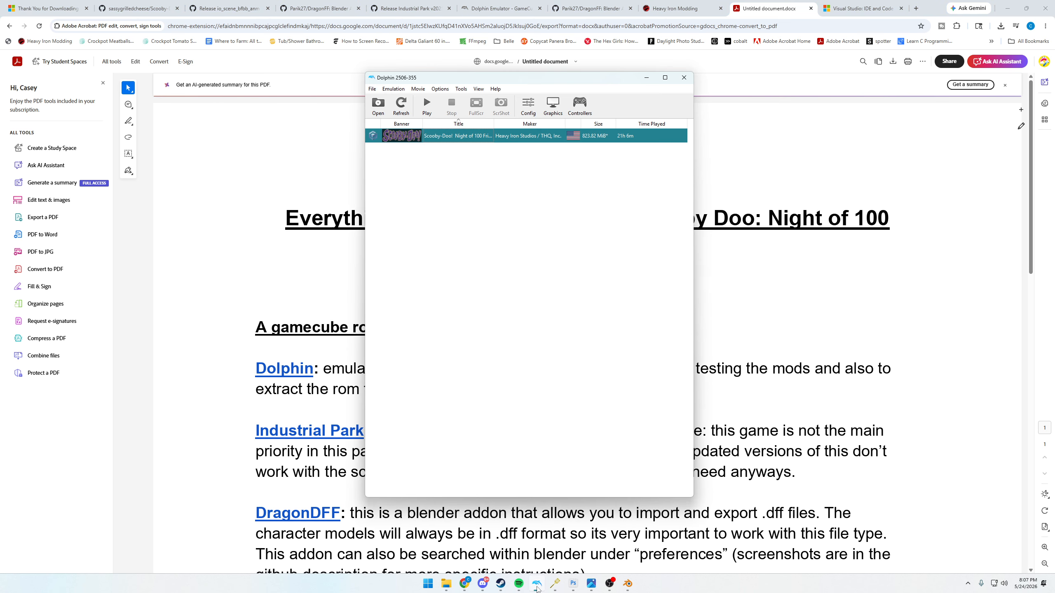
left_click(447, 235)
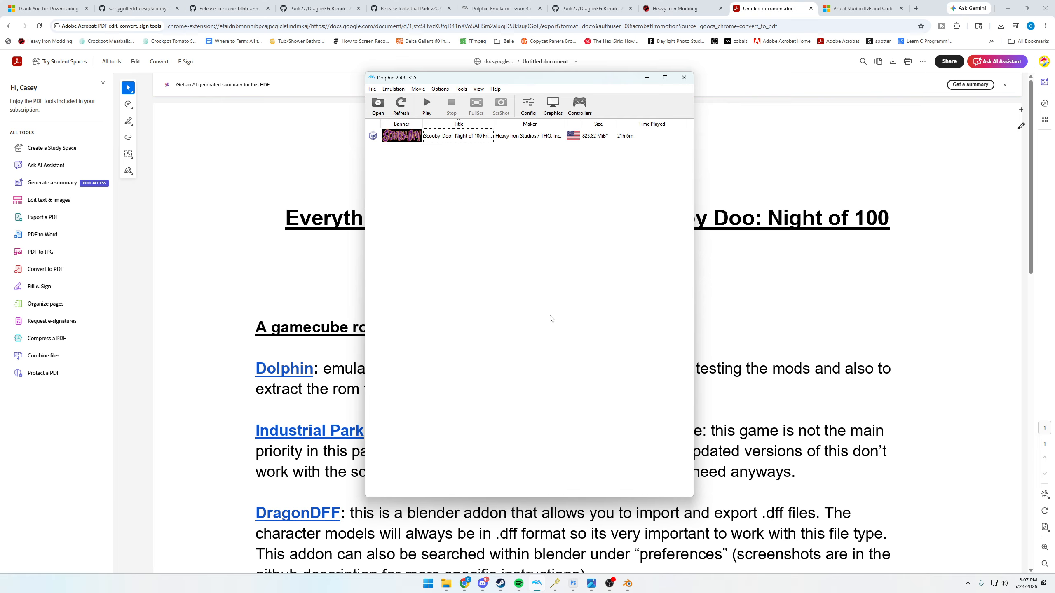
right_click(470, 137)
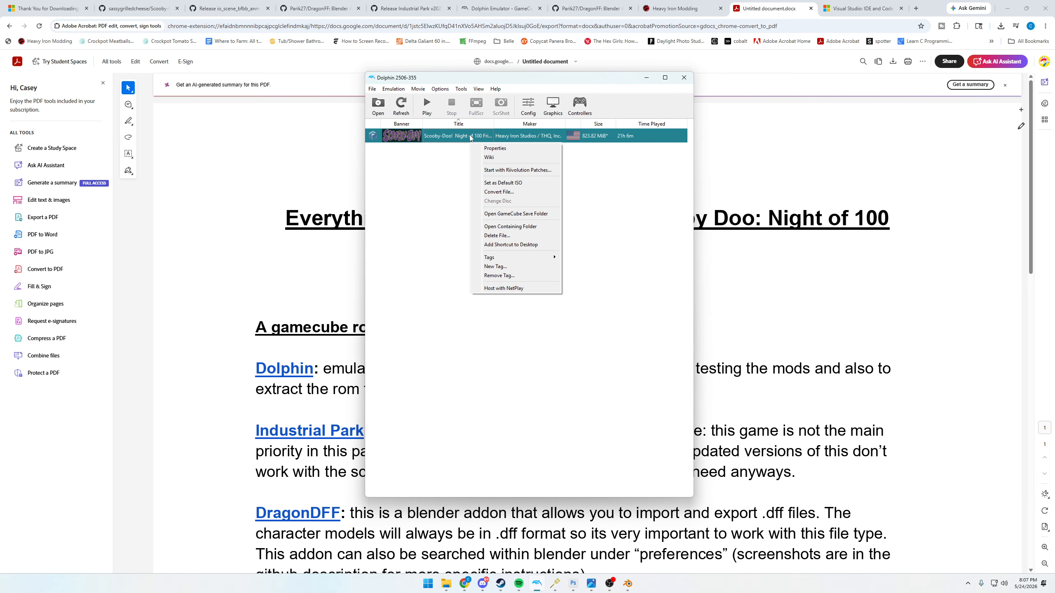
left_click(510, 226)
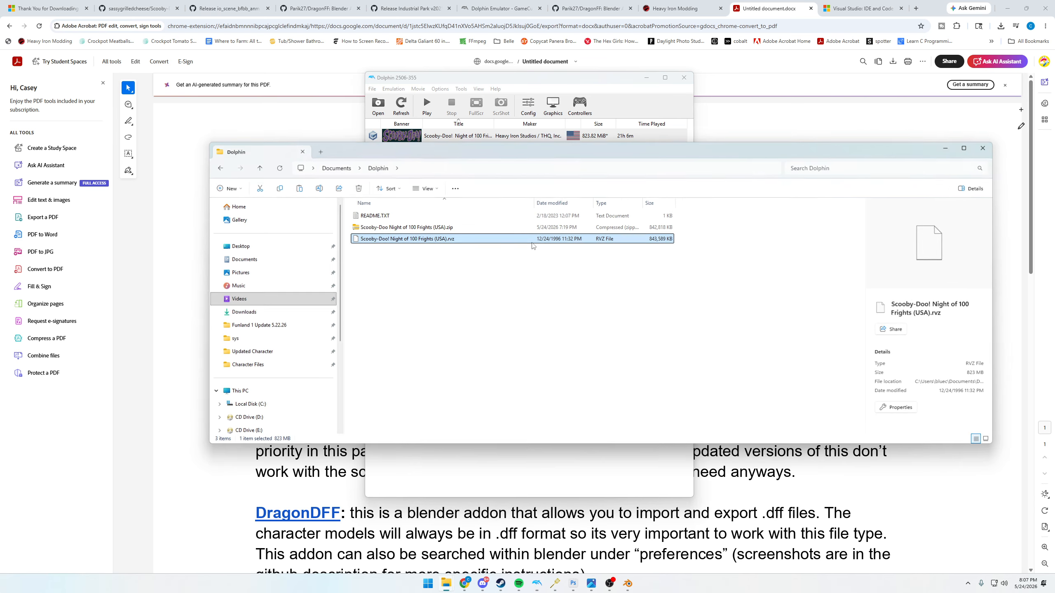
- Examine the game's zip archive, its extraction options and the .rvz file in the Dolphin folder, then minimize the folder window
left_click(430, 227)
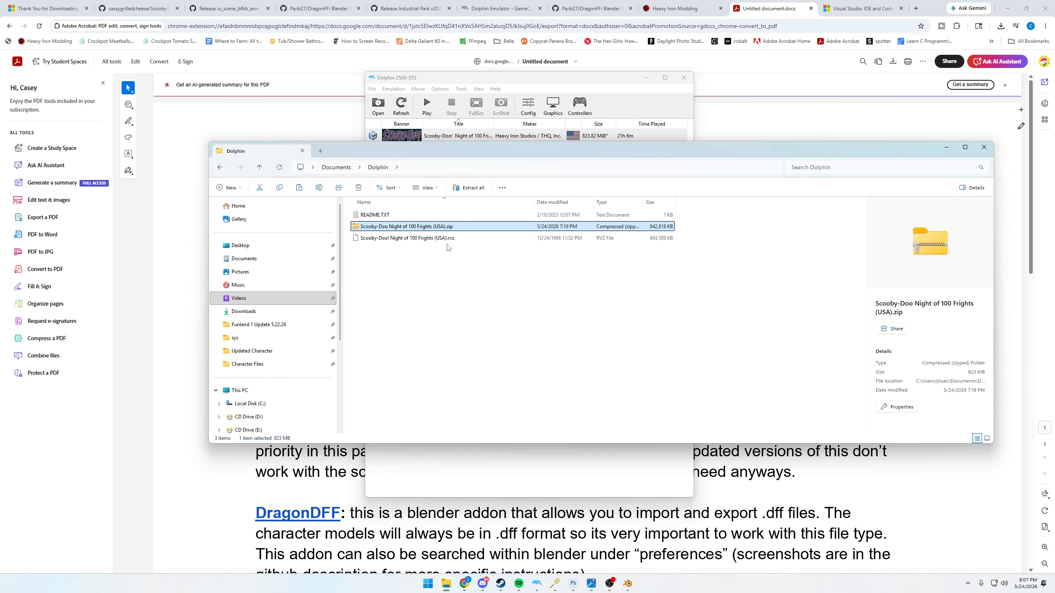
right_click(417, 227)
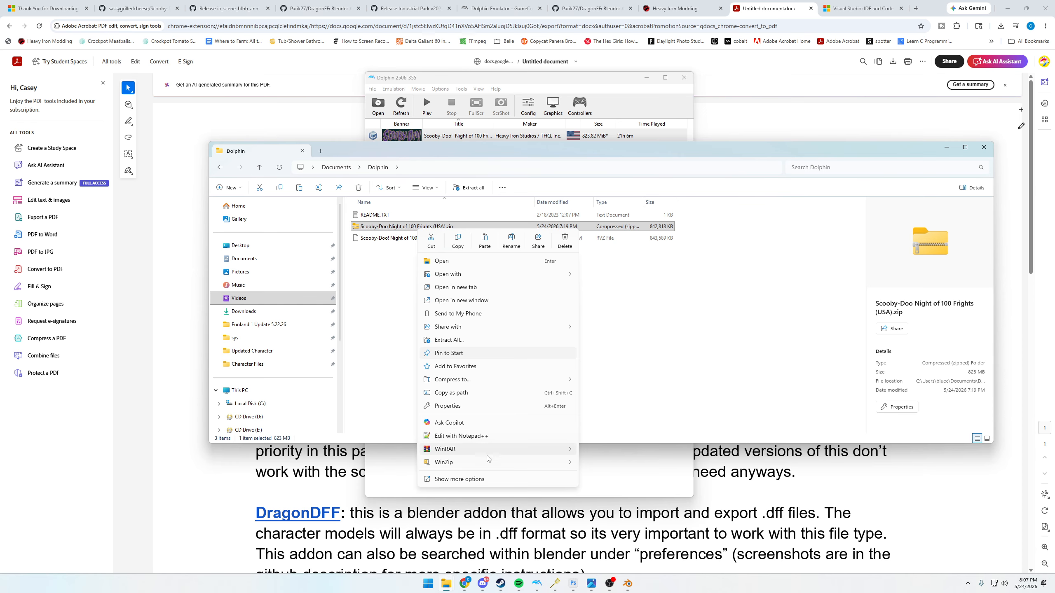
left_click(401, 247)
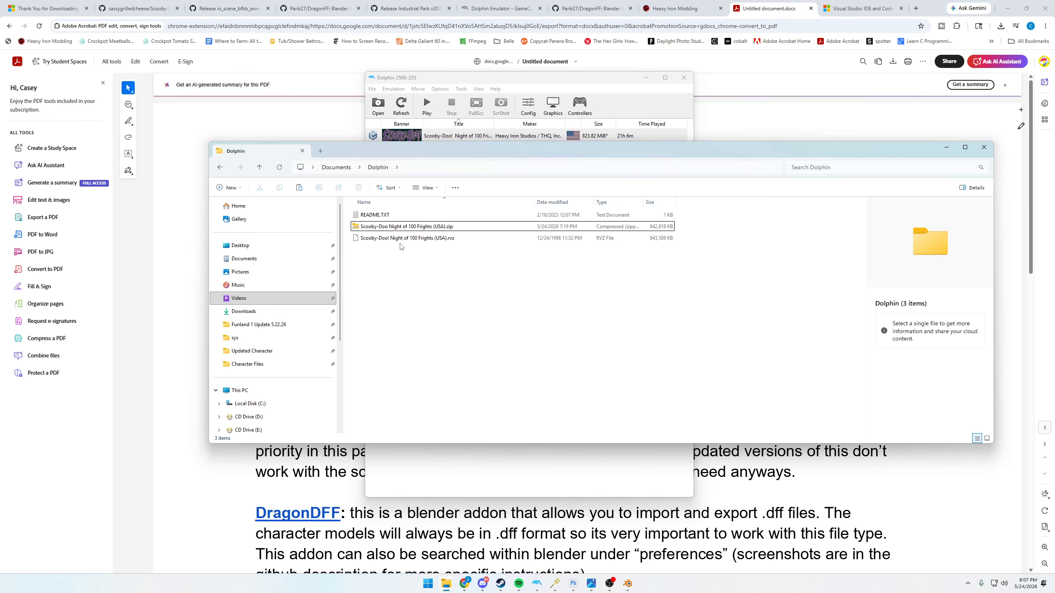
left_click(368, 240)
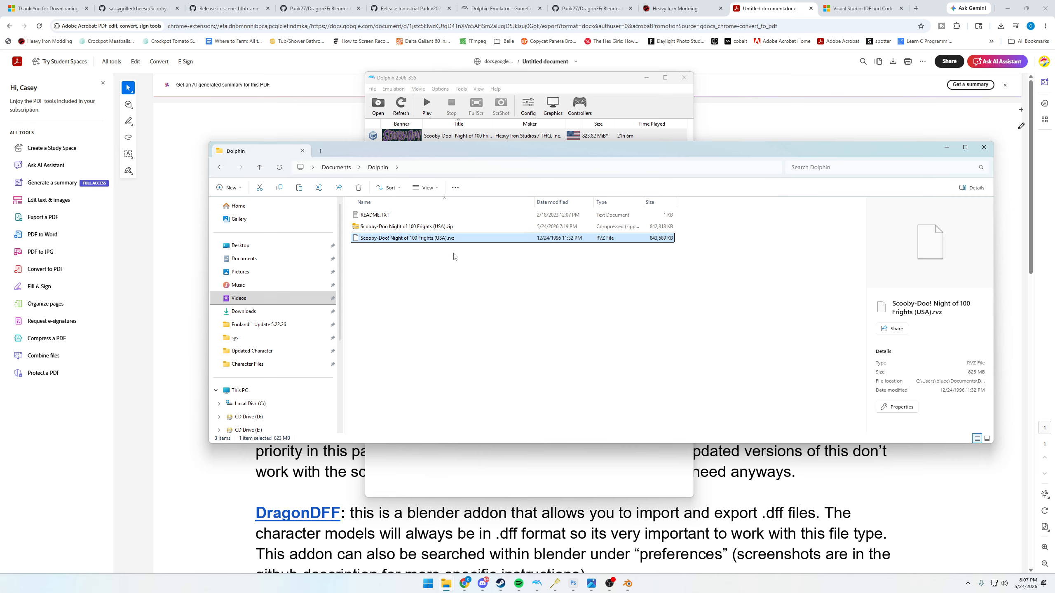
left_click(947, 148)
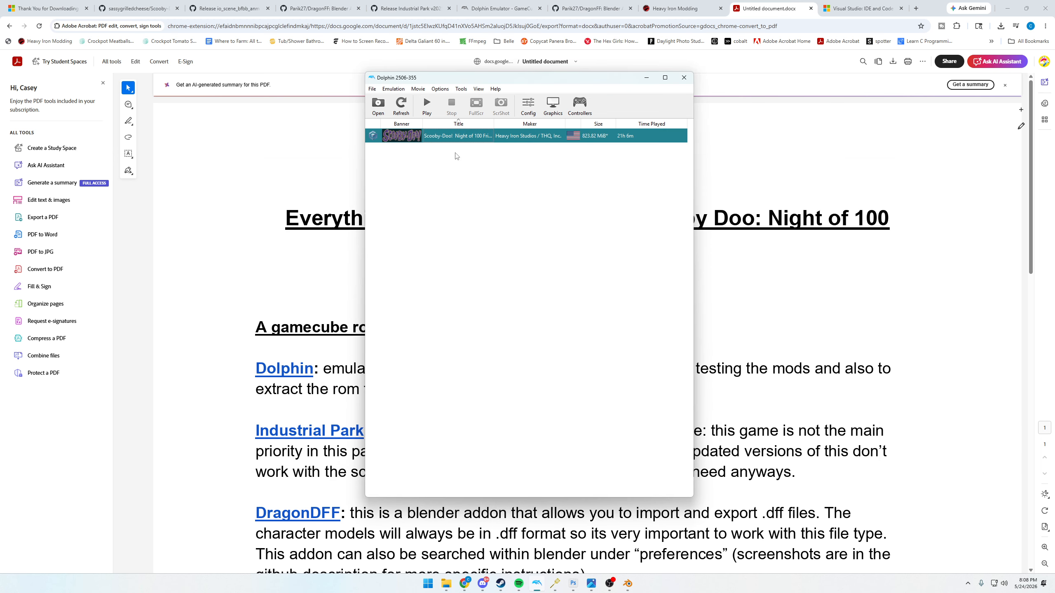
- Open the properties of Scooby-Doo! Night of 100 Frights in Dolphin and show the game's filesystem
left_click(387, 177)
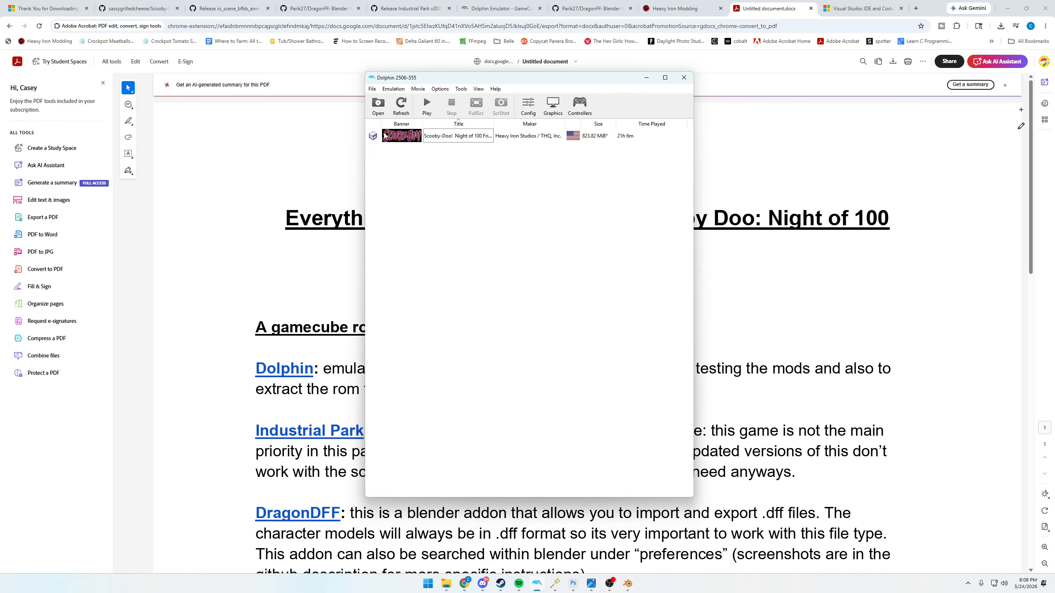
left_click(391, 138)
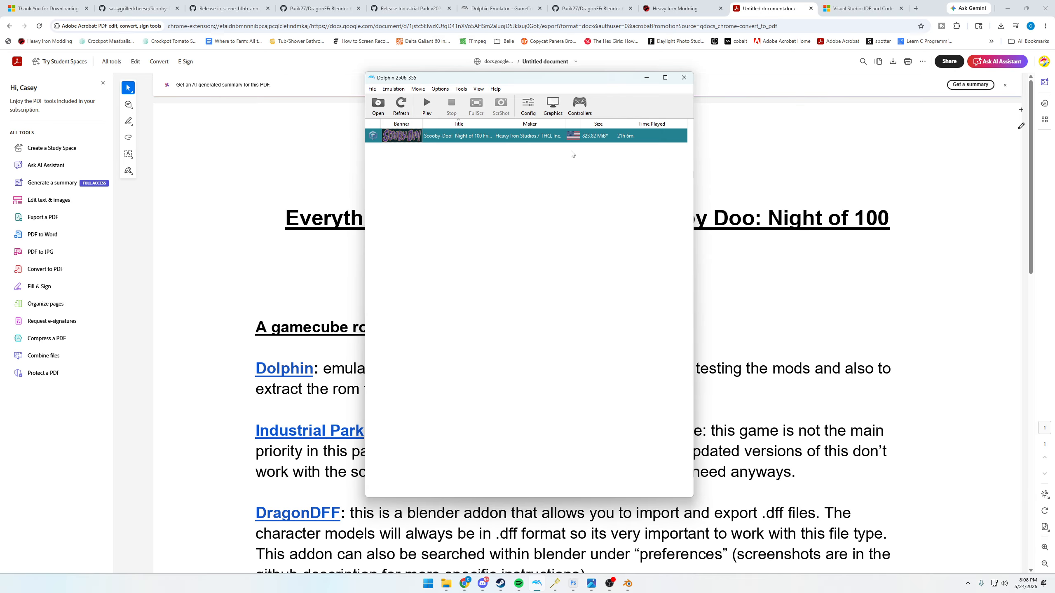
right_click(463, 136)
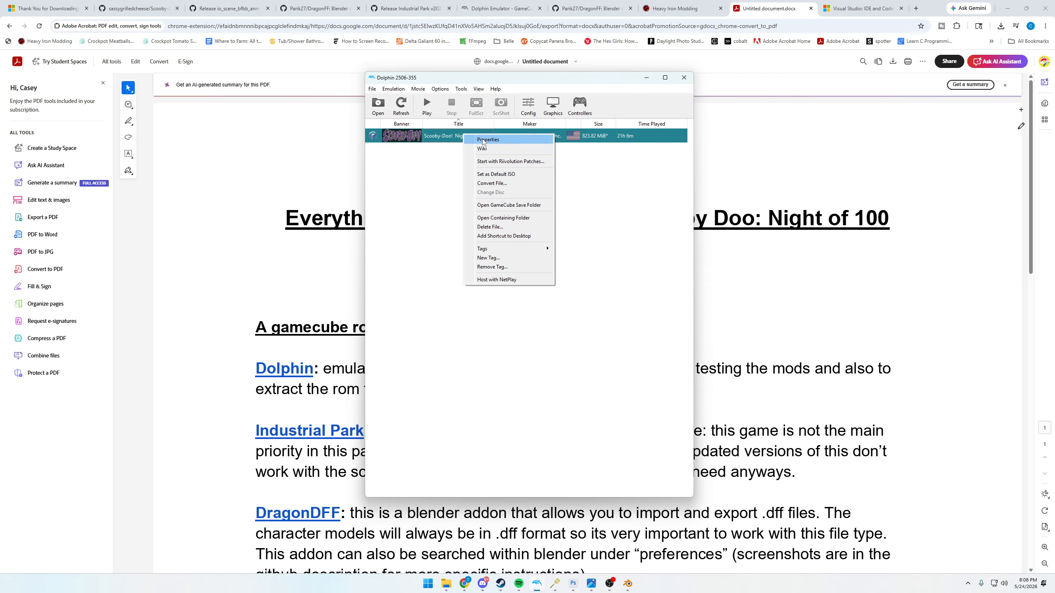
left_click(481, 140)
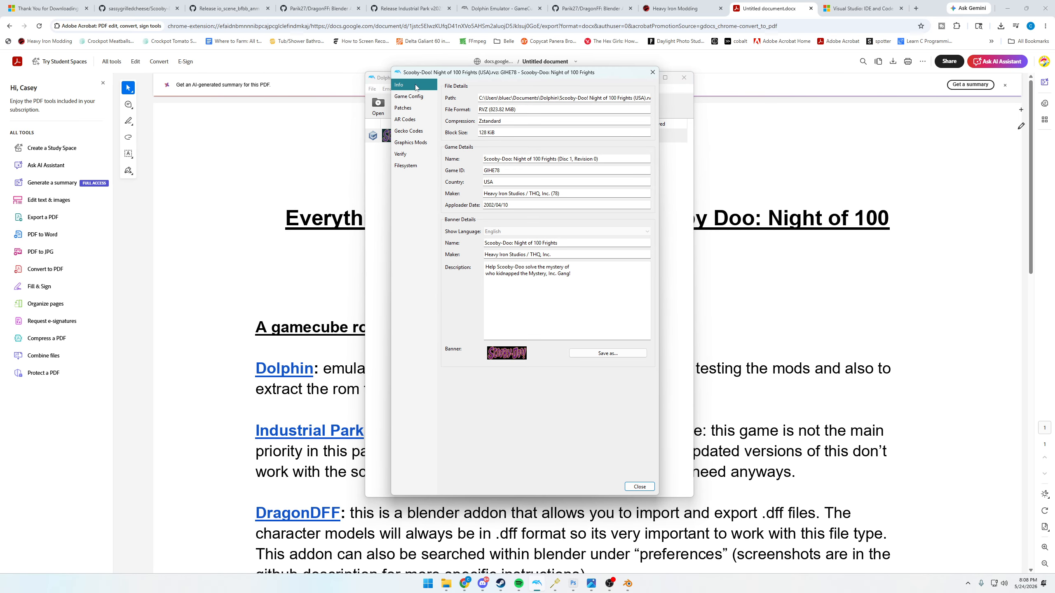
left_click(412, 166)
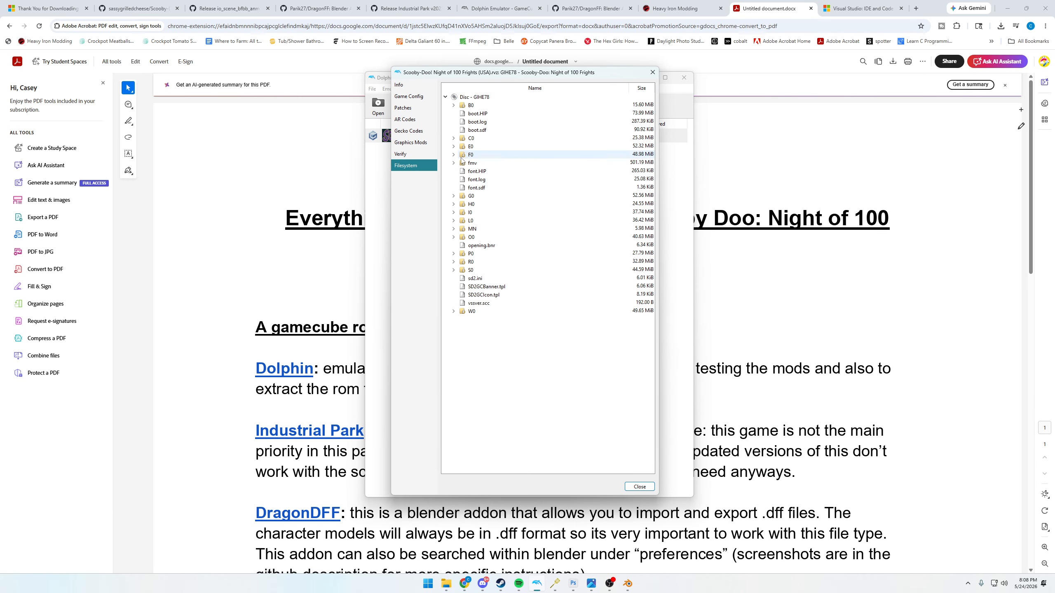
- Start extracting the entire disc from the root of the game's filesystem
left_click(472, 99)
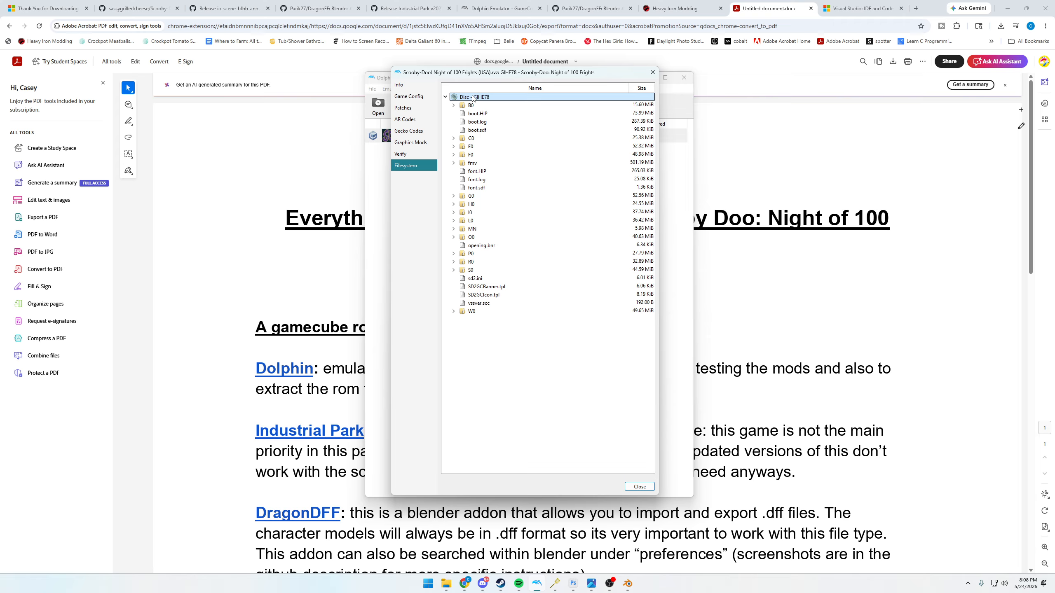
right_click(471, 98)
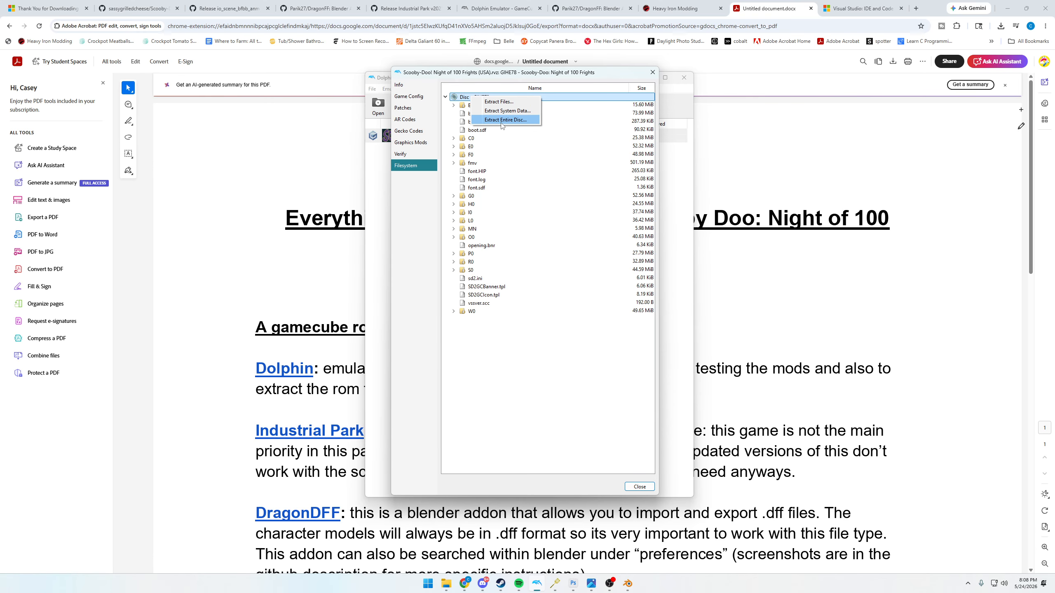
left_click(500, 146)
left_click(473, 98)
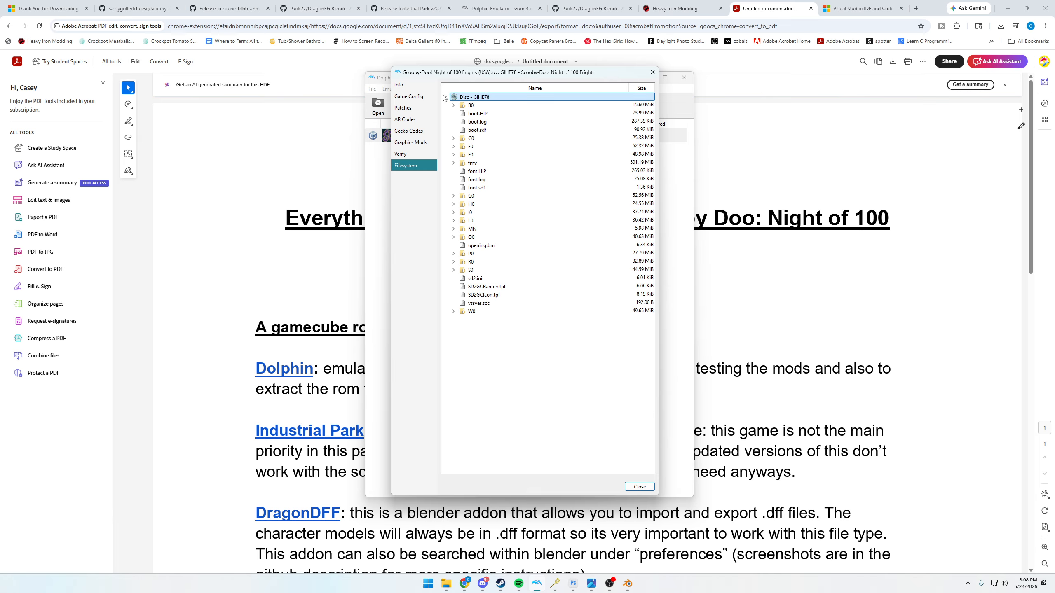
left_click(445, 97)
left_click(445, 97)
right_click(466, 99)
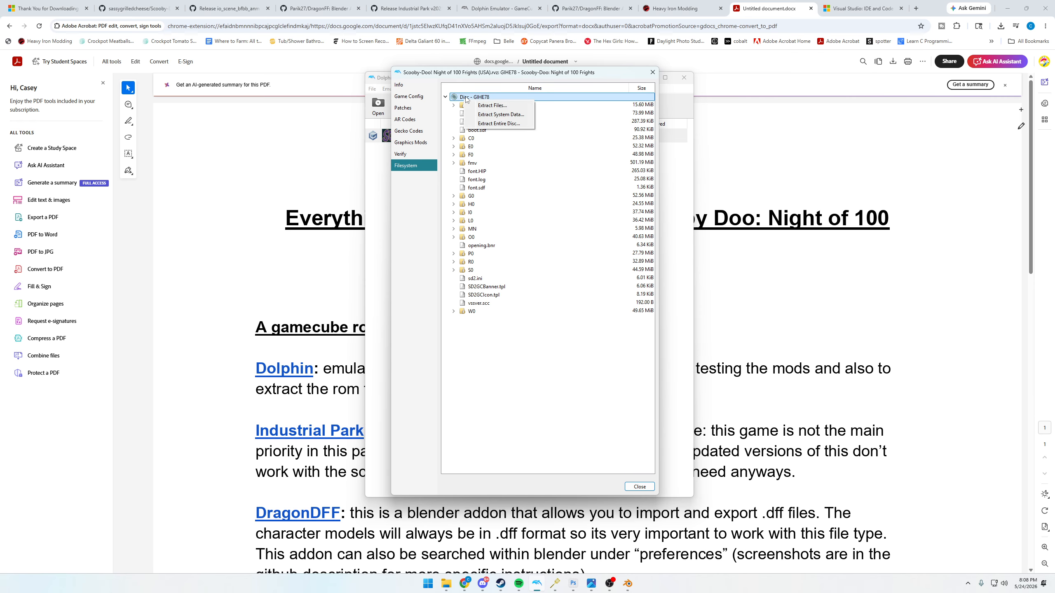
left_click(511, 124)
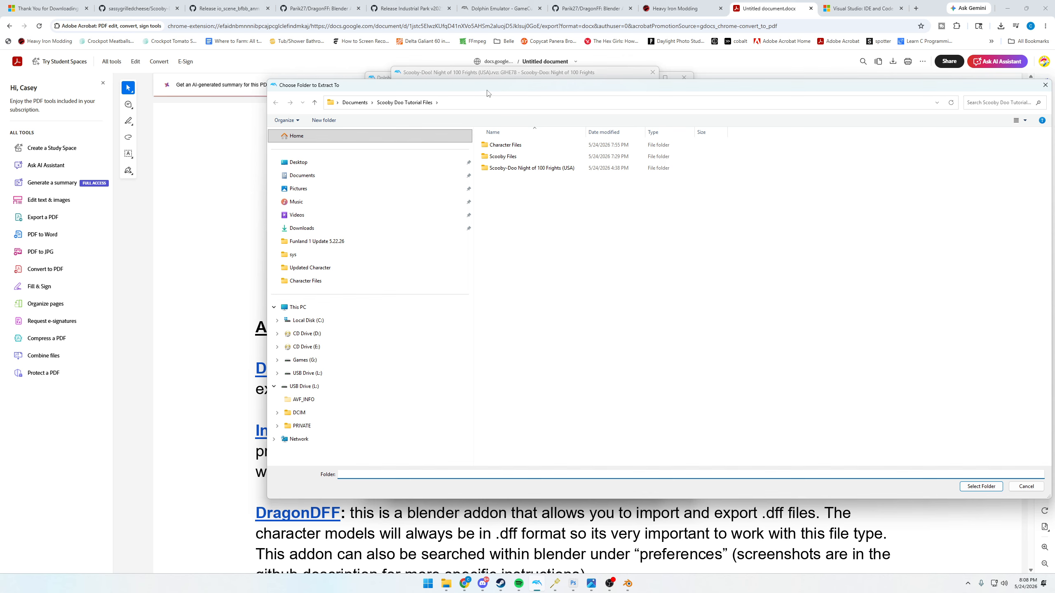
- Browse to the Scooby Files folder as the extraction destination, then cancel the extraction and close the game's properties
left_click_drag(485, 90, 456, 95)
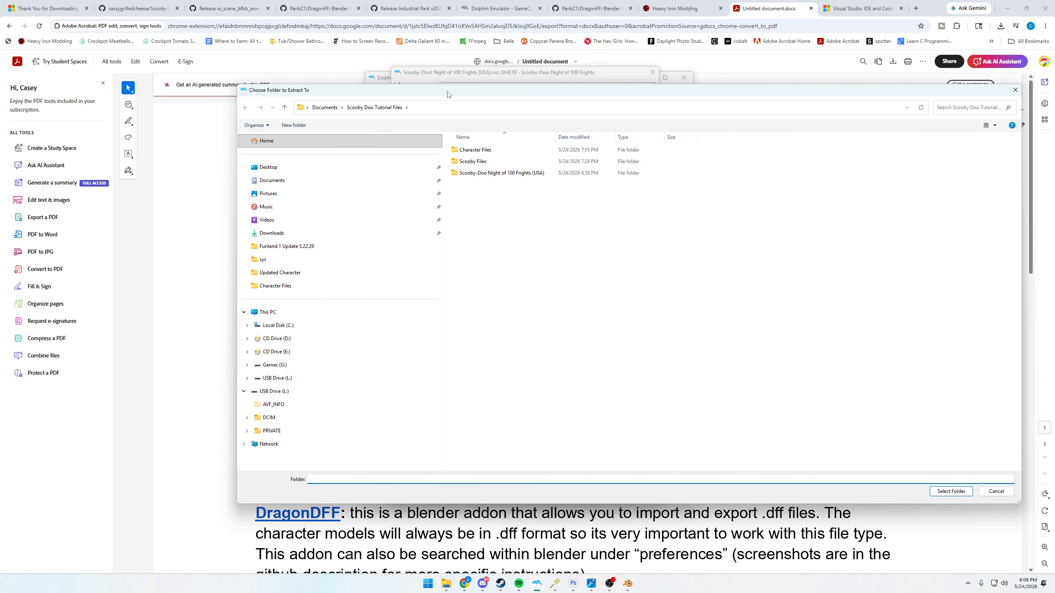
double_click(478, 162)
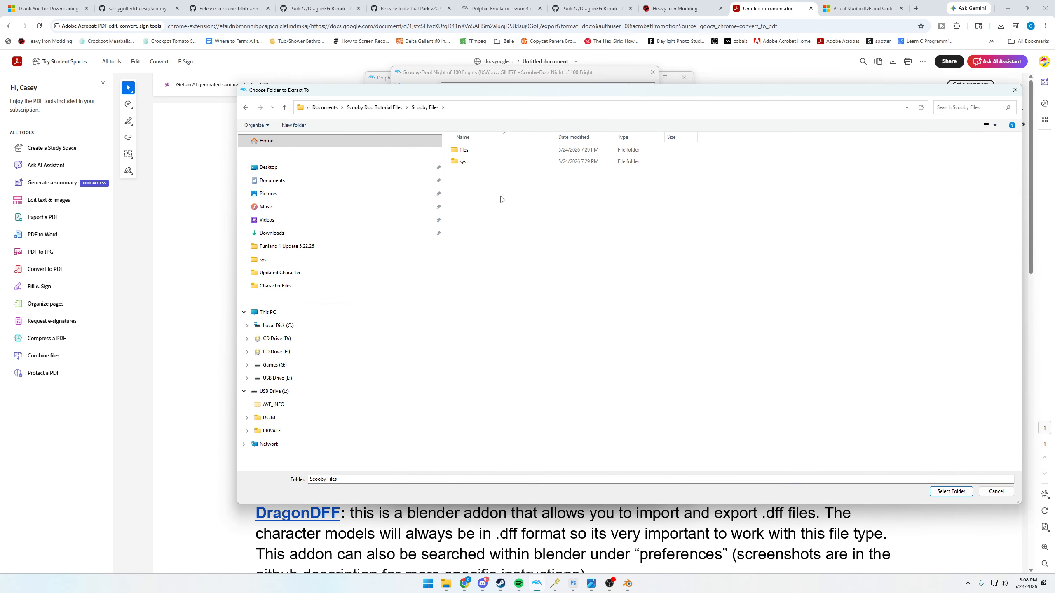
left_click(246, 108)
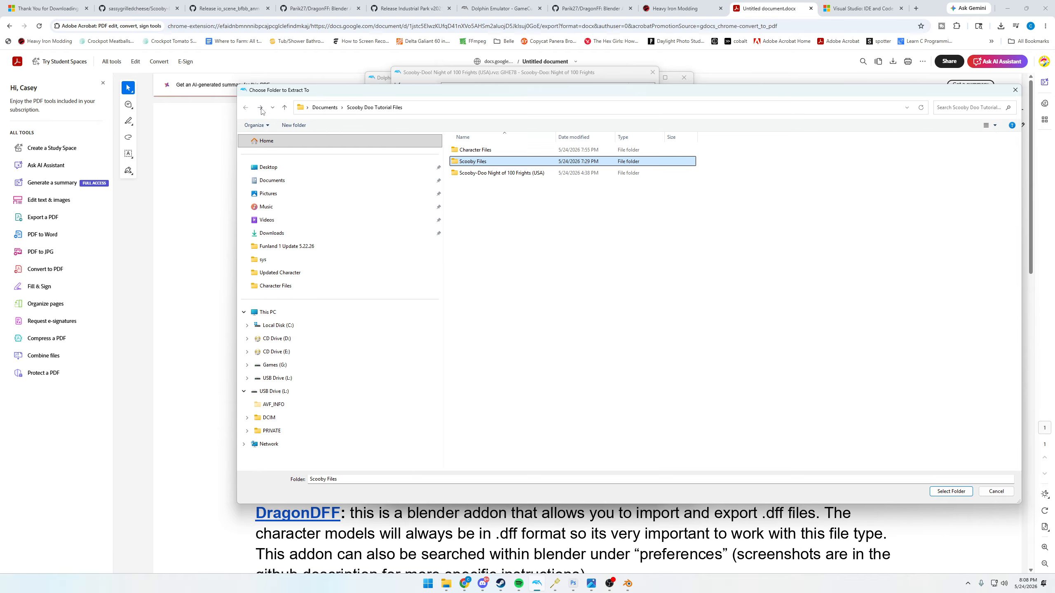
double_click(485, 162)
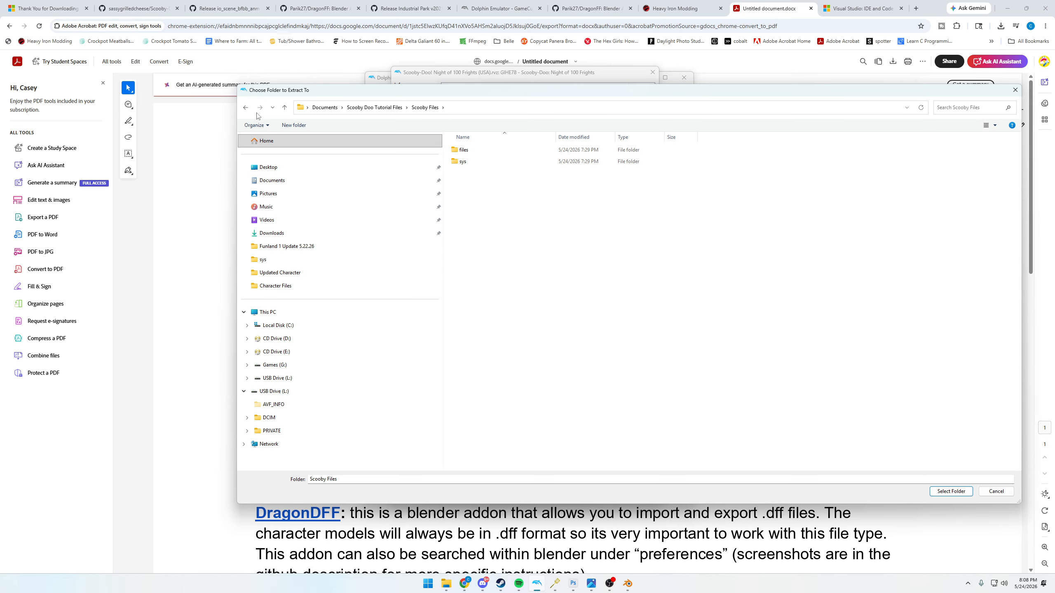
left_click(246, 107)
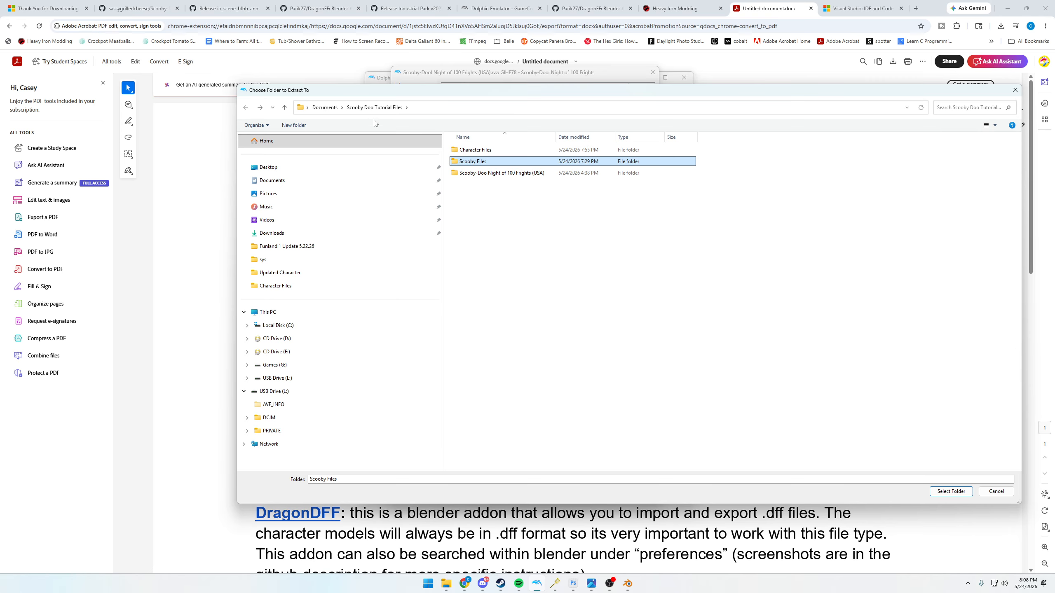
left_click(325, 107)
double_click(515, 160)
double_click(472, 162)
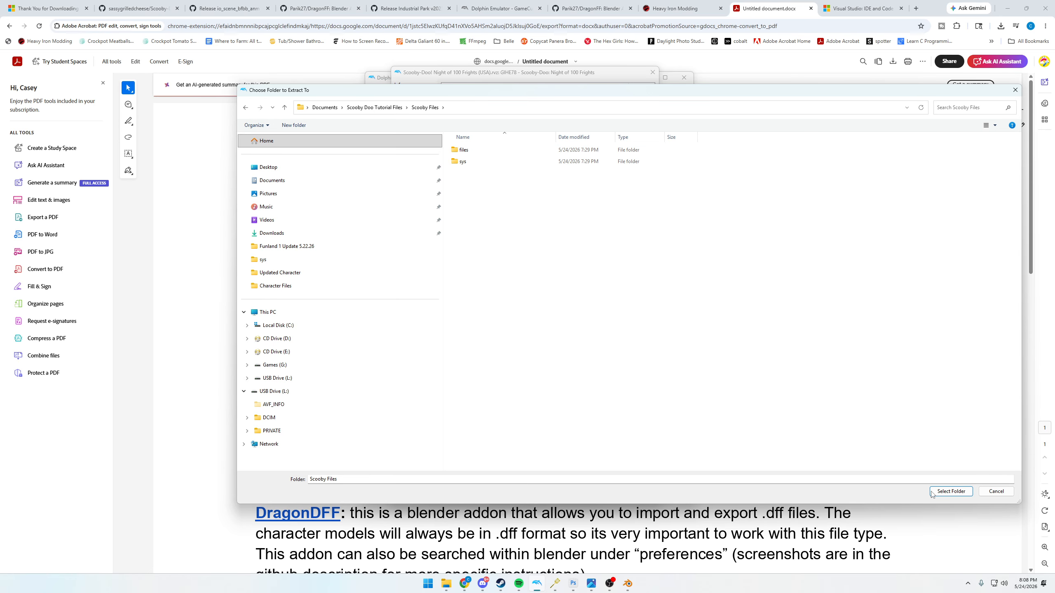
left_click(996, 491)
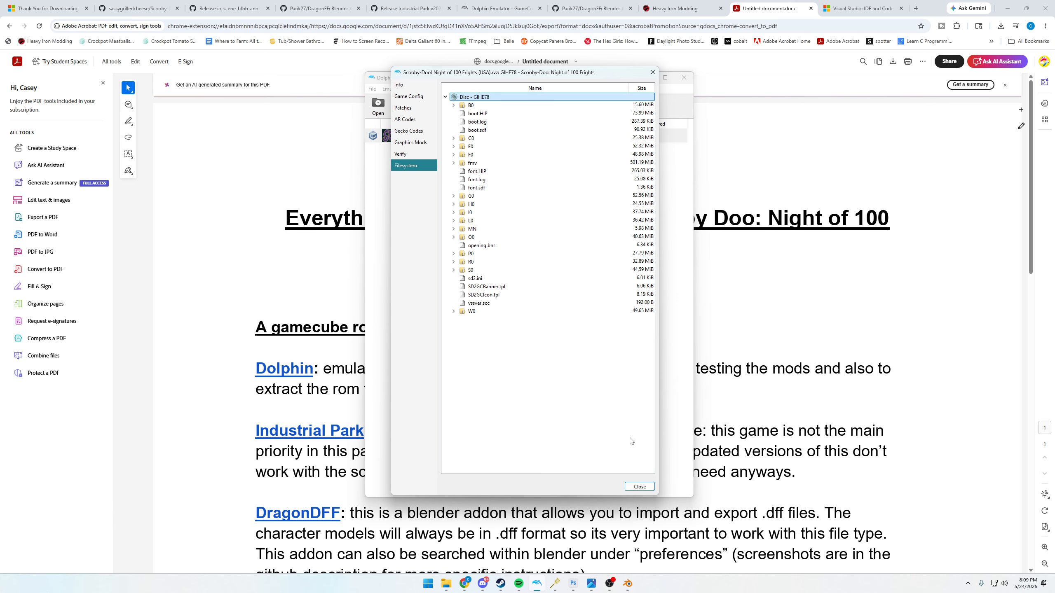
left_click(639, 487)
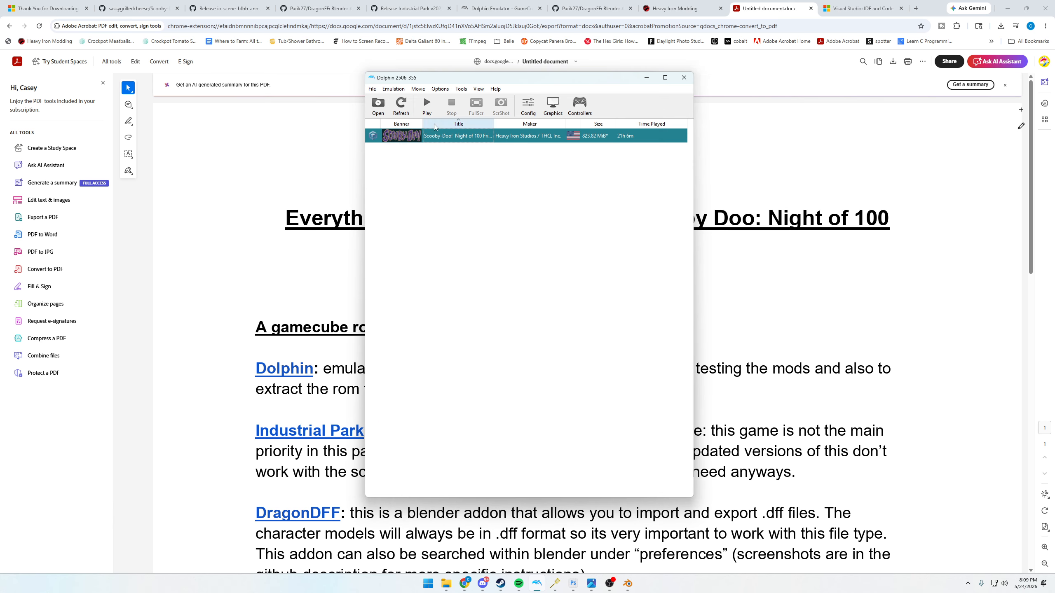
- Switch to File Explorer and open the Scooby Files folder inside Documents > Scooby Doo Tutorial Files
left_click(446, 583)
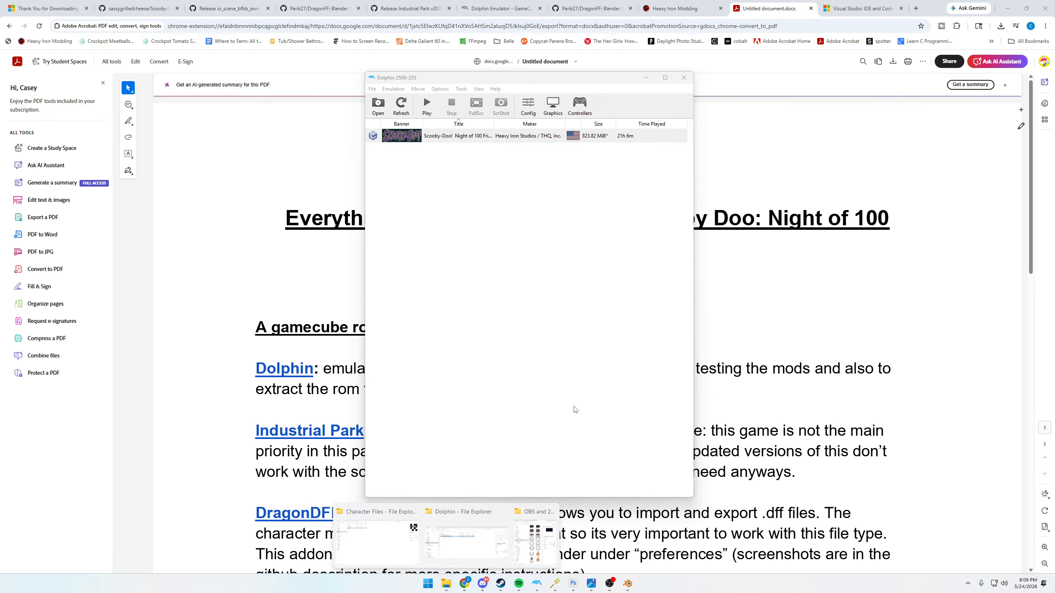
left_click(377, 536)
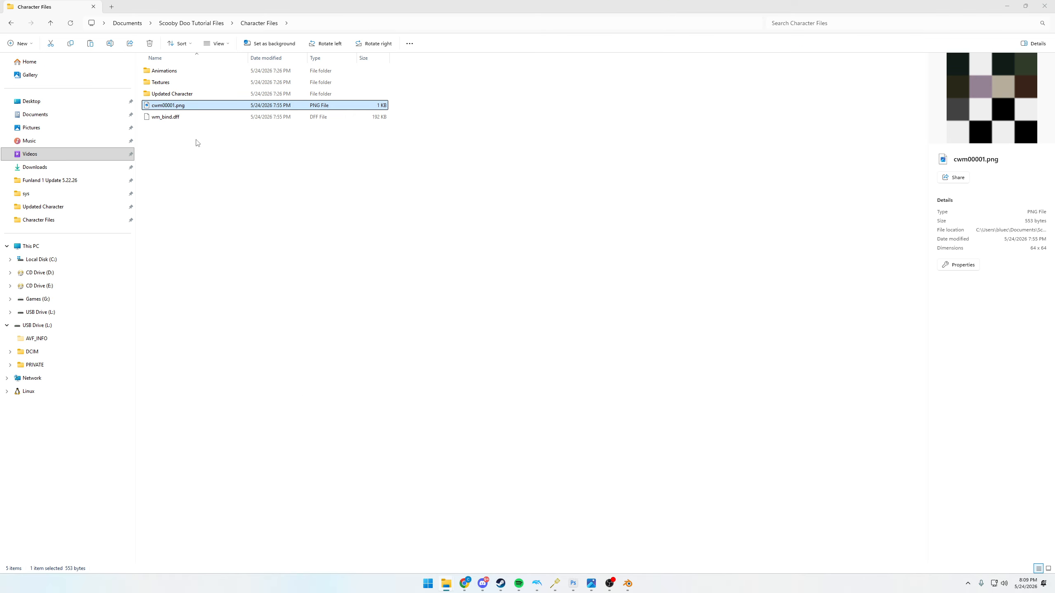
left_click(134, 24)
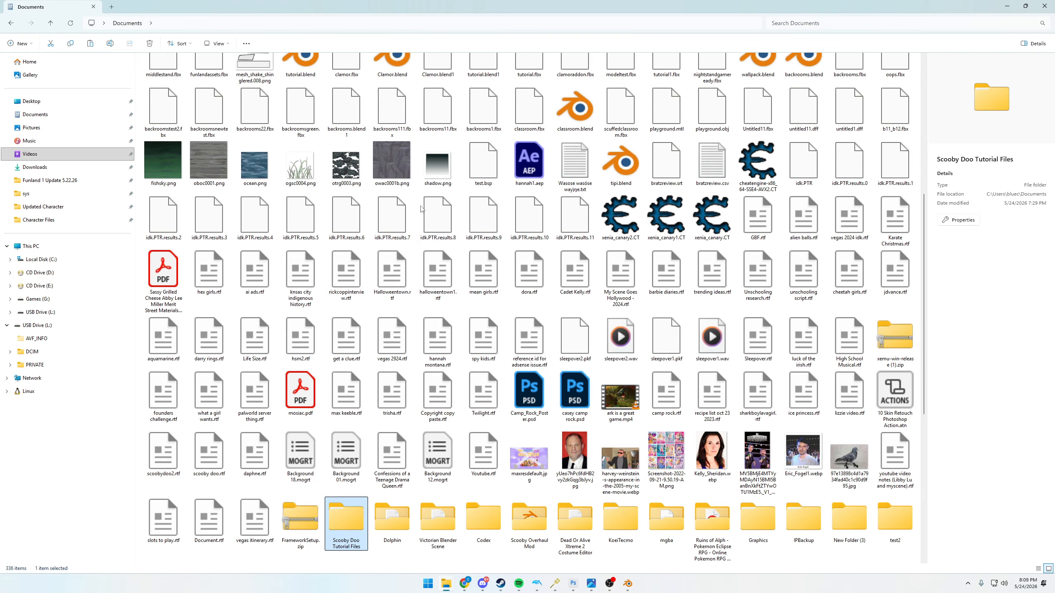
double_click(358, 506)
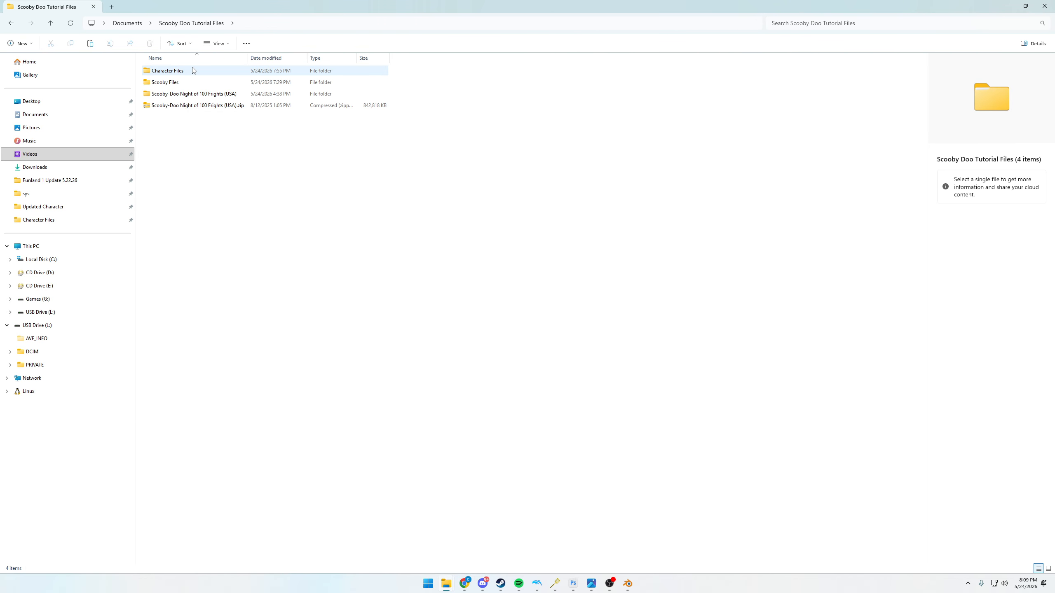
double_click(192, 83)
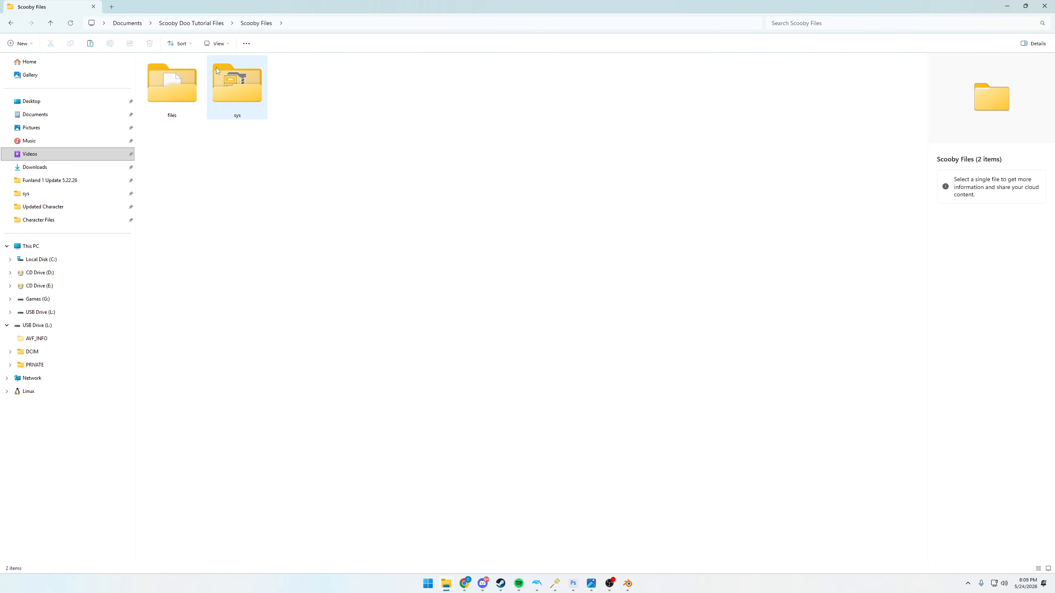
- Examine the contents of the extracted sys folder and select its main.dol file
left_click(160, 96)
left_click(241, 90)
double_click(242, 92)
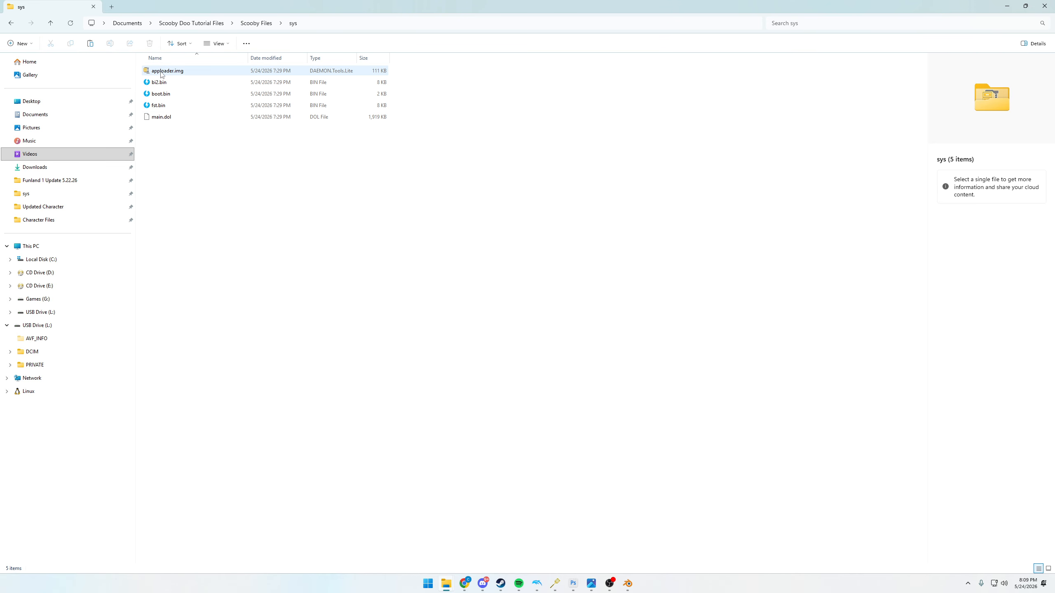
left_click(169, 118)
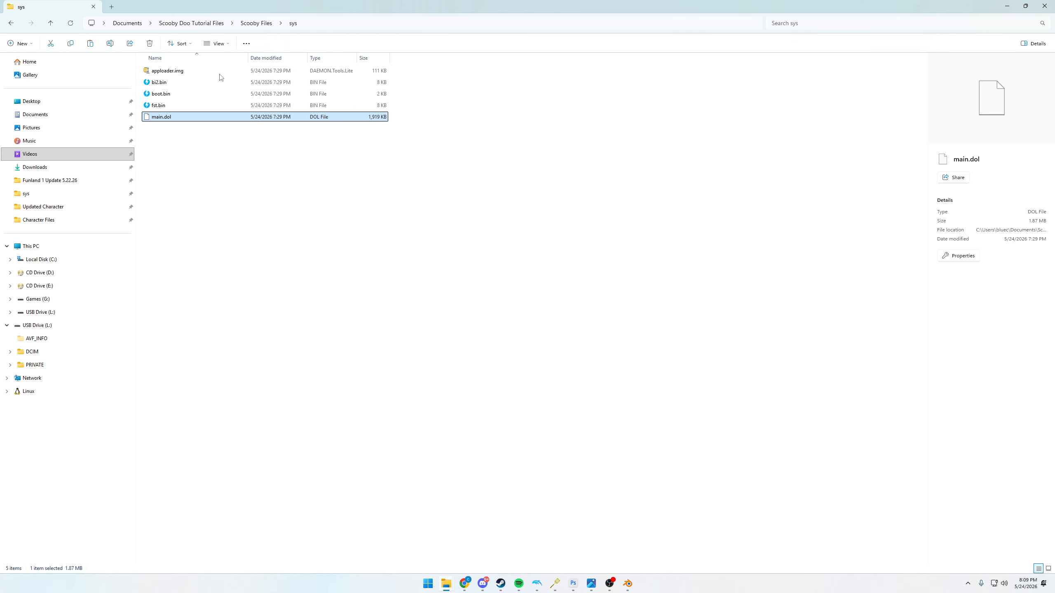
- Go back to the extracted files folder and examine its B0 subfolder, including the b001.HIP file
left_click(11, 23)
double_click(158, 78)
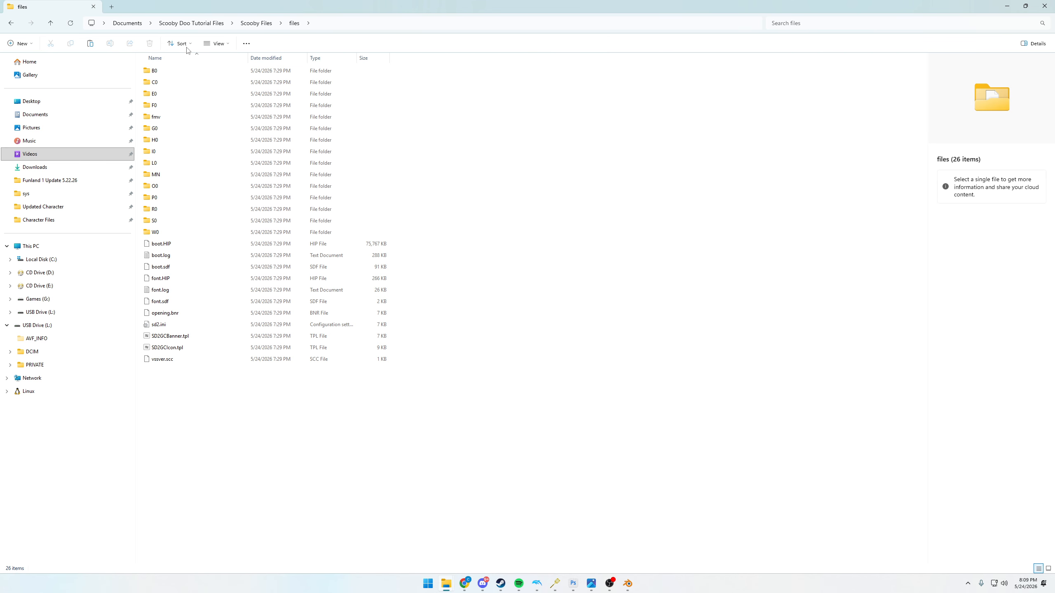
left_click(11, 22)
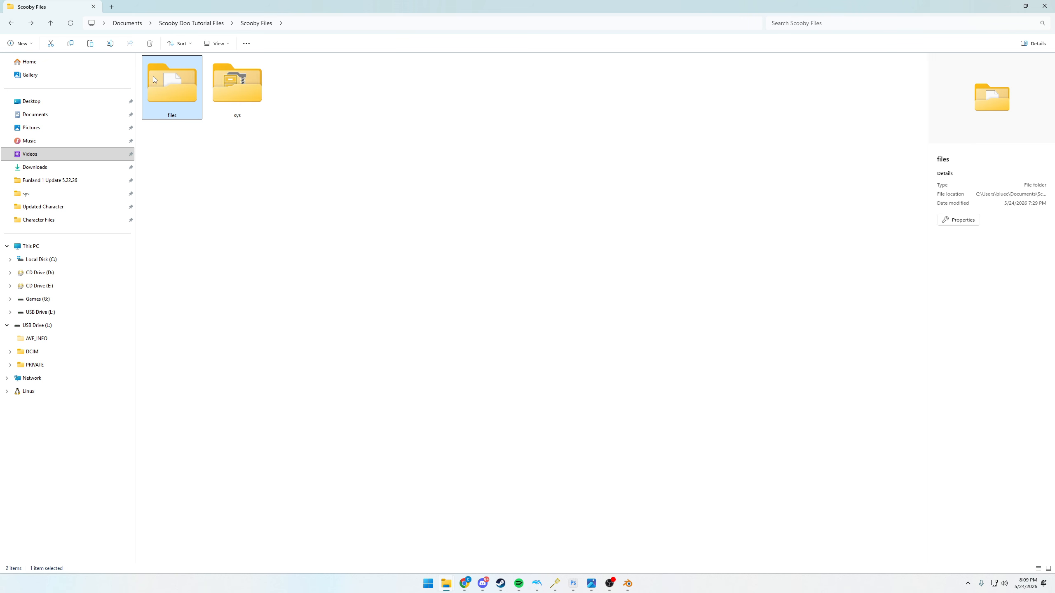
double_click(153, 76)
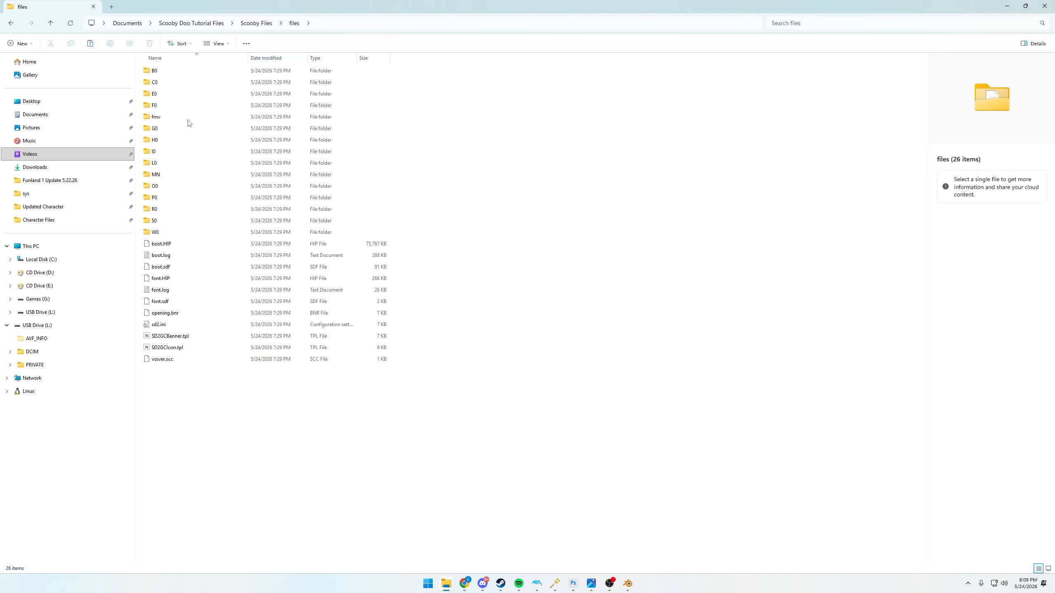
left_click(188, 72)
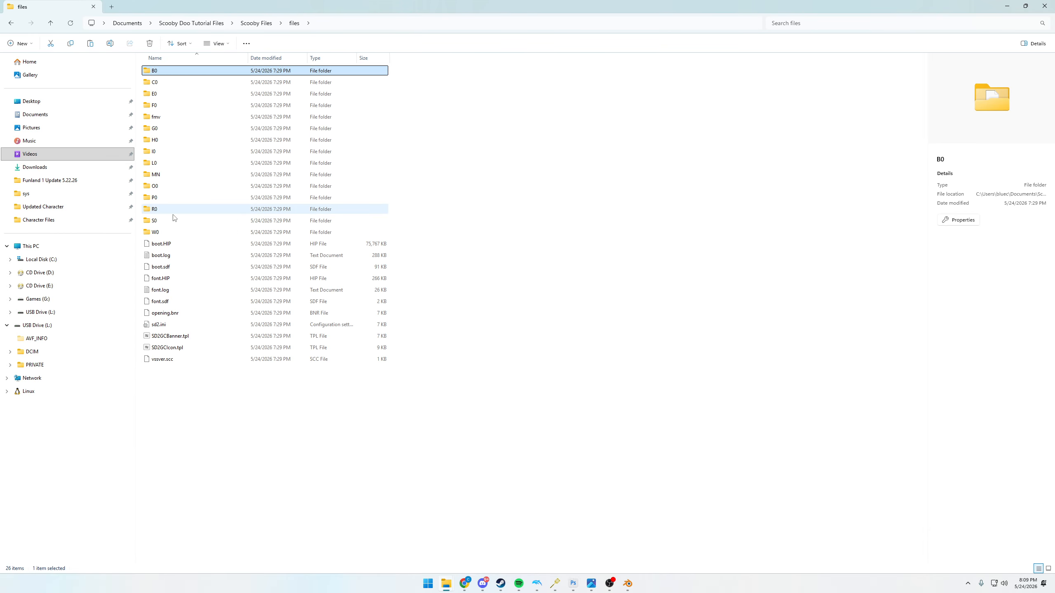
double_click(166, 73)
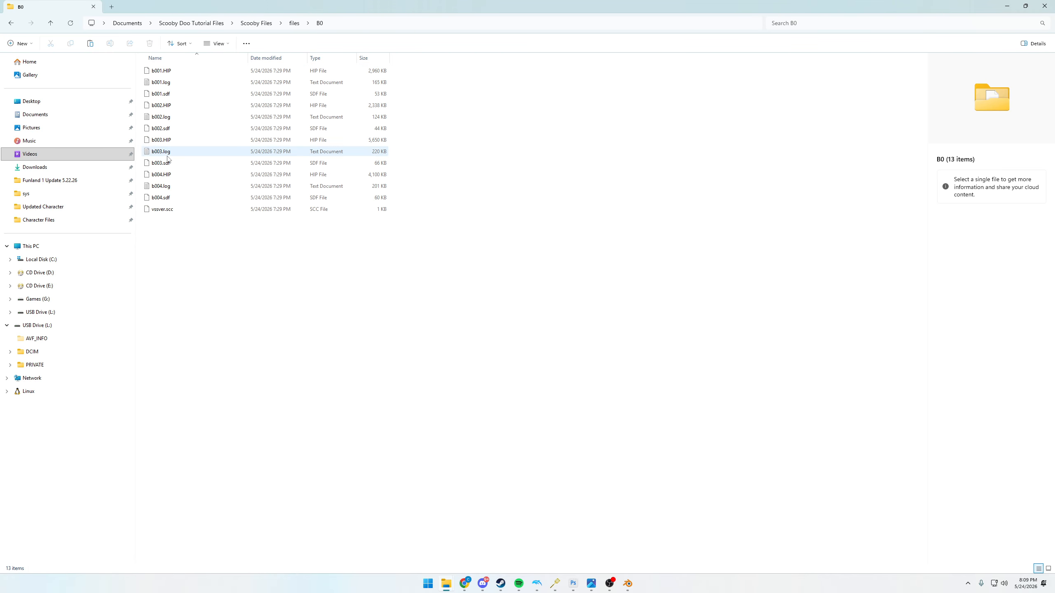
key("alt+Left")
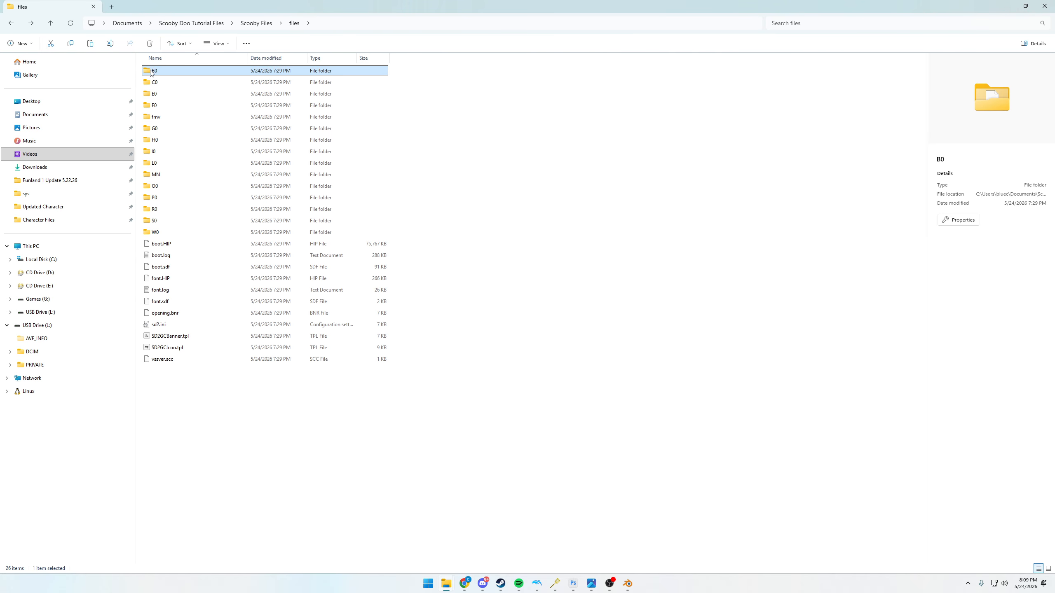
double_click(160, 71)
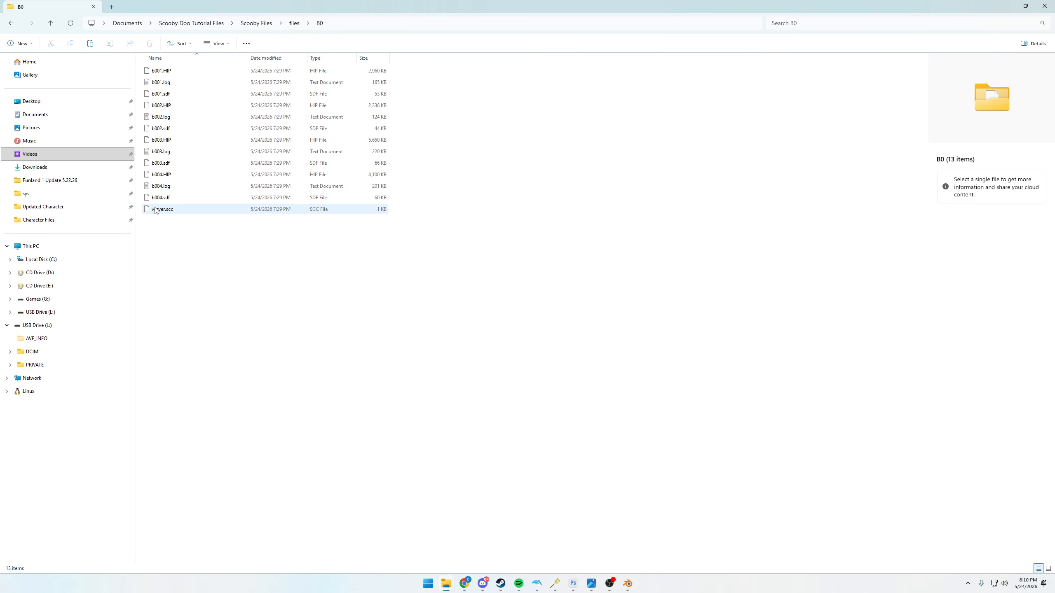
left_click(162, 71)
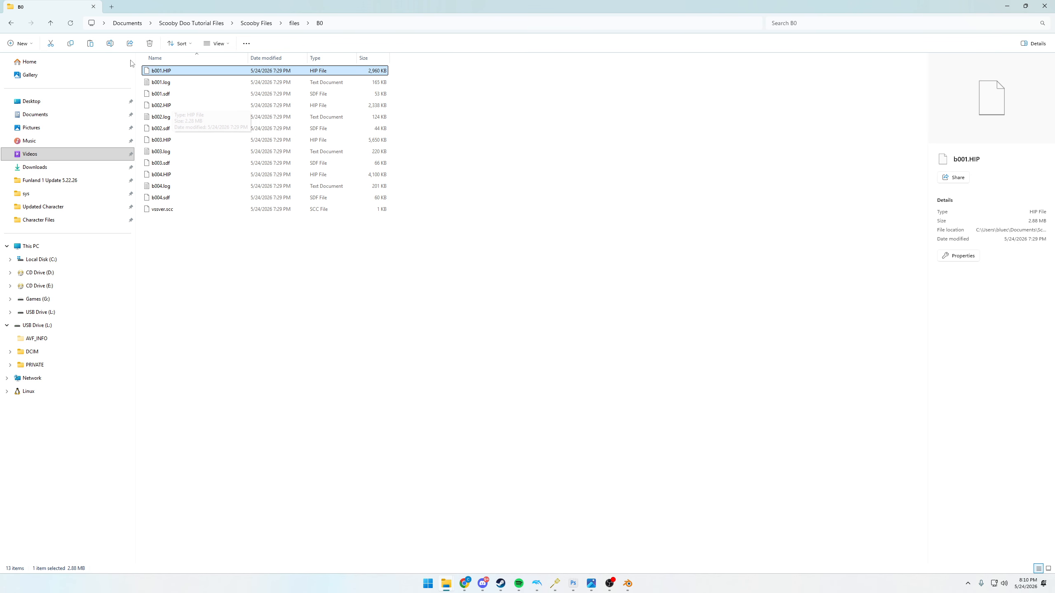
left_click(12, 23)
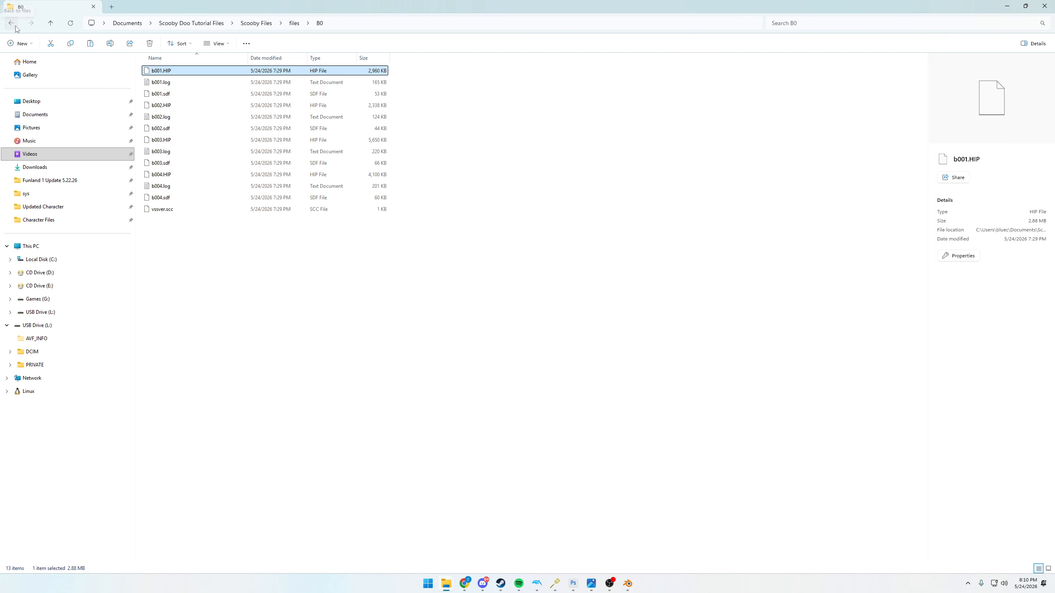
- Look through the C0 and E0 level folders, then reopen the B0 folder
double_click(173, 83)
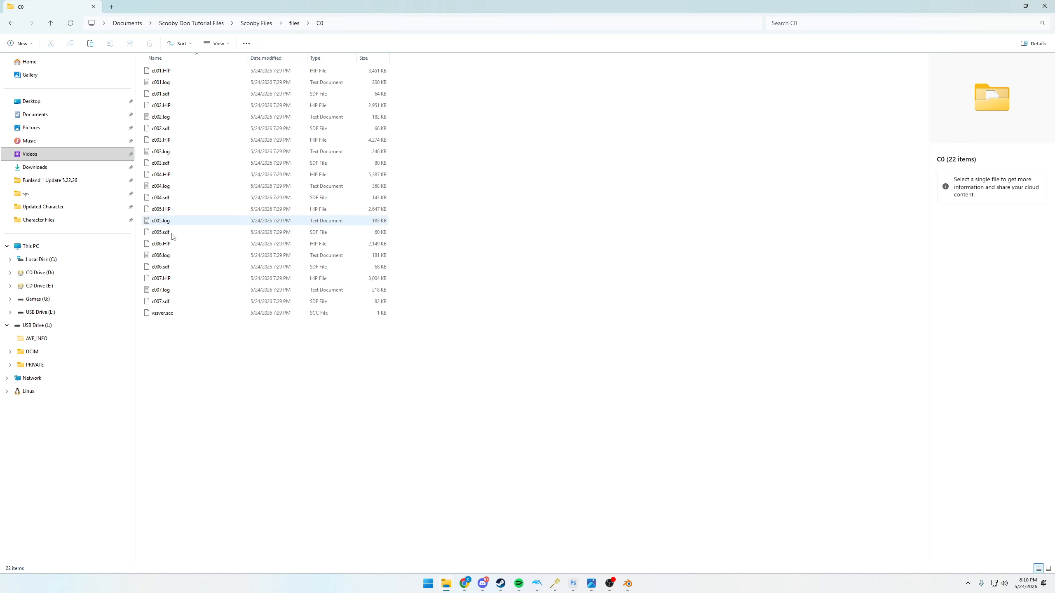
left_click(11, 23)
double_click(165, 94)
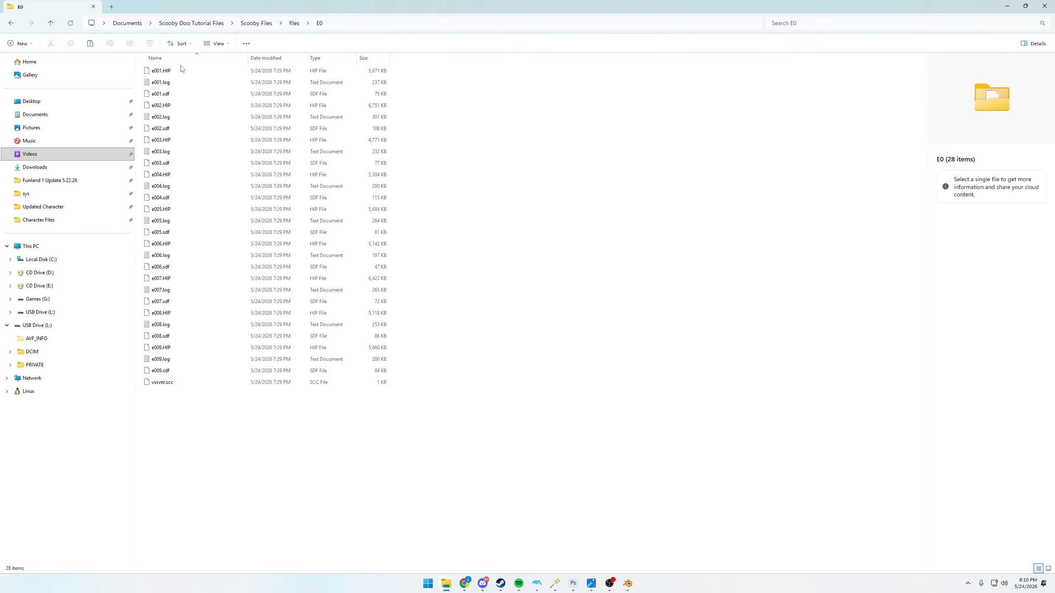
left_click(13, 25)
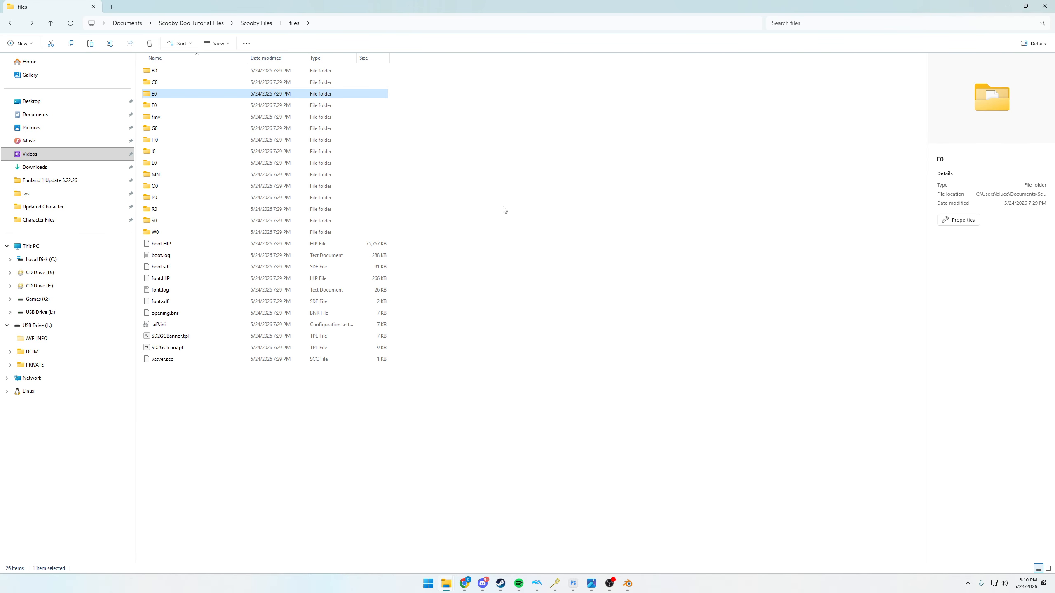
double_click(158, 72)
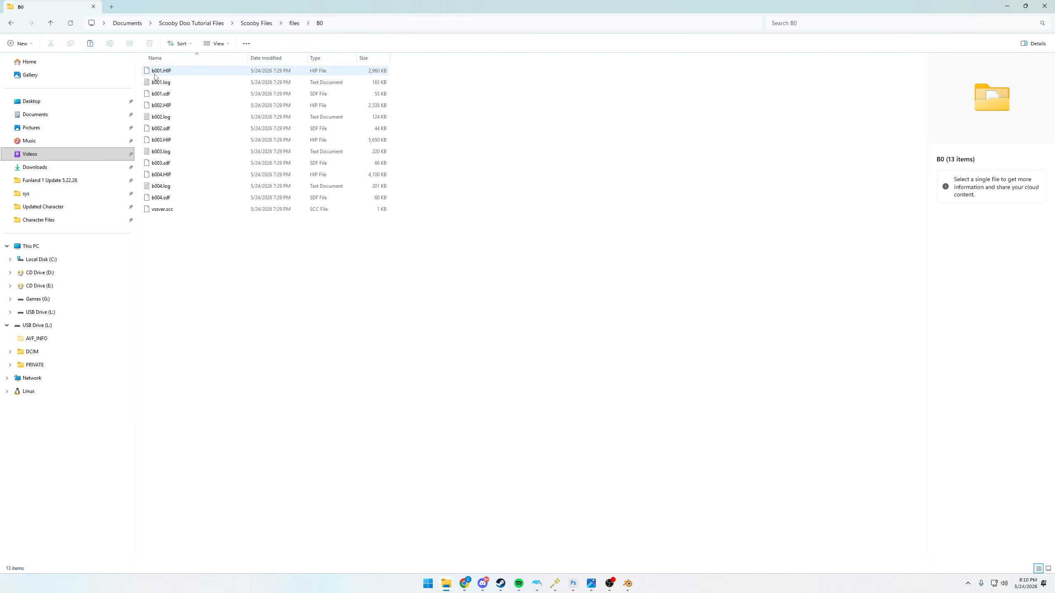
- Minimize the folder window and Dolphin to return to the modding requirements document
left_click(1007, 6)
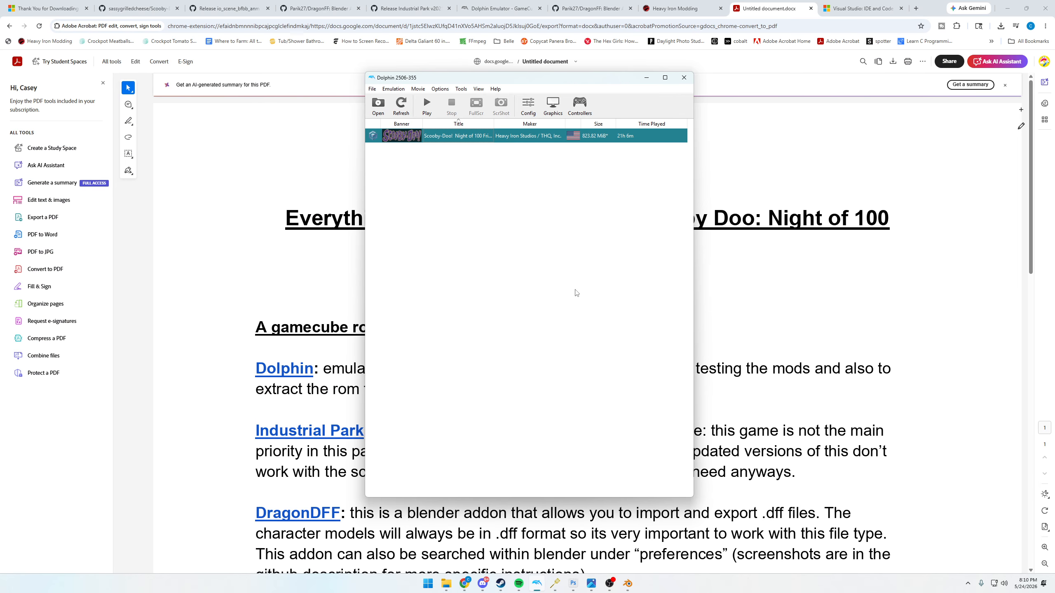
left_click(646, 78)
scroll(397, 283, "down", 1)
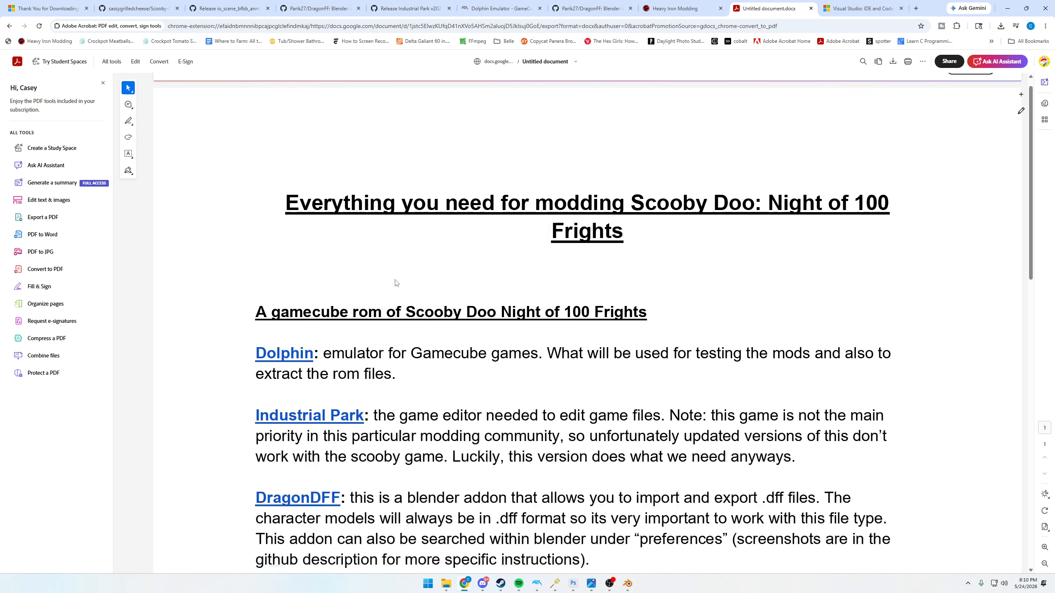
- Review the modding requirements document and the Industrial Park release page, then switch to the Industrial Park editor
scroll(397, 283, "down", 3)
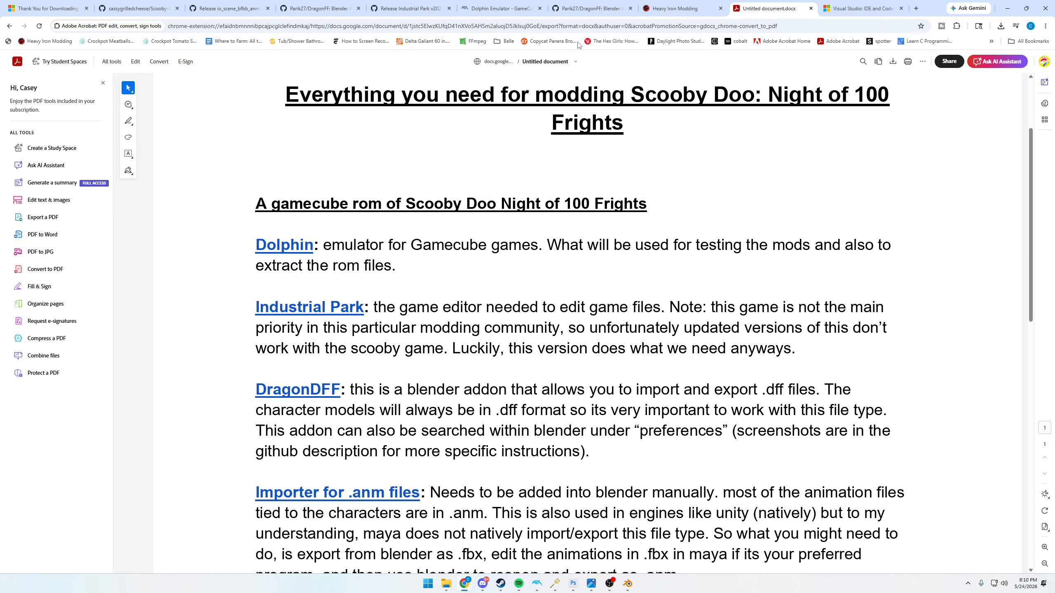
left_click(414, 5)
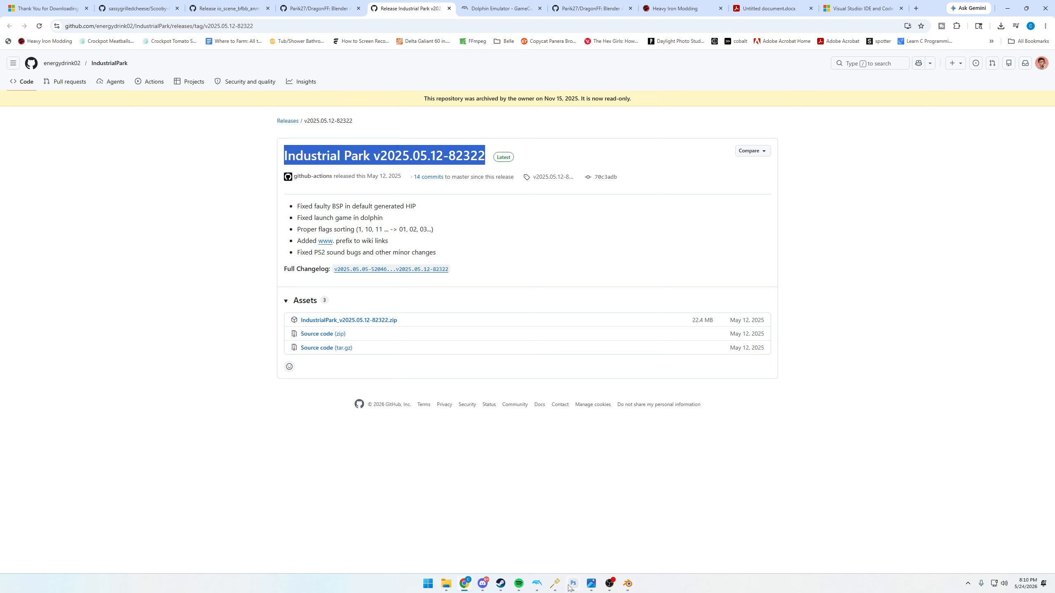
mouse_move(557, 586)
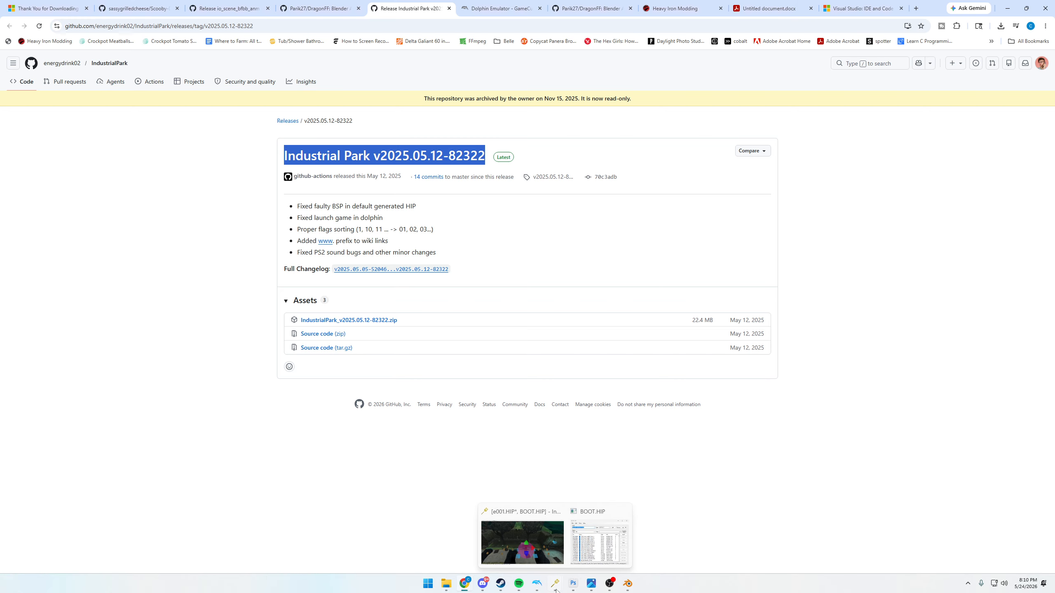
left_click(557, 590)
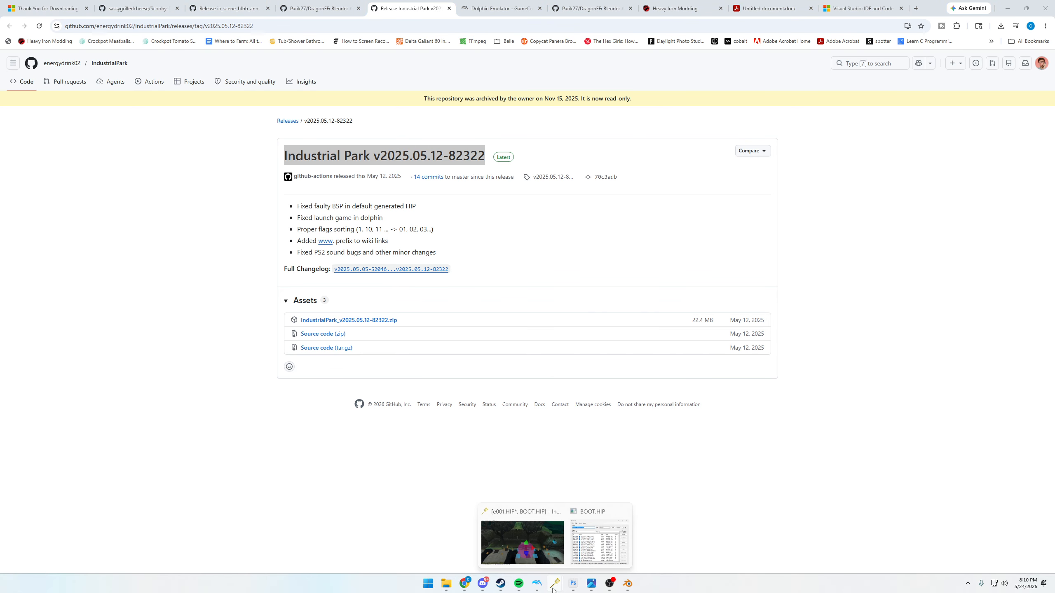
left_click(533, 542)
scroll(521, 290, "down", 10)
scroll(524, 247, "up", 5)
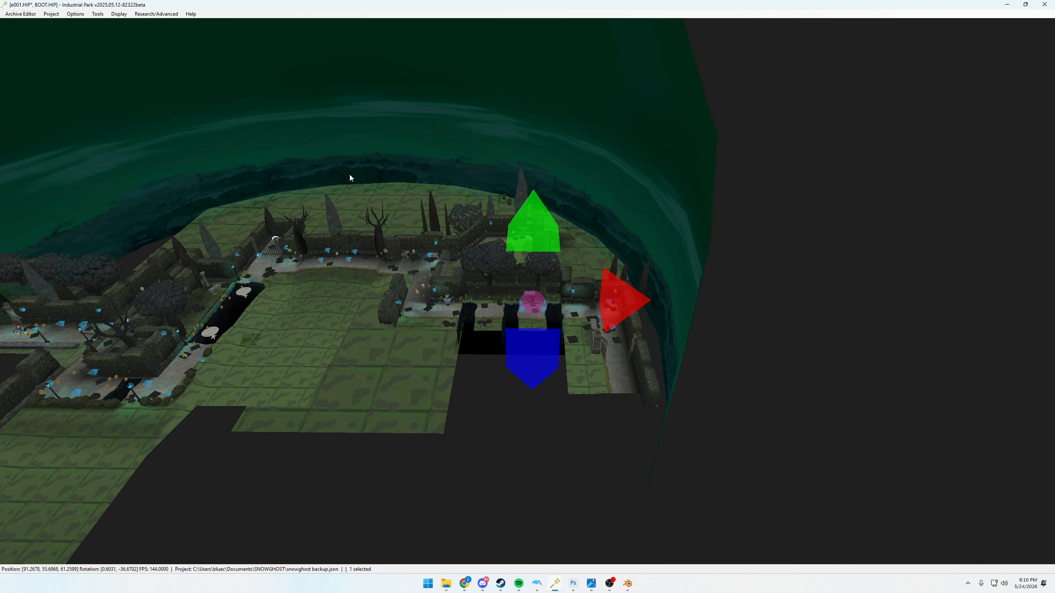
- Close all open archive editors without saving their changes
left_click(28, 16)
left_click(33, 51)
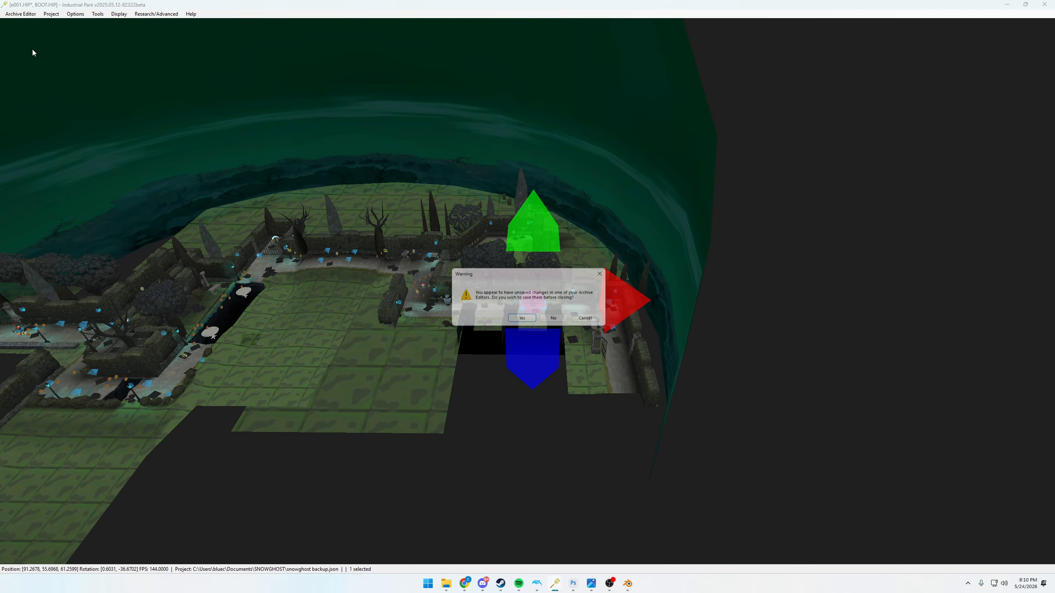
left_click(557, 320)
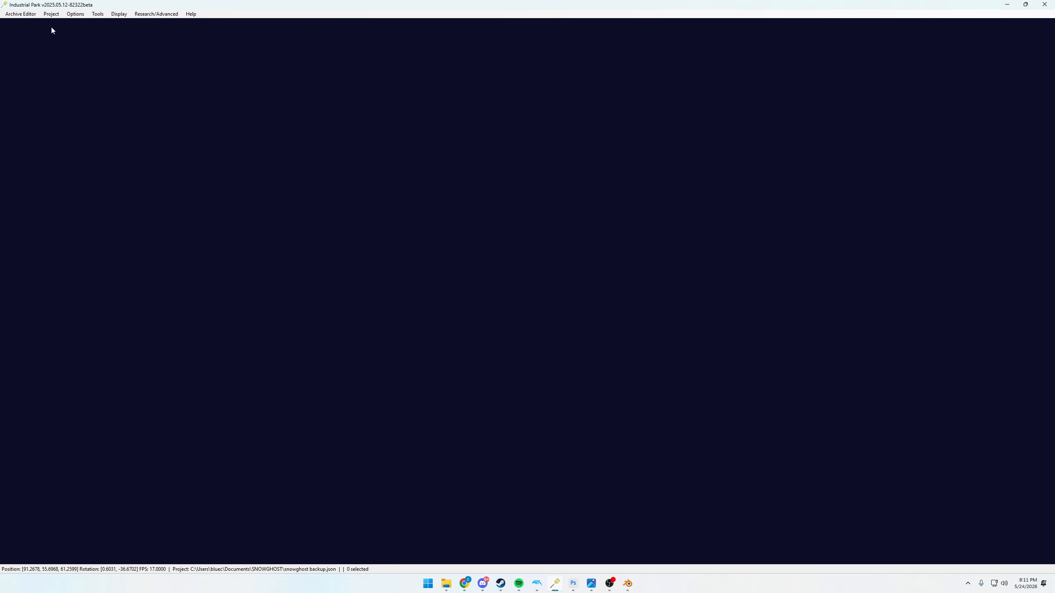
- Restore the maximized Industrial Park window to a smaller floating window over the release page
left_click_drag(161, 5, 427, 128)
left_click_drag(784, 410, 767, 437)
left_click_drag(473, 130, 415, 1)
left_click_drag(127, 5, 414, 140)
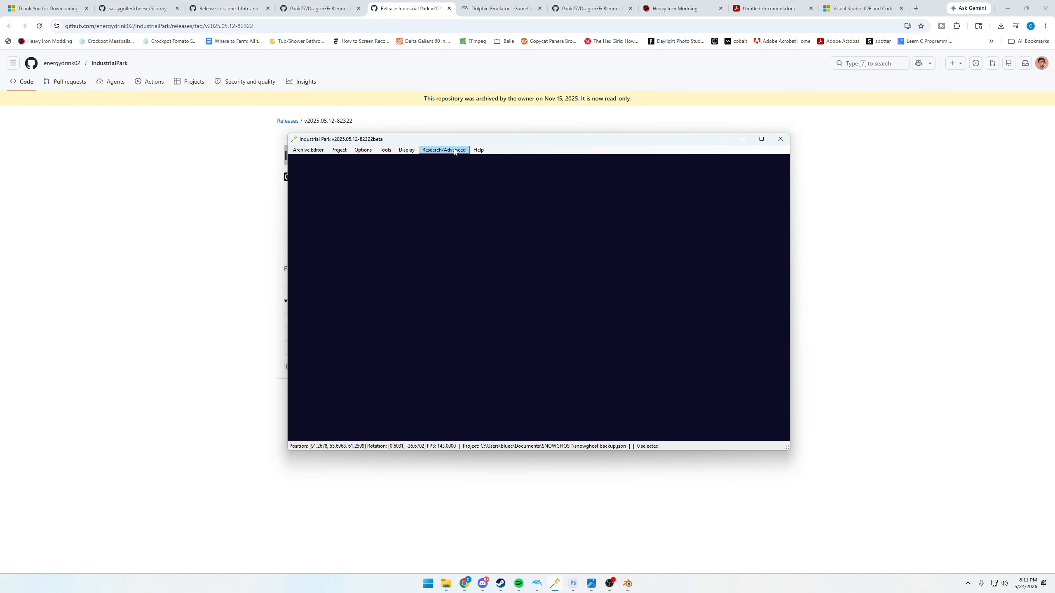
- Start opening a level and choose e001.HIP from the extracted Scooby Files\files\E0 folder as its HIP file
left_click(301, 151)
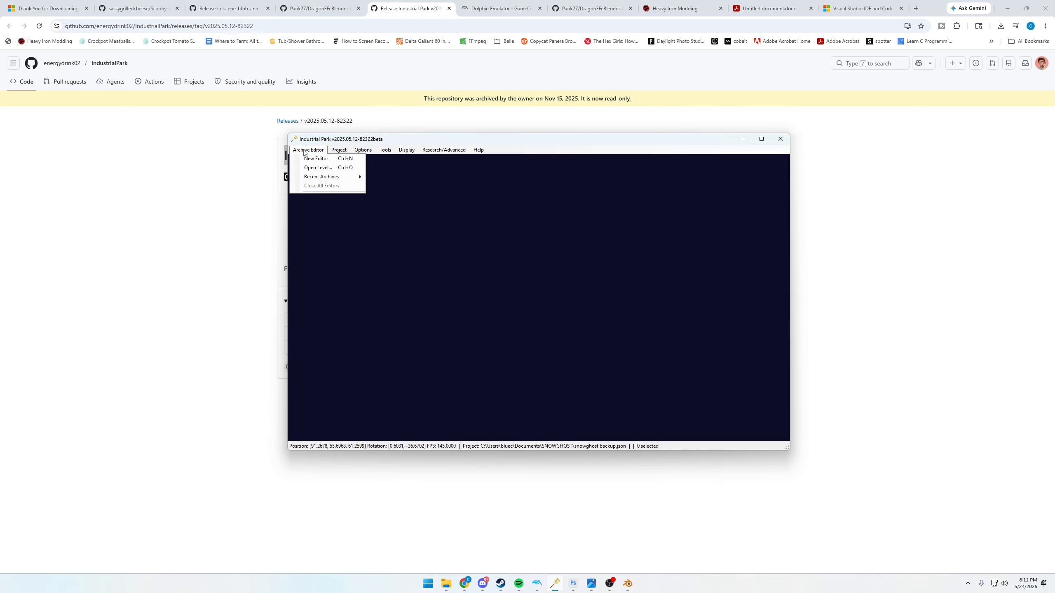
left_click(302, 151)
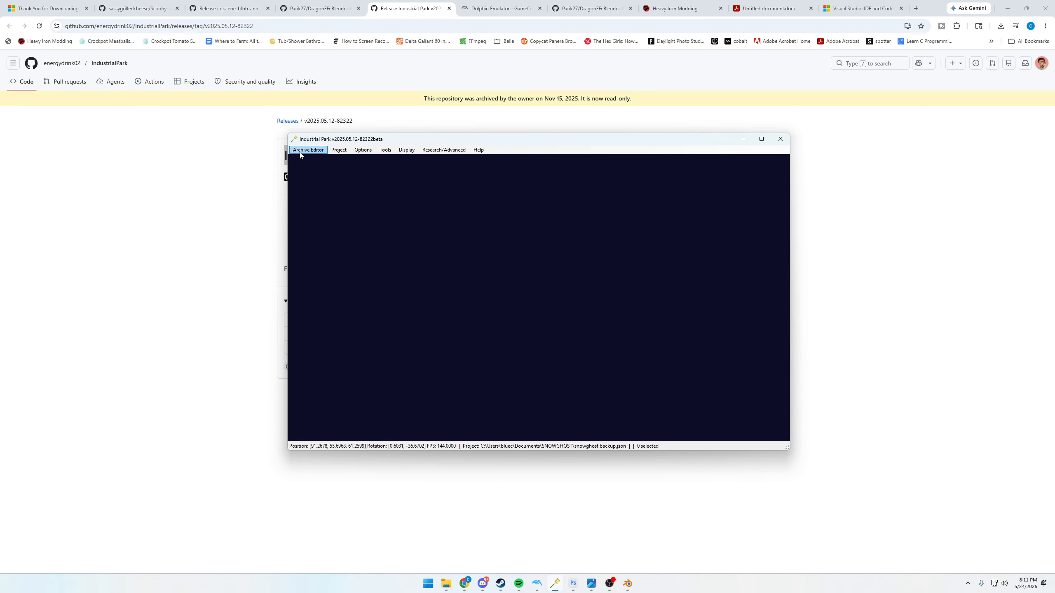
left_click(301, 152)
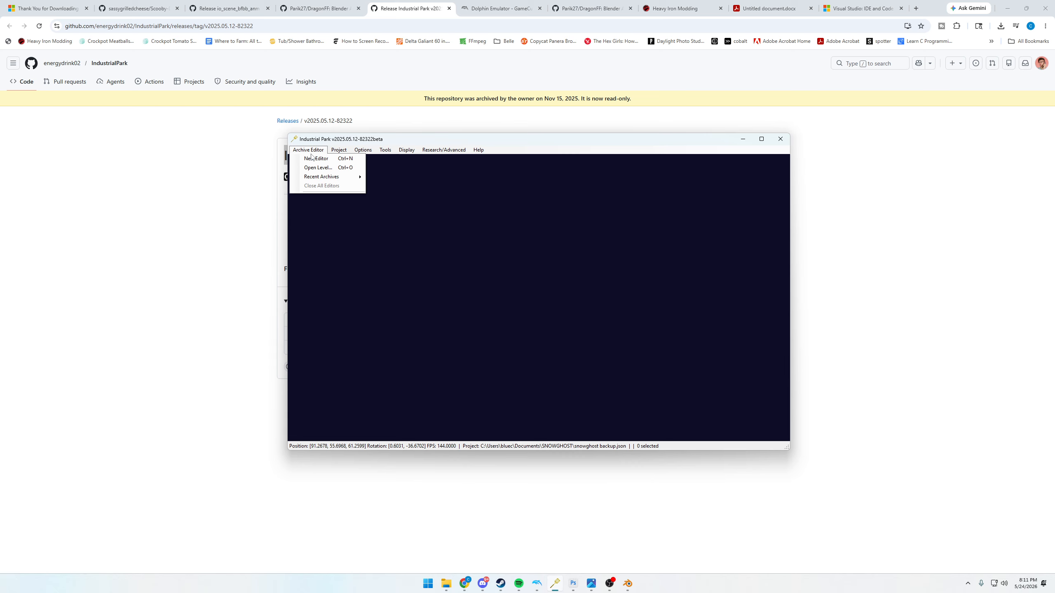
left_click(327, 168)
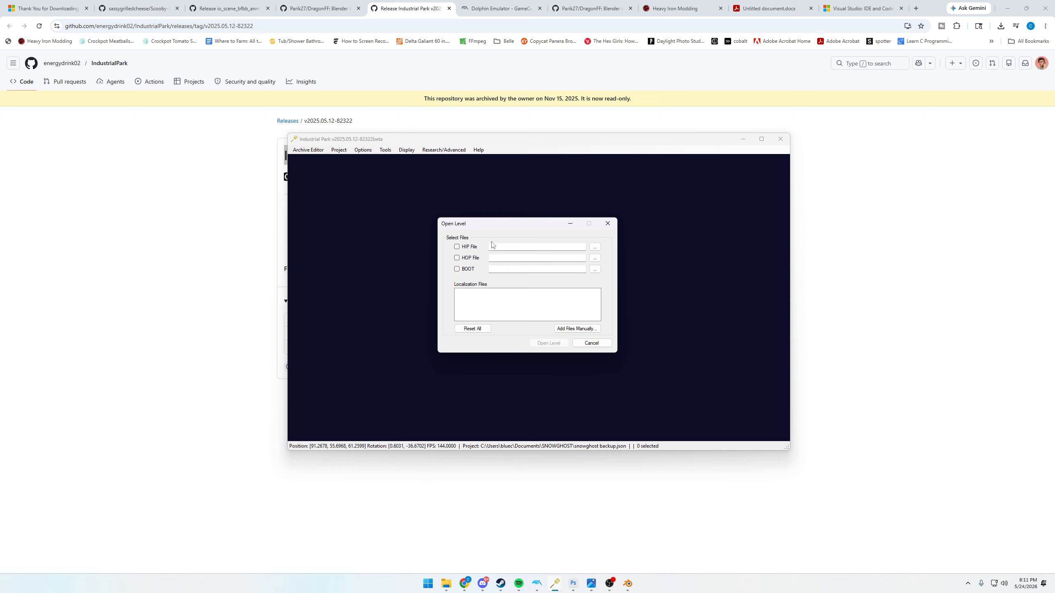
left_click(594, 248)
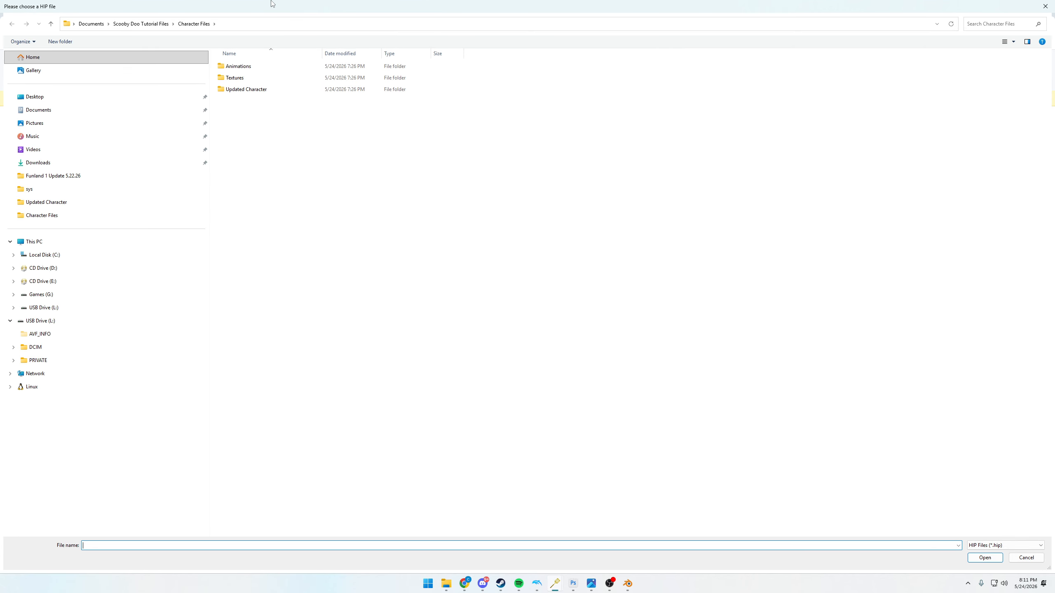
left_click(133, 25)
double_click(230, 78)
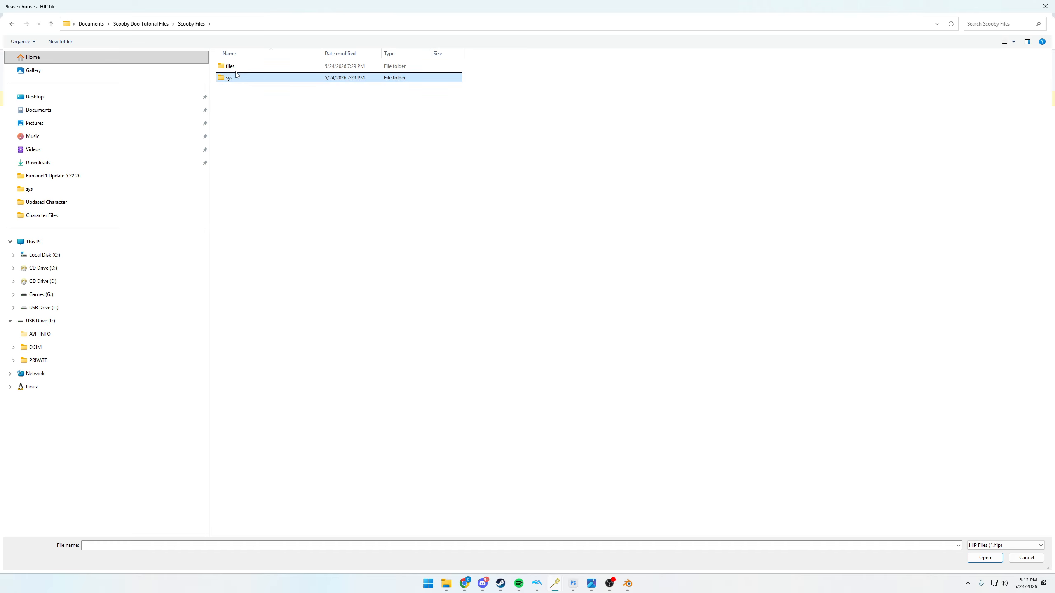
double_click(237, 67)
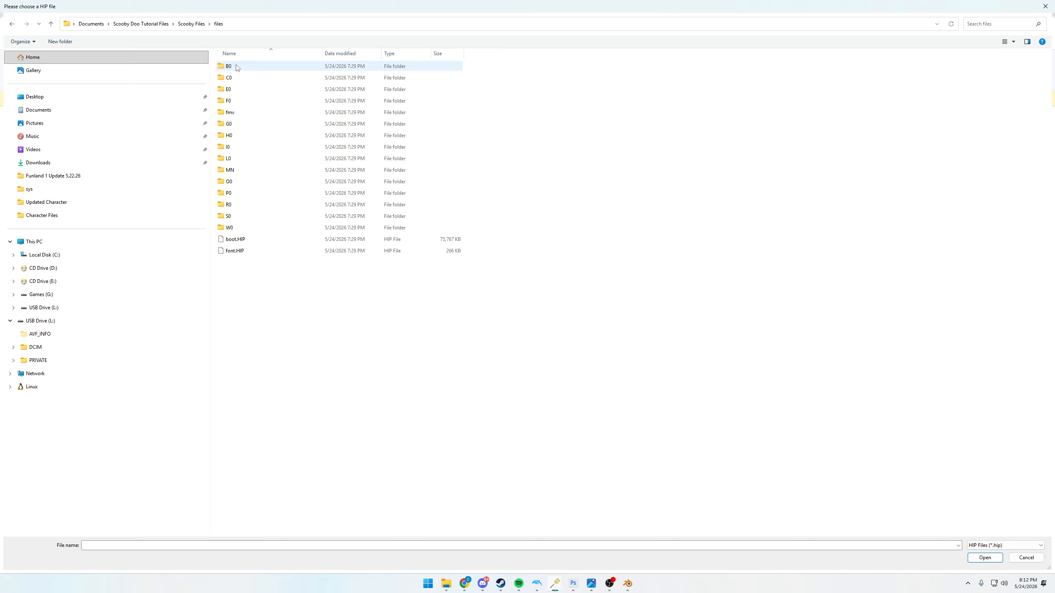
double_click(252, 90)
left_click(235, 68)
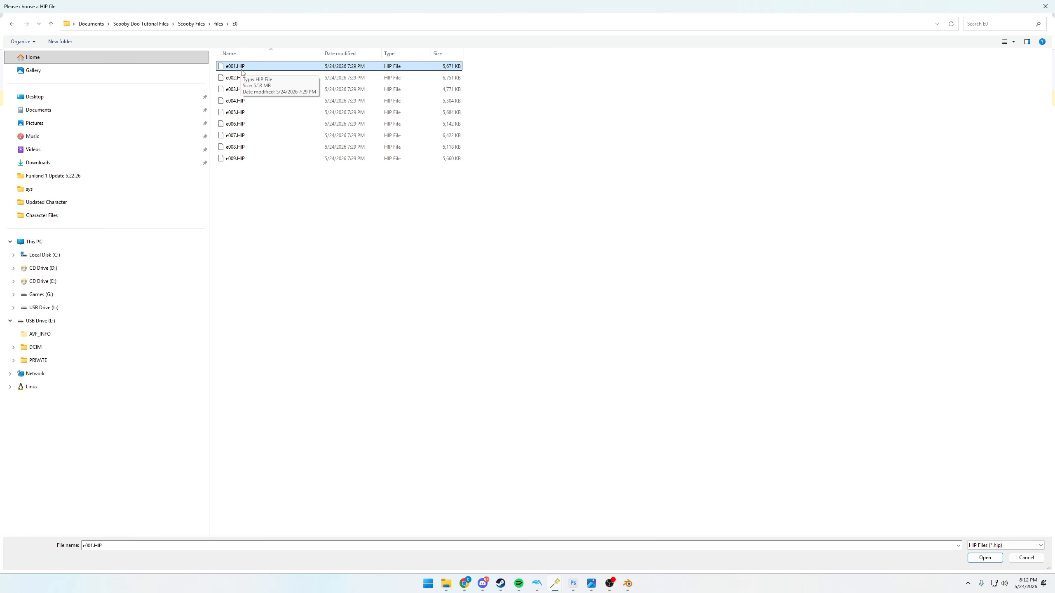
left_click(985, 558)
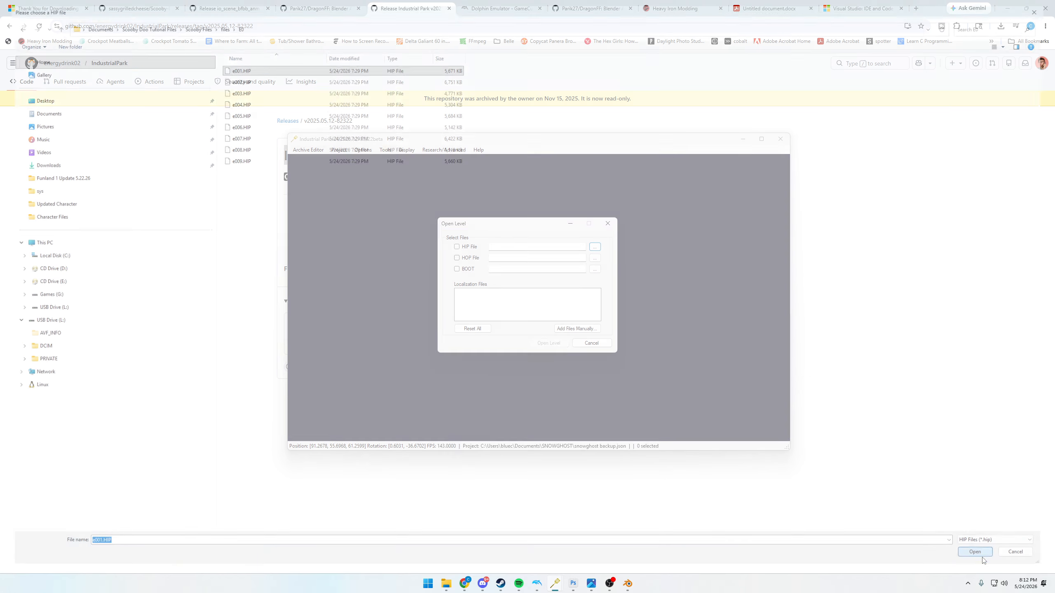
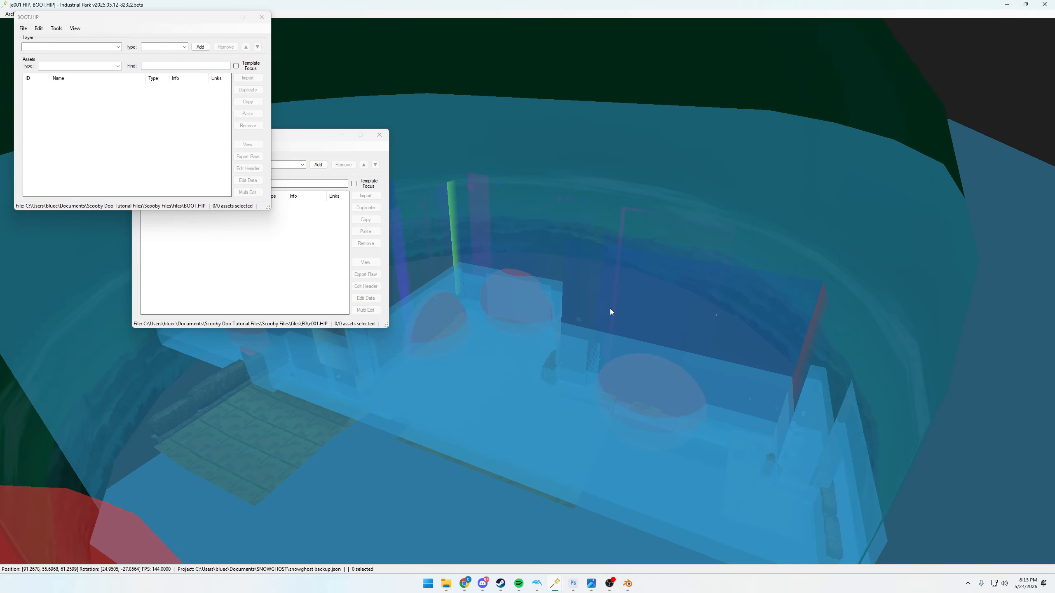
- Examine the loaded e001 level by flying and rotating the camera around its volumes and geometry
mouse_move(610, 309)
right_mouse_down()
mouse_move(626, 344)
mouse_move(623, 295)
right_mouse_up()
middle_click_drag(623, 295, 522, 288)
key("w")
key("s")
key("a")
key("d")
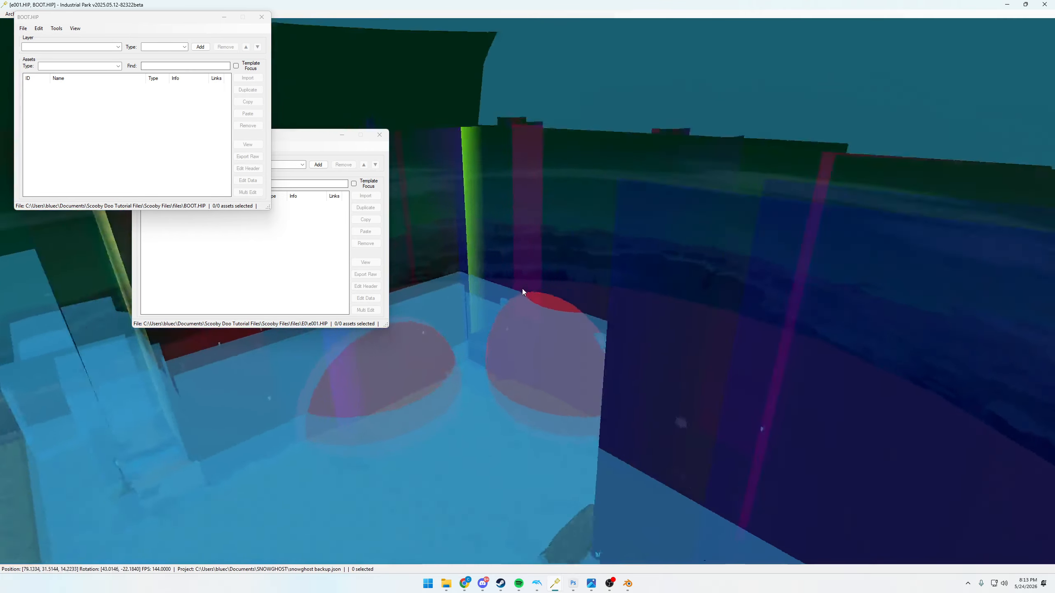
key("a")
key("s")
middle_click_drag(522, 289, 653, 269)
key("w")
key("s")
key("a")
- Read the editor's list of keyboard and mouse controls and move the BOOT.HIP and e001.HIP windows apart
left_click_drag(125, 17, 179, 302)
left_click(191, 14)
left_click(209, 23)
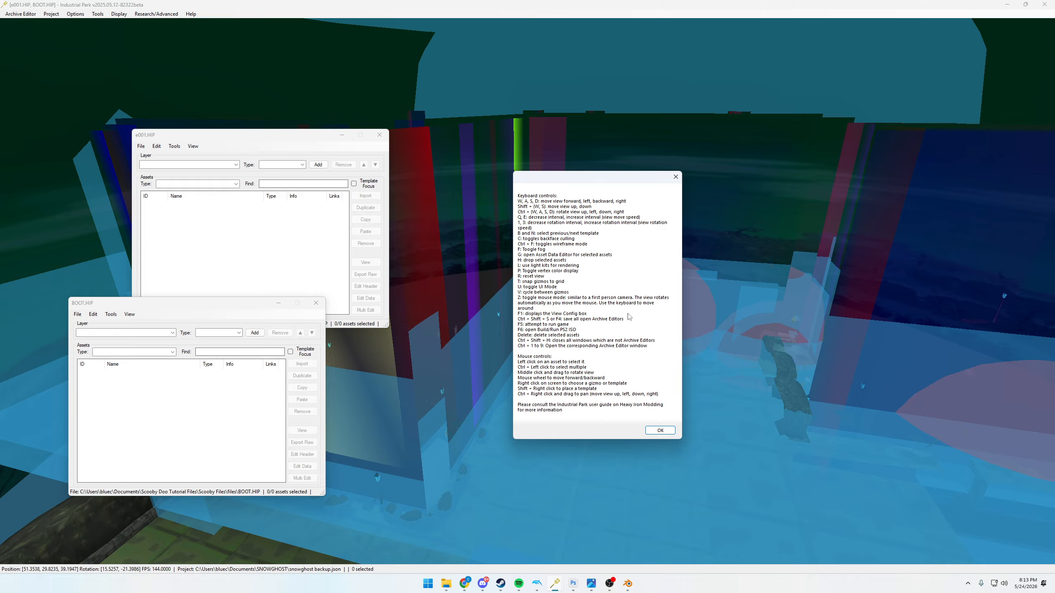
left_click(662, 429)
middle_click_drag(561, 279, 752, 273)
left_click_drag(230, 133, 101, 113)
middle_click_drag(462, 166, 394, 138)
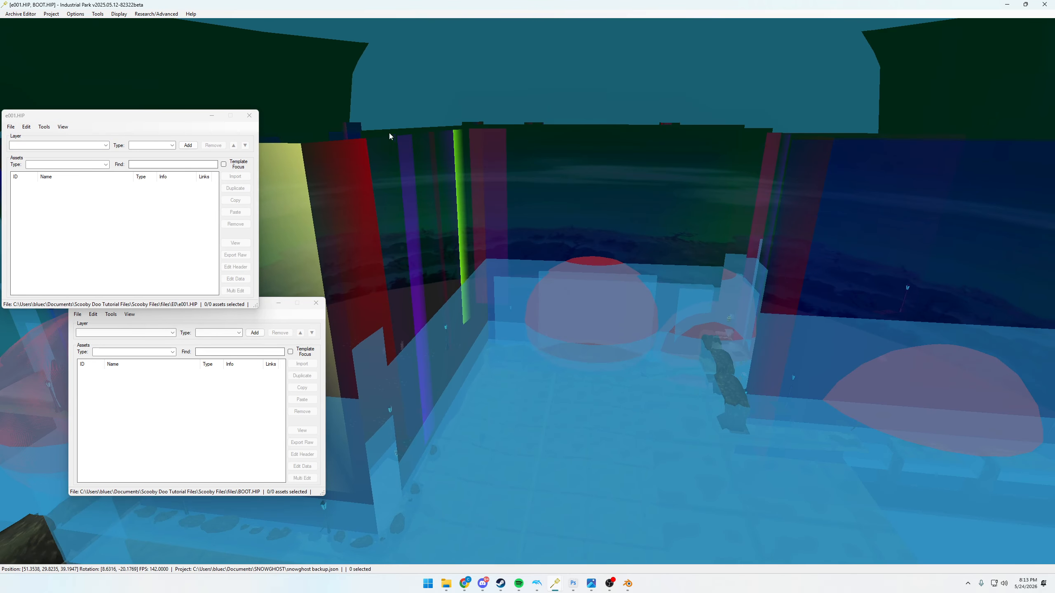
- Hide the Volume, Trigger and SFX asset types in the level view
left_click(120, 14)
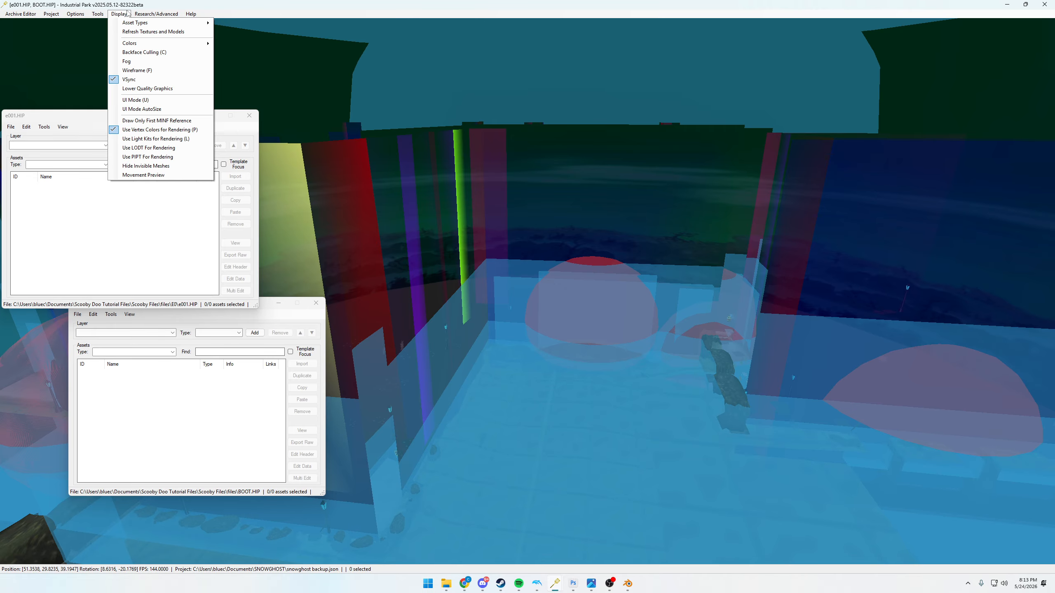
mouse_move(149, 23)
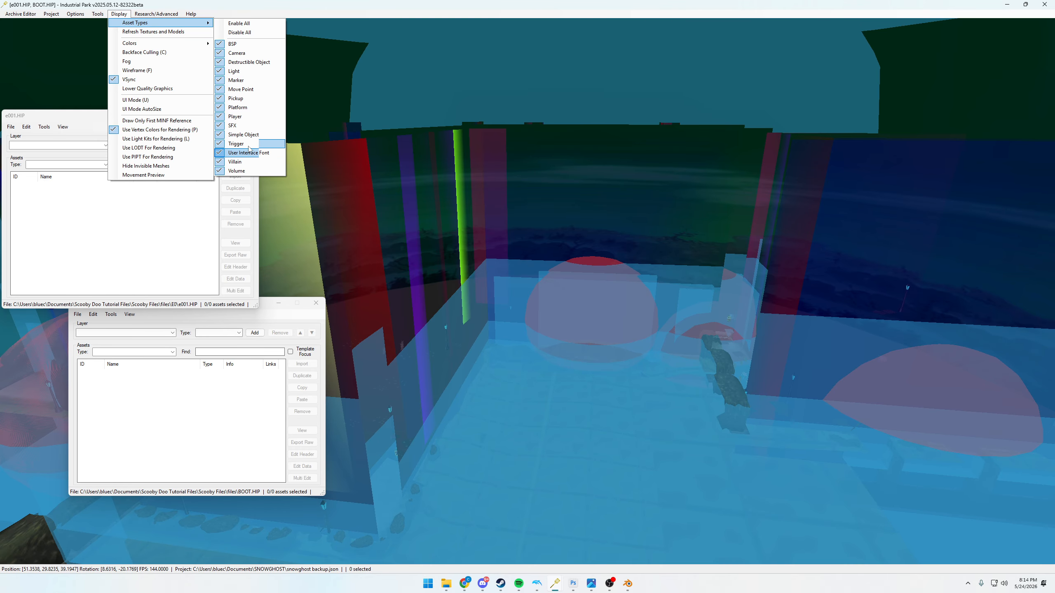
left_click(253, 170)
left_click(248, 126)
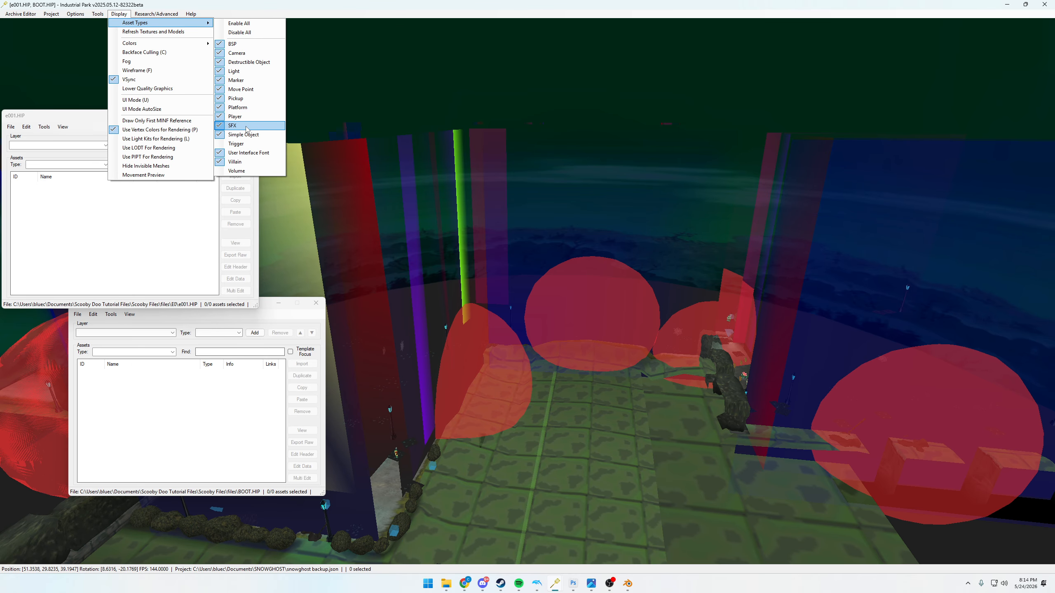
left_click(249, 143)
middle_click_drag(637, 259, 498, 335)
key("w")
- Reposition the e001.HIP archive window and minimize the BOOT.HIP window
left_click_drag(96, 117, 189, 88)
middle_click_drag(644, 236, 697, 320)
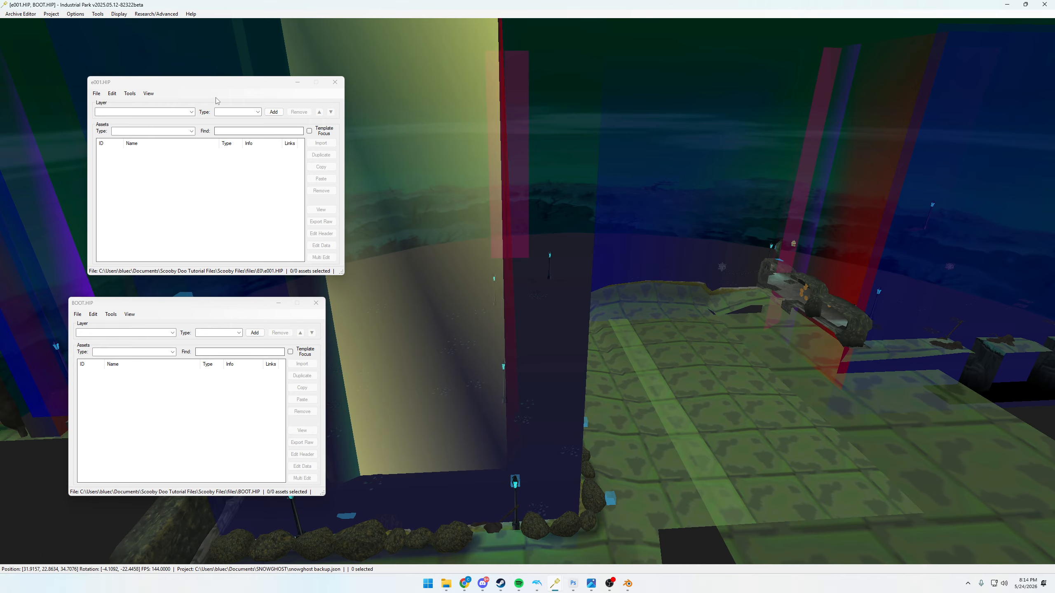
left_click_drag(204, 87, 179, 75)
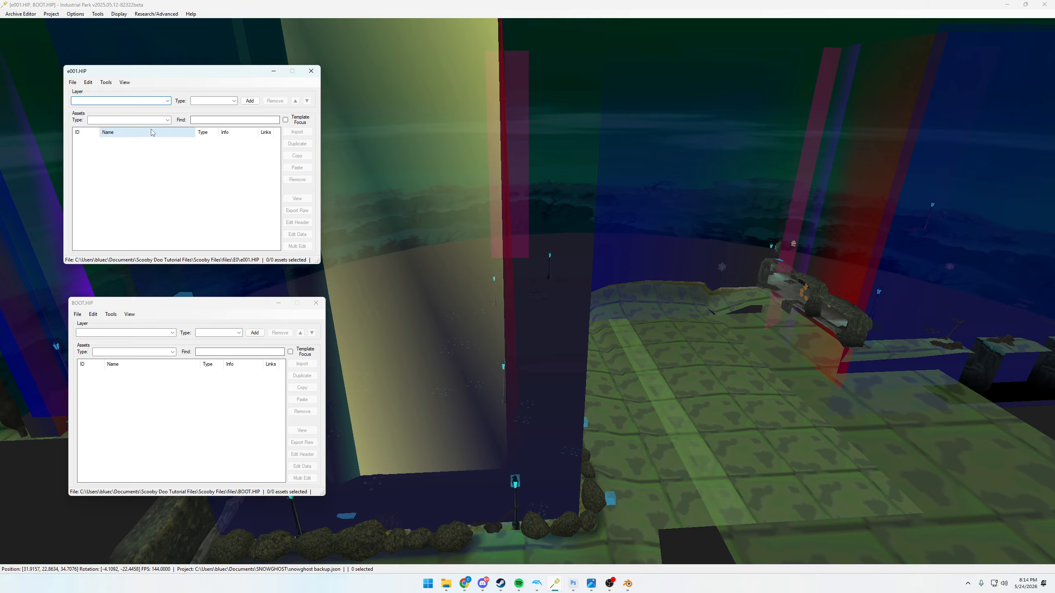
left_click_drag(153, 304, 155, 280)
left_click(282, 283)
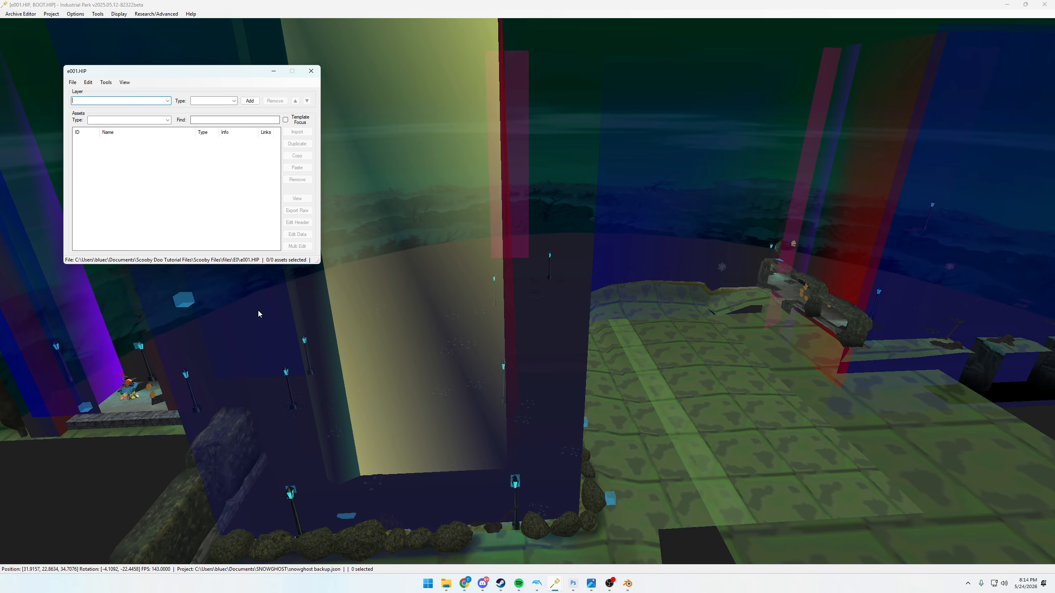
- Shift the e001.HIP archive window slightly and make it taller to show more of its asset list
left_click_drag(79, 67, 109, 67)
middle_click_drag(718, 371, 656, 327)
key("d")
key("a")
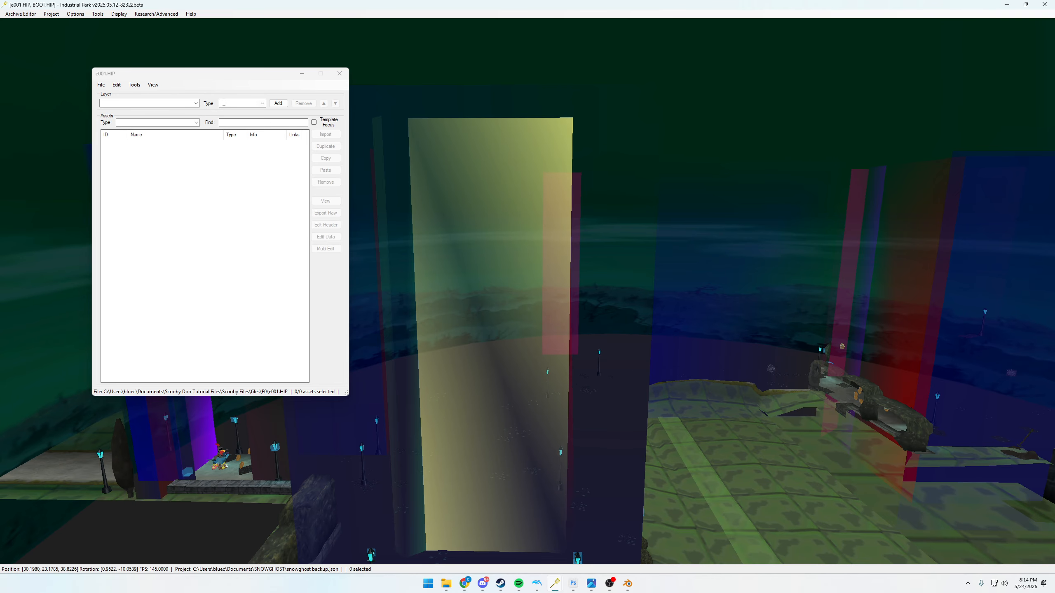
- Look through the assets in the TEXTURE, BSP and MODEL layers of e001.HIP
left_click(196, 104)
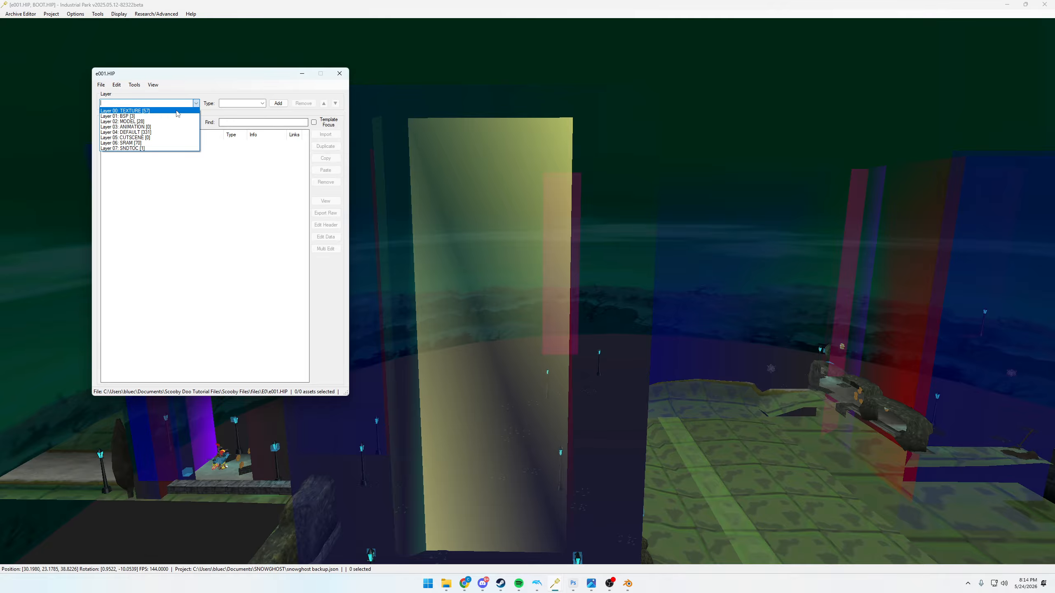
left_click(177, 110)
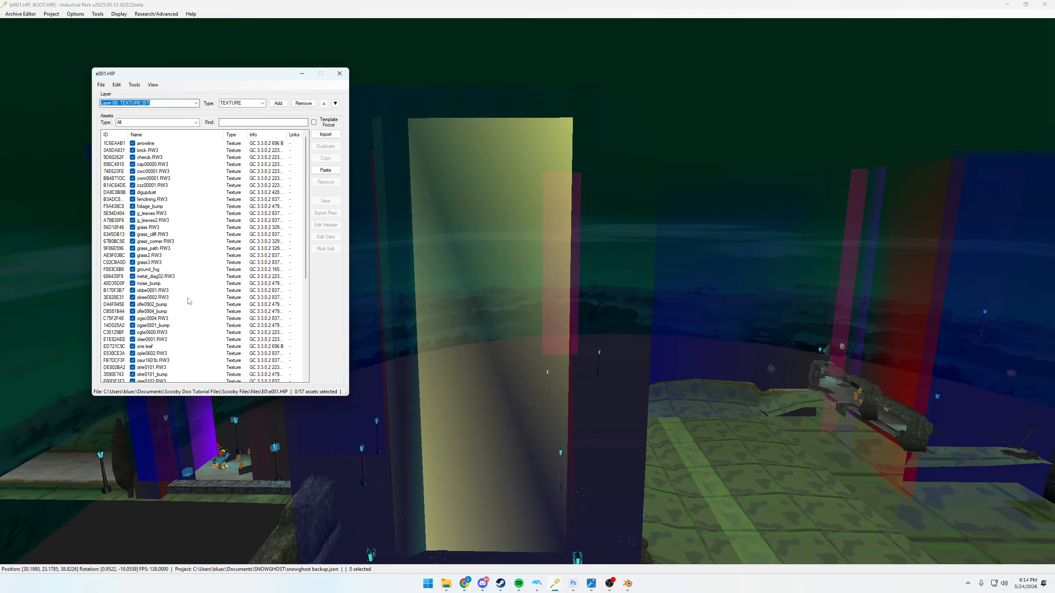
left_click(196, 104)
left_click(164, 119)
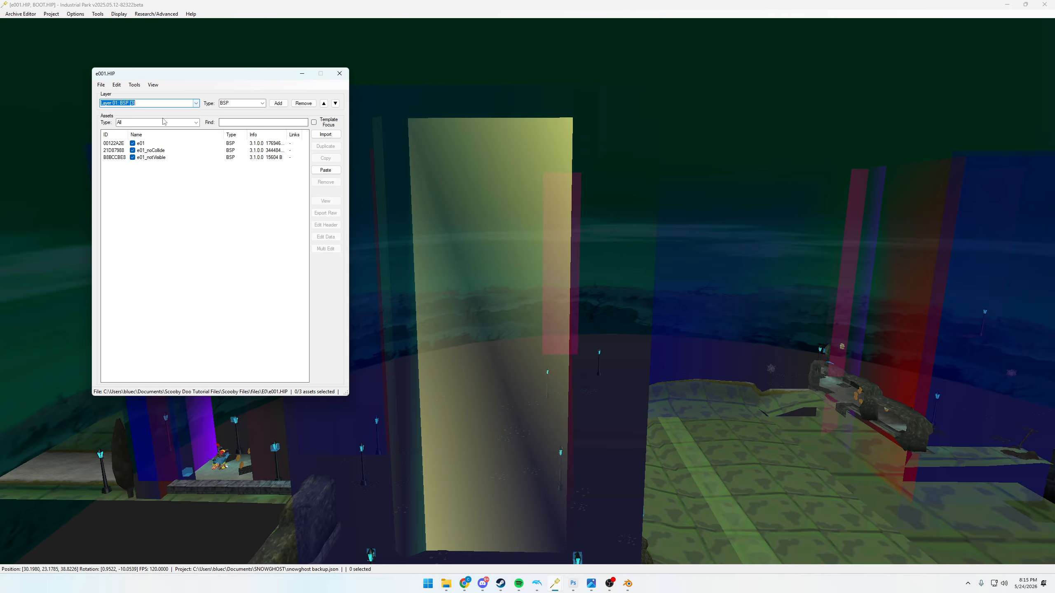
left_click(188, 106)
left_click(181, 125)
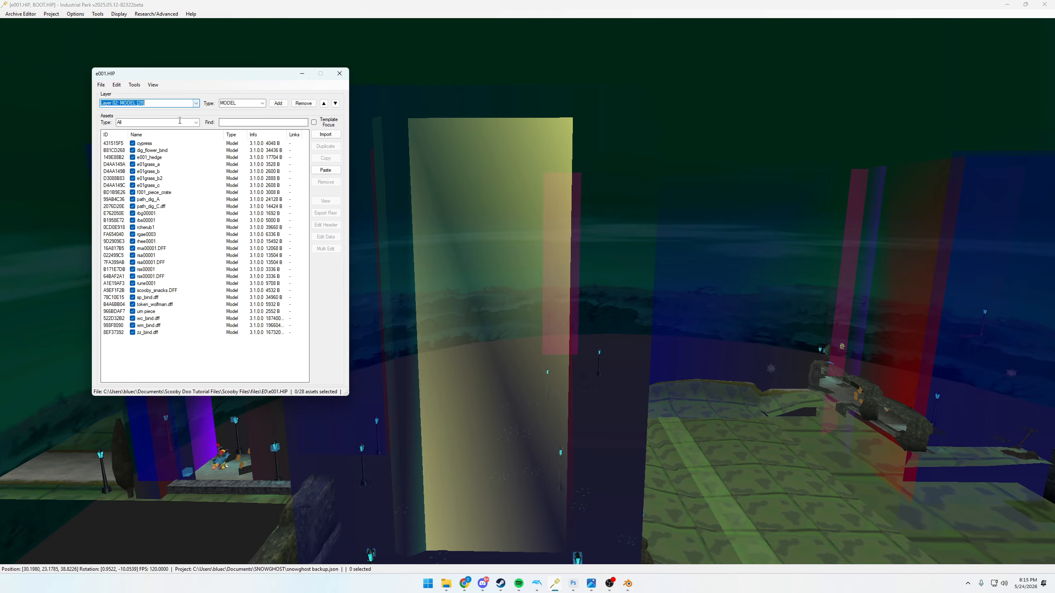
- Check the ANIMATION layer of e001.HIP and display the assets of its DEFAULT layer
left_click(196, 103)
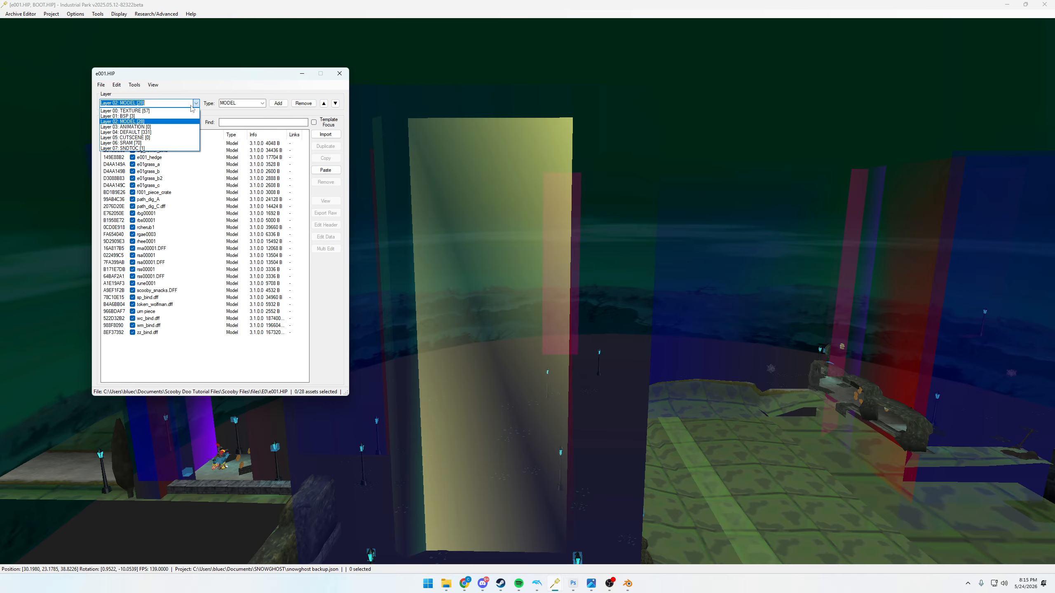
left_click(183, 124)
left_click(195, 103)
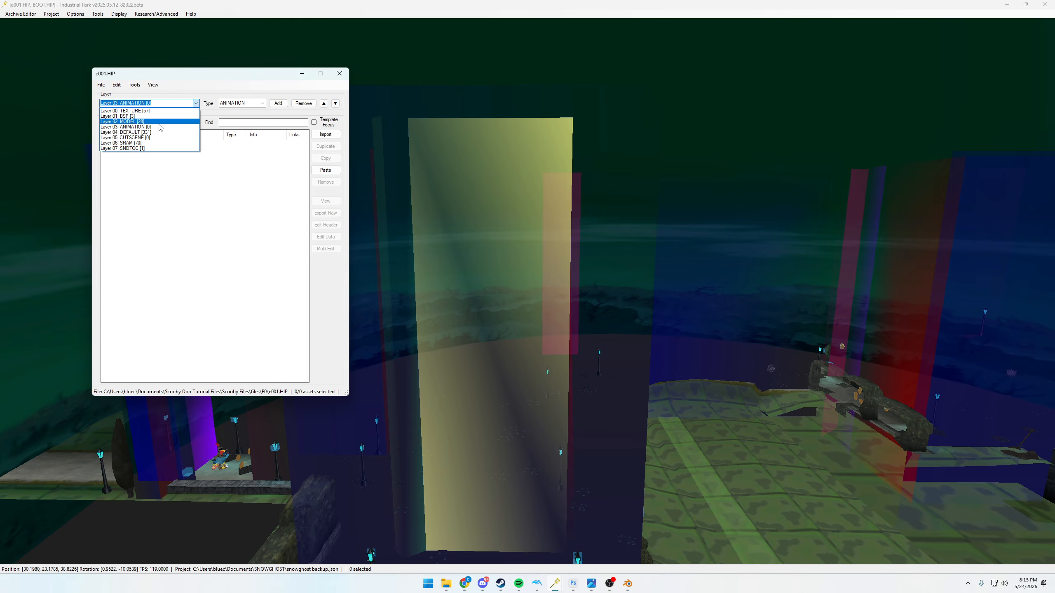
left_click(149, 132)
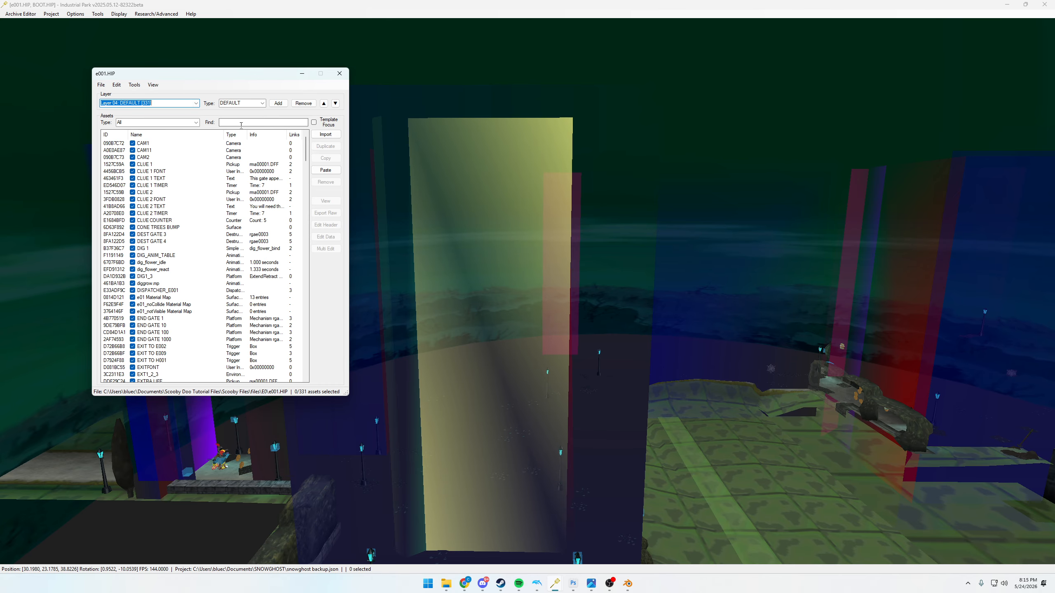
- Display the assets of the TEXTURE layer in e001.HIP, followed by those of the BSP layer
left_click_drag(306, 153, 281, 146)
left_click(189, 103)
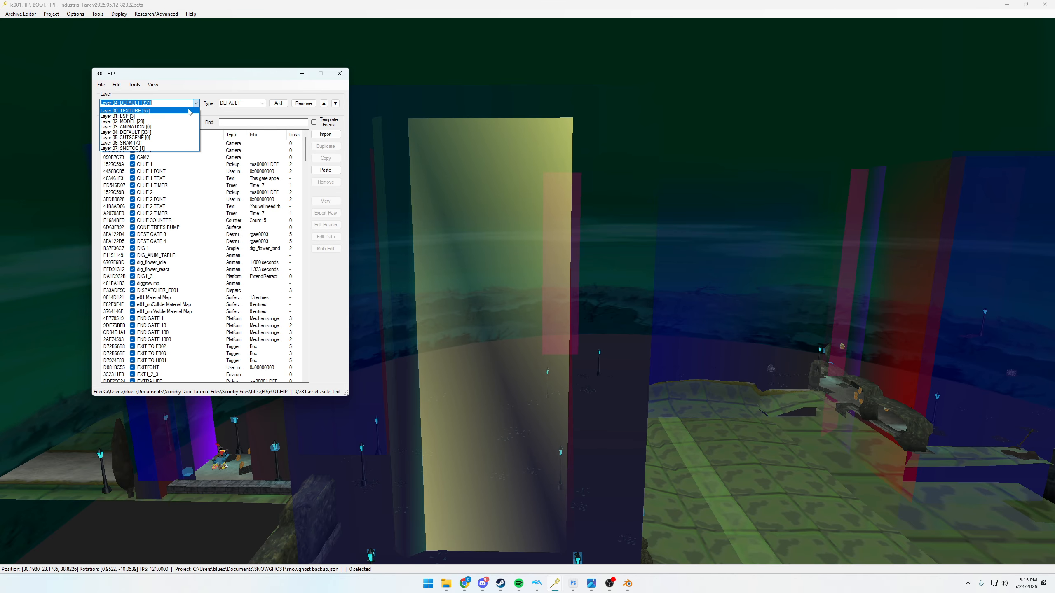
left_click(183, 110)
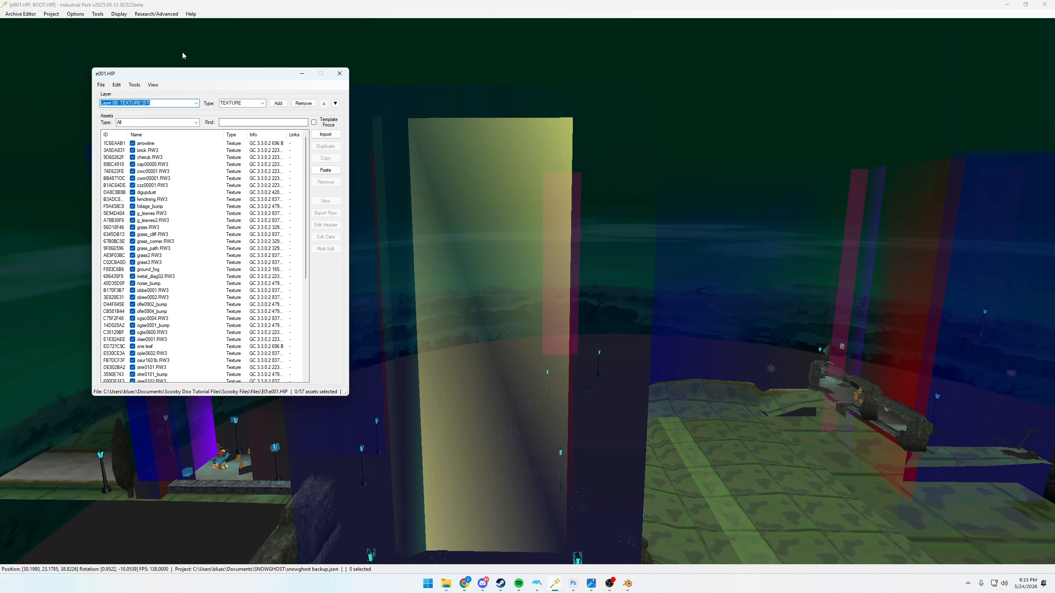
left_click(196, 103)
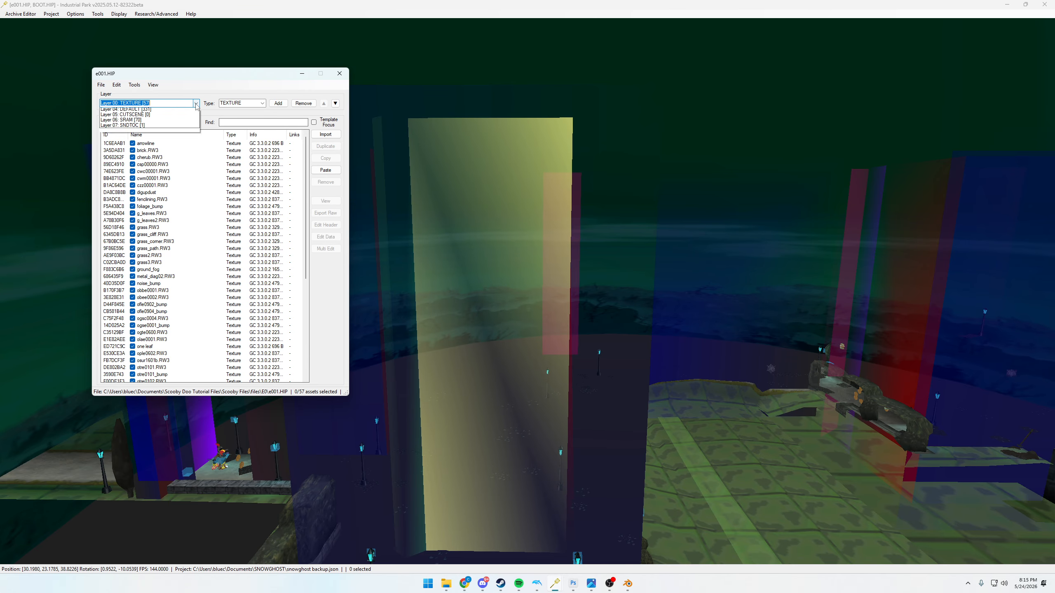
left_click(187, 116)
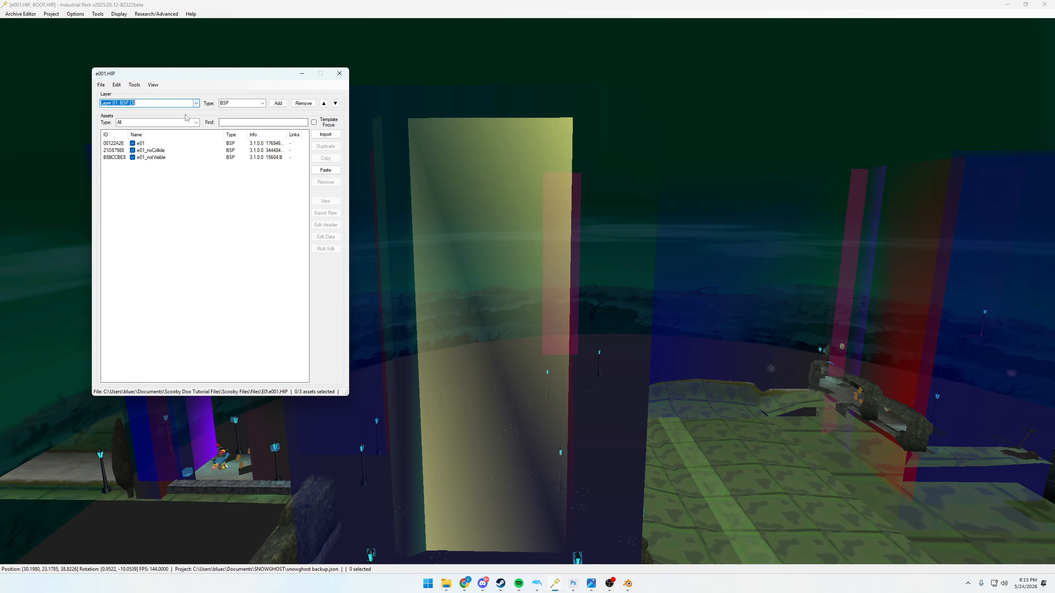
left_click(197, 103)
left_click(178, 121)
left_click(178, 103)
left_click(178, 116)
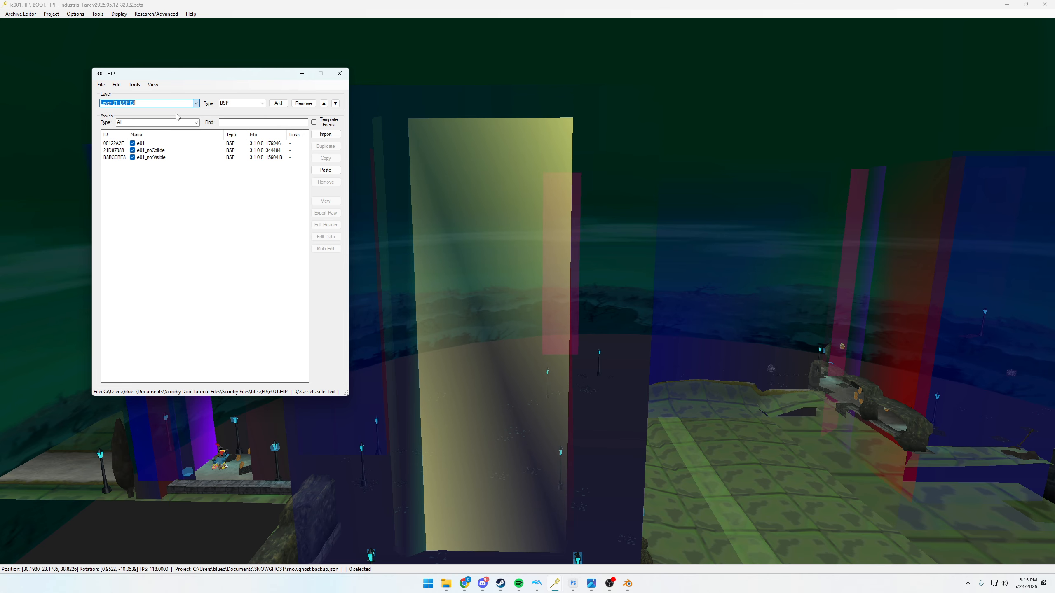
left_click(199, 104)
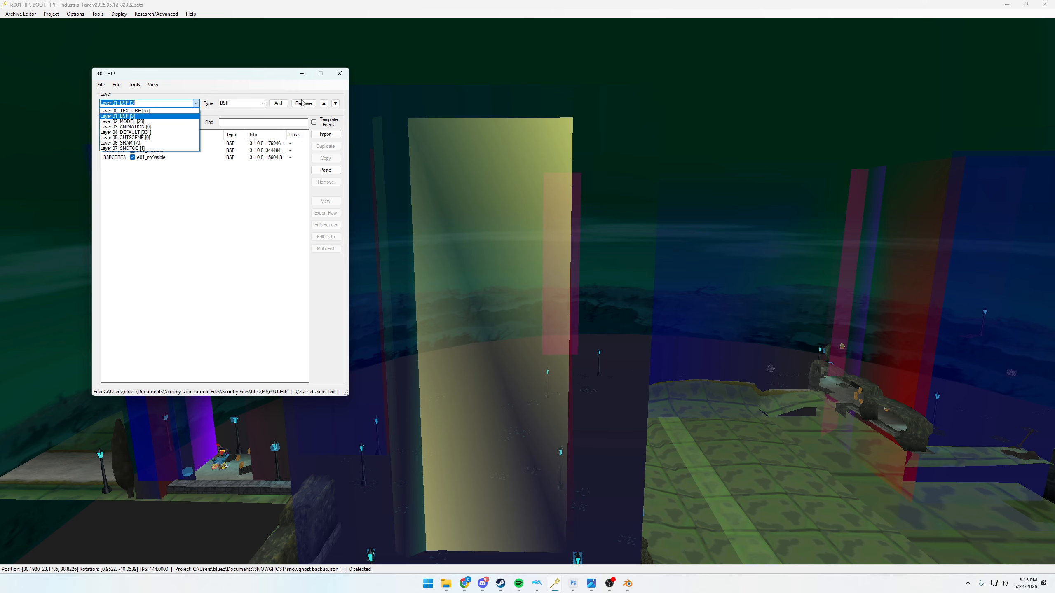
left_click(295, 116)
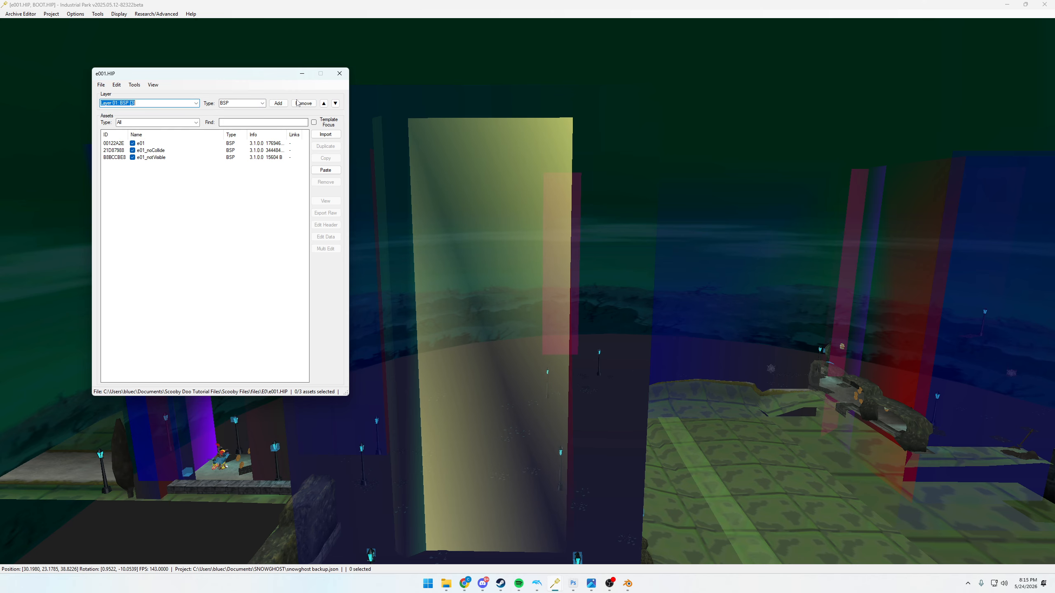
left_click(196, 103)
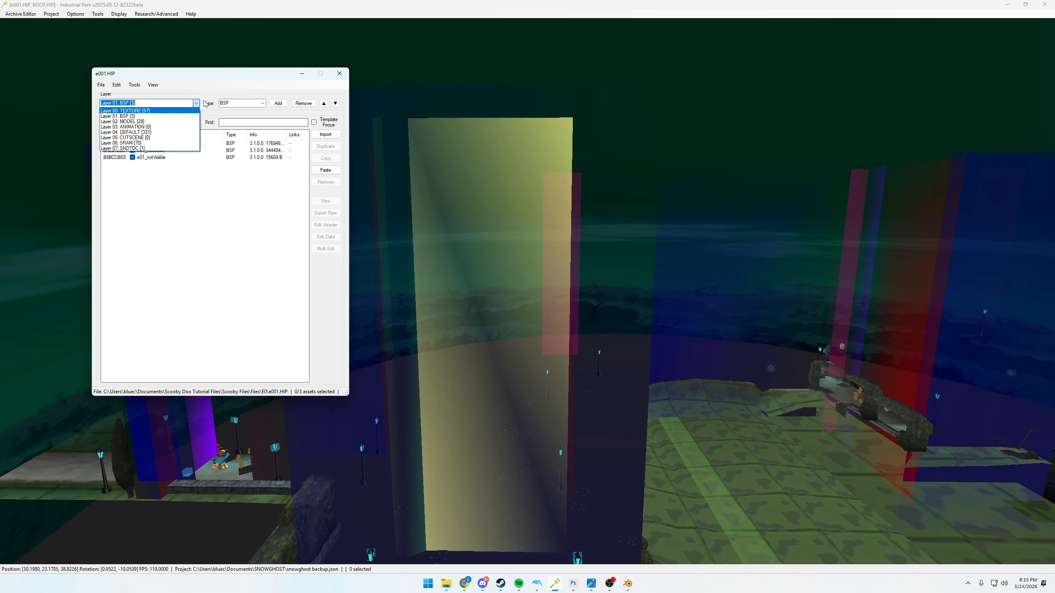
left_click(199, 104)
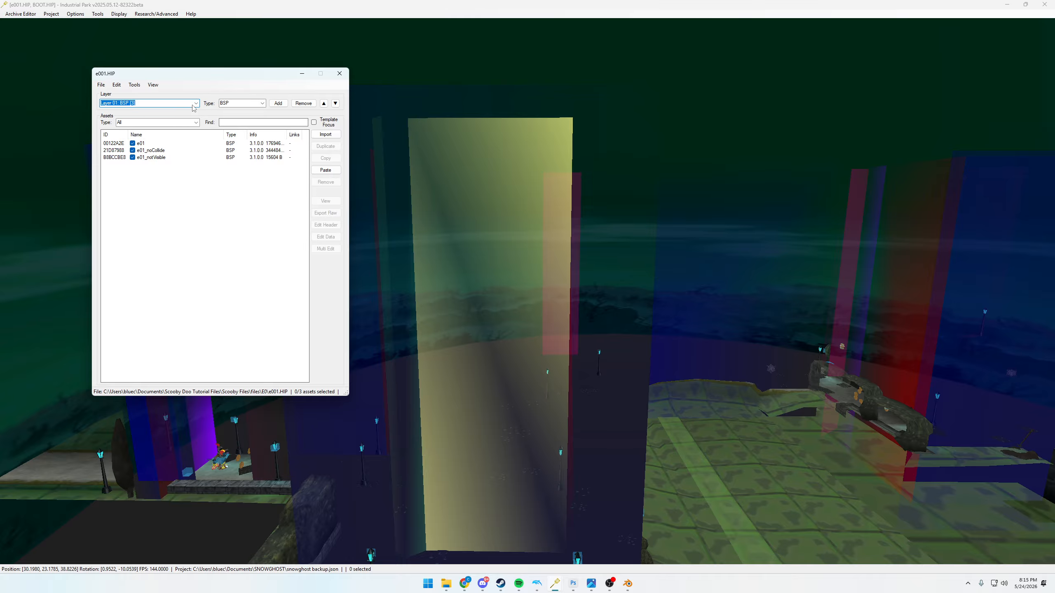
left_click(195, 103)
left_click(195, 103)
- Select the e01_noCollide, e01 and e01_notVisible BSP assets in turn to highlight their geometry
right_click_drag(530, 232, 615, 321)
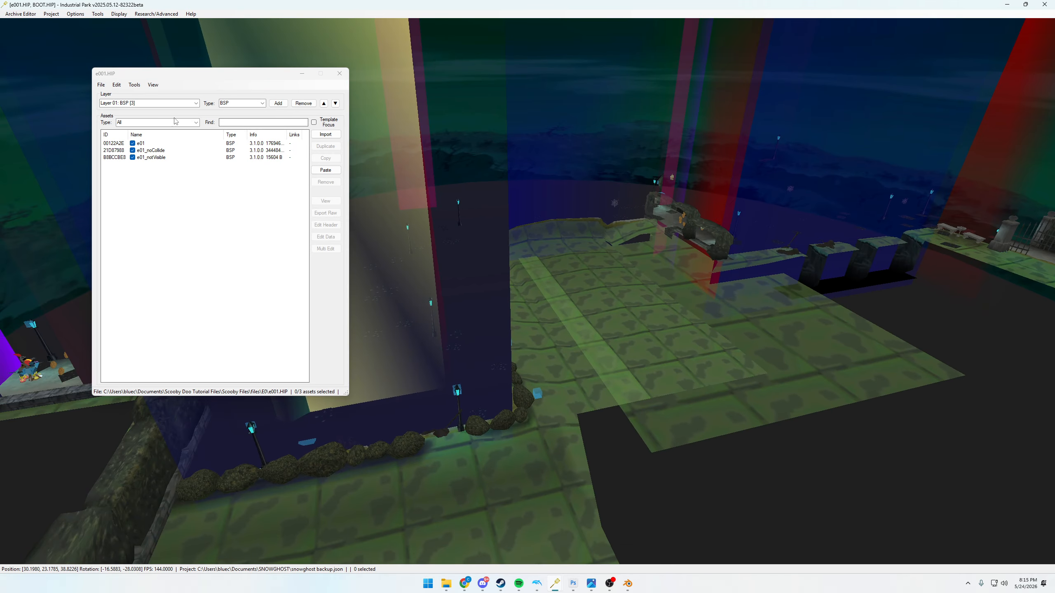
left_click(134, 107)
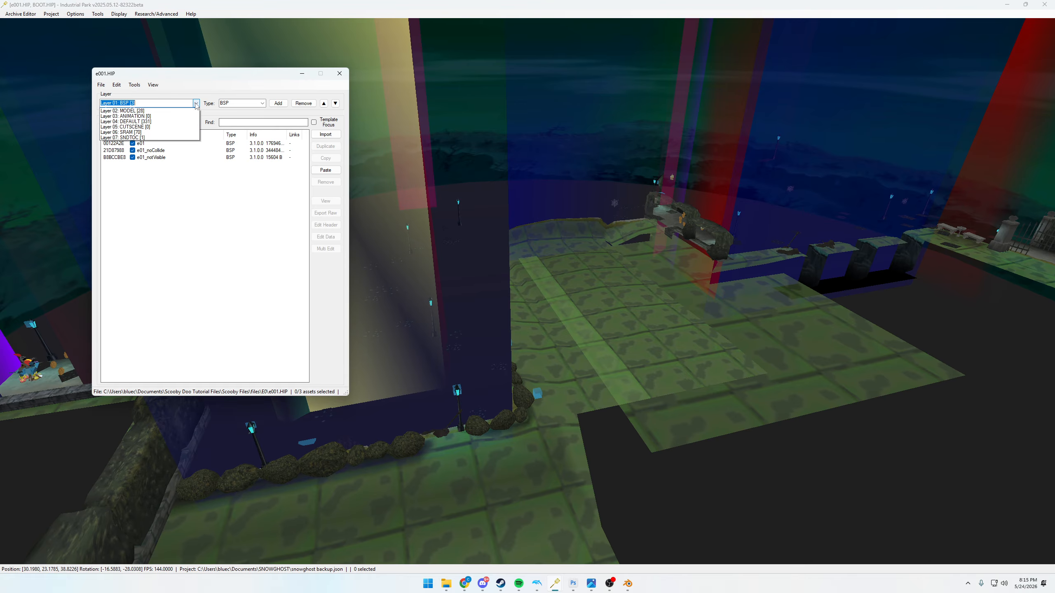
left_click(184, 112)
left_click(143, 150)
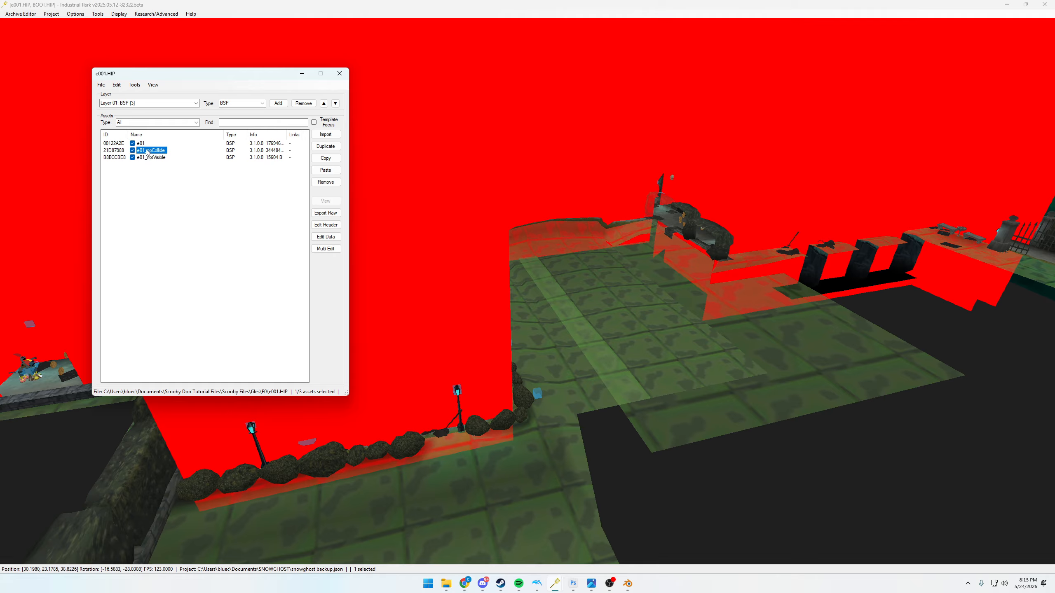
left_click(146, 143)
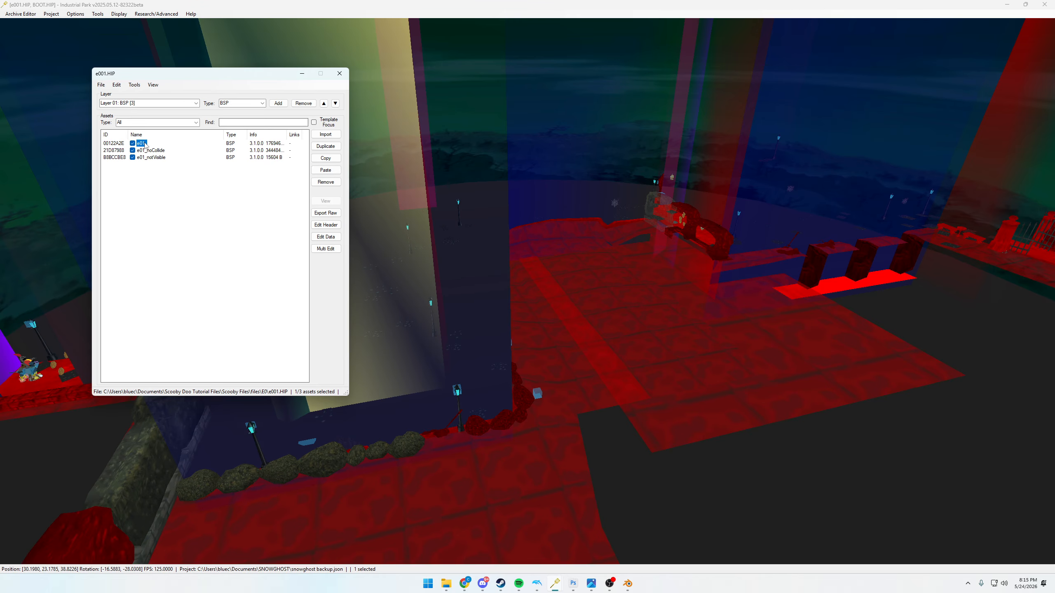
left_click(147, 150)
left_click(148, 157)
- Select the e01 BSP and examine its highlighted geometry in the level
left_click(146, 145)
middle_click_drag(664, 240, 361, 245)
key("w")
key("s")
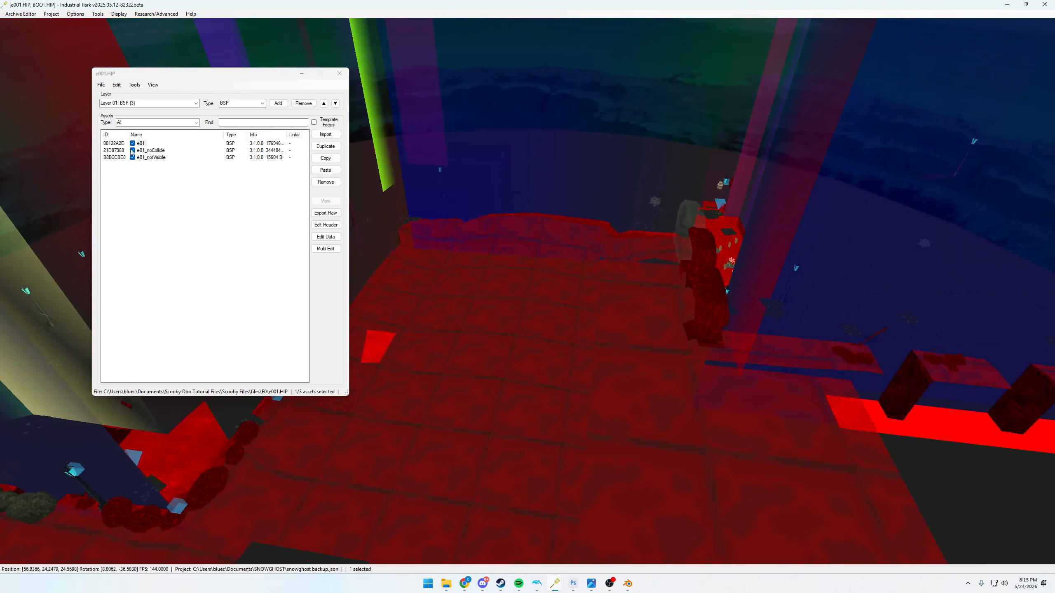
- Select the e01_noCollide BSP and examine which scenery it highlights around the level
left_click(146, 151)
middle_click_drag(600, 310, 475, 244)
key("w")
key("w")
key("s")
key("w")
key("w")
key("w")
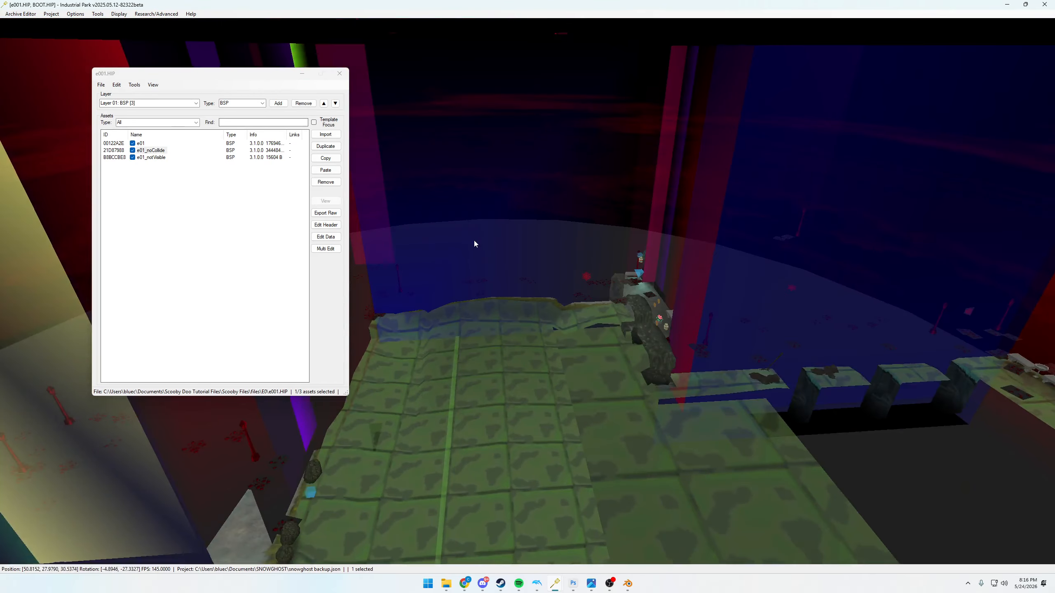
key("d")
middle_click_drag(624, 258, 740, 322)
key("a")
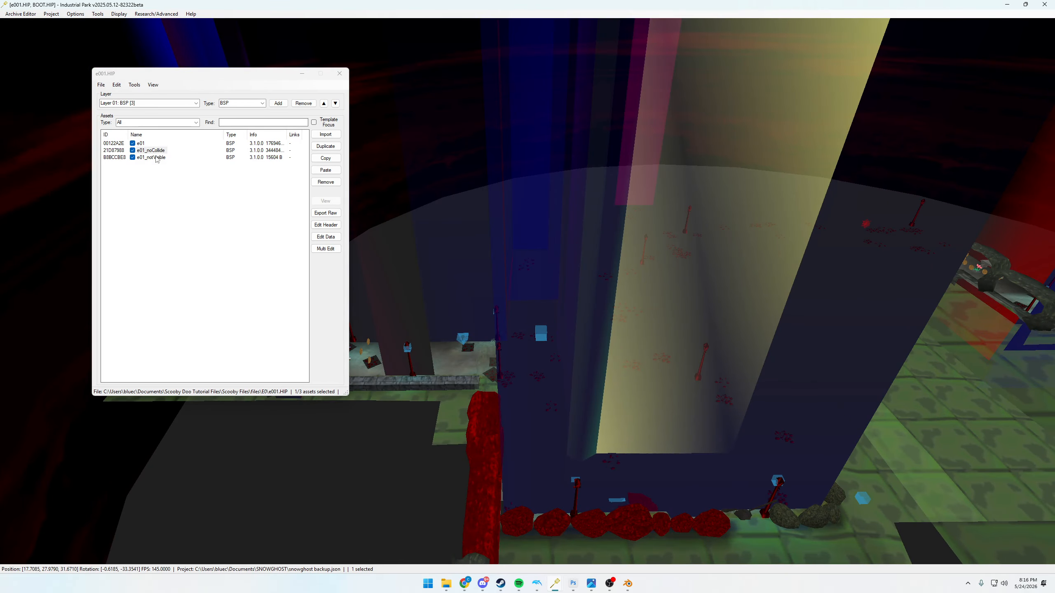
- Inspect the highlighted e01_notVisible BSP walls in the level and hide that asset
left_click(153, 157)
middle_click_drag(676, 310, 812, 266)
key("s")
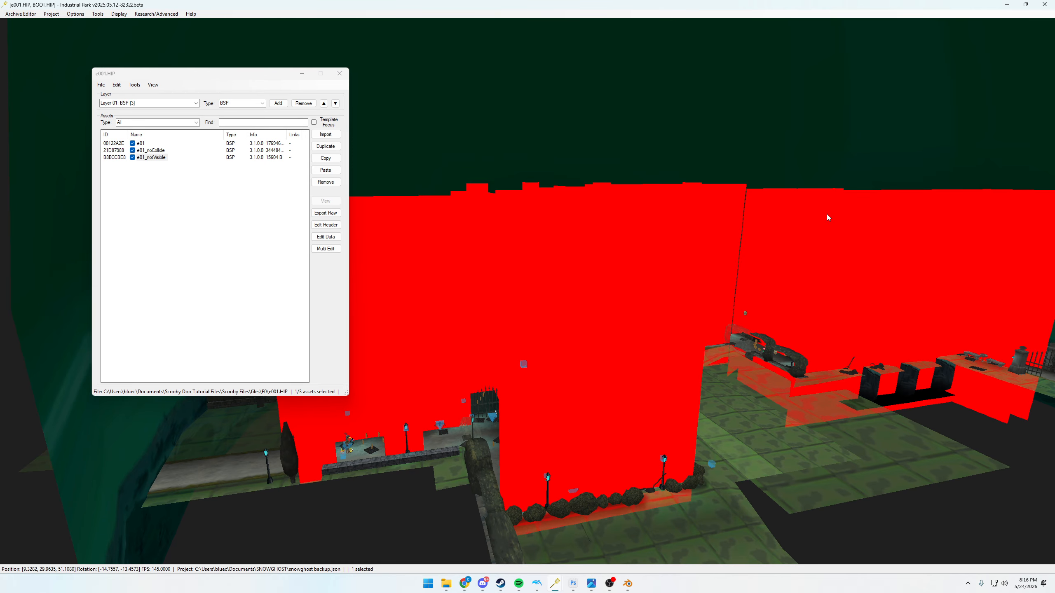
middle_click_drag(668, 353, 529, 318)
left_click(132, 157)
- Select e01_noCollide again and inspect the highlighted hedges, rocks and lamps with the invisible walls hidden
left_click(147, 151)
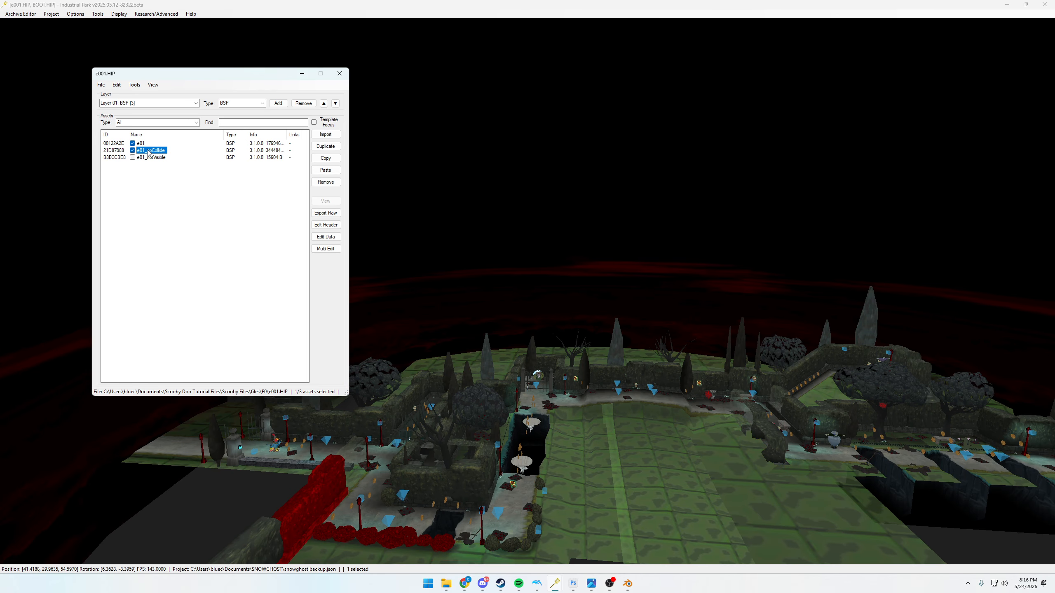
key("w")
key("d")
middle_click_drag(587, 345, 639, 416)
key("s")
key("a")
key("d")
key("a")
middle_click_drag(618, 358, 576, 421)
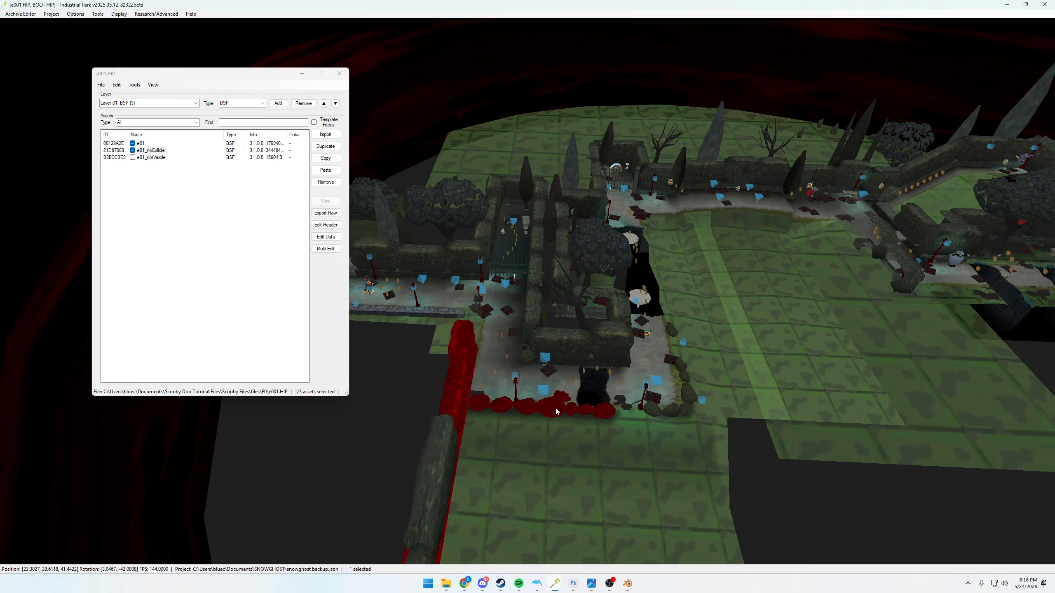
middle_click_drag(643, 356, 671, 336)
middle_click_drag(671, 337, 649, 359)
- Go to the werewolf on the stone path and select and deselect WOLFMAN 02 in the level view
key("a")
key("w")
key("d")
key("s")
middle_click_drag(537, 318, 541, 221)
key("w")
key("s")
key("d")
key("a")
left_click(611, 258)
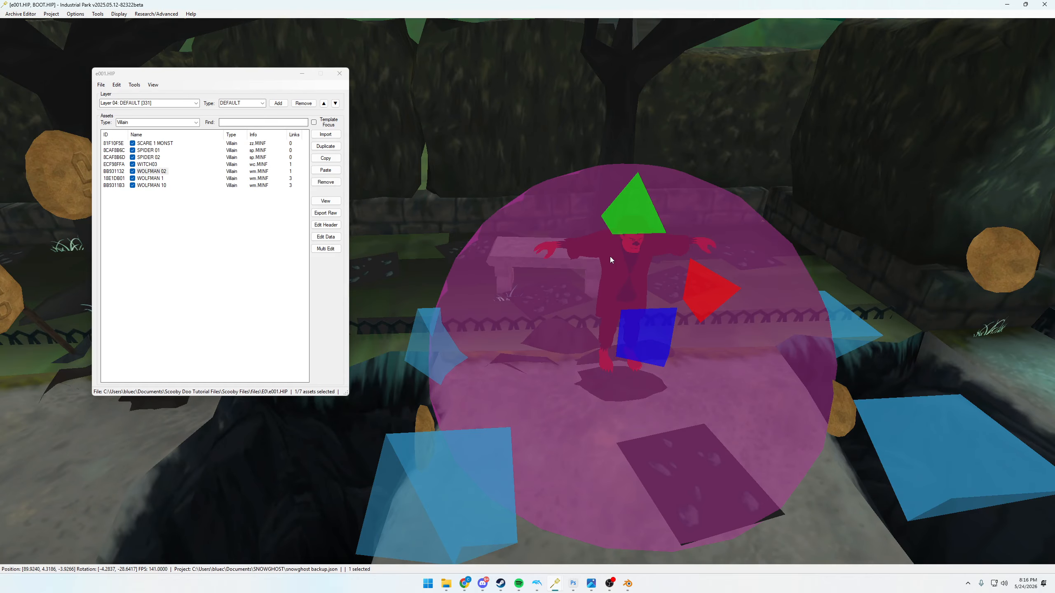
left_click(784, 128)
left_click(631, 242)
left_click(773, 157)
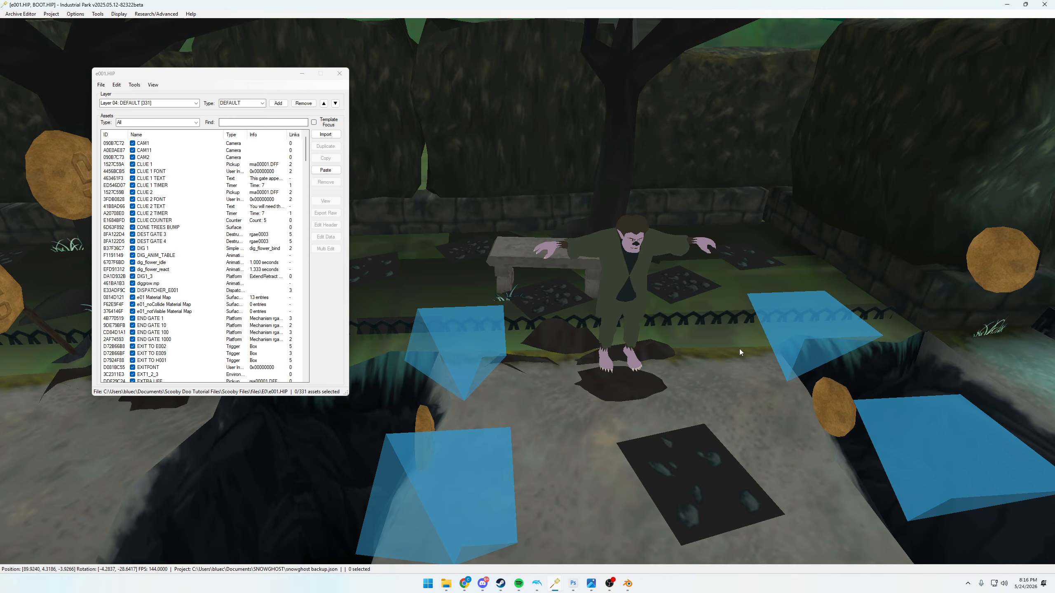
- Select WOLFMAN 02 by the bench and nudge it along the red axis
key("s")
mouse_move(656, 288)
middle_mouse_down()
mouse_move(656, 258)
mouse_move(646, 273)
middle_mouse_up()
key("w")
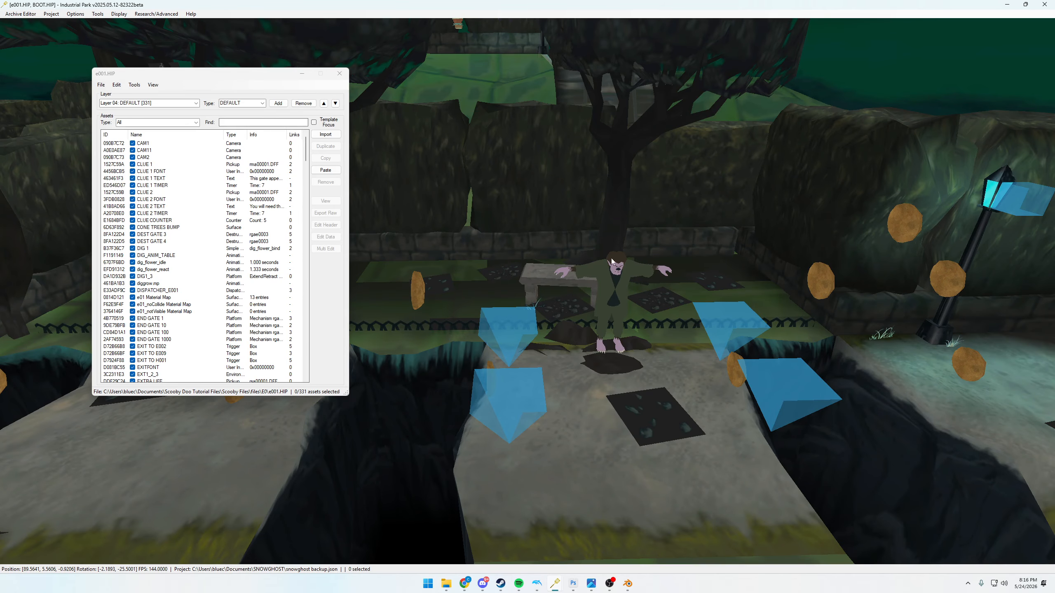
key("s")
middle_click_drag(612, 286, 609, 287)
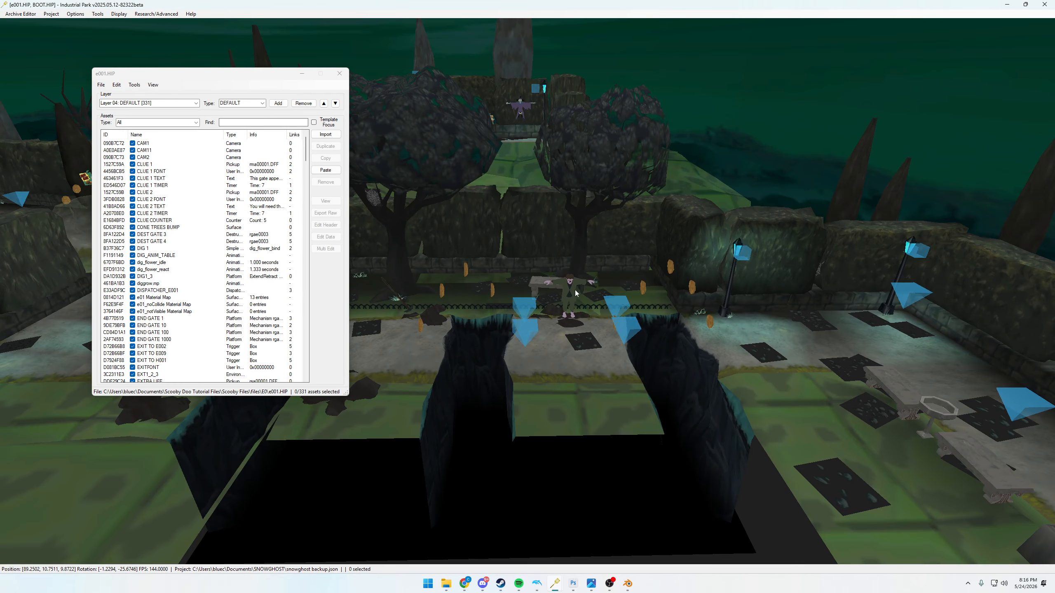
left_click(574, 290)
key("s")
middle_click_drag(567, 264, 575, 307)
left_click_drag(716, 327, 713, 325)
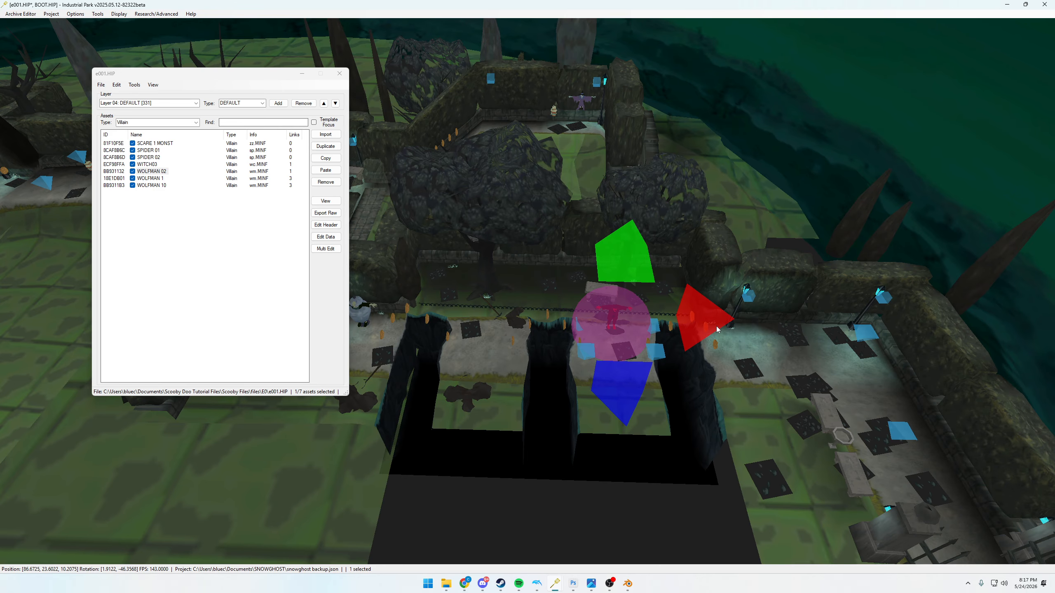
left_click(612, 333)
left_click(614, 318)
- Move WOLFMAN 02 along the red axis to the path near the player model
left_click_drag(722, 323, 654, 306)
key("a")
key("s")
left_click_drag(747, 304, 457, 307)
- Go to the relocated werewolf near the player model and select WOLFMAN 02 in the view and asset list
key("a")
key("w")
middle_click_drag(579, 361, 807, 344)
key("w")
key("d")
key("a")
key("w")
key("s")
key("w")
left_click(643, 296)
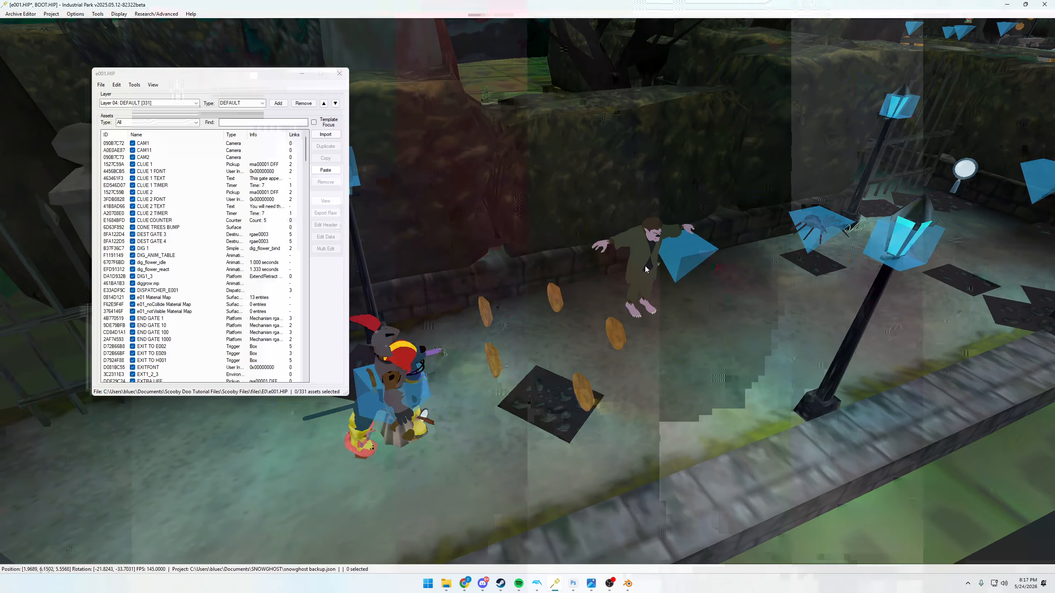
left_click(644, 269)
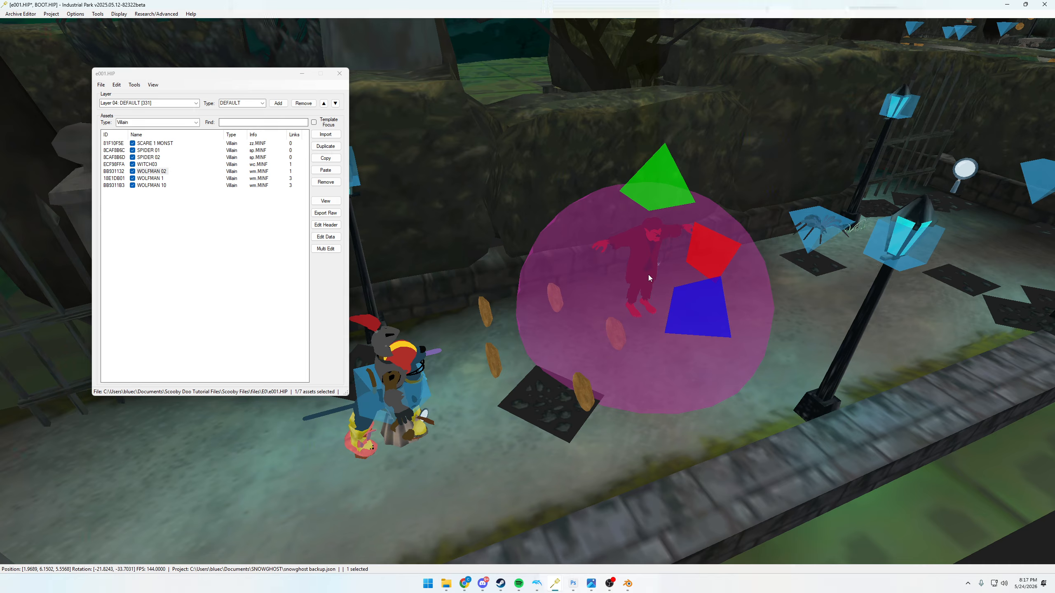
left_click(164, 171)
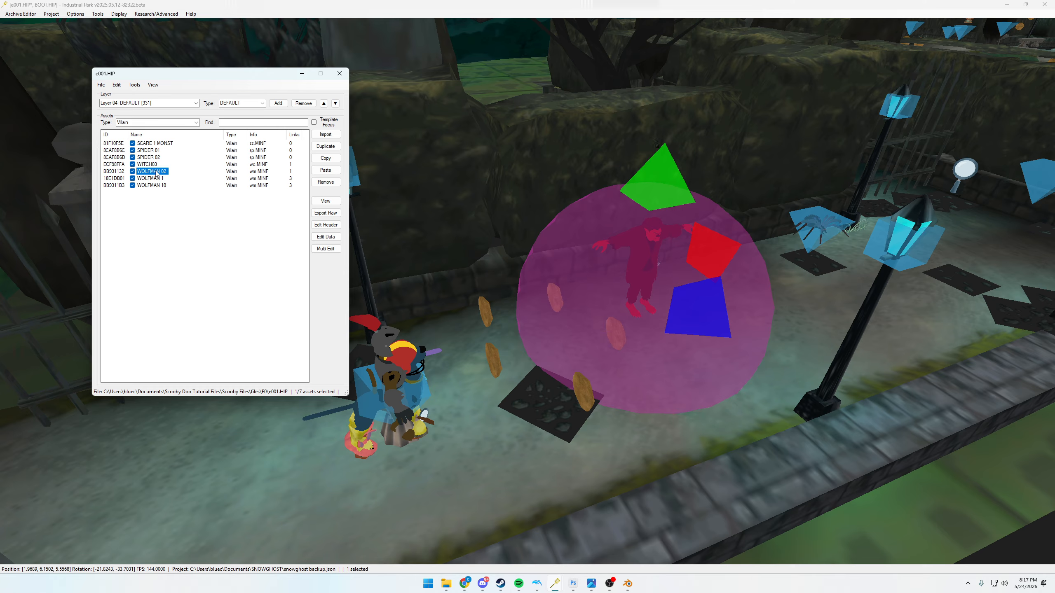
- Select a snack pickup beside the werewolf to list the Pickup assets, and shift the archive window slightly
left_click(519, 320)
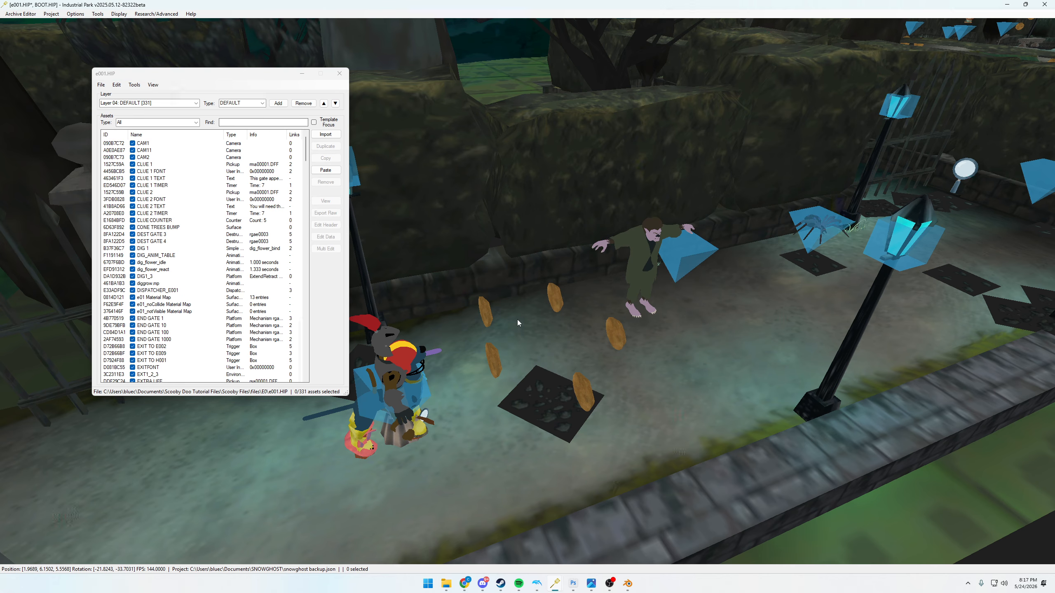
left_click(482, 312)
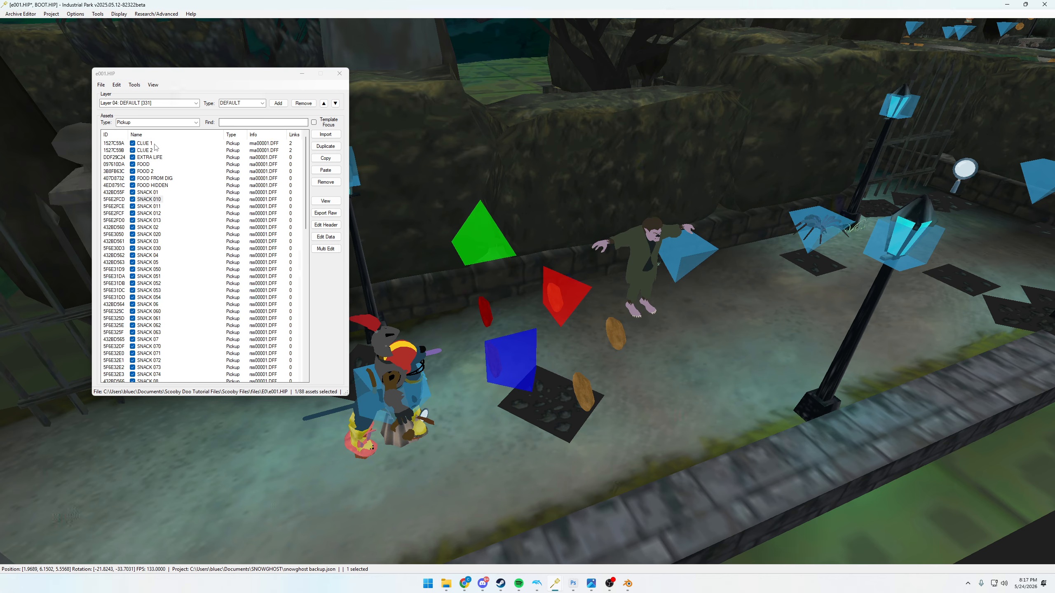
left_click_drag(187, 73, 211, 80)
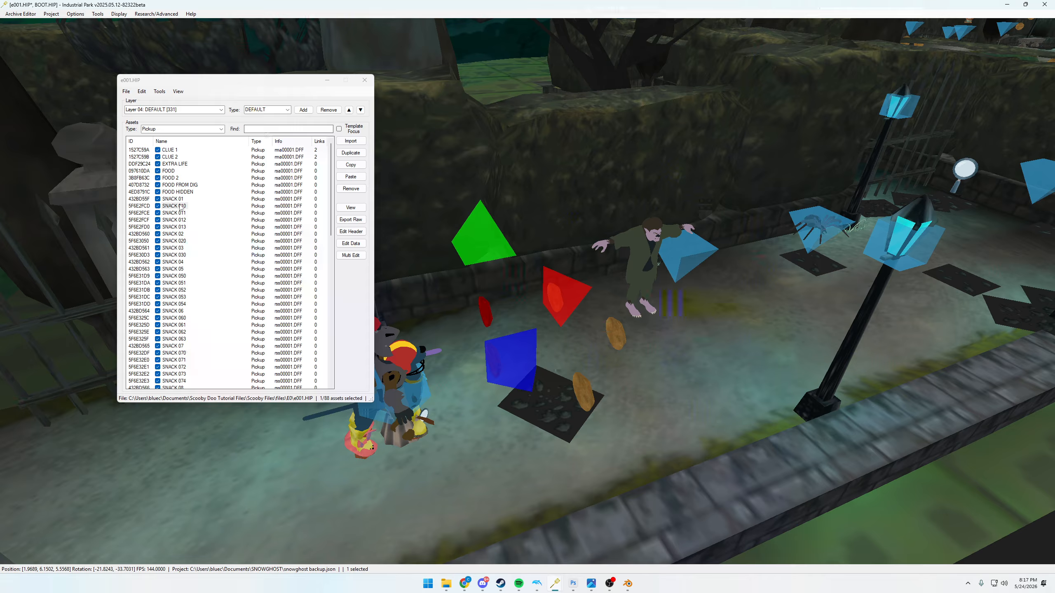
- Open the data of the WOLFMAN 02 villain and place its enlarged properties window beside the asset list
left_click(653, 239)
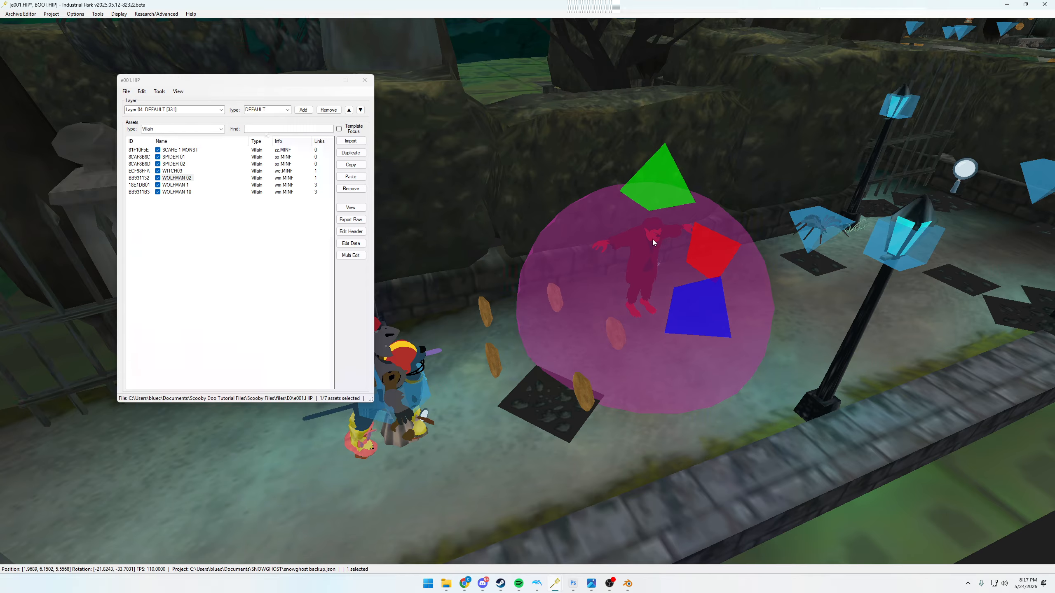
left_click(177, 189)
left_click(182, 178)
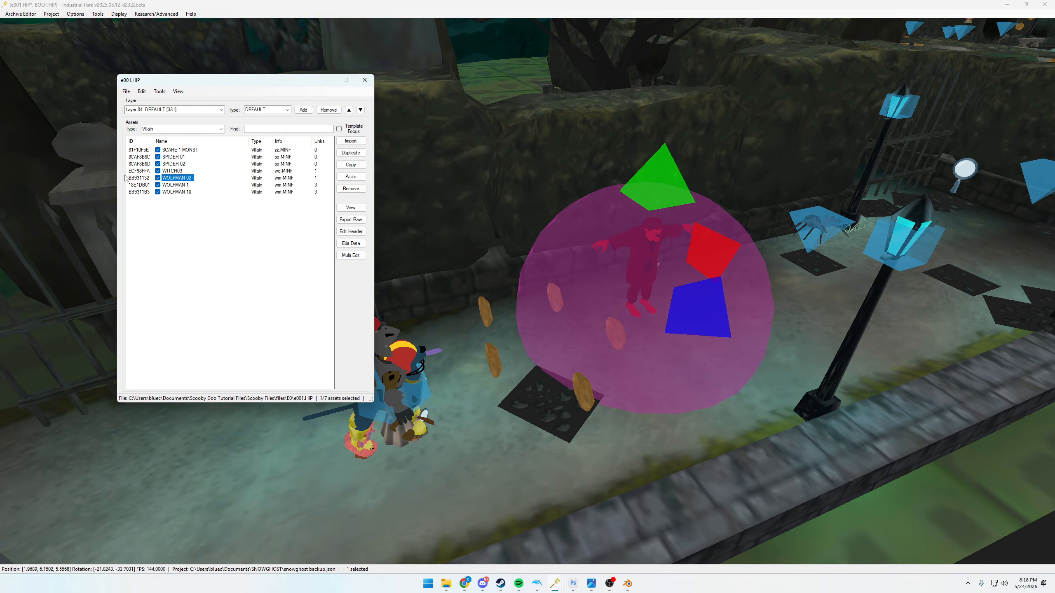
left_click(351, 244)
left_click_drag(93, 43, 428, 83)
left_click_drag(513, 269, 525, 414)
- Bring WOLFMAN 02 back into view with its properties window clear of the asset list
middle_click_drag(642, 290, 635, 264)
left_click(185, 179)
scroll(684, 346, "up", 10)
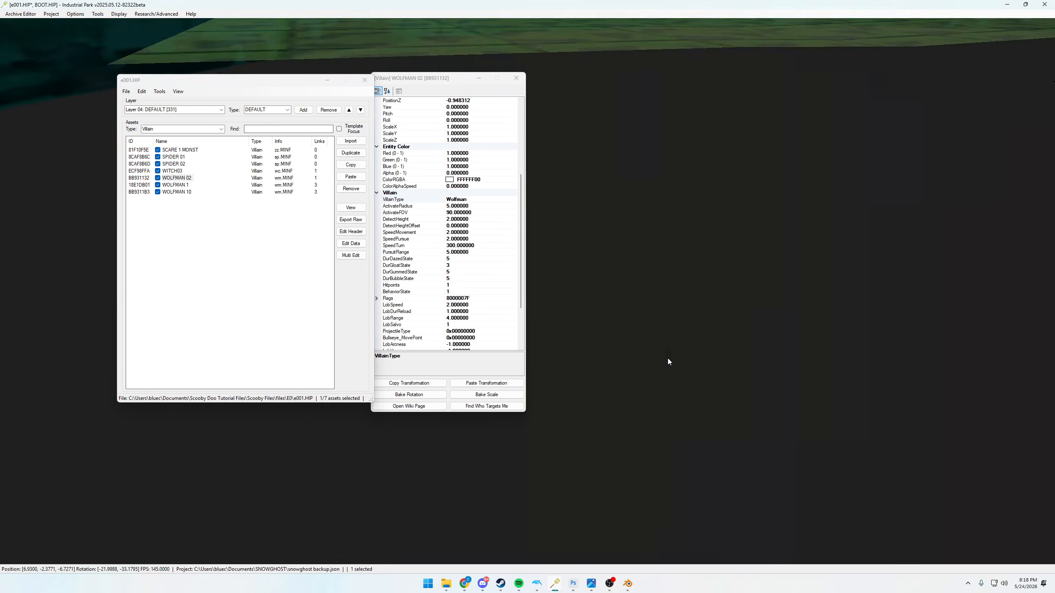
middle_click_drag(667, 358, 808, 271)
scroll(809, 271, "down", 8)
scroll(788, 245, "up", 8)
key("d")
key("s")
middle_click_drag(770, 222, 737, 273)
key("w")
key("d")
key("w")
key("a")
key("s")
key("s")
key("w")
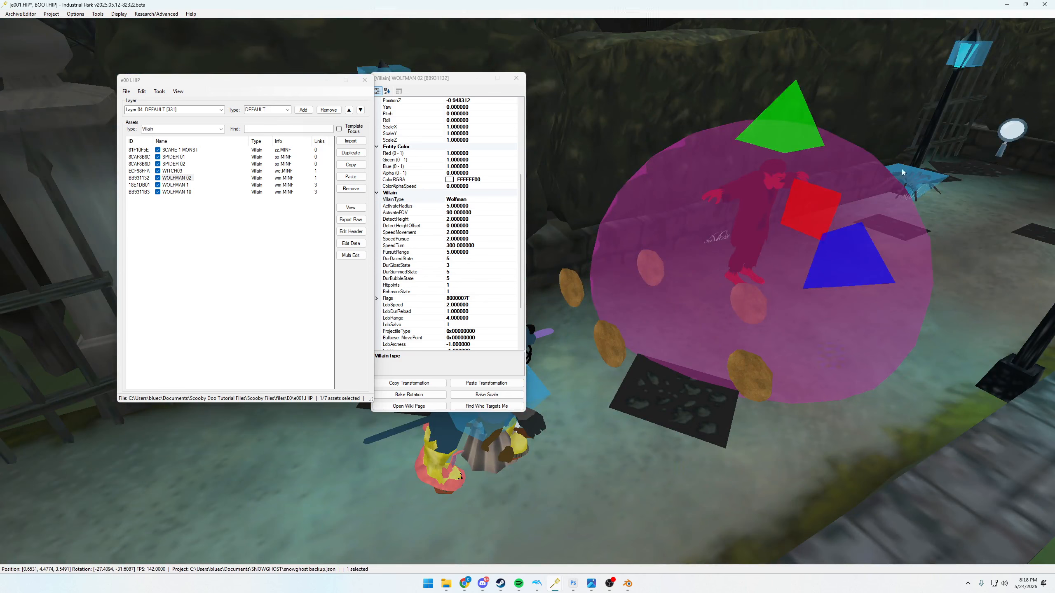
left_click_drag(444, 82, 454, 82)
left_click(190, 178)
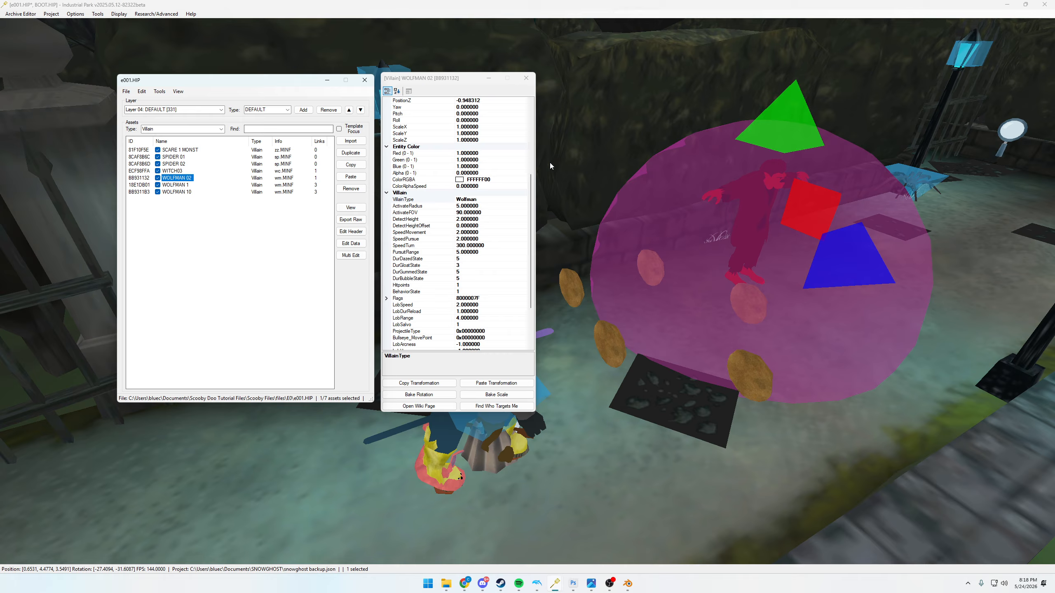
- Inspect the VillainType, Model and SpeedTurn properties of WOLFMAN 02, and reselect the villain in the asset list
left_click(484, 199)
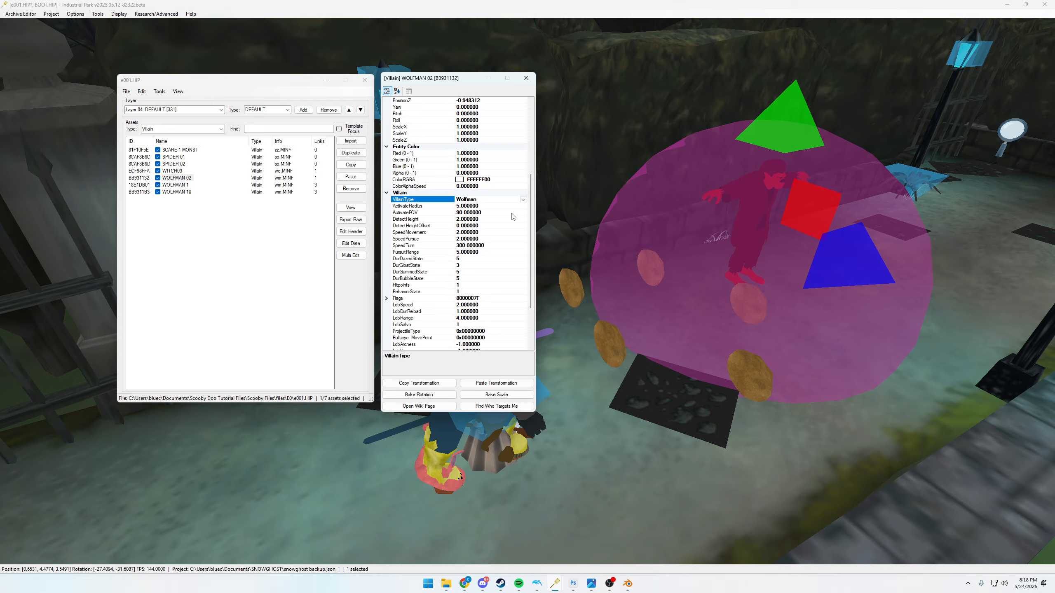
left_click_drag(532, 212, 532, 140)
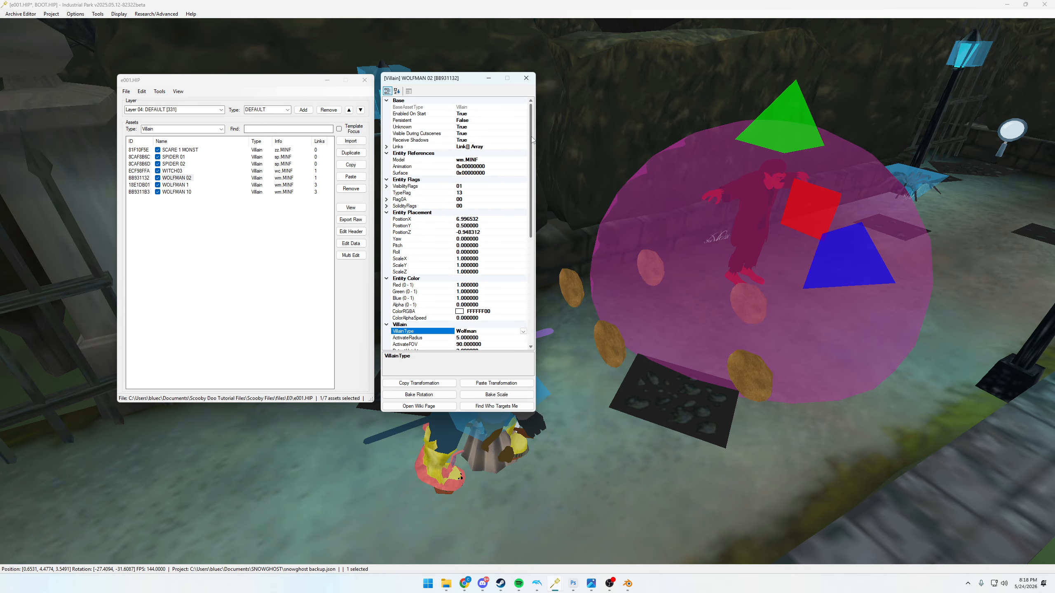
left_click(484, 160)
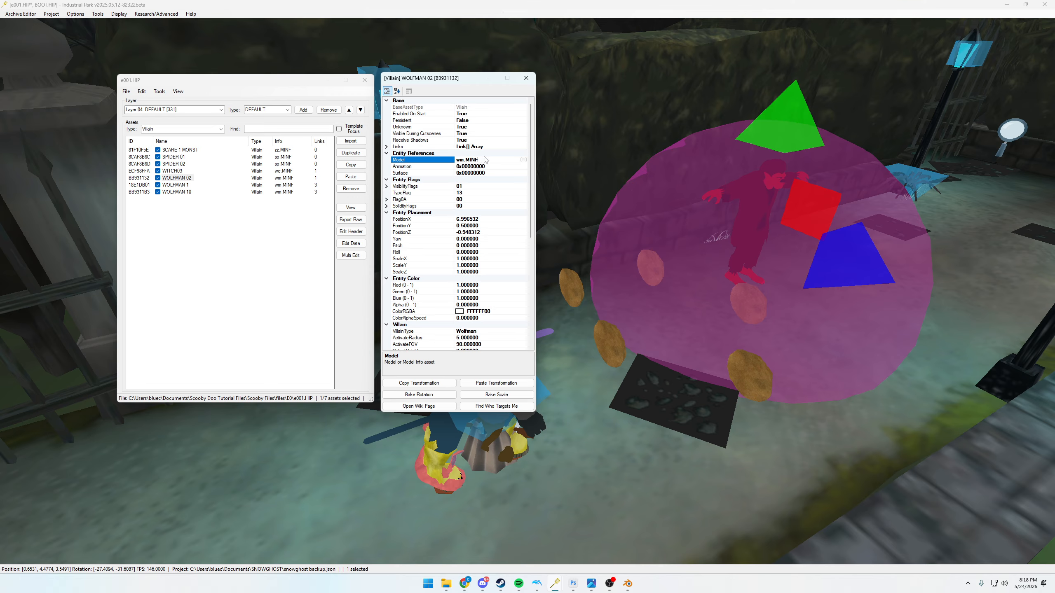
scroll(474, 296, "down", 10)
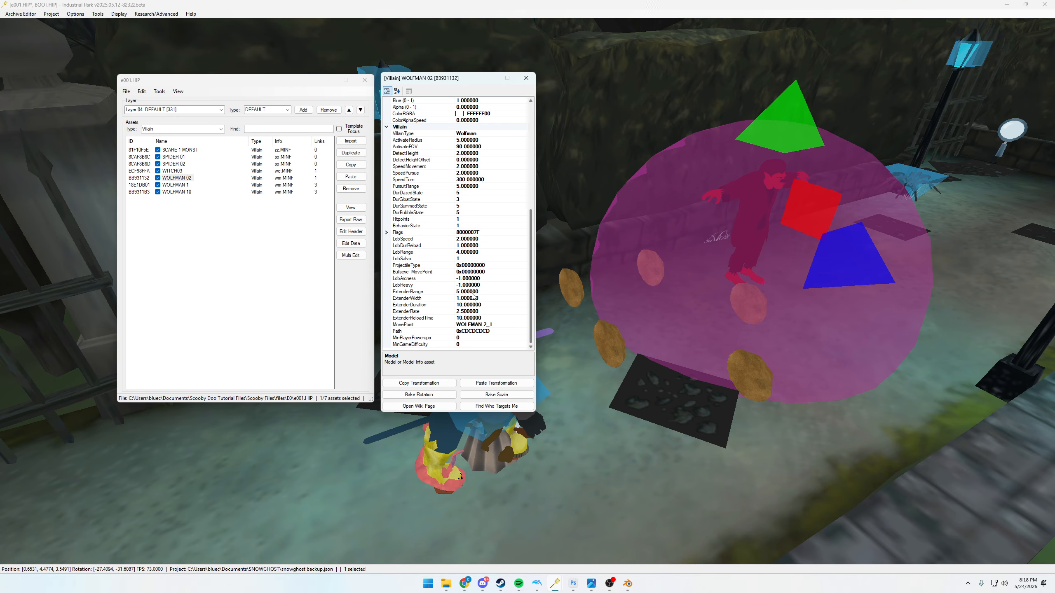
left_click(466, 180)
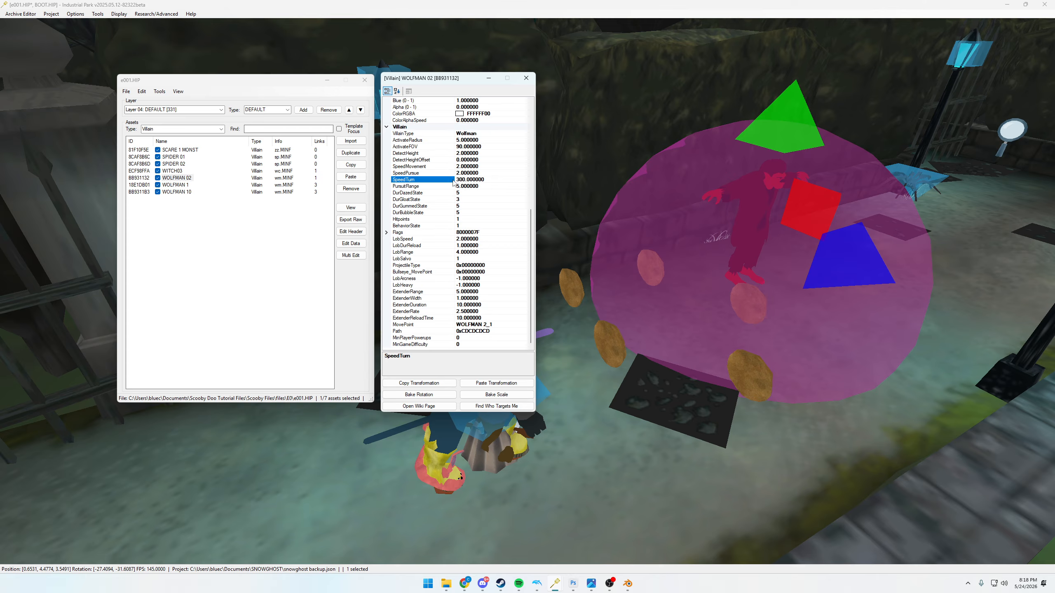
left_click_drag(529, 276, 491, 133)
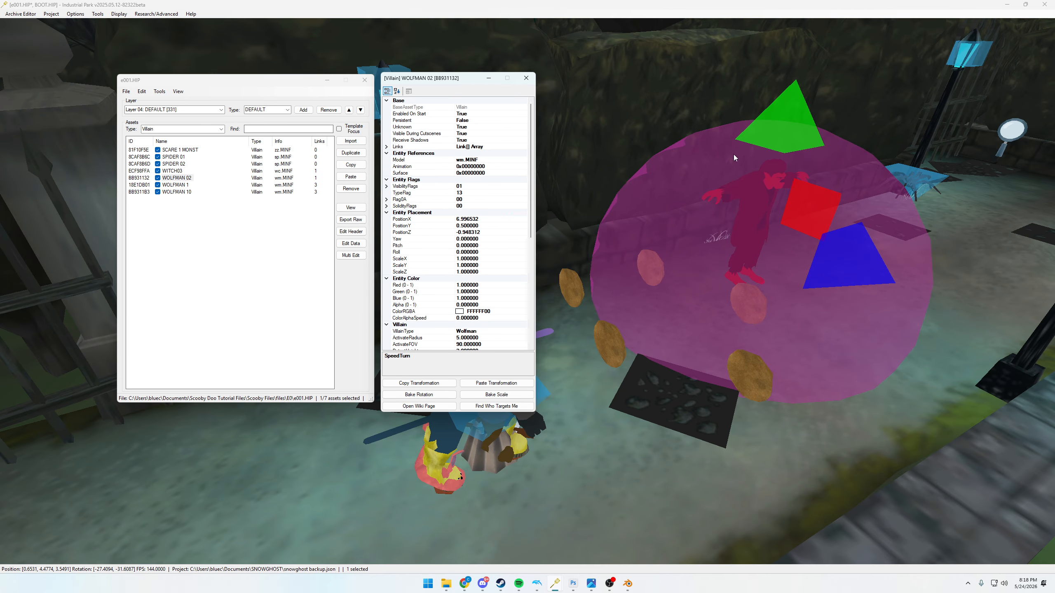
left_click(180, 181)
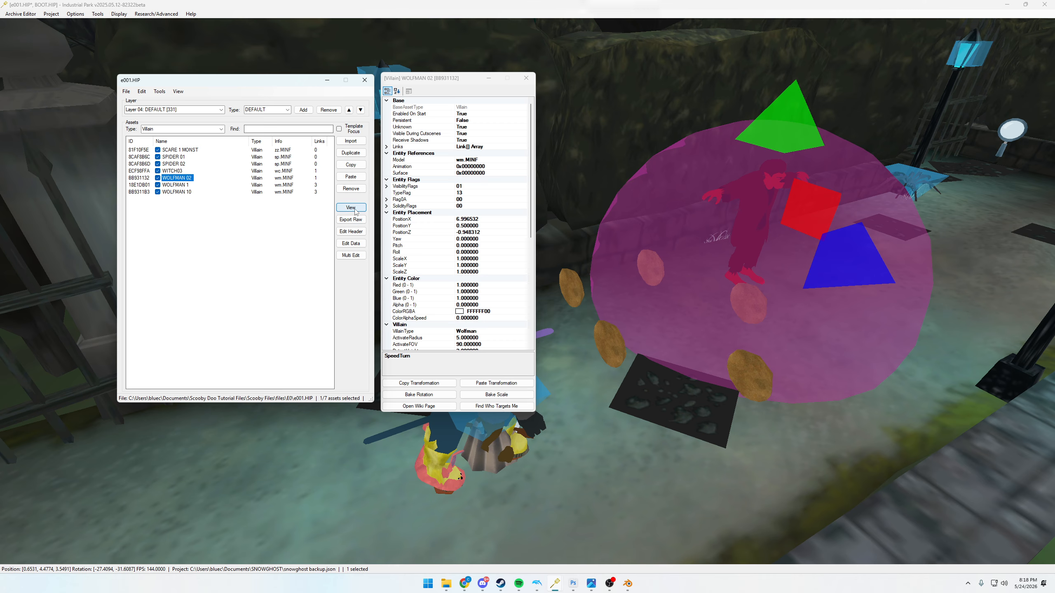
- Open the wm.MINF model info referenced by WOLFMAN 02 and place its widened window beside the villain properties
left_click(469, 160)
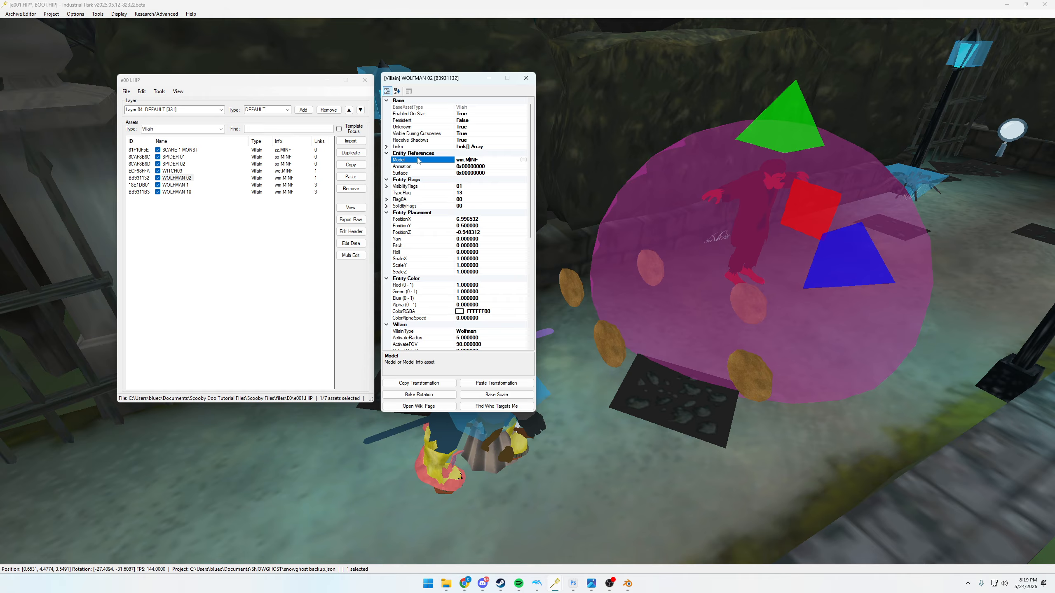
left_click_drag(456, 160, 478, 159)
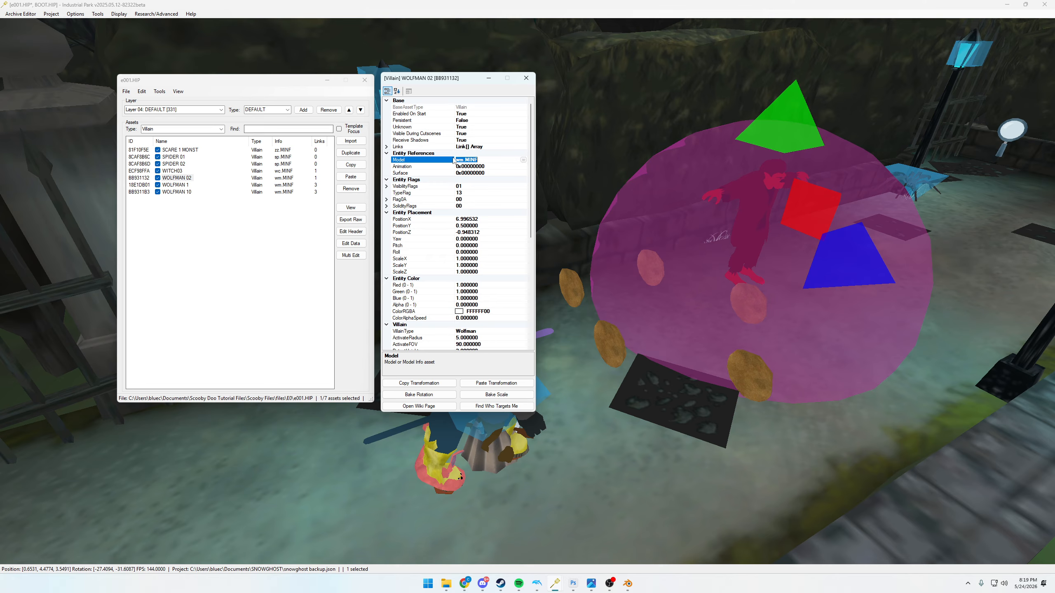
left_click(524, 159)
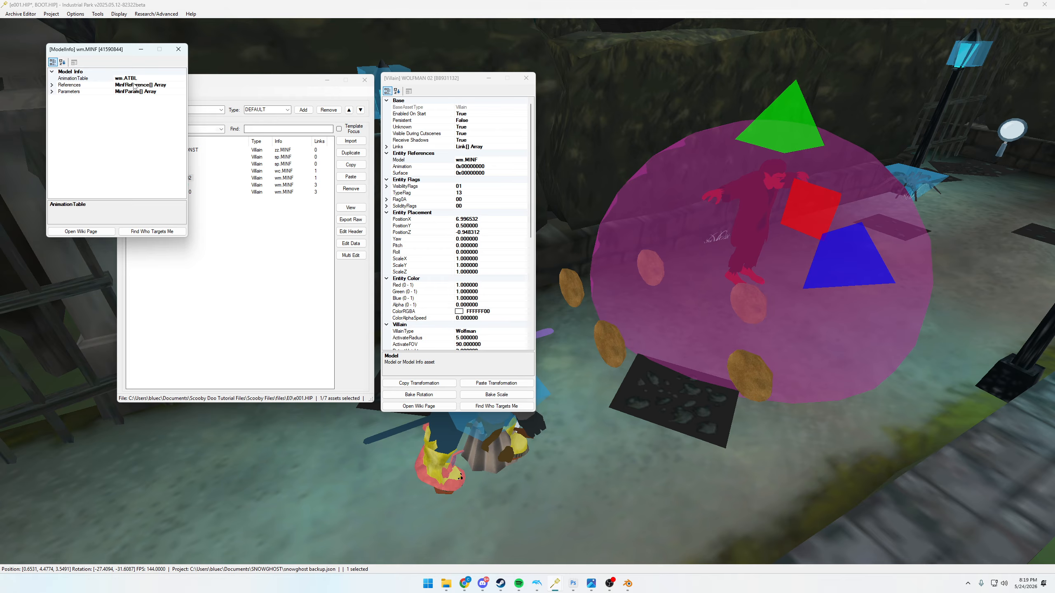
left_click_drag(92, 53, 588, 83)
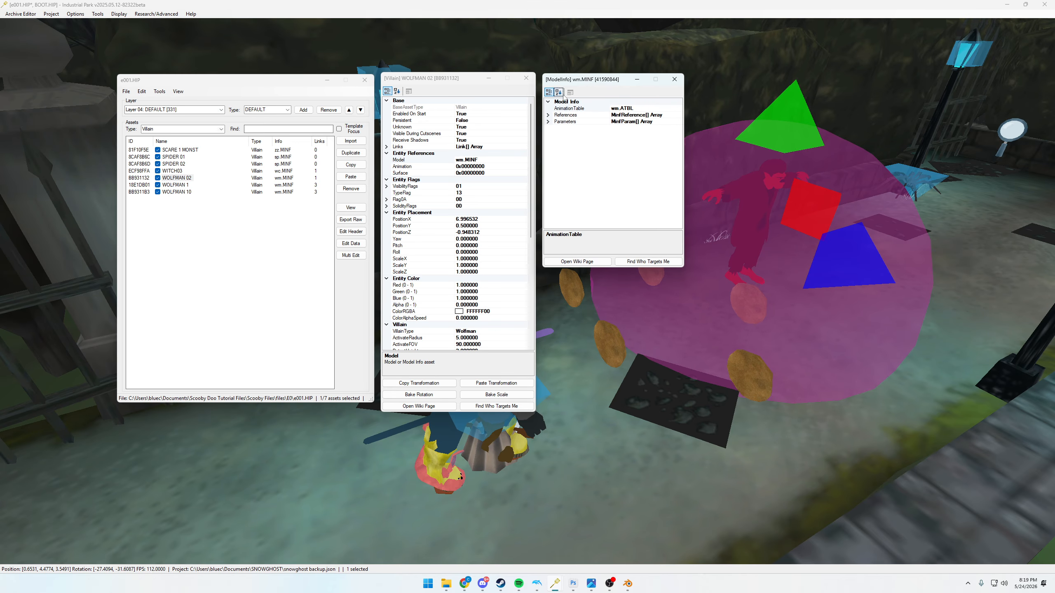
left_click(628, 148)
left_click(466, 160)
left_click_drag(478, 160, 471, 161)
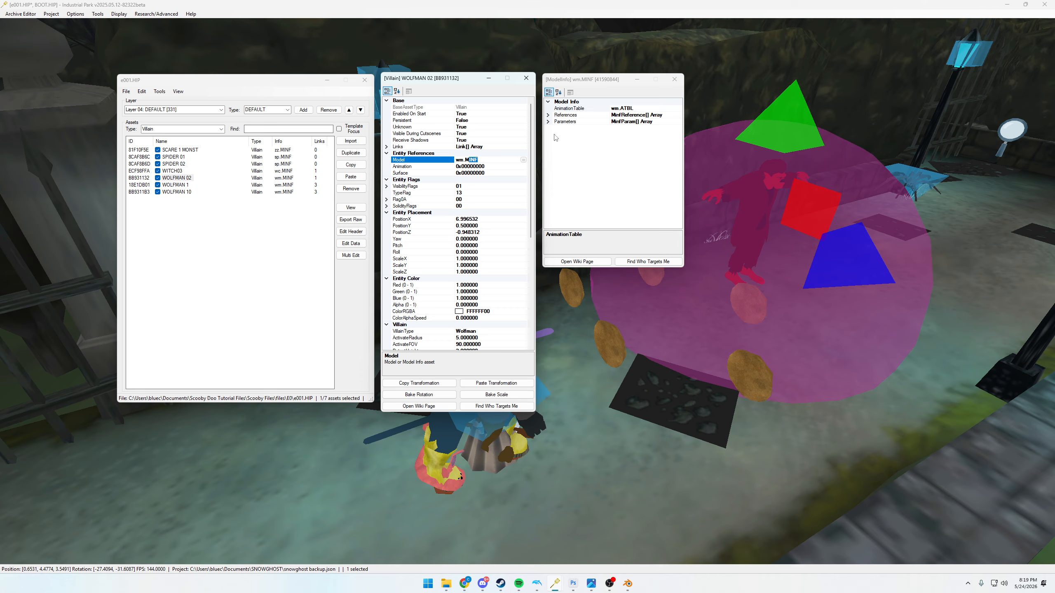
left_click(607, 150)
left_click_drag(684, 173, 844, 176)
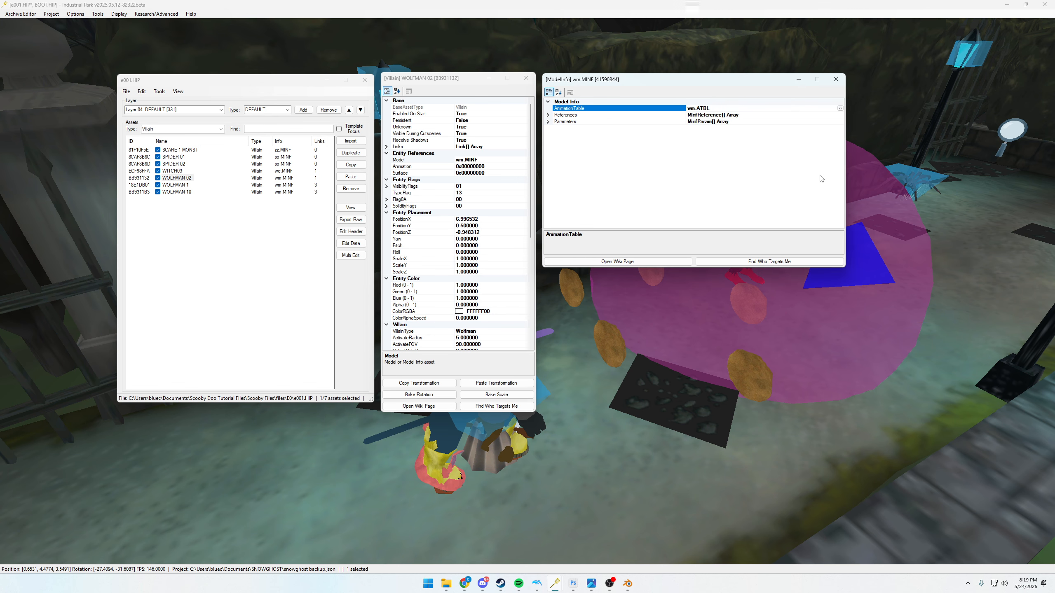
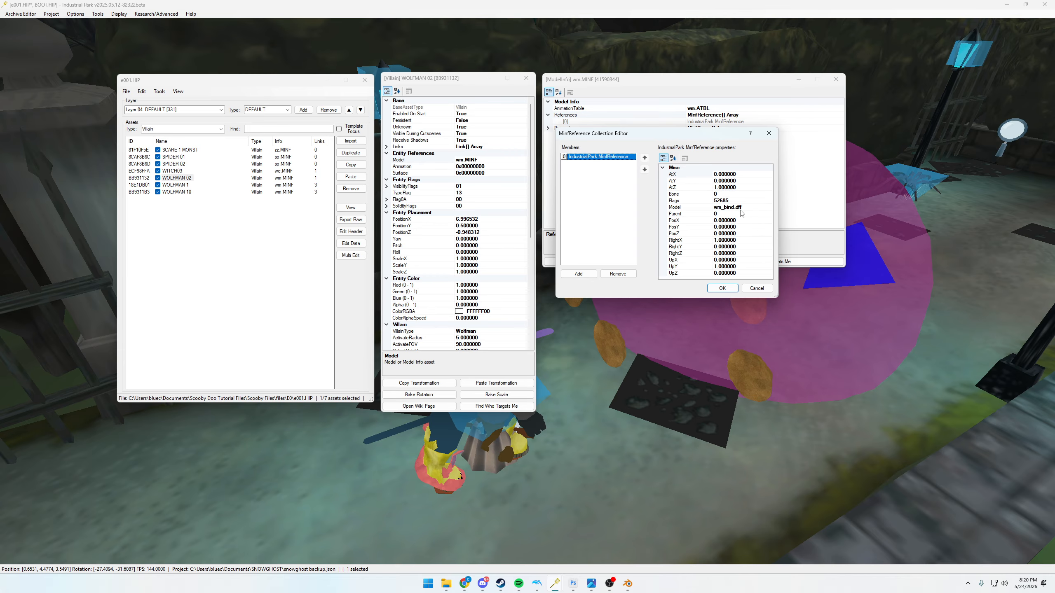
- Inspect the wm_bind.dff model in the References collection of wm.MINF, and close all the property windows
left_click(714, 207)
left_click_drag(725, 207, 740, 209)
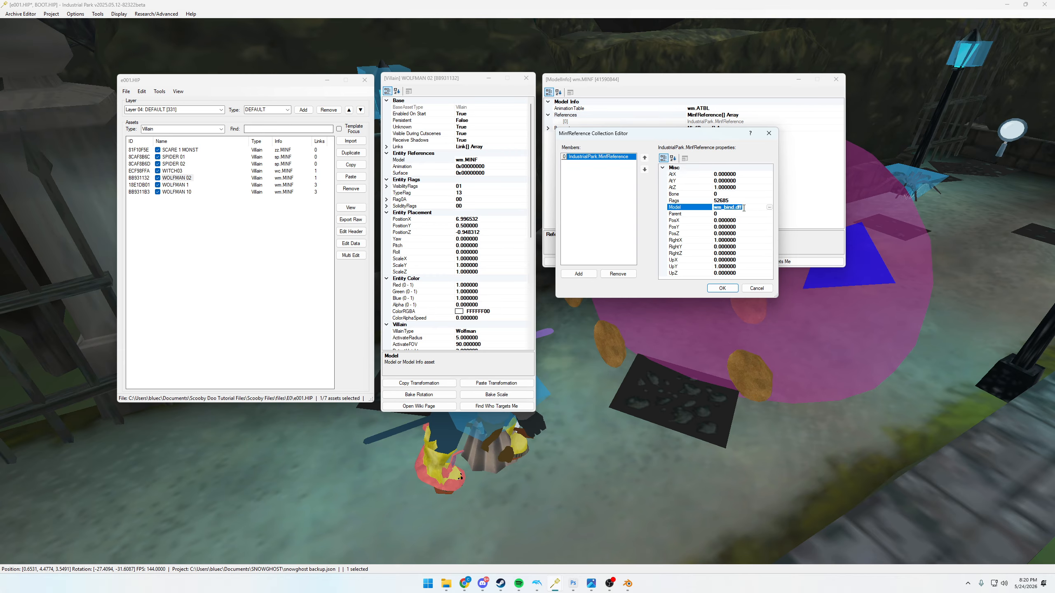
left_click_drag(688, 135, 726, 282)
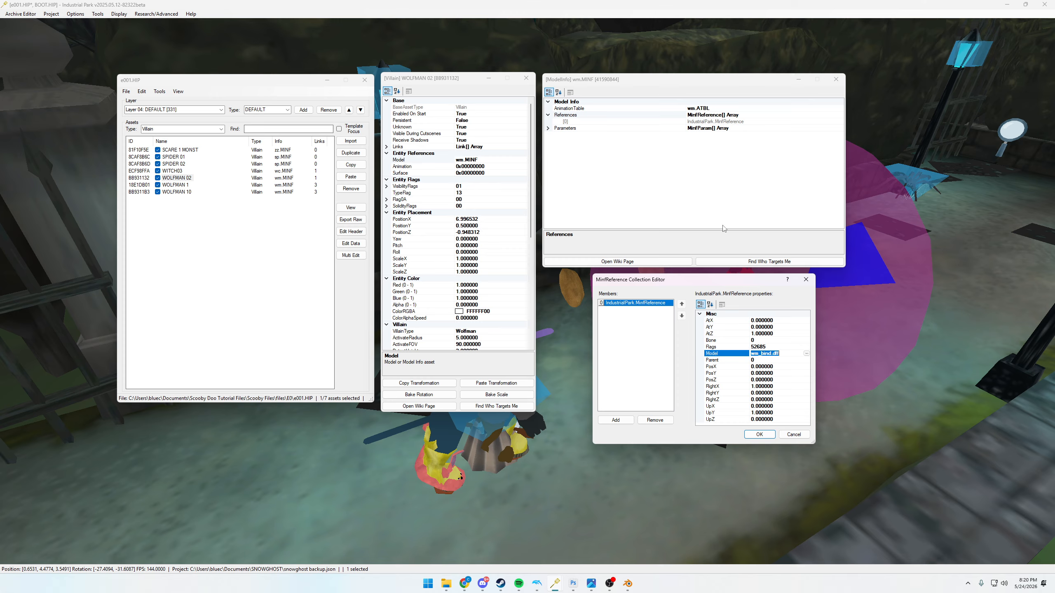
left_click(805, 279)
left_click(836, 79)
left_click(526, 78)
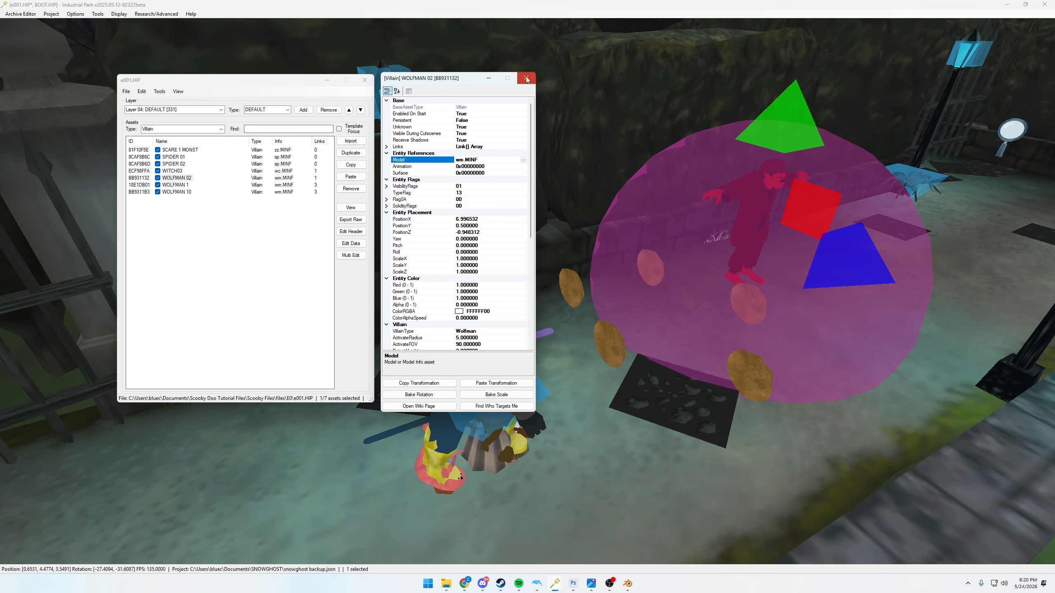
- Reopen the data of WOLFMAN 02 beside the asset list and highlight its wm.MINF Model value
left_click(677, 321)
left_click(738, 224)
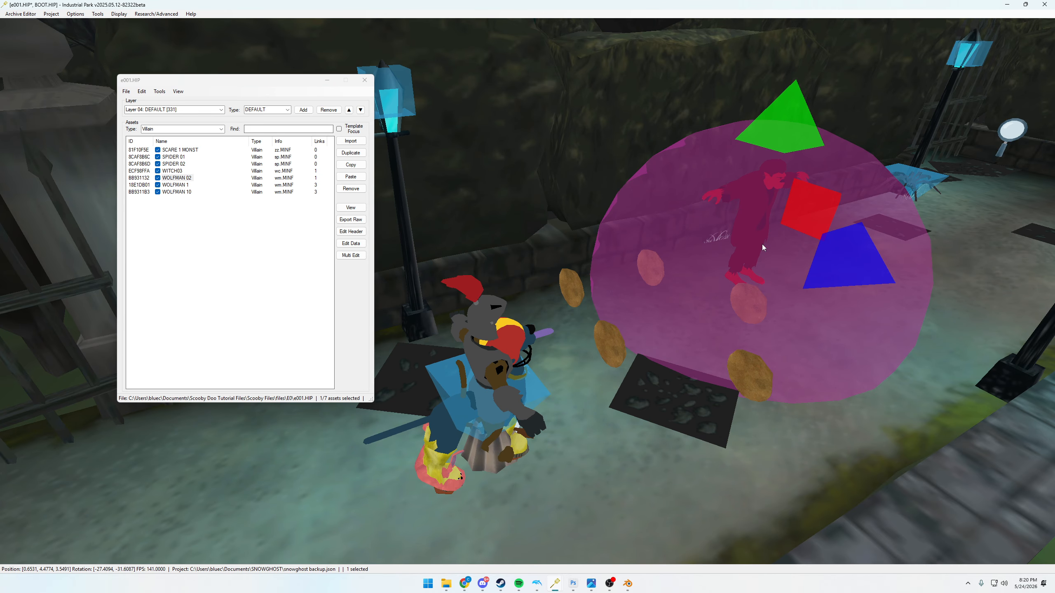
left_click(171, 179)
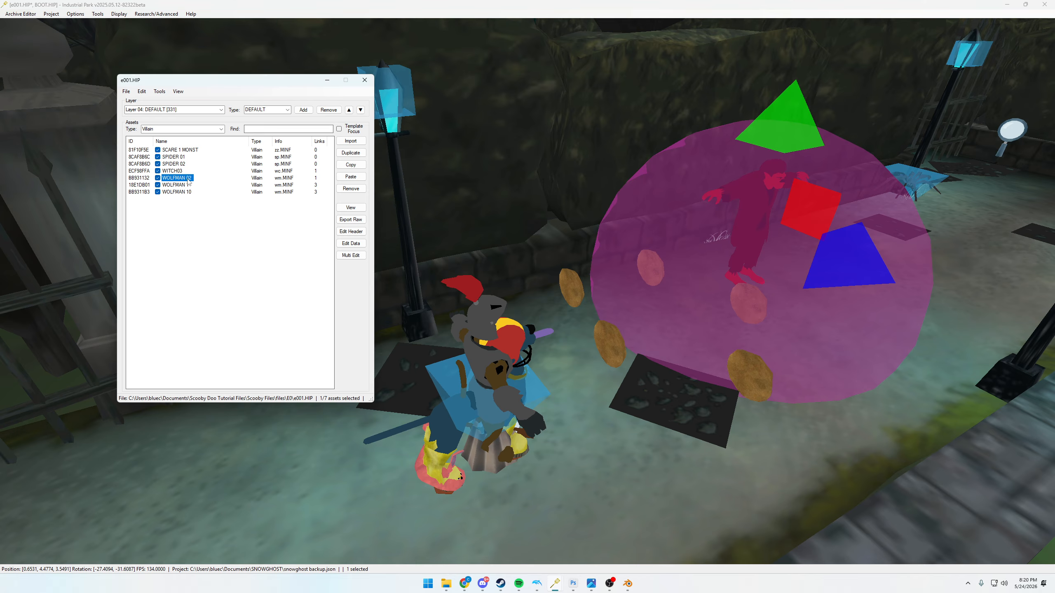
left_click(351, 243)
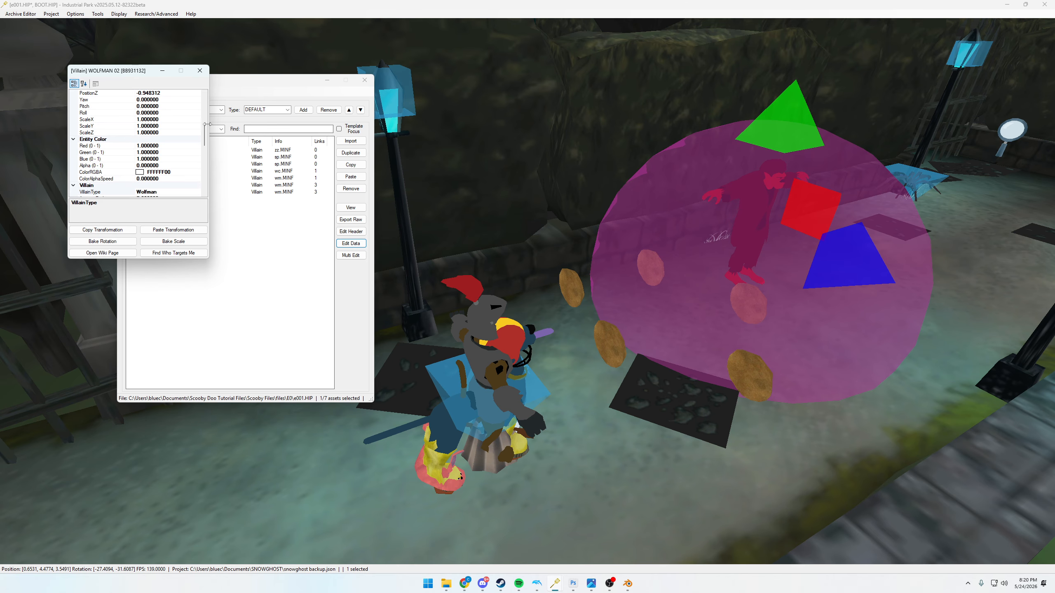
left_click_drag(128, 71, 466, 62)
left_click_drag(542, 127, 540, 103)
left_click(434, 137)
left_click(447, 144)
left_click_drag(475, 143, 512, 143)
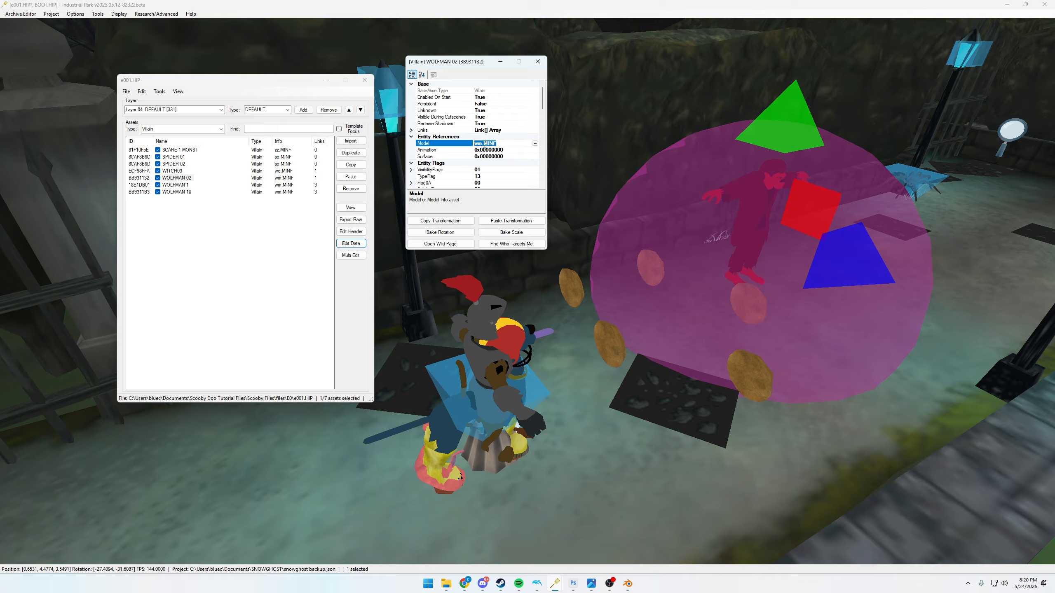
- Open wm.MINF beside the villain properties and find its wm_bind.dff model in an enlarged References collection editor
left_click(535, 143)
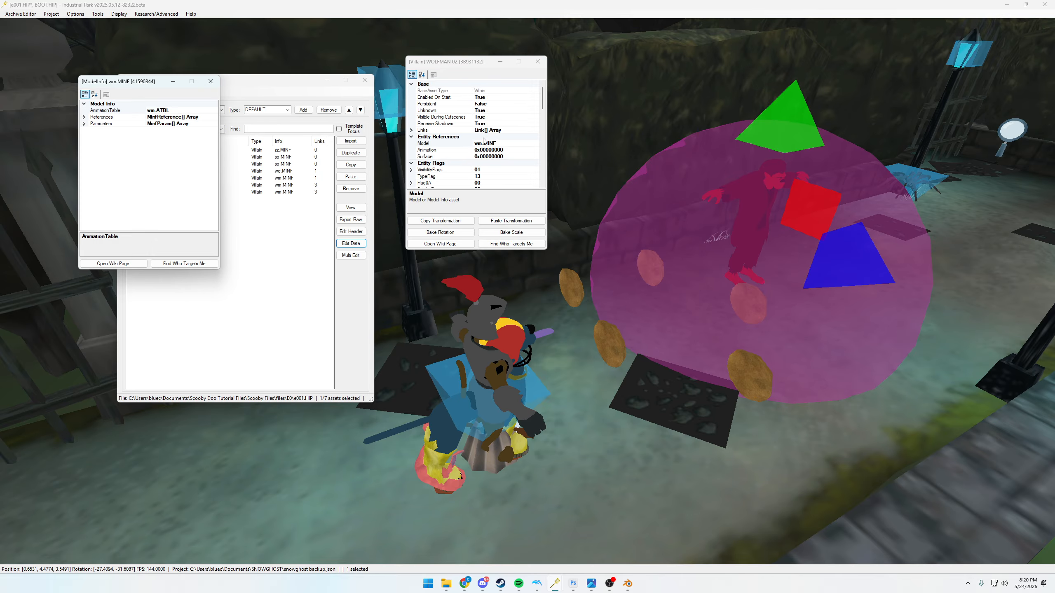
left_click_drag(139, 82, 614, 62)
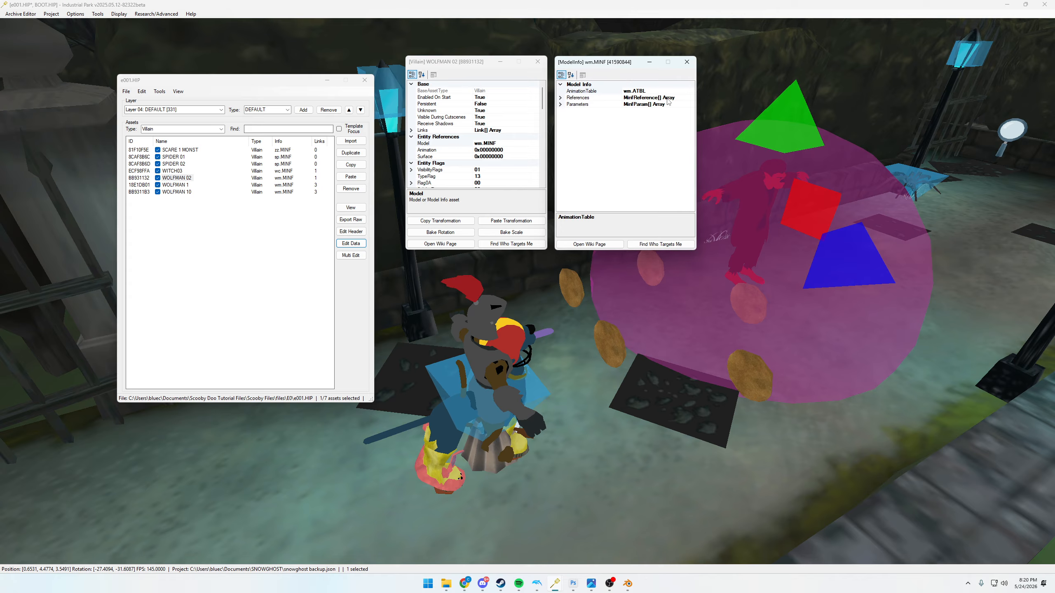
left_click(609, 99)
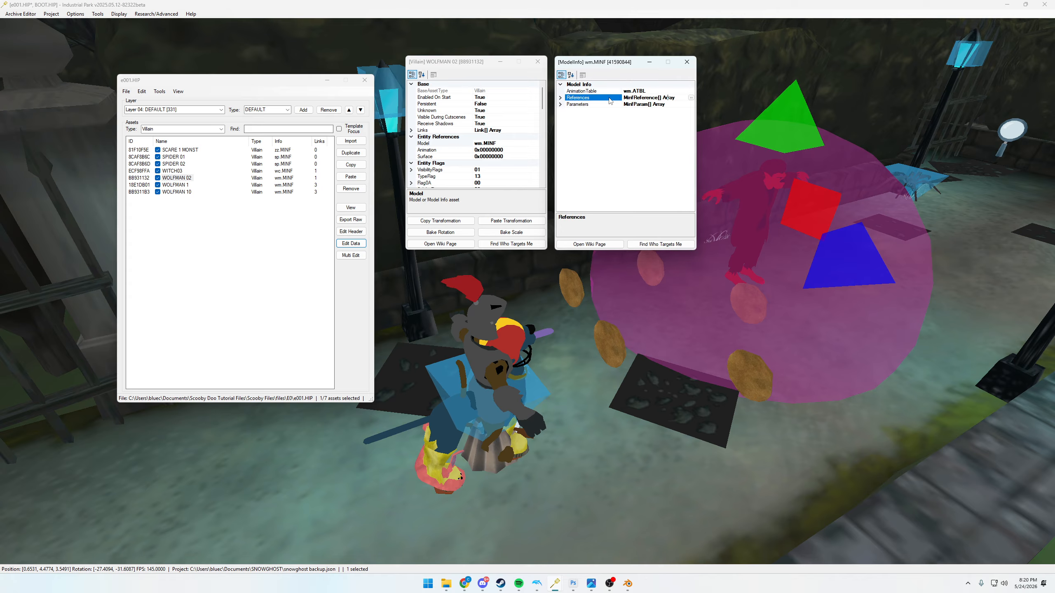
left_click(691, 98)
left_click(594, 280)
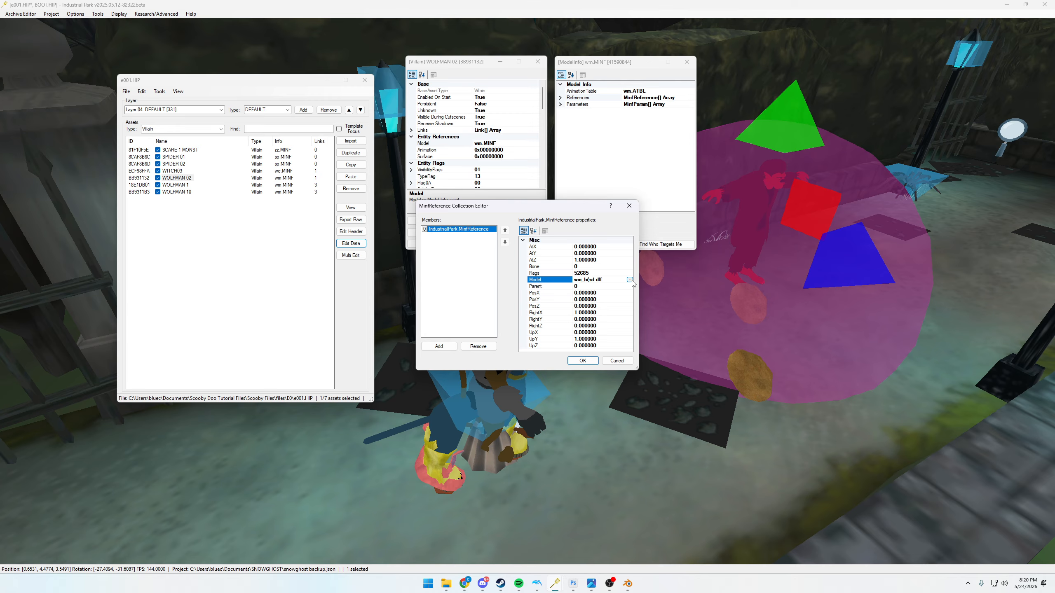
left_click_drag(640, 366, 723, 458)
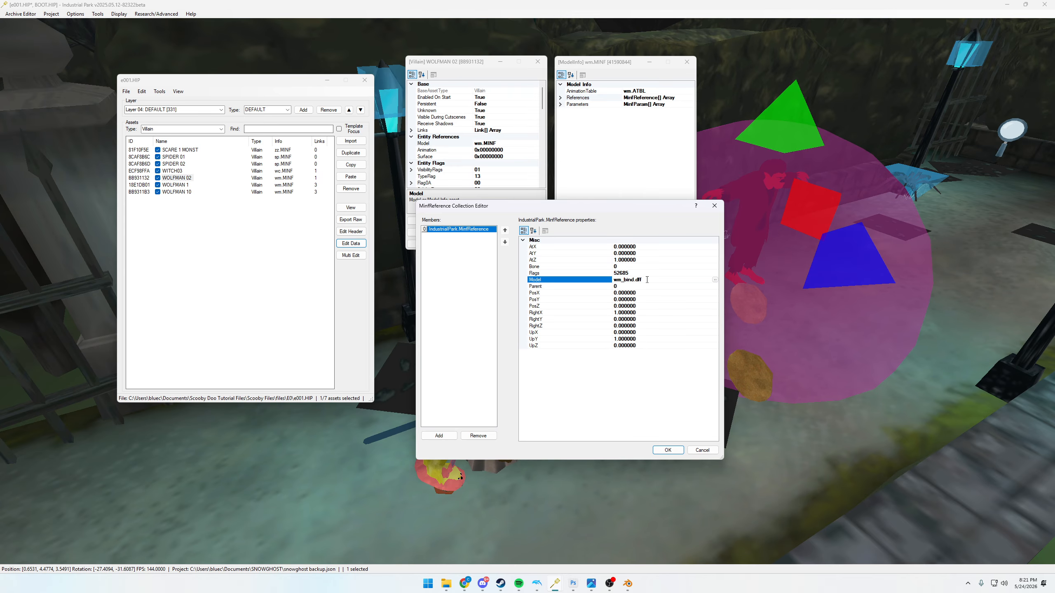
- Open the wm_bind.dff model asset clear of the other windows to inspect it, and close all the property windows
left_click(715, 280)
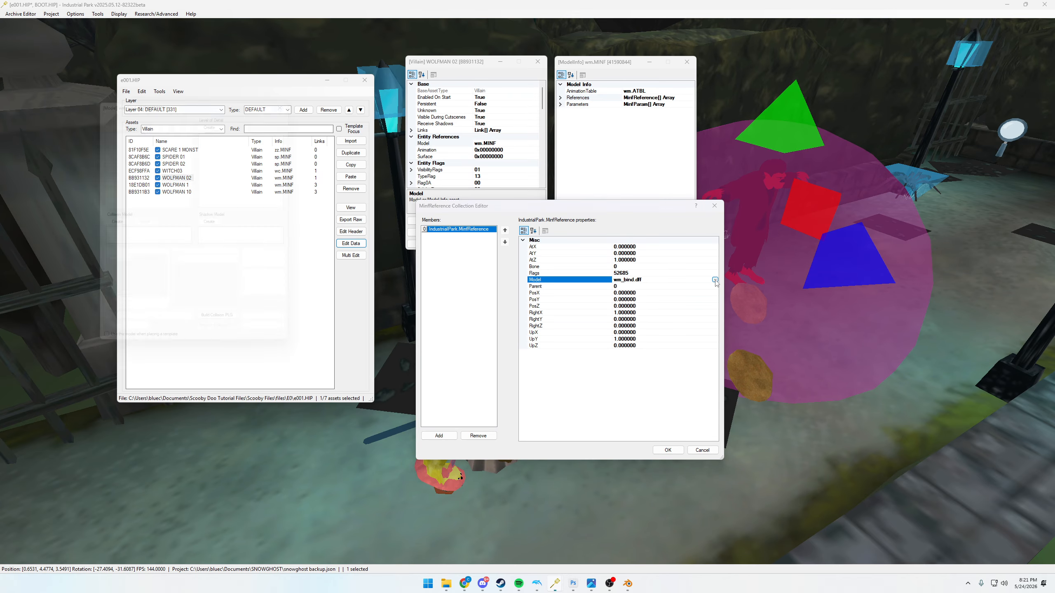
left_click_drag(180, 97, 705, 128)
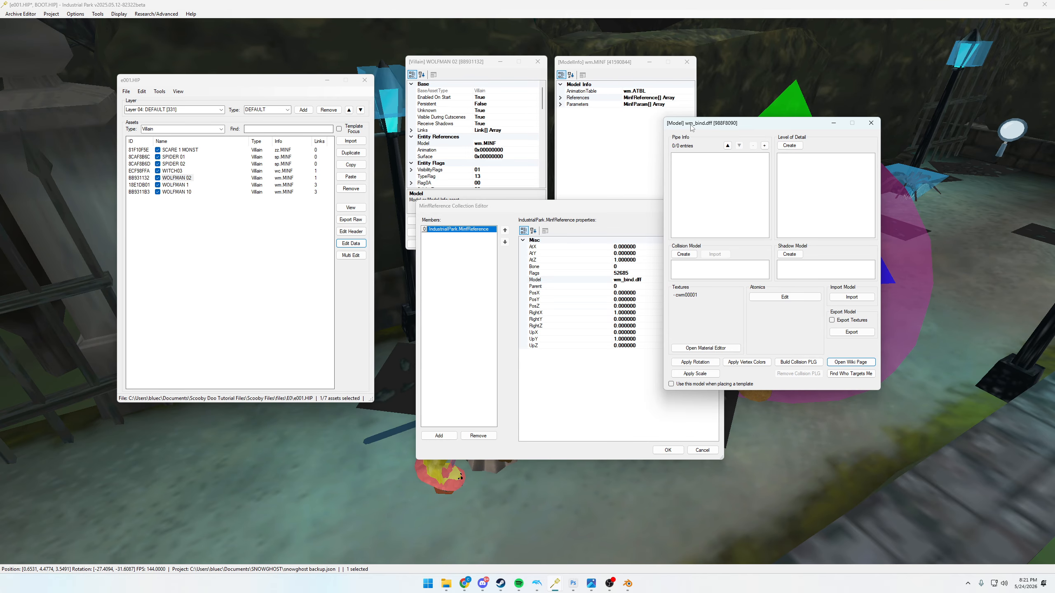
left_click_drag(709, 125, 763, 99)
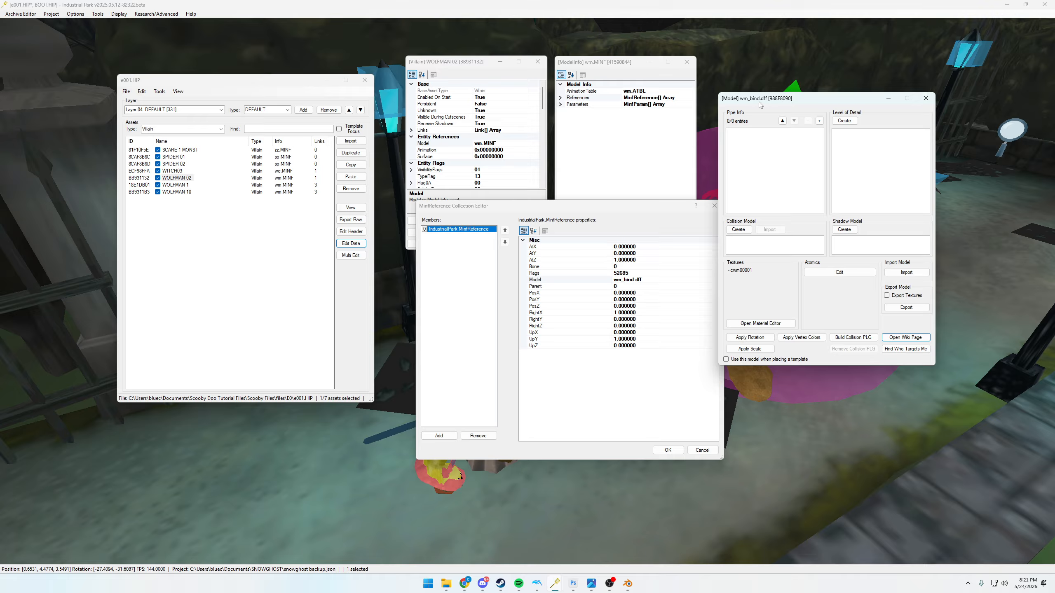
left_click(928, 98)
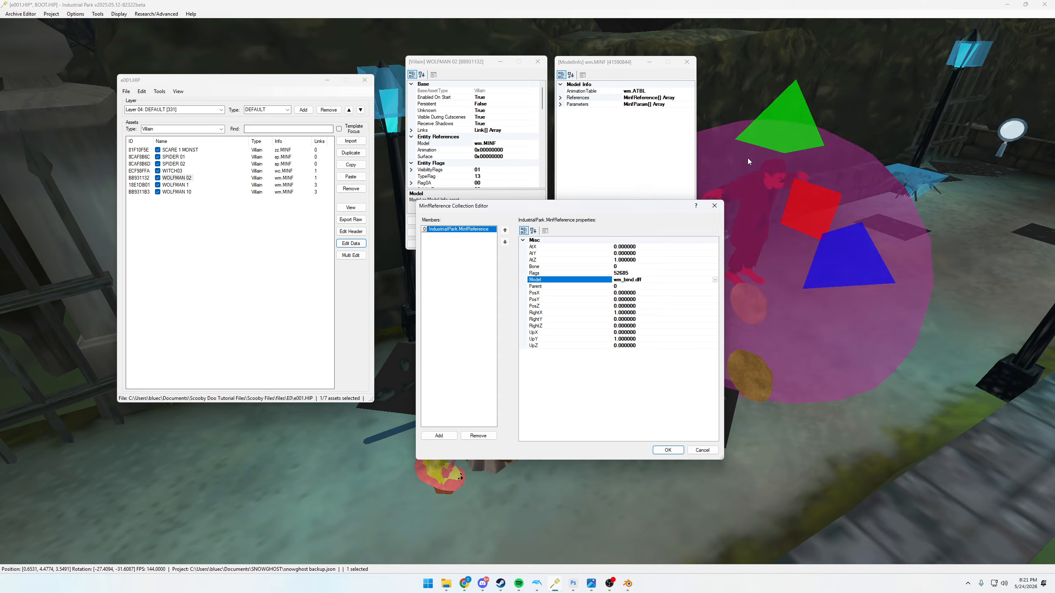
left_click(714, 205)
left_click(686, 61)
left_click(537, 61)
- Search the archive's assets for "bind" and select the wm_bind.dff model
left_click(263, 129)
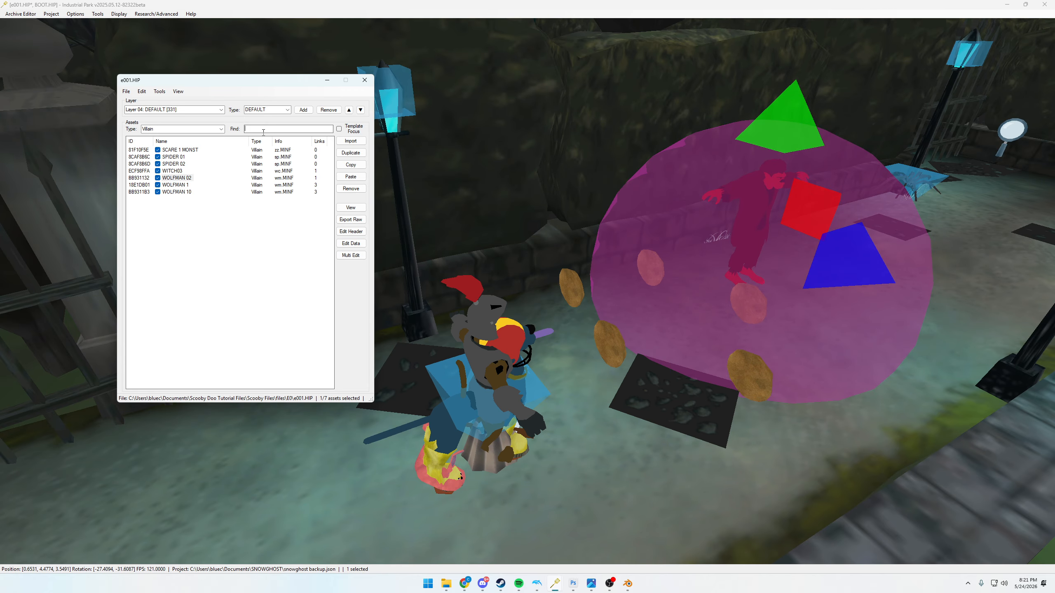
type("bind")
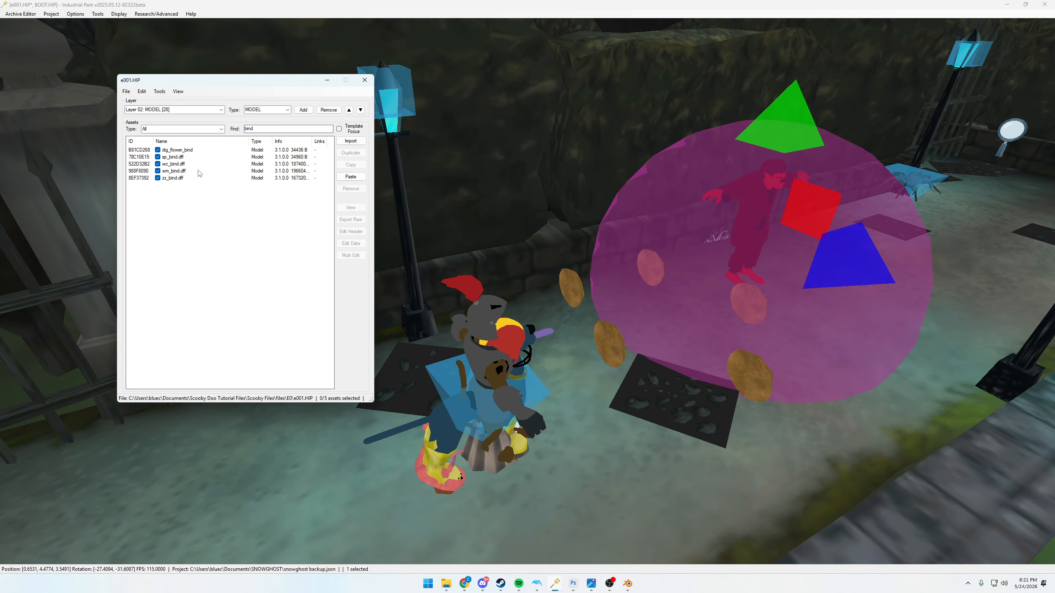
left_click(183, 171)
middle_click_drag(540, 290, 581, 255)
left_click(173, 172)
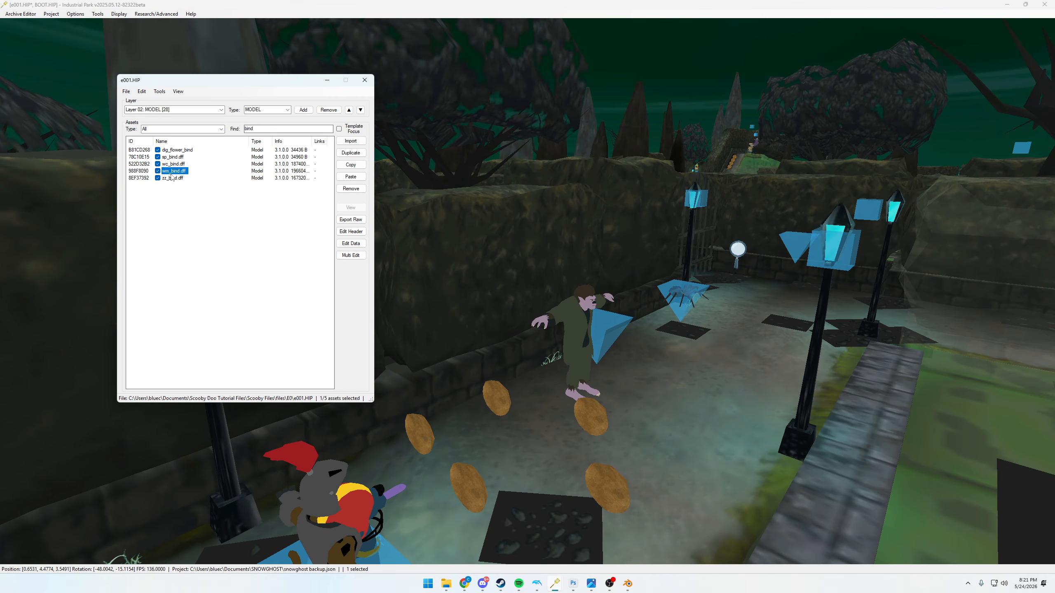
- Select other villain bind models in the search results, and select the WOLFMAN 02 werewolf in the level
left_click(173, 164)
key("w")
middle_click_drag(582, 291, 868, 261)
left_click(169, 179)
key("s")
key("s")
key("w")
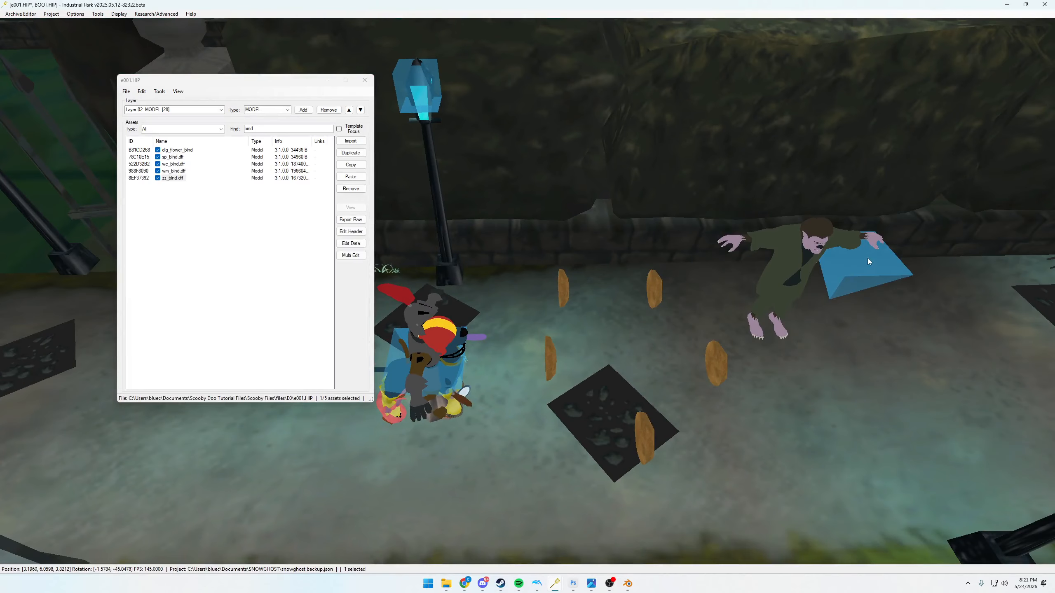
left_click(804, 262)
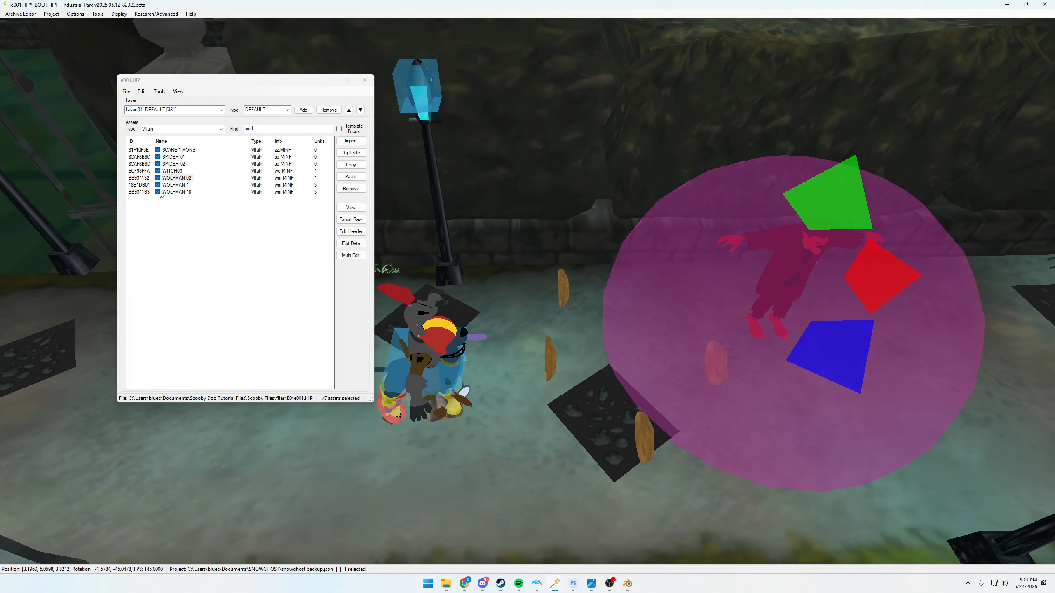
- Return to the model assets matching "bind" and open wm_bind.dff for data editing, with its window moved off the archive's list
double_click(246, 128)
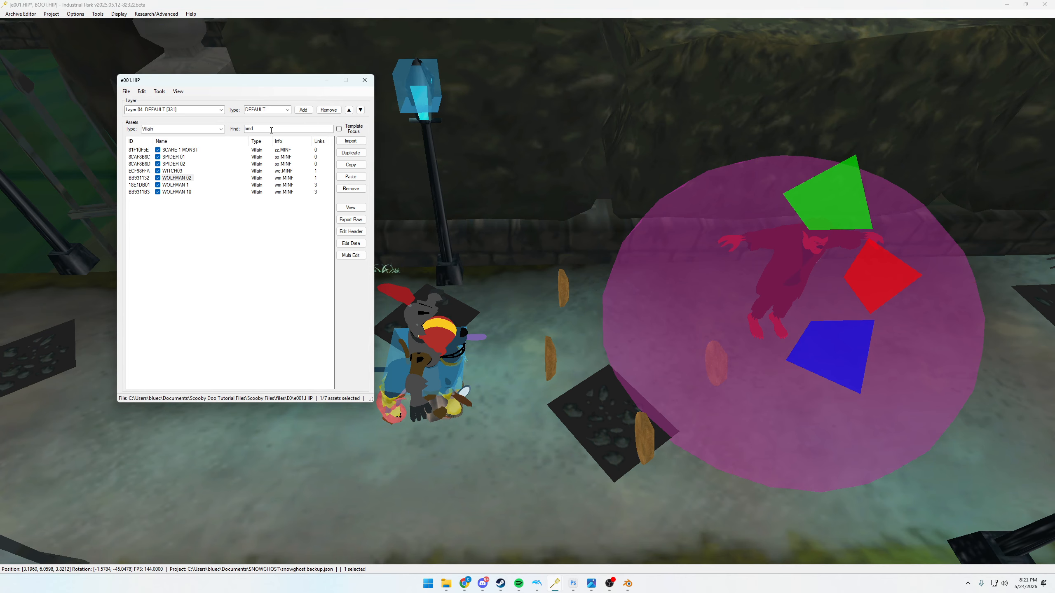
key("BackSpace")
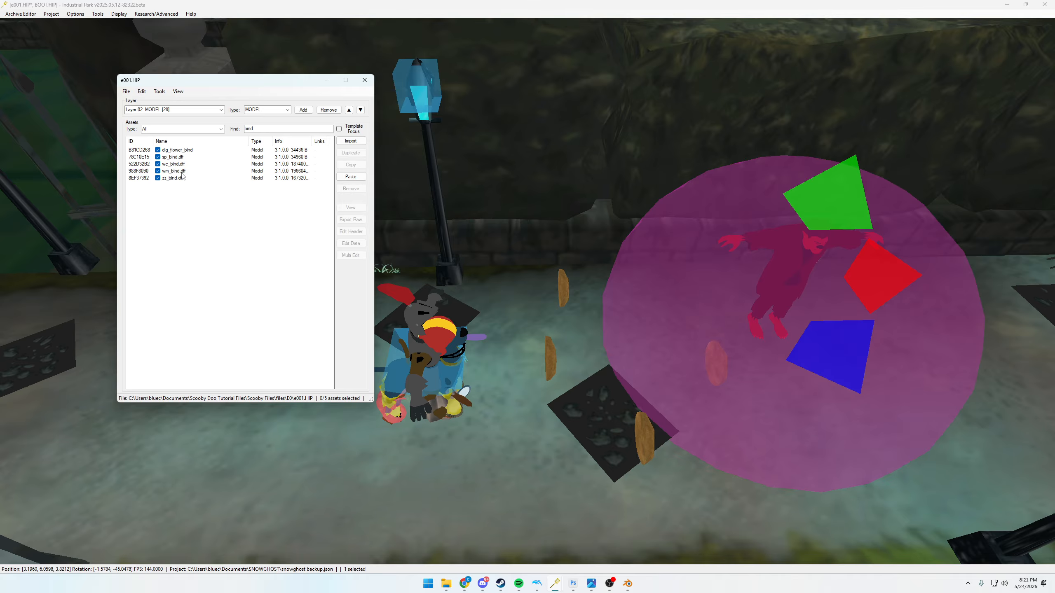
left_click(183, 172)
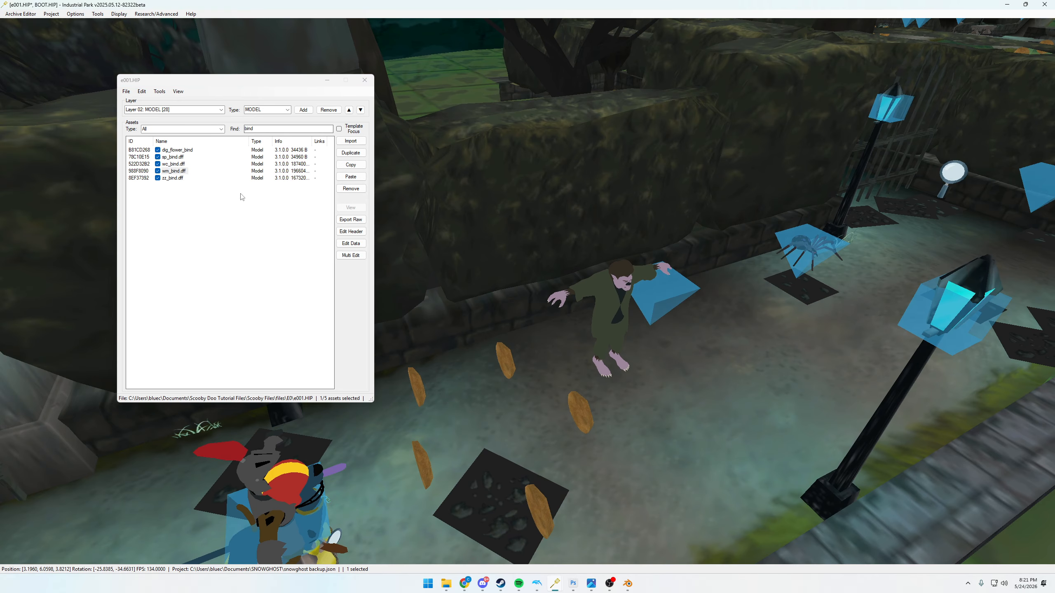
left_click(175, 171)
left_click(350, 243)
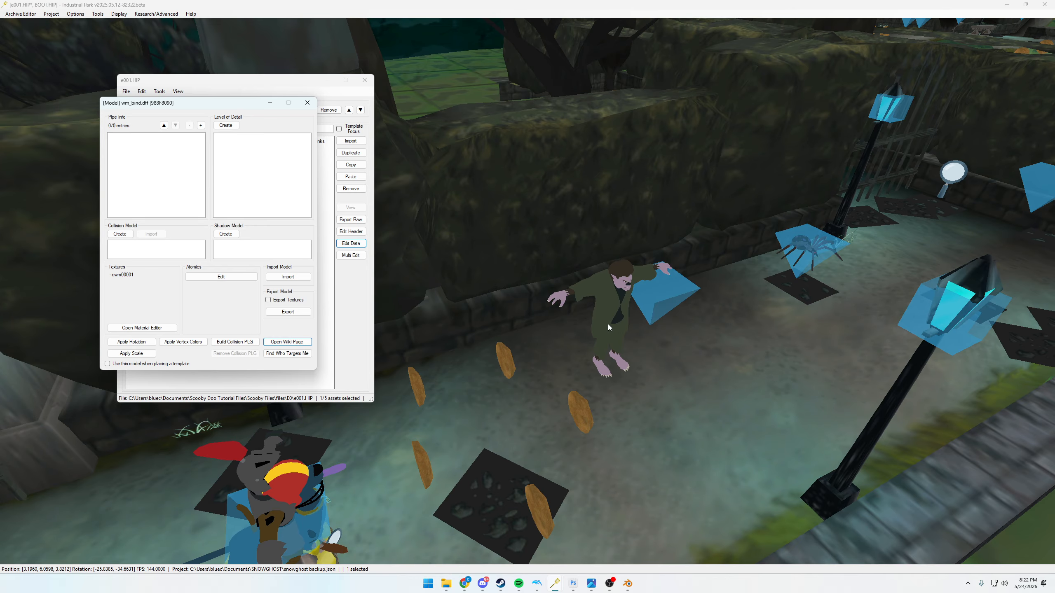
left_click_drag(212, 102, 389, 145)
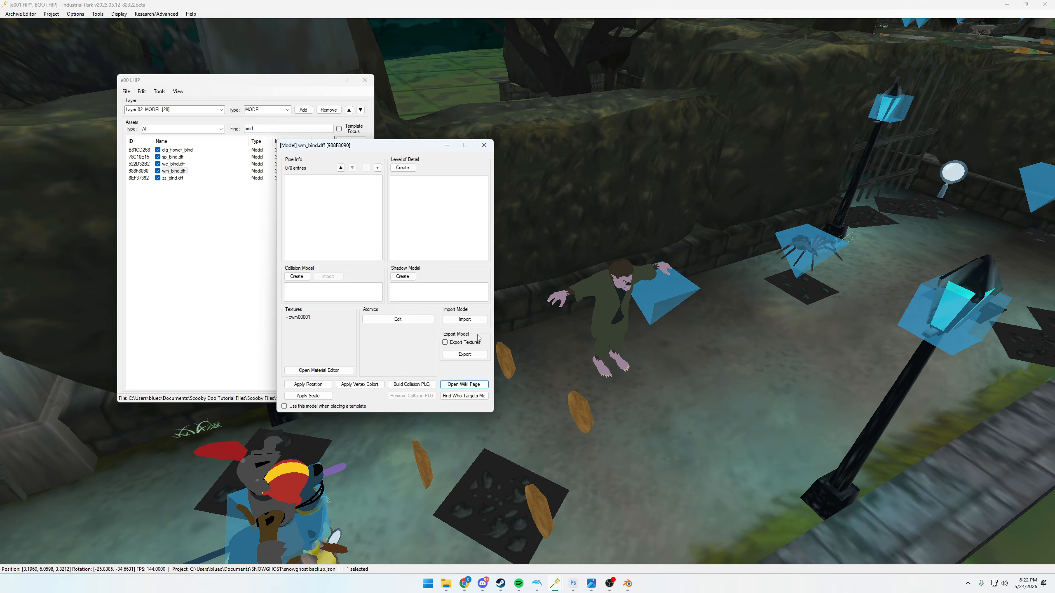
- Start exporting the wm_bind.dff model with its textures included, in the RenderWare Stream (raw BSP/DFF) format
left_click(445, 342)
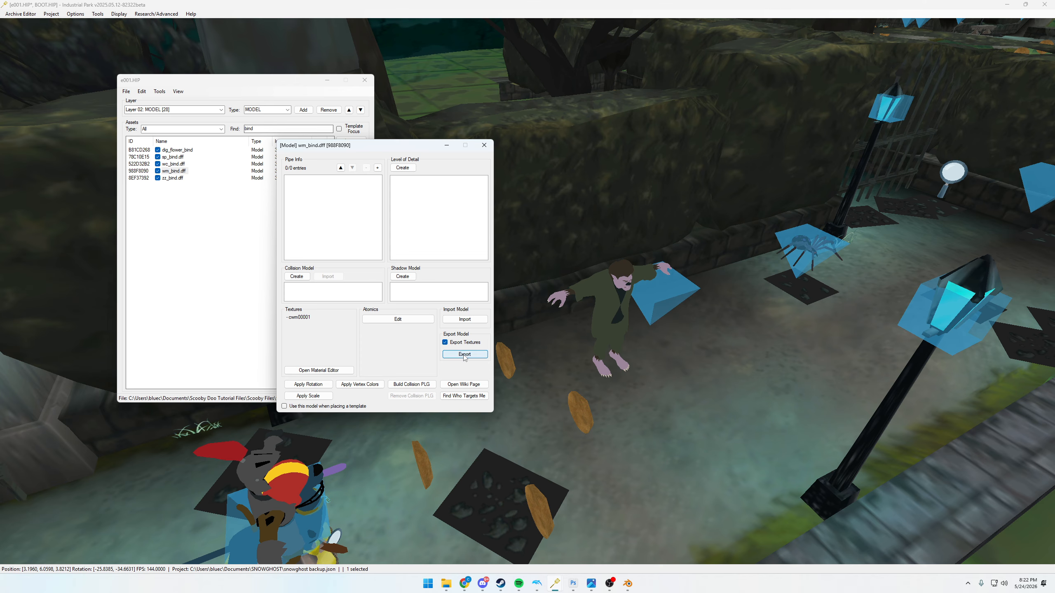
left_click(464, 354)
left_click_drag(200, 113, 663, 164)
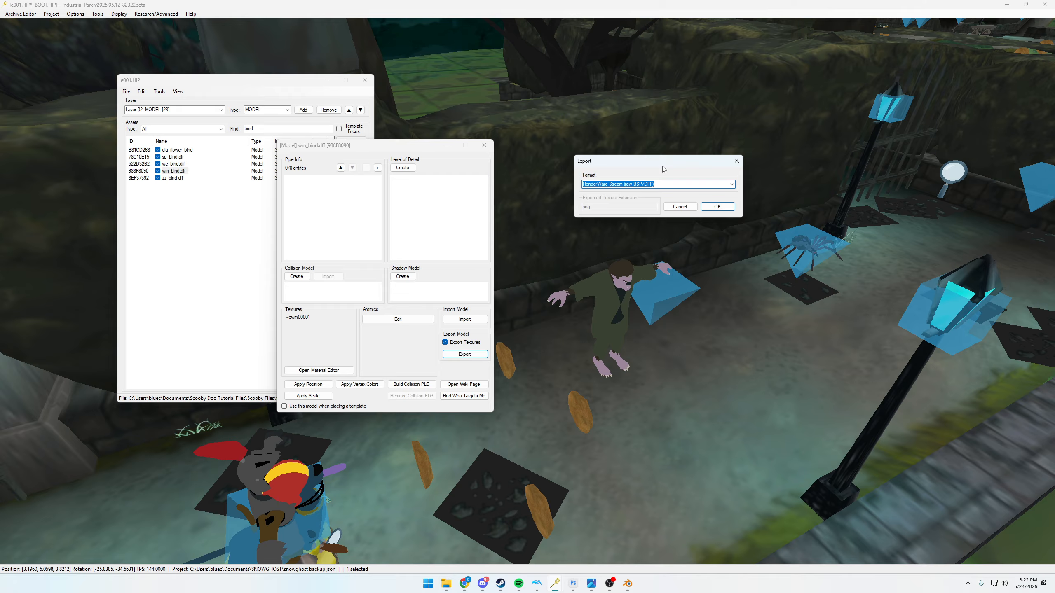
left_click(731, 186)
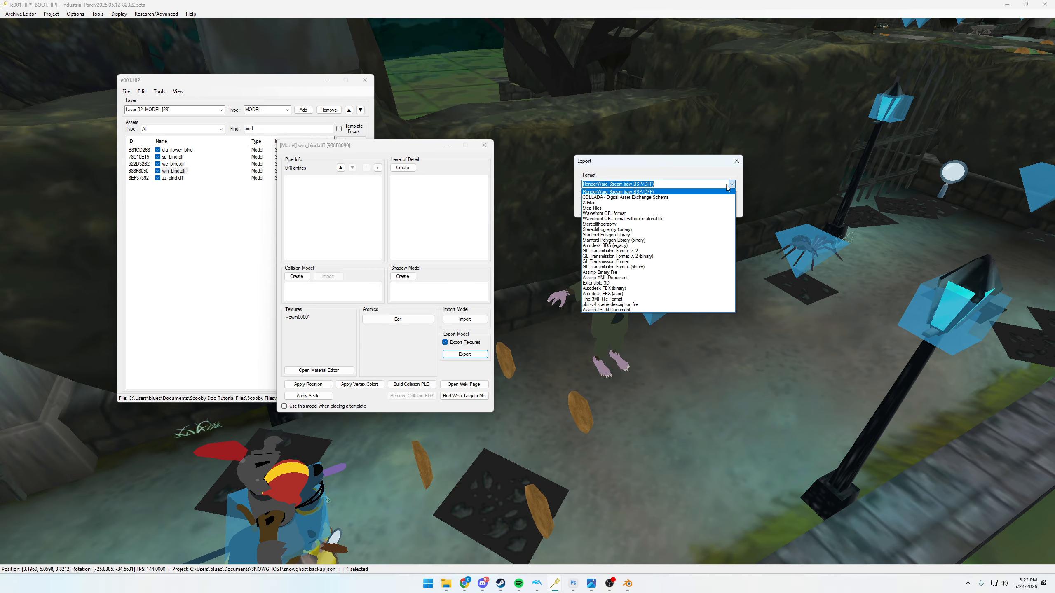
left_click(717, 191)
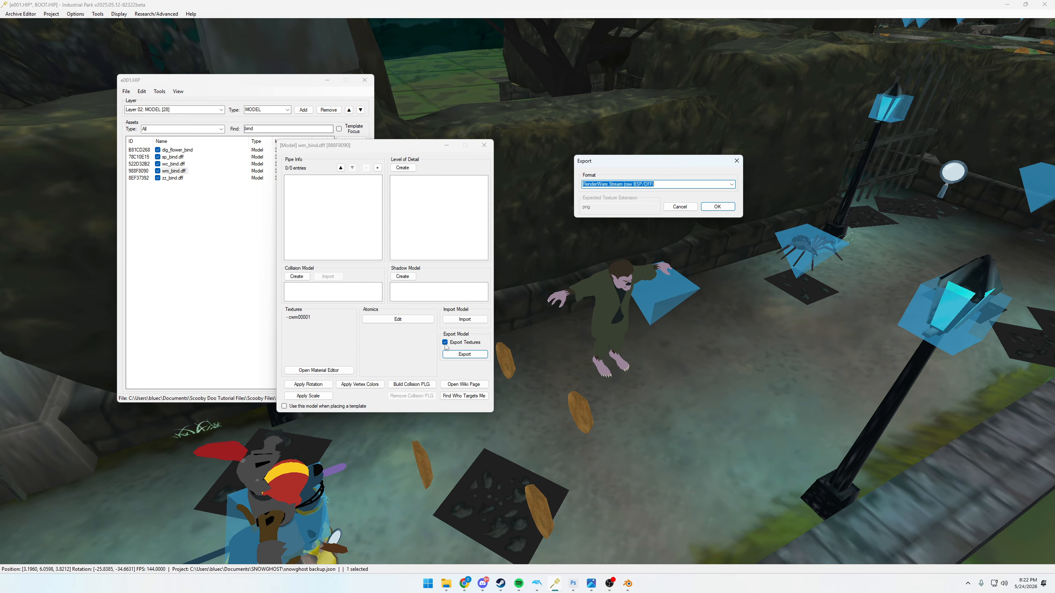
key("Return")
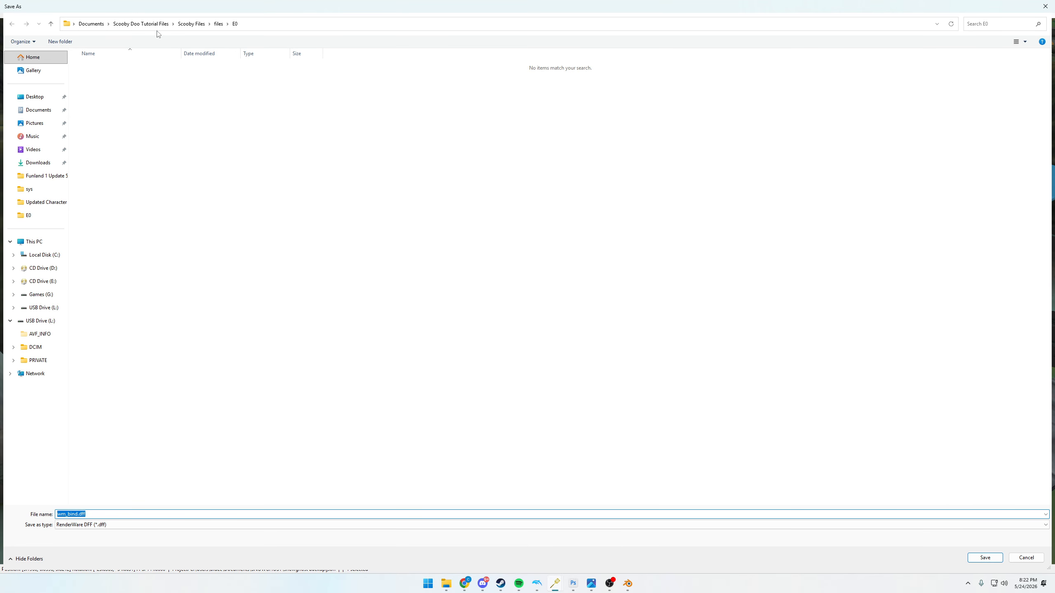
- Save the export as wm_bind.dff in the Character Files folder of Scooby Doo Tutorial Files, replacing the existing file
left_click(160, 26)
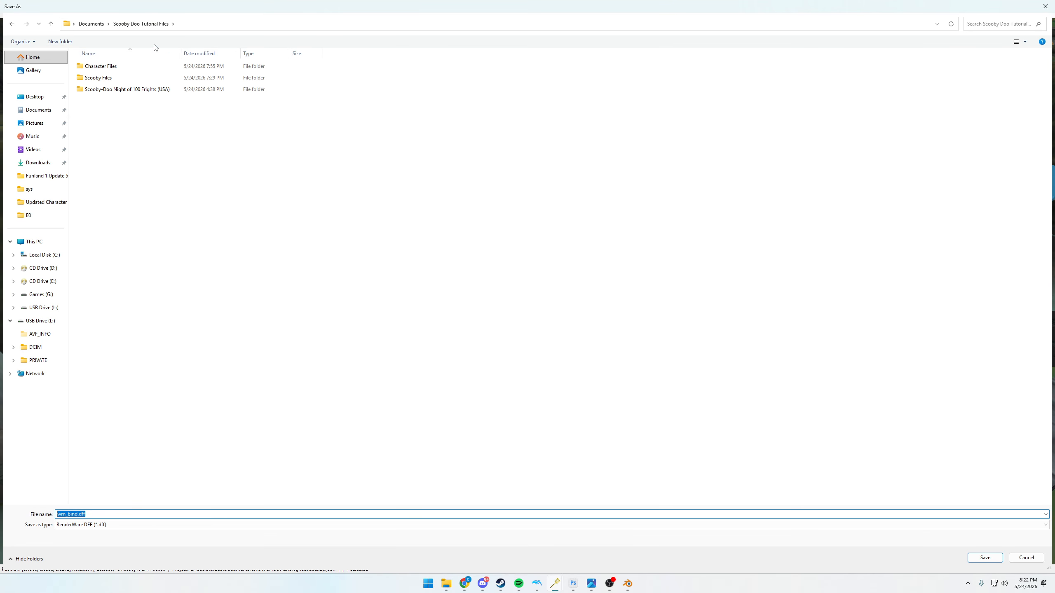
left_click(105, 68)
left_click(106, 66)
left_click(106, 129)
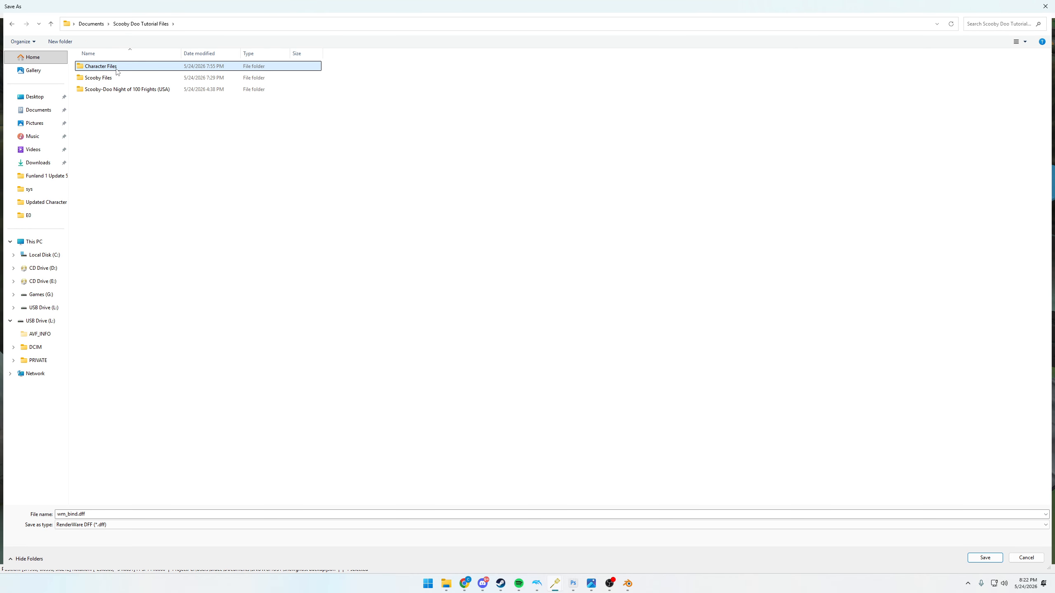
double_click(116, 69)
left_click(106, 103)
key("Delete")
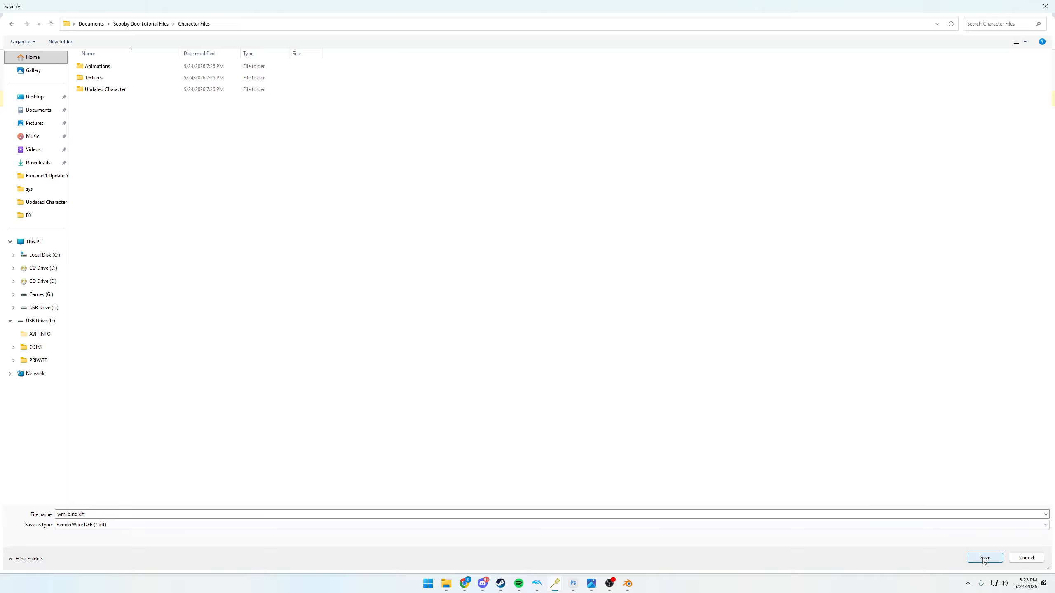
left_click(970, 557)
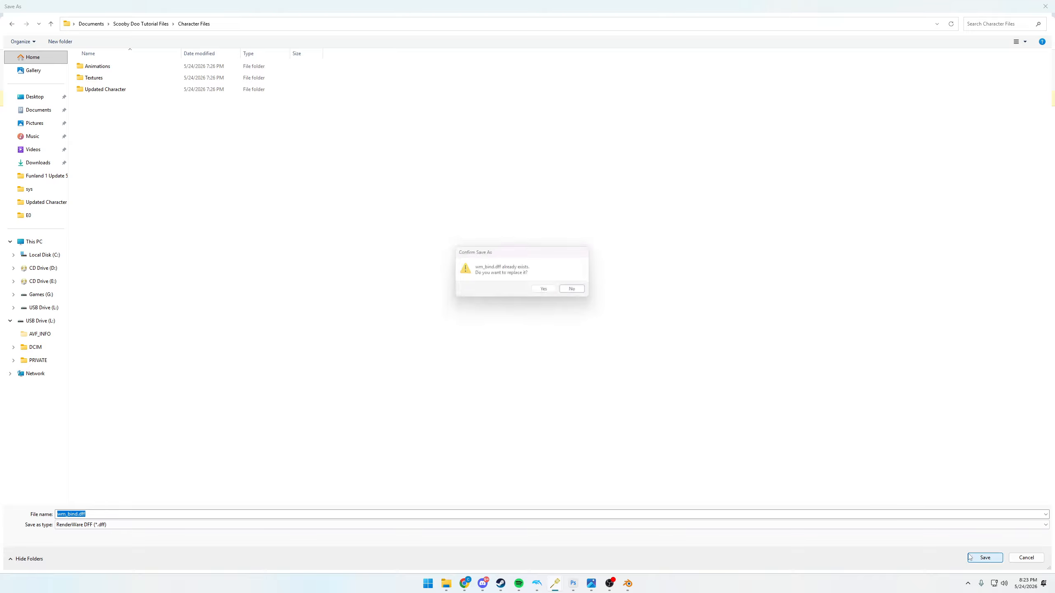
left_click(547, 291)
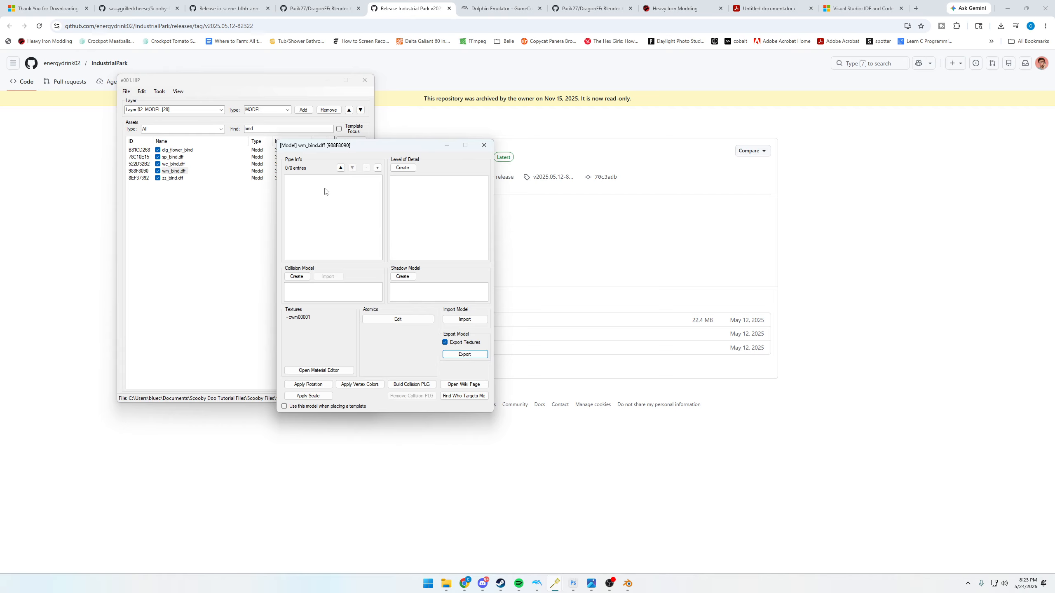
- Switch to the File Explorer window showing the tutorial's files
mouse_move(446, 583)
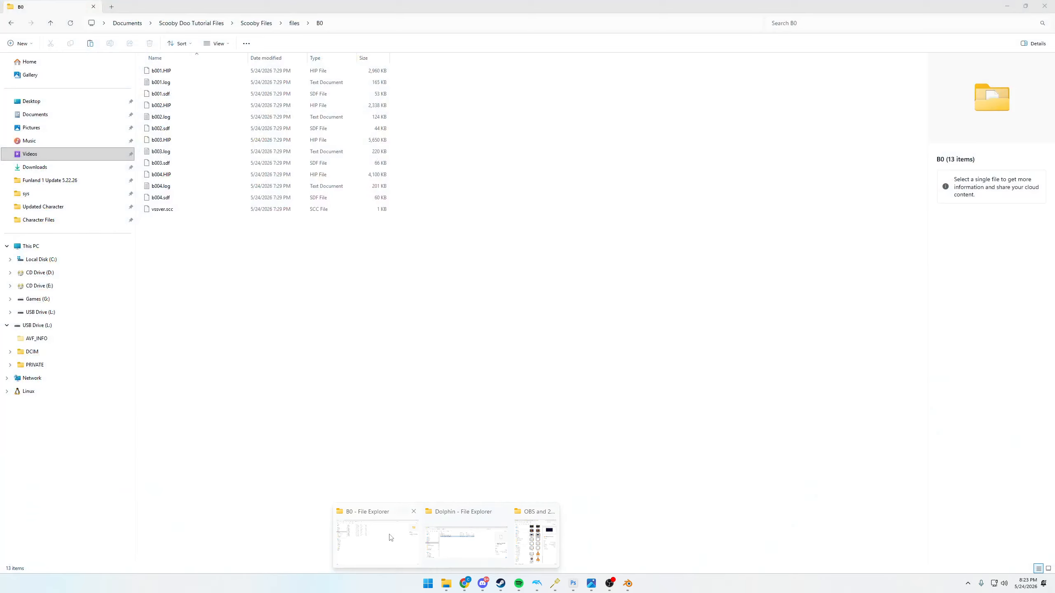
- Show the Documents folder, and close the wm_bind.dff model window and the e001.HIP archive editor window
left_click(391, 537)
left_click(56, 114)
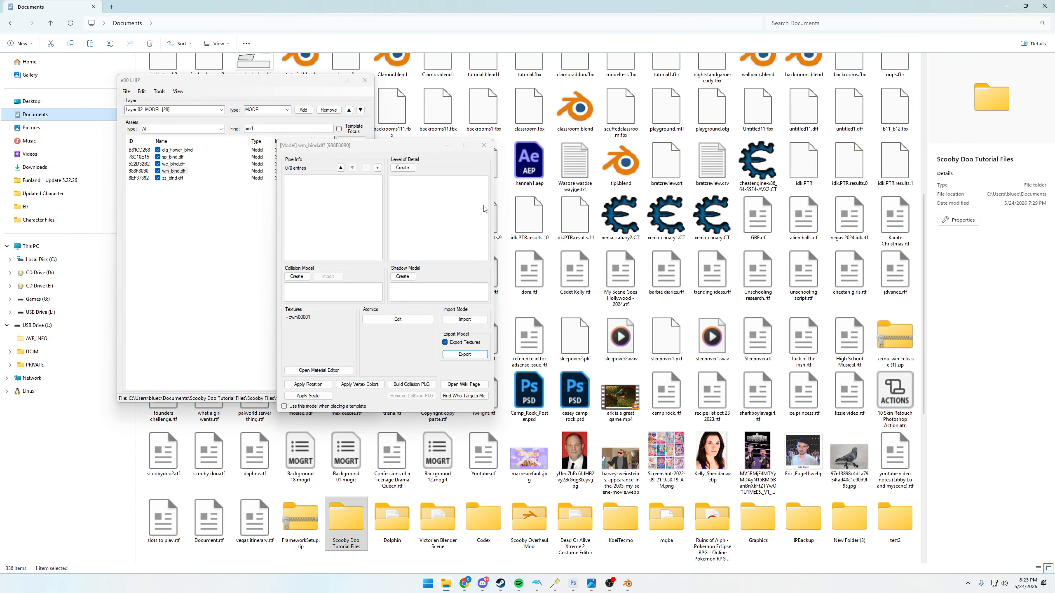
scroll(701, 291, "down", 3)
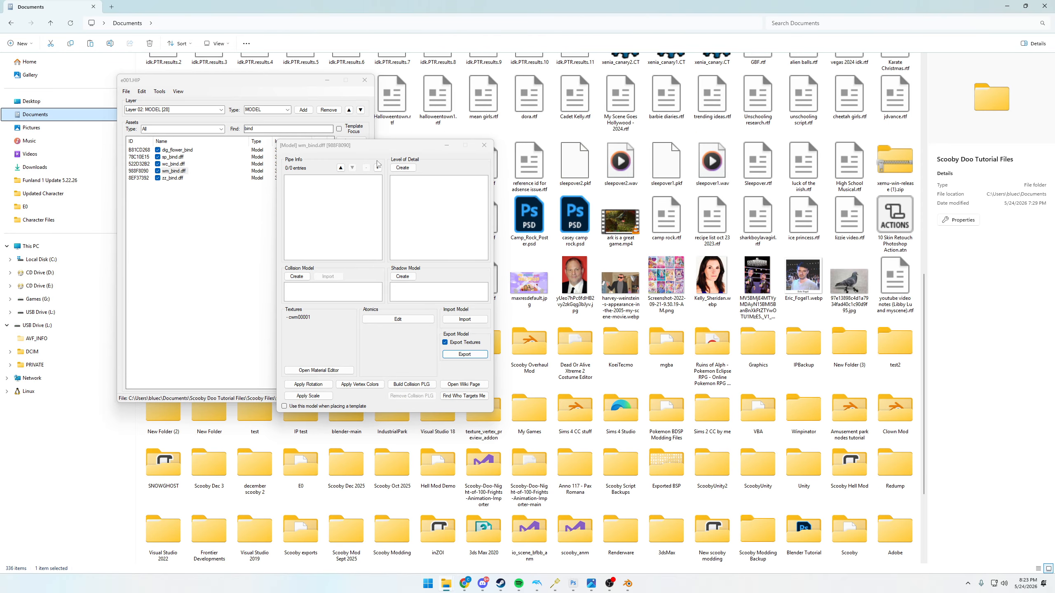
left_click_drag(367, 147, 518, 151)
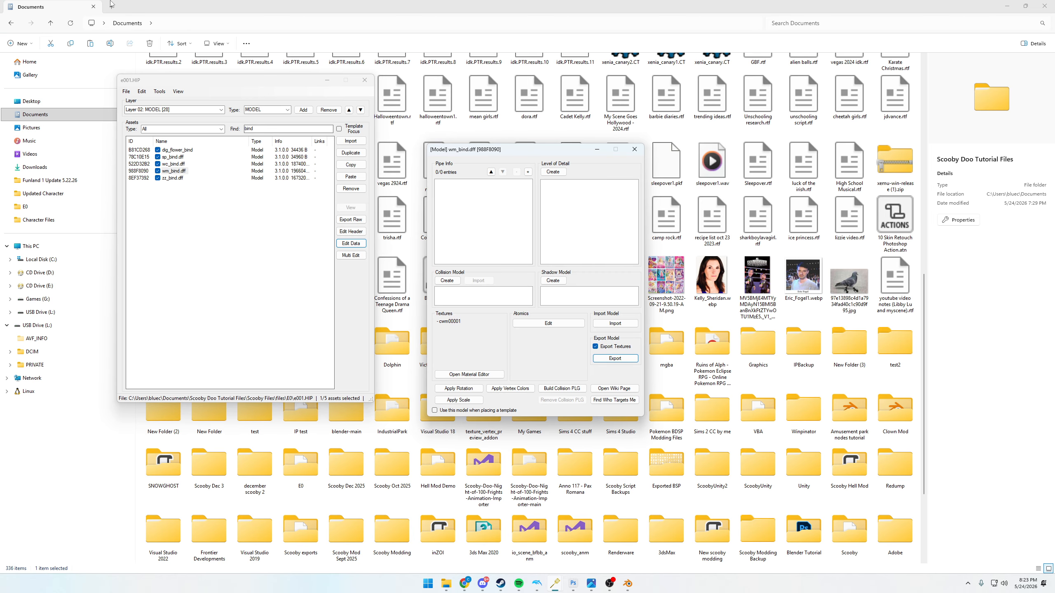
left_click_drag(595, 150, 473, 190)
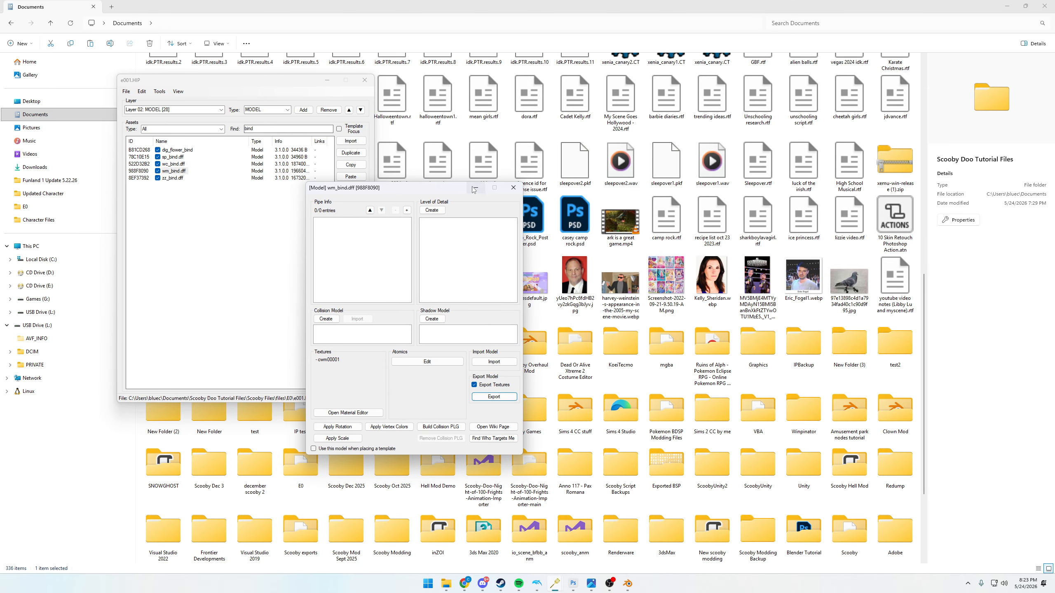
left_click(513, 187)
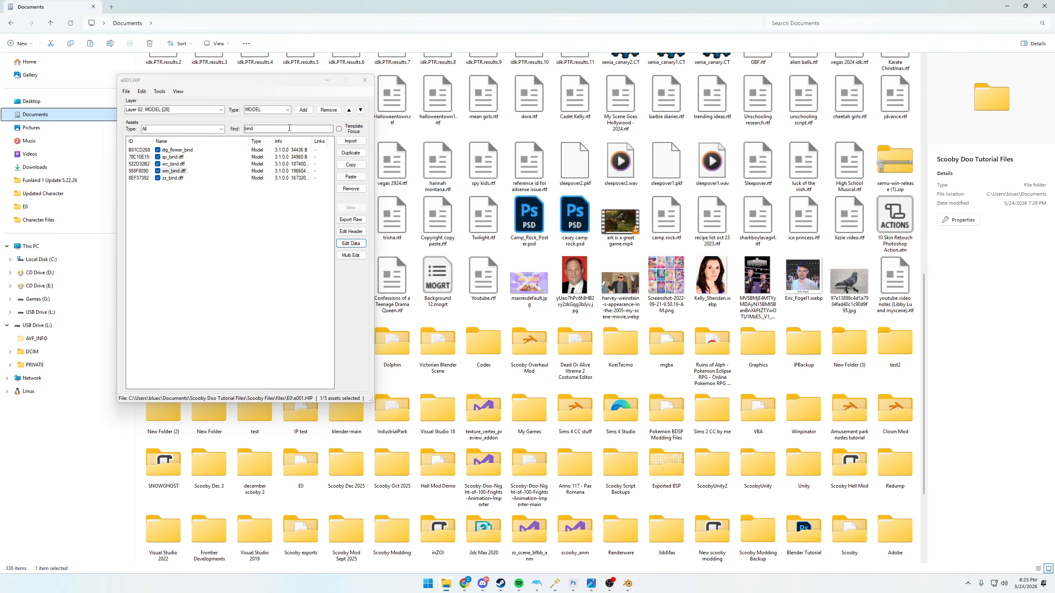
left_click(366, 80)
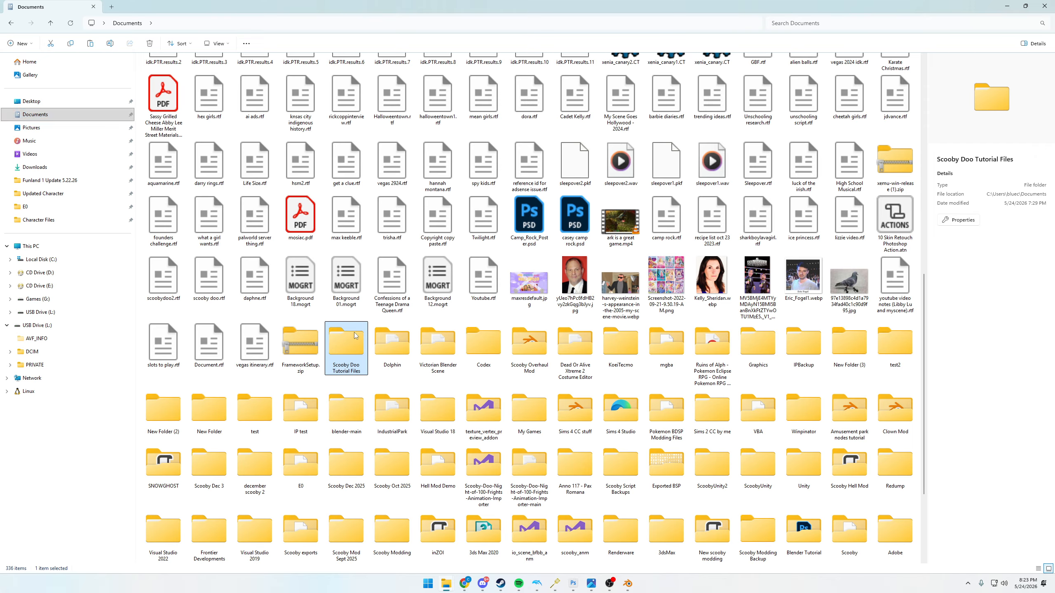
- Open Scooby Doo Tutorial Files > Character Files and check the exported cwm00001.png and wm_bind.dff files
double_click(355, 336)
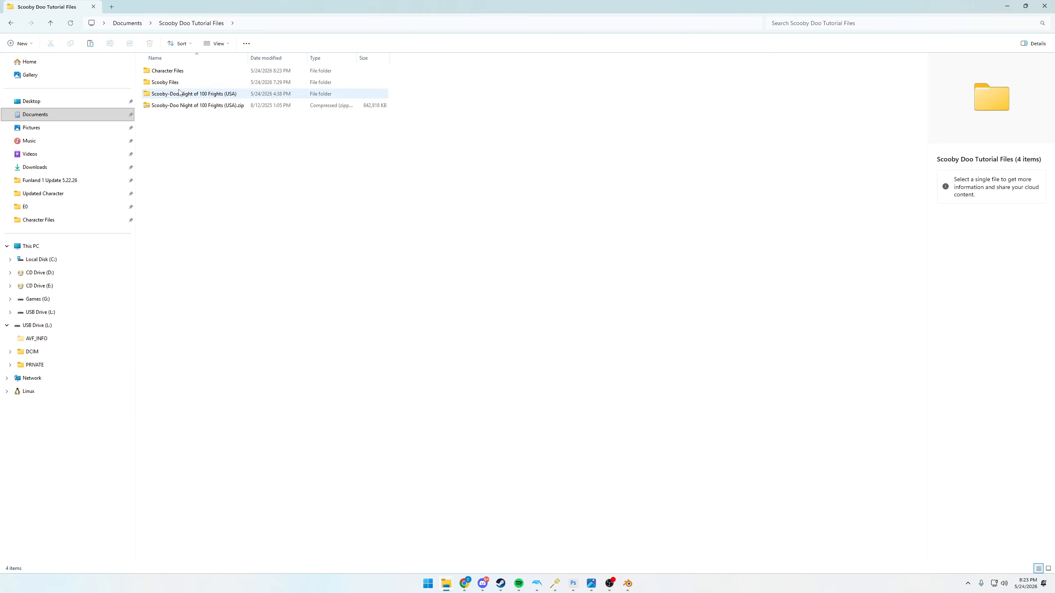
double_click(161, 70)
left_click(170, 105)
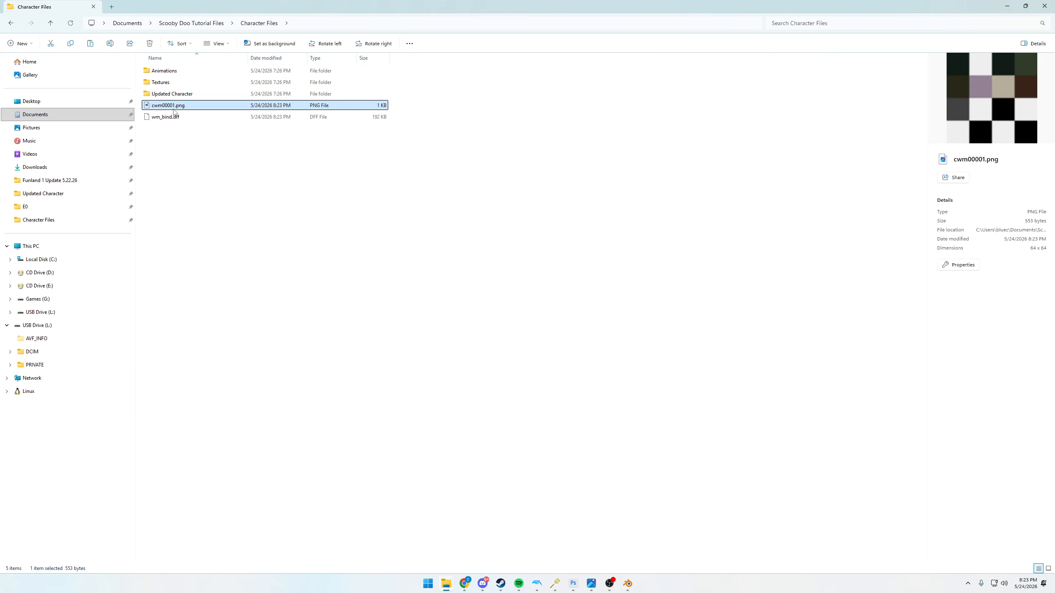
left_click(166, 118)
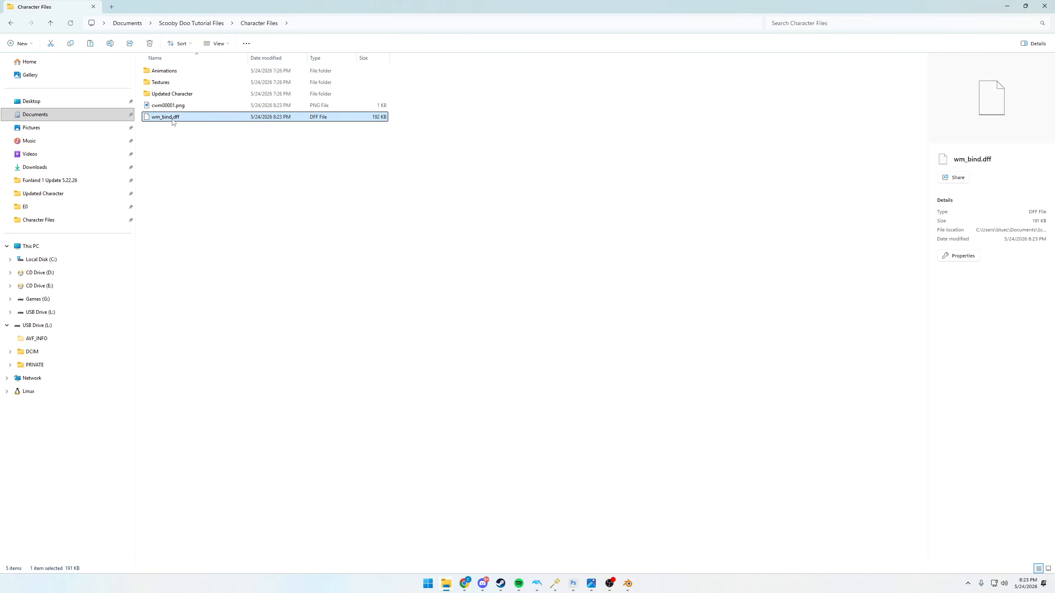
left_click(177, 107)
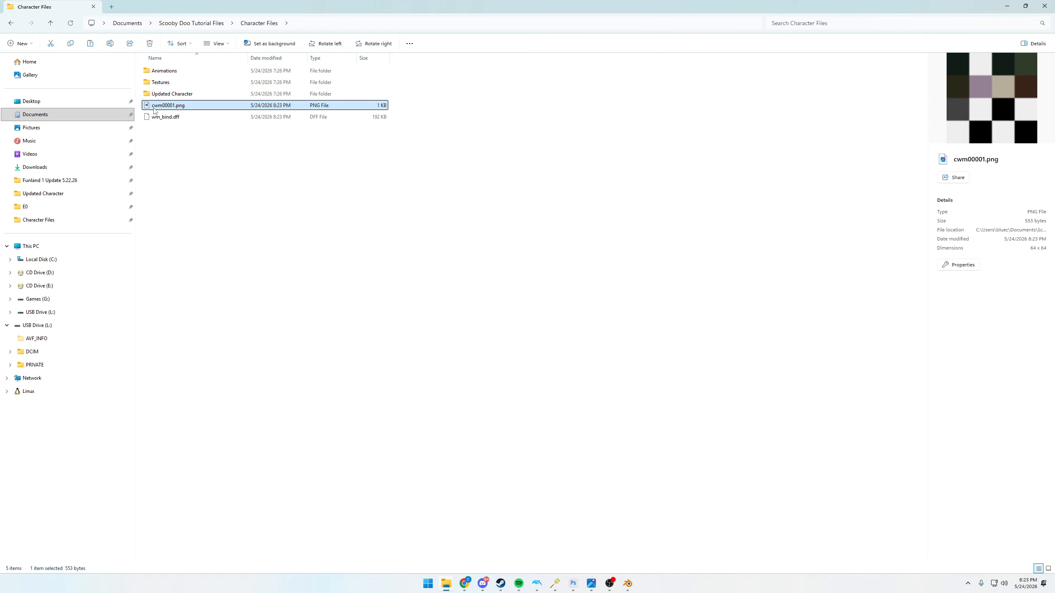
- View the cwm00001.png texture enlarged, and switch to Industrial Park to compare it with the character model in the level
double_click(210, 106)
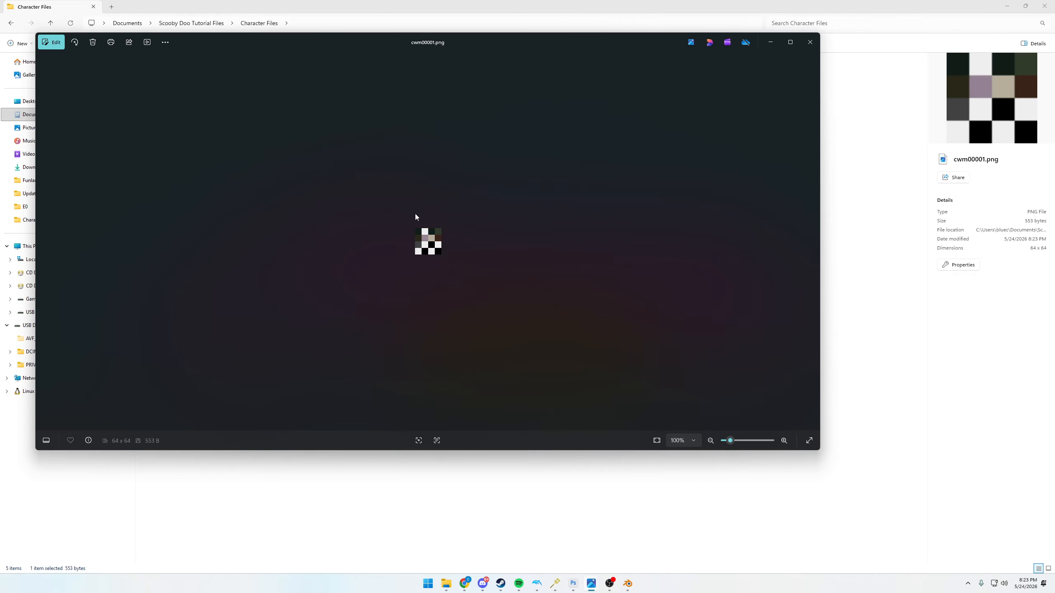
scroll(432, 243, "up", 5)
scroll(455, 237, "down", 5)
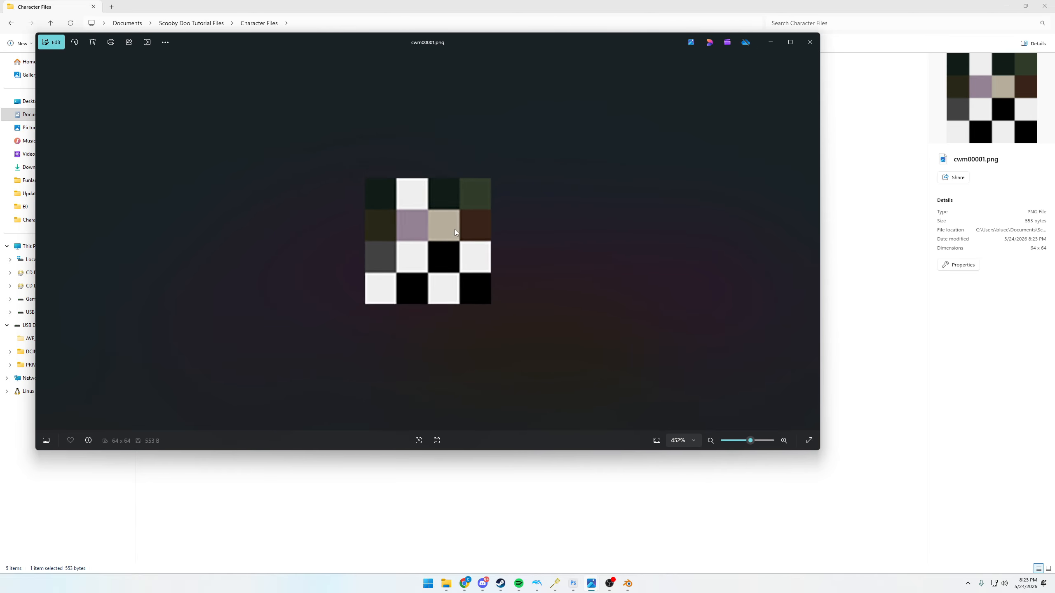
scroll(432, 241, "up", 3)
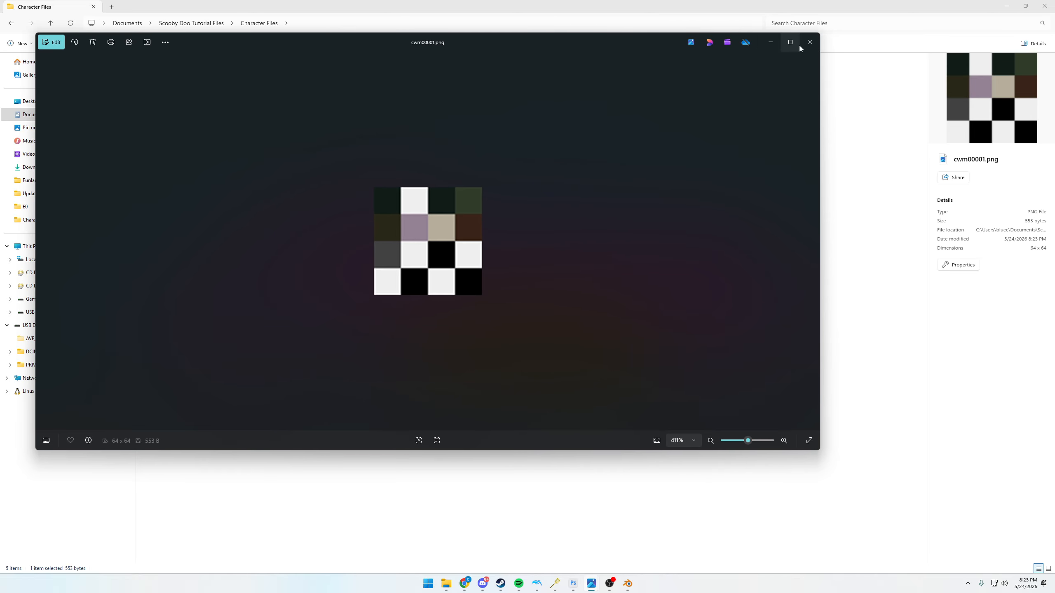
left_click(809, 42)
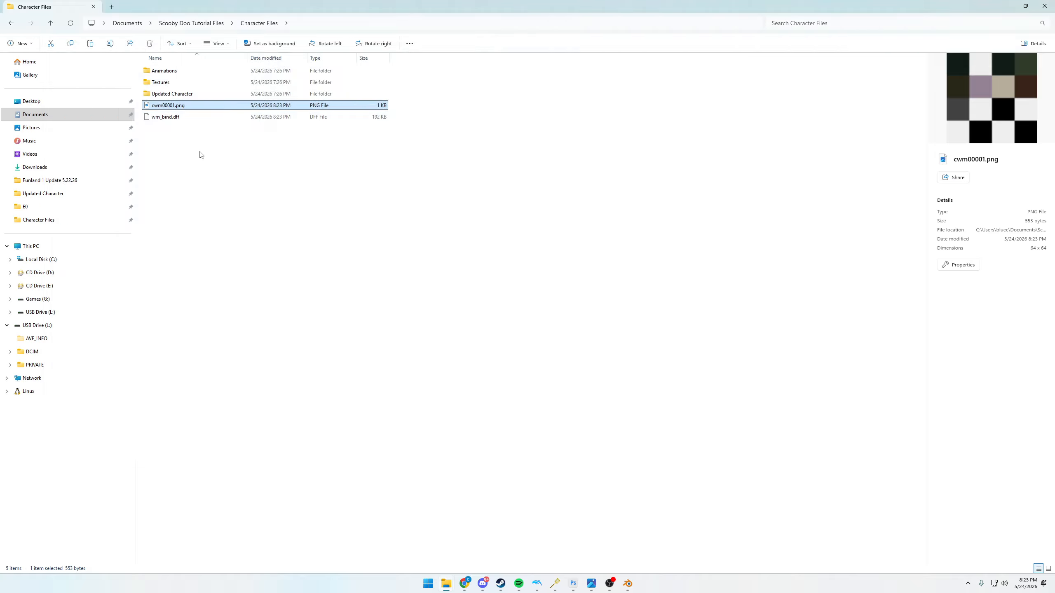
double_click(156, 109)
scroll(436, 226, "up", 3)
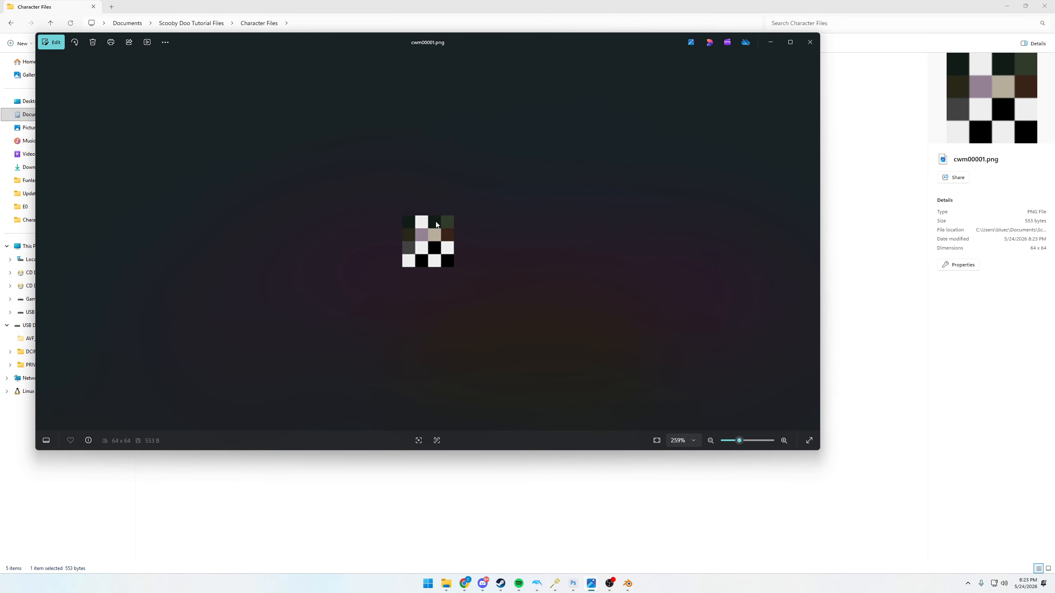
left_click(809, 42)
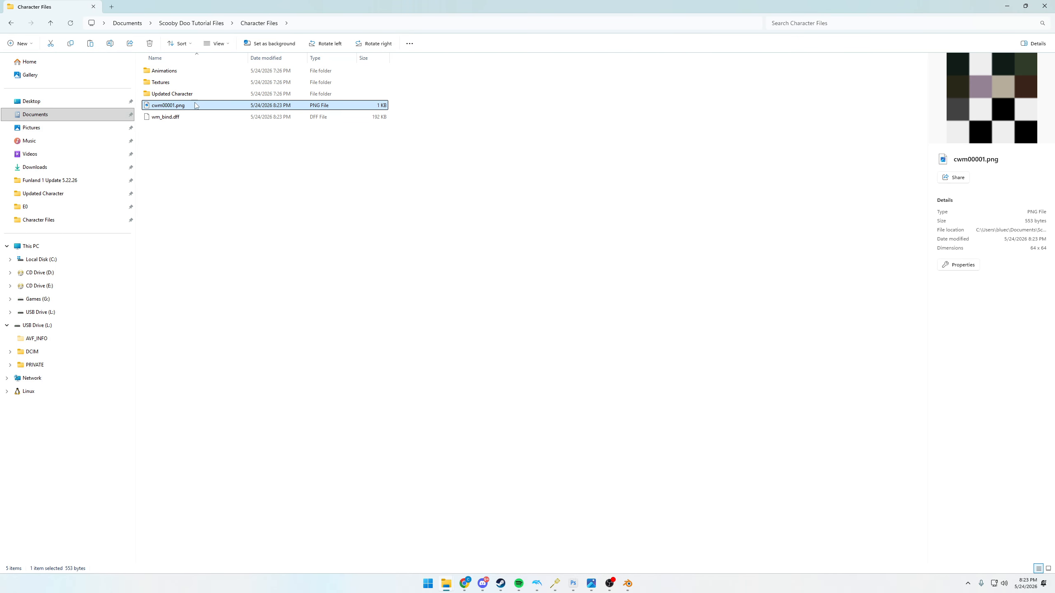
left_click(555, 583)
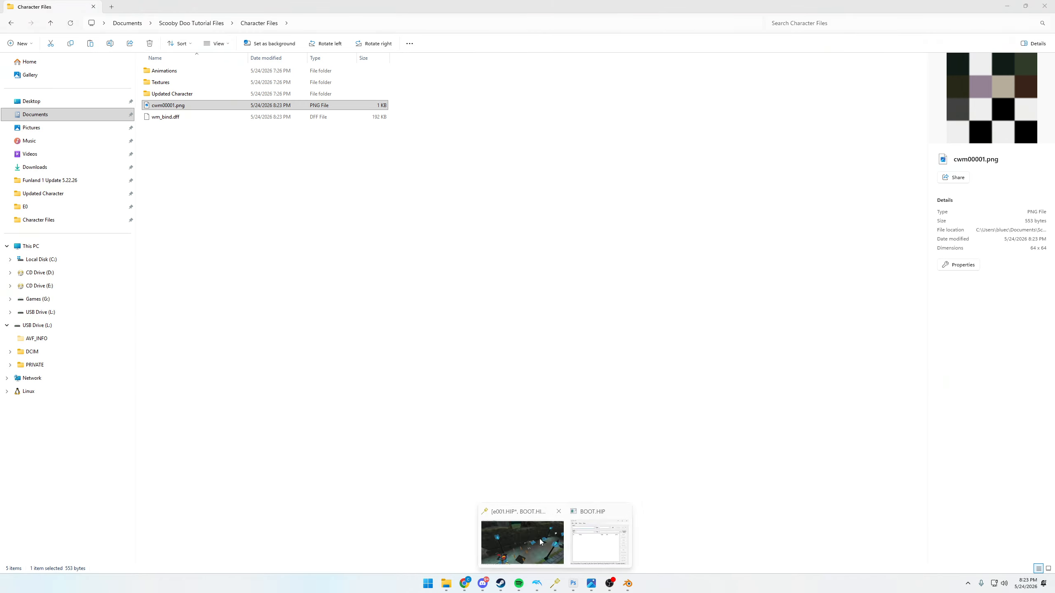
left_click(524, 542)
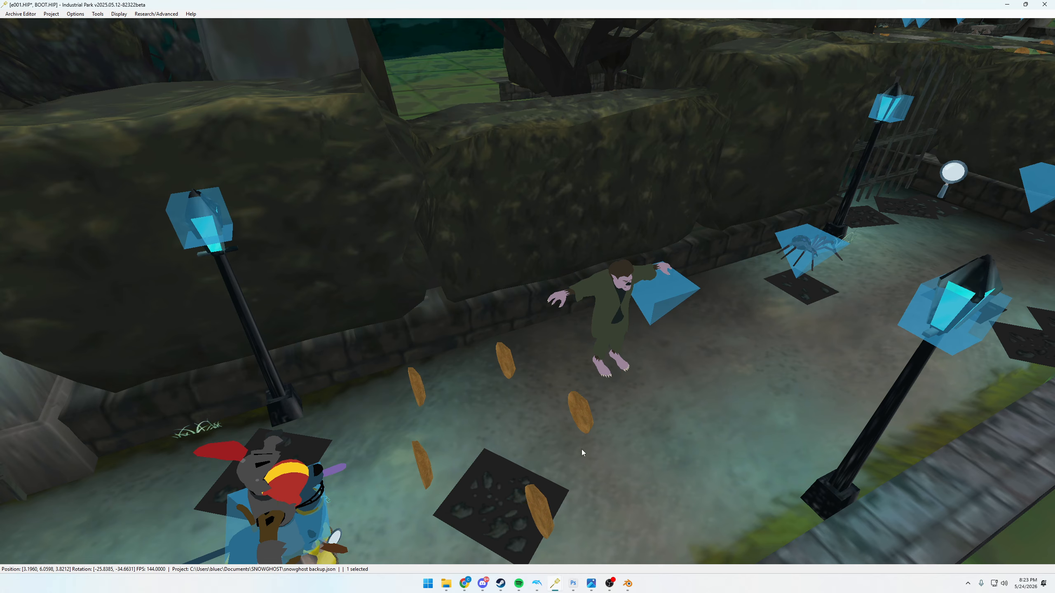
- Switch to Photoshop and open cwm00001.png from the Character Files folder in it
left_click(572, 583)
mouse_move(455, 584)
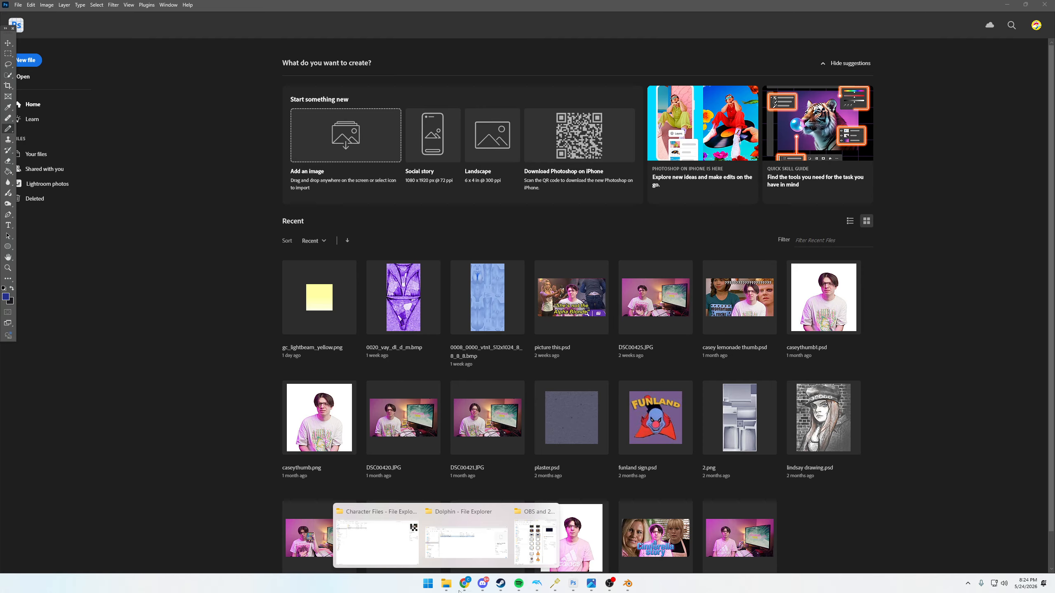
left_click(399, 530)
left_click_drag(229, 7, 527, 135)
double_click(459, 236)
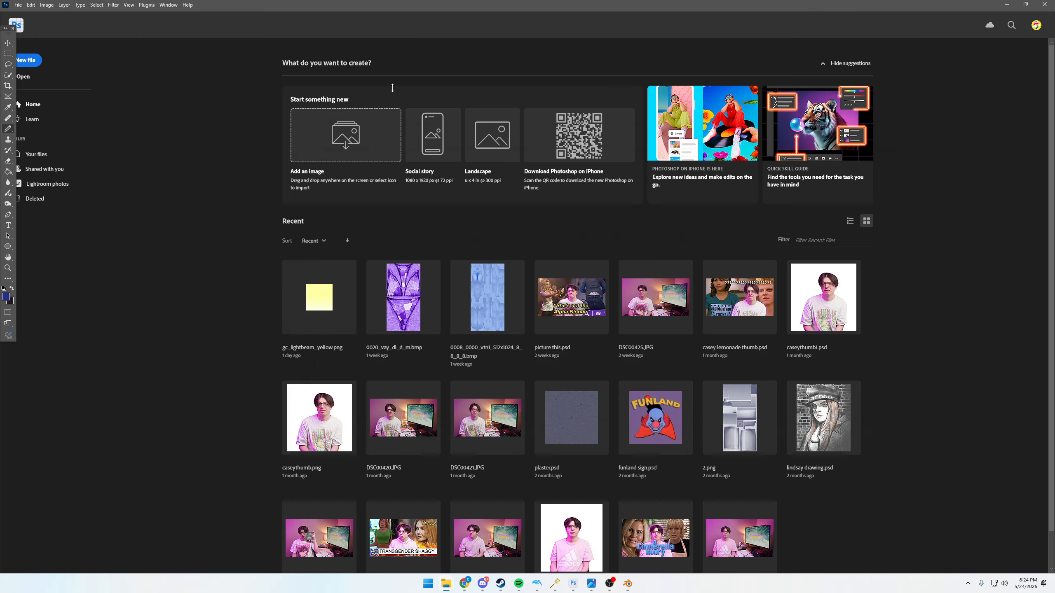
- Outline the green square in the texture's upper-right corner with a one-pixel blue border using the Pencil tool
left_click(7, 268)
left_click(471, 257)
left_click(476, 288)
left_click_drag(476, 288, 496, 285)
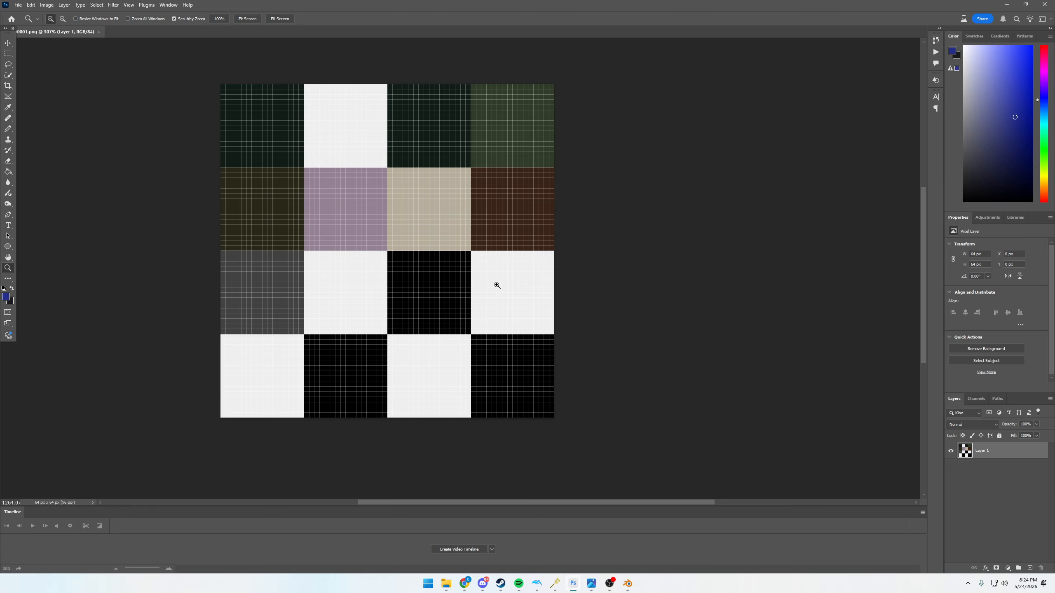
mouse_move(408, 223)
left_mouse_down()
mouse_move(387, 224)
mouse_move(406, 220)
left_mouse_up()
scroll(401, 207, "up", 2)
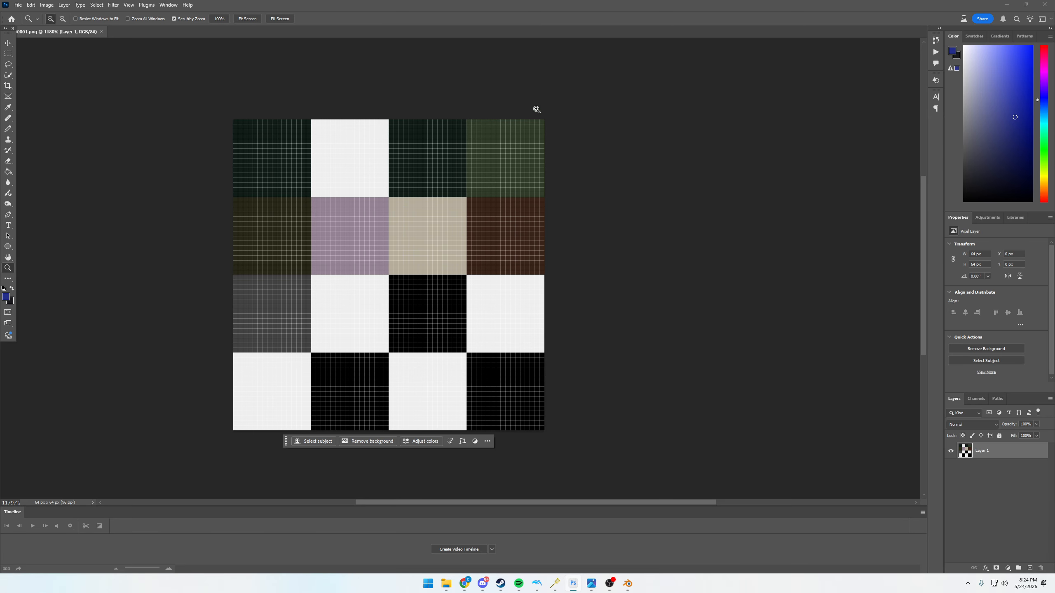
left_click_drag(514, 99, 532, 92)
left_click_drag(524, 160, 487, 201)
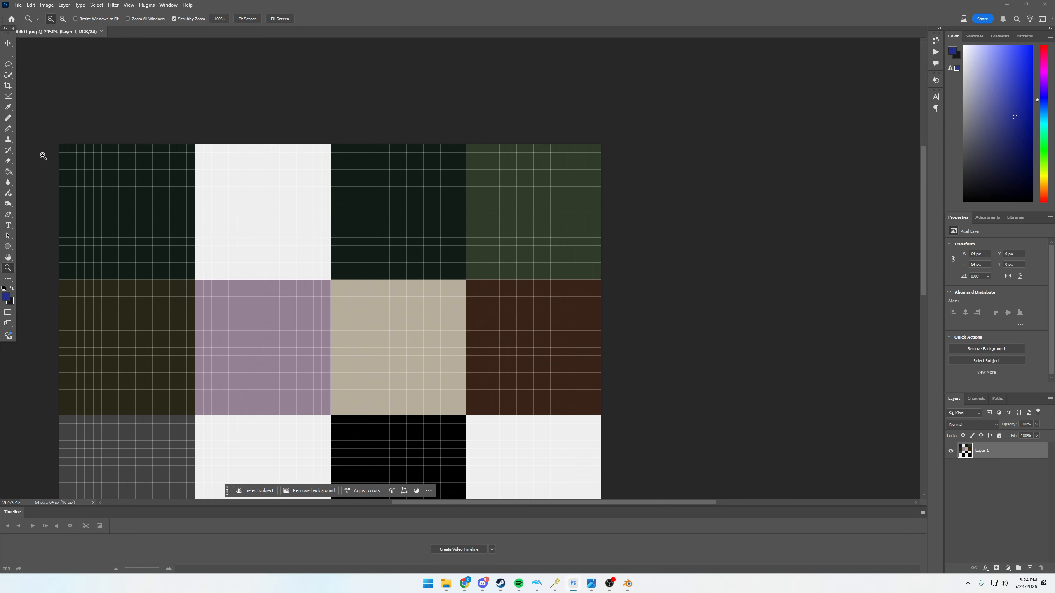
left_click(9, 129)
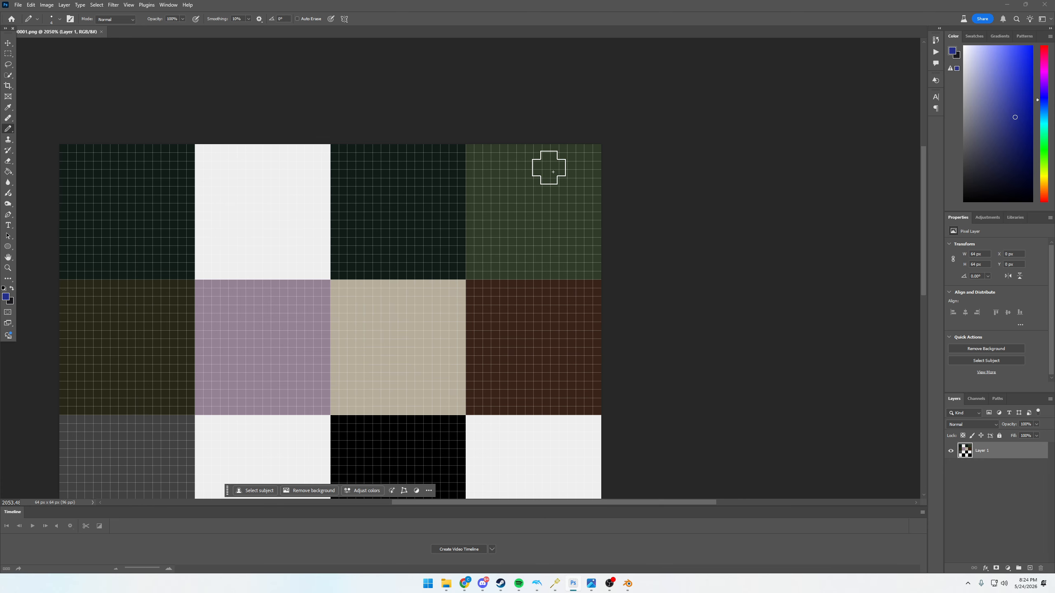
left_click(470, 148)
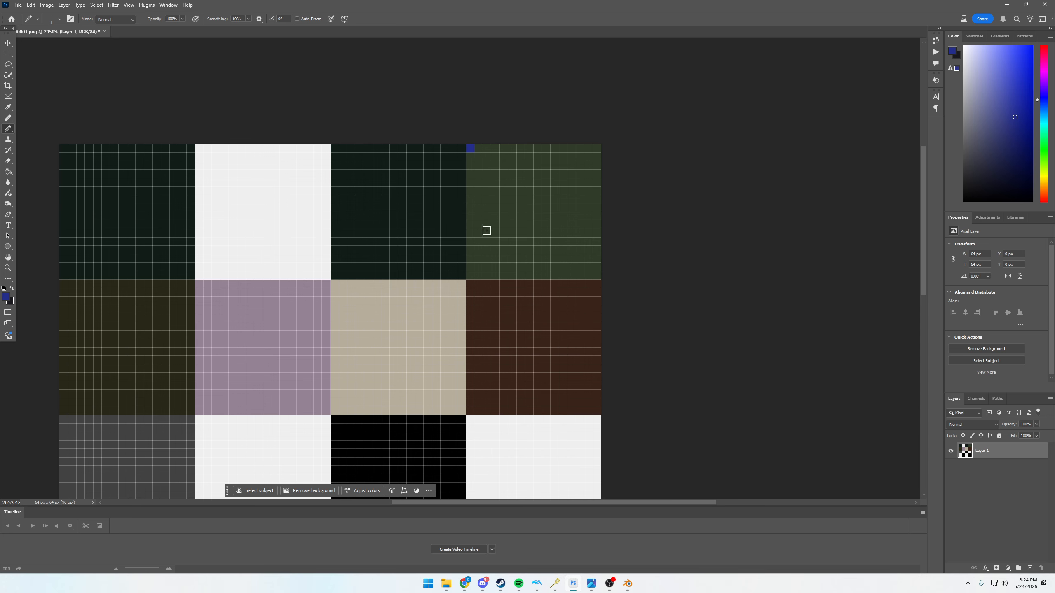
left_click(470, 275, "shift")
left_click(597, 276, "shift")
left_click(596, 148, "shift")
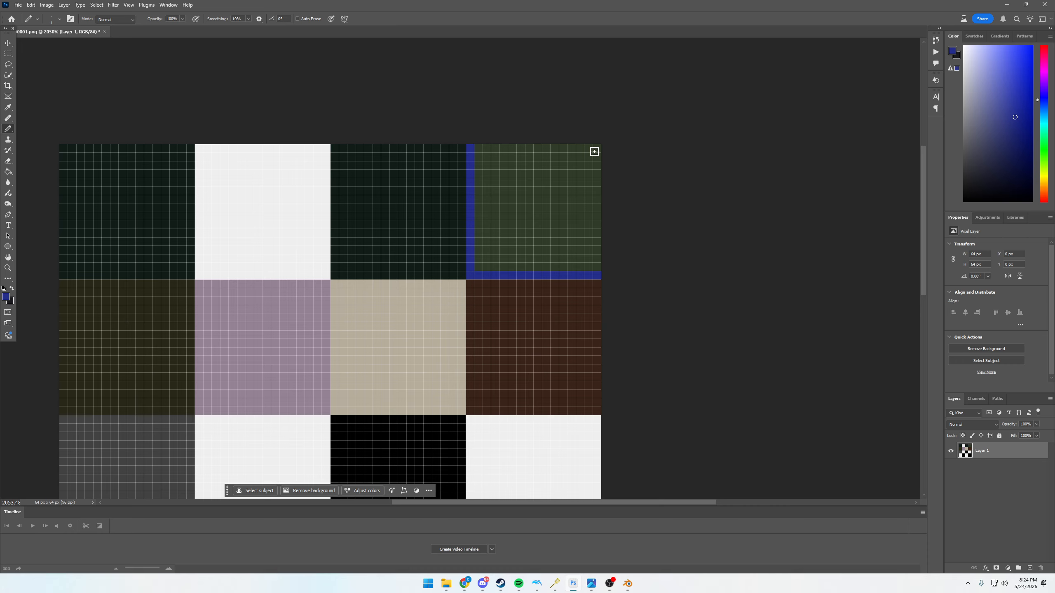
left_click(473, 148, "shift")
- Enlarge the pencil and fill the inside of the outlined square with solid blue
key("bracketright")
key("bracketright")
key("bracketright")
mouse_move(575, 239)
left_mouse_down()
mouse_move(488, 261)
mouse_move(486, 162)
mouse_move(515, 230)
mouse_move(575, 190)
mouse_move(581, 170)
mouse_move(567, 176)
left_mouse_up()
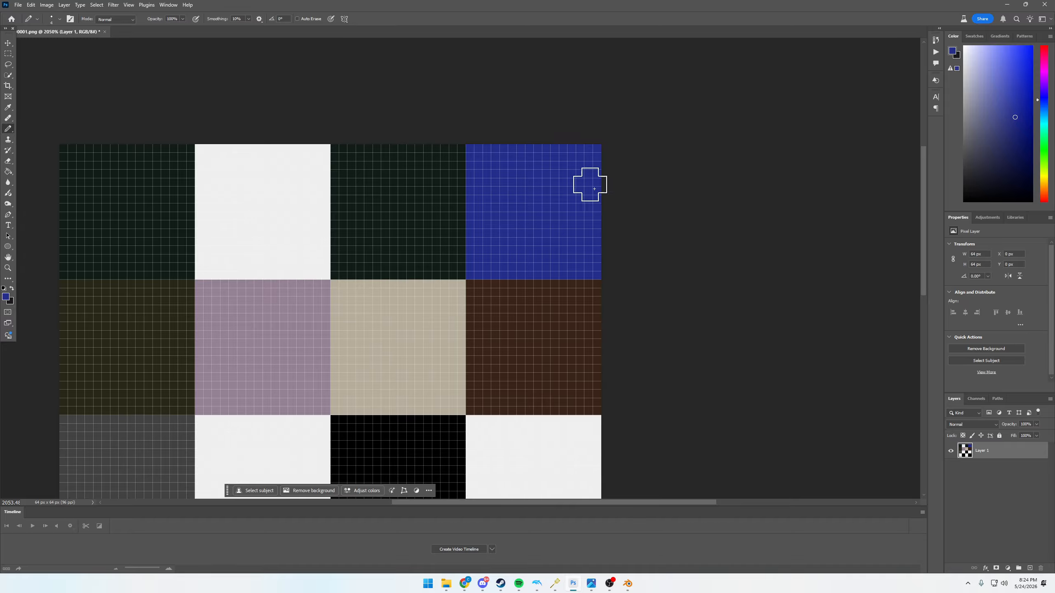
- Start exporting the edited texture with Export As in PNG format at 64 x 64 px and 100% scale
left_click(8, 267)
mouse_move(281, 269)
left_mouse_down()
mouse_move(258, 279)
mouse_move(274, 279)
left_mouse_up()
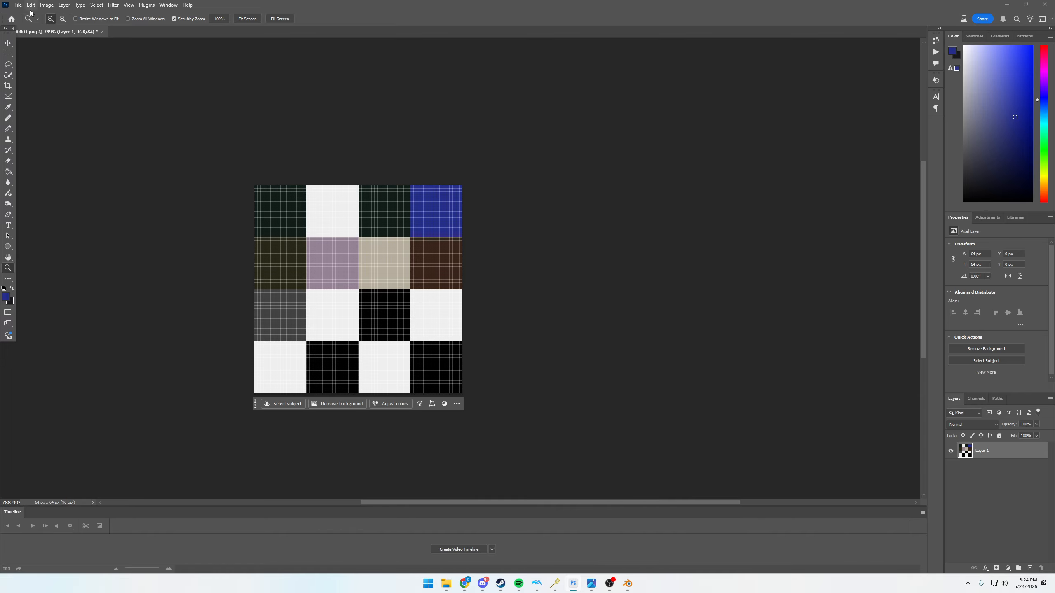
left_click(18, 6)
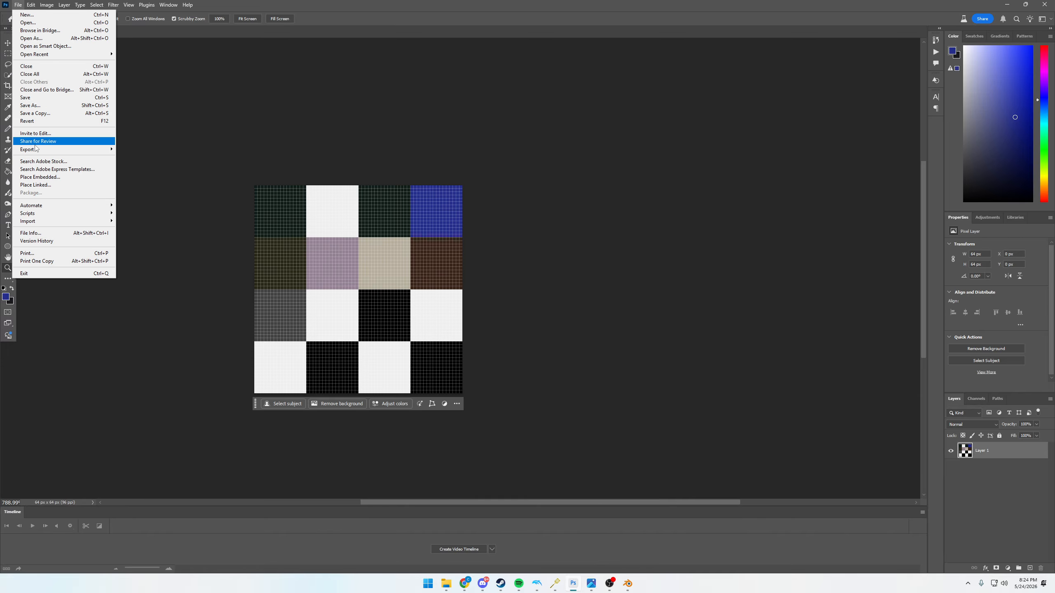
mouse_move(30, 152)
left_click(143, 155)
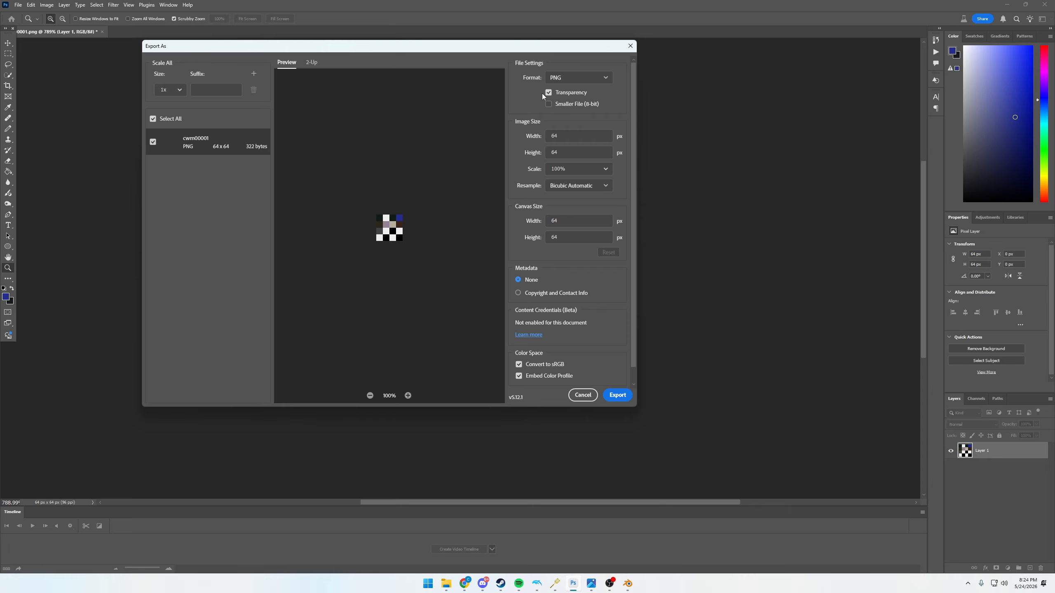
left_click(605, 396)
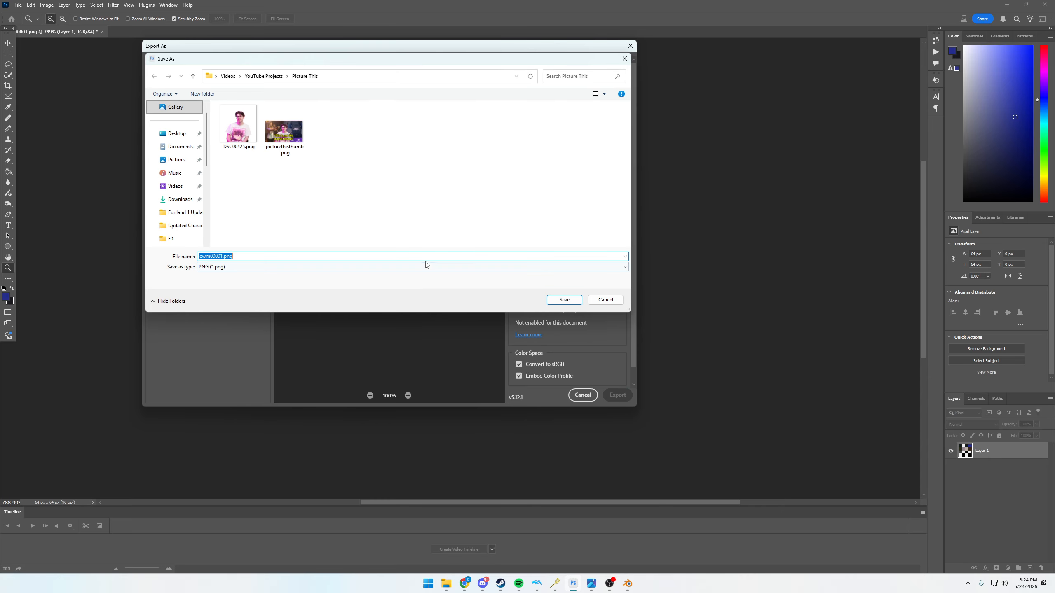
- Save the exported cwm00001.png into Scooby Doo Tutorial Files > Character Files > Updated Character under Documents
scroll(206, 162, "down", 3)
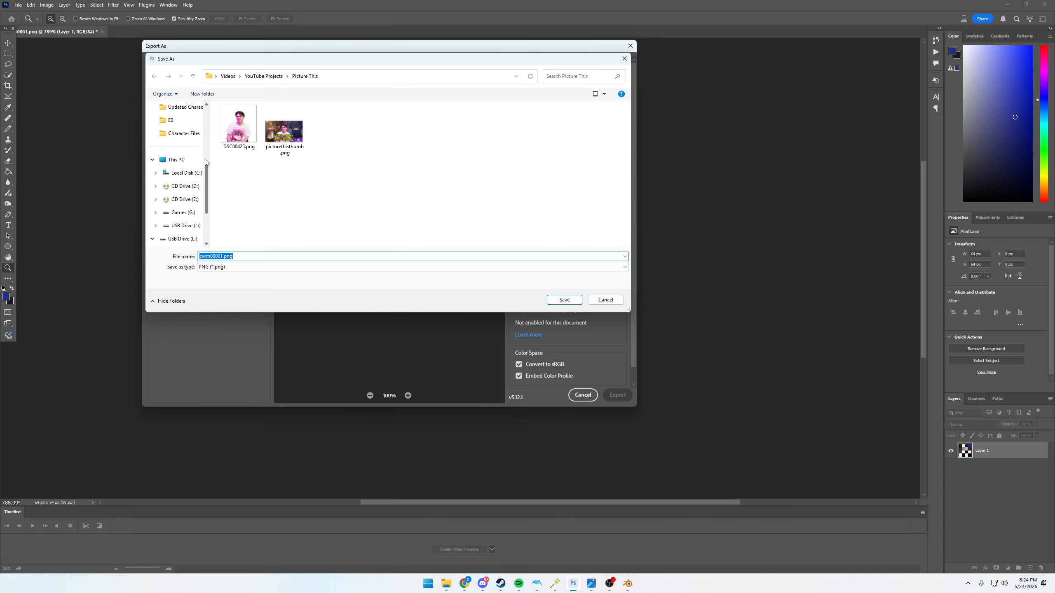
scroll(206, 175, "up", 3)
left_click(178, 162)
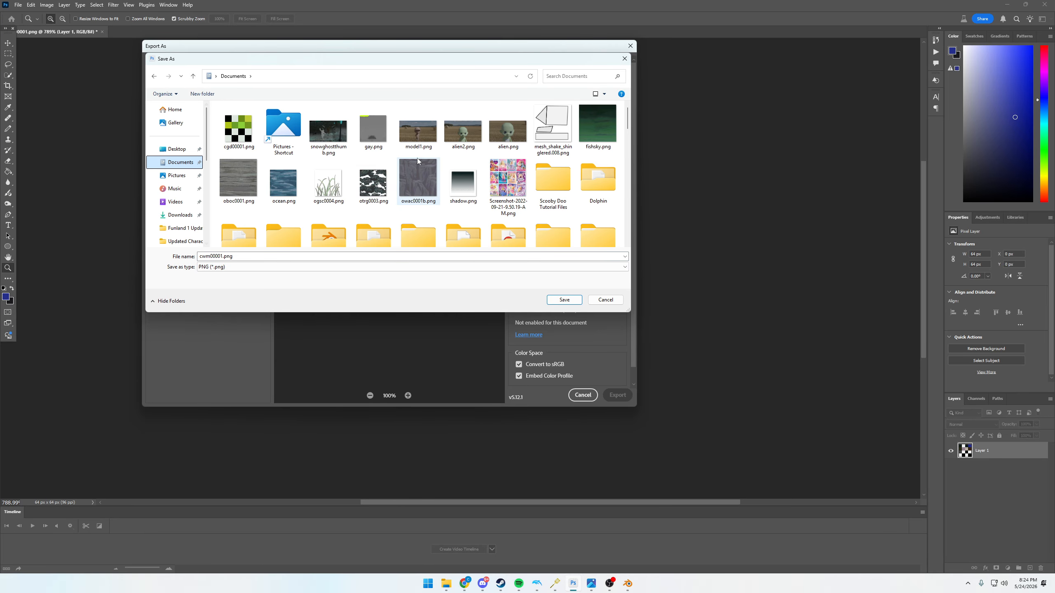
scroll(393, 169, "down", 1)
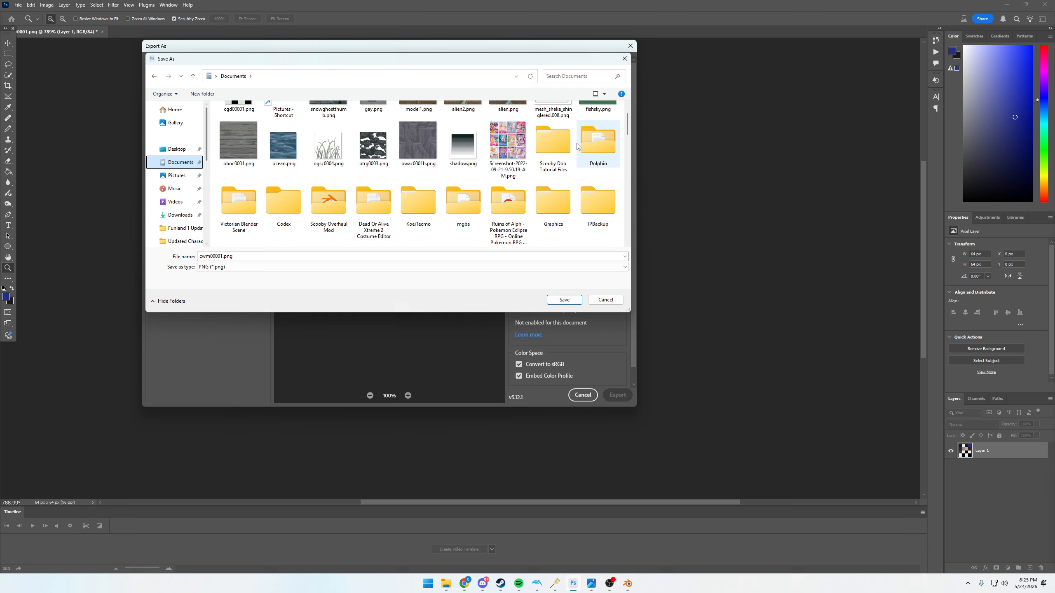
double_click(553, 144)
double_click(241, 118)
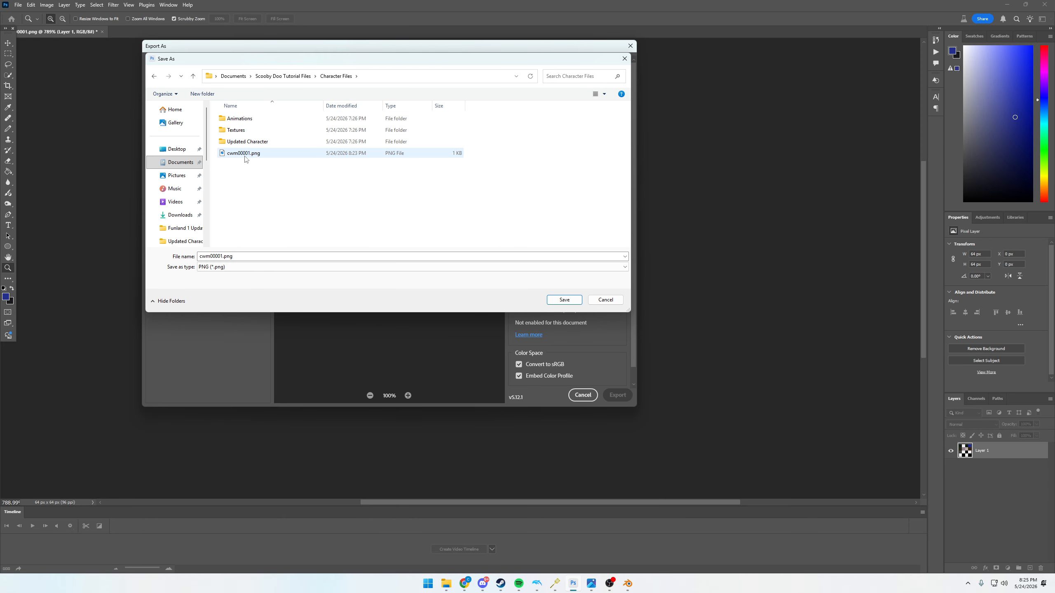
double_click(250, 141)
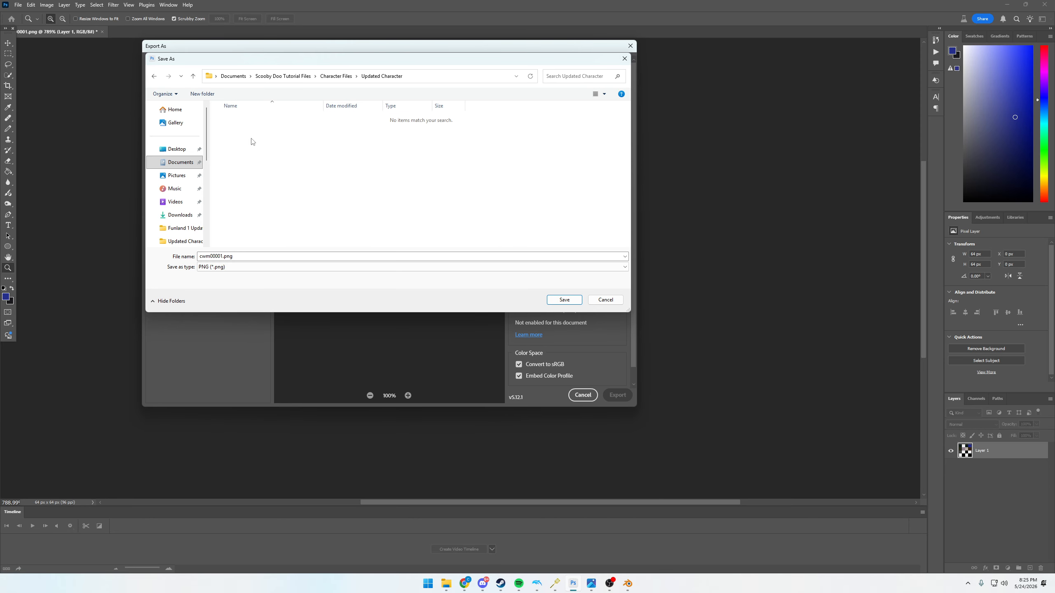
left_click(564, 300)
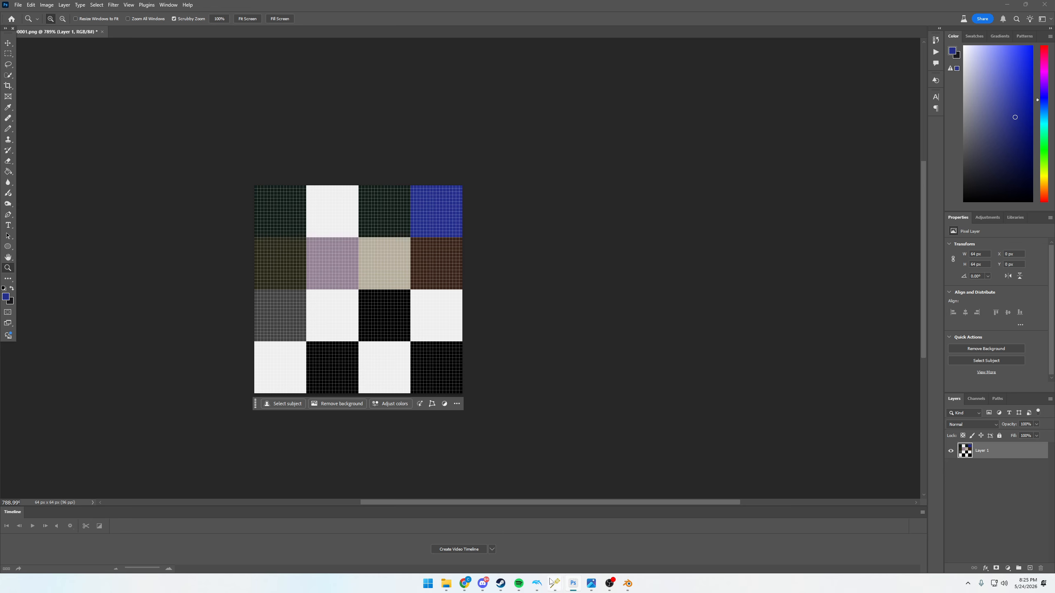
- Look up cwm00001.png in the Character Files folder in File Explorer, and return to Industrial Park with the wolfman selected
mouse_move(555, 584)
left_click(539, 553)
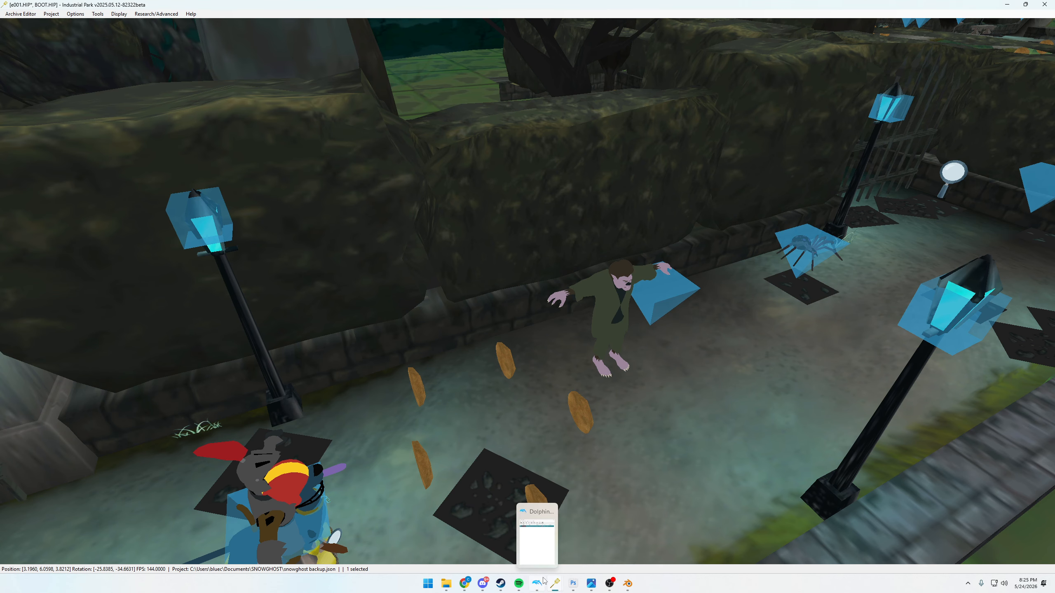
mouse_move(446, 583)
left_click(396, 536)
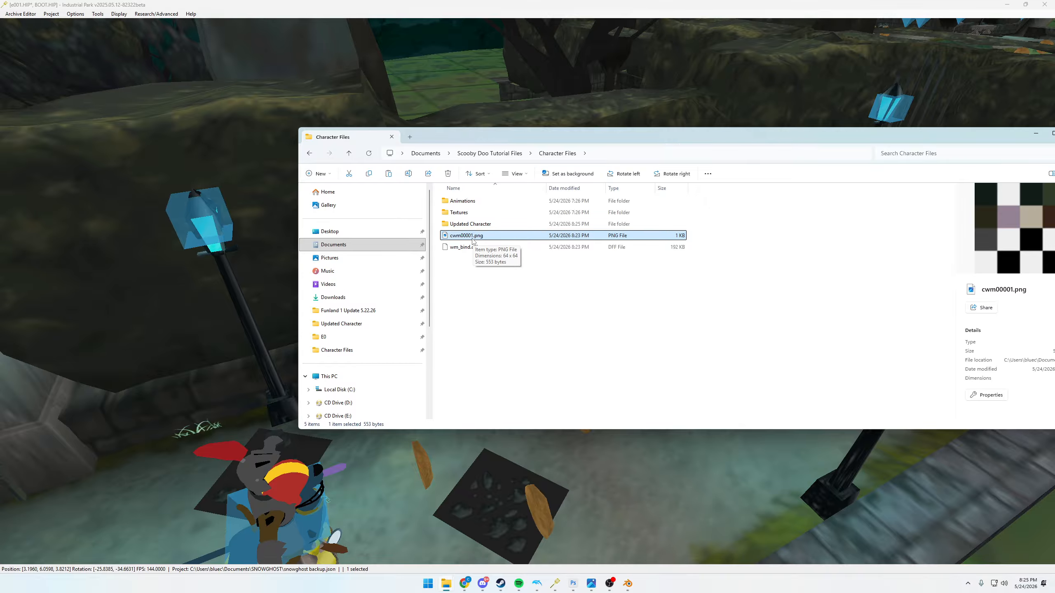
left_click(568, 539)
left_click(628, 321)
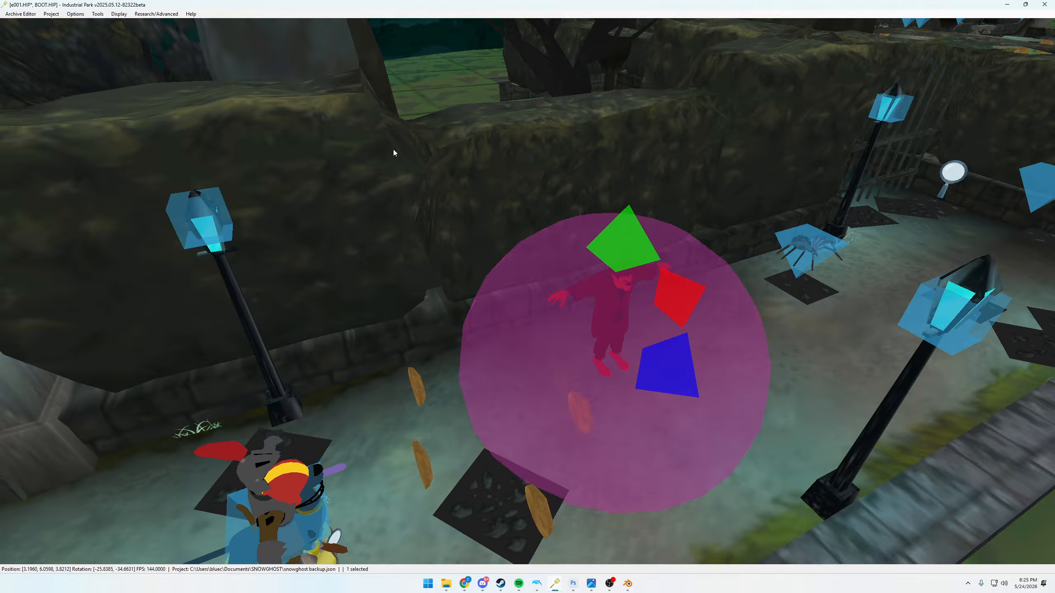
- Open the e001.HIP archive editor and find the cwm00001.RW3 texture by filtering the assets for "cwm"
left_click(29, 14)
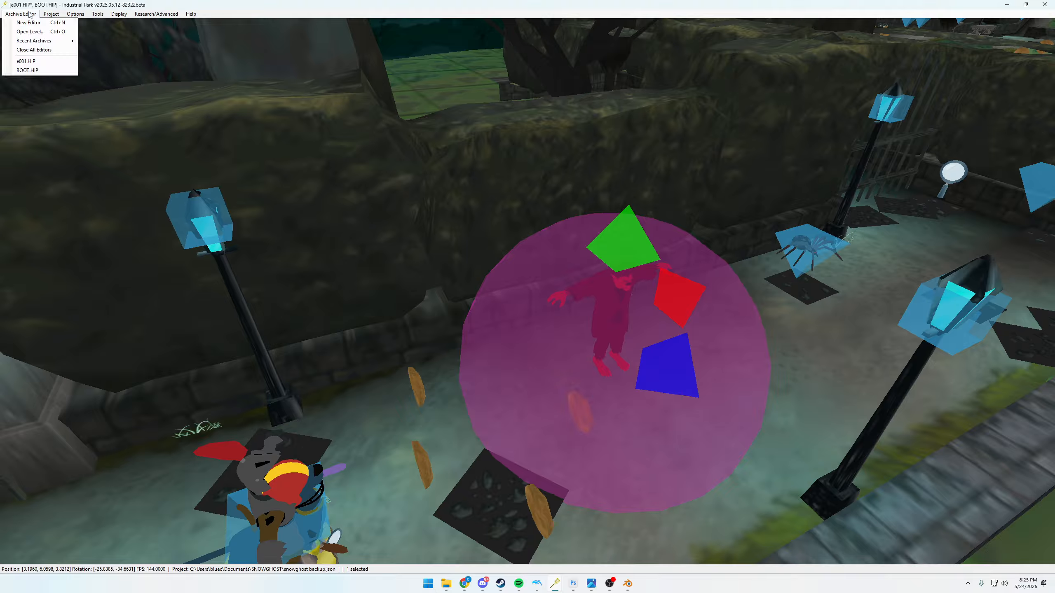
left_click(25, 61)
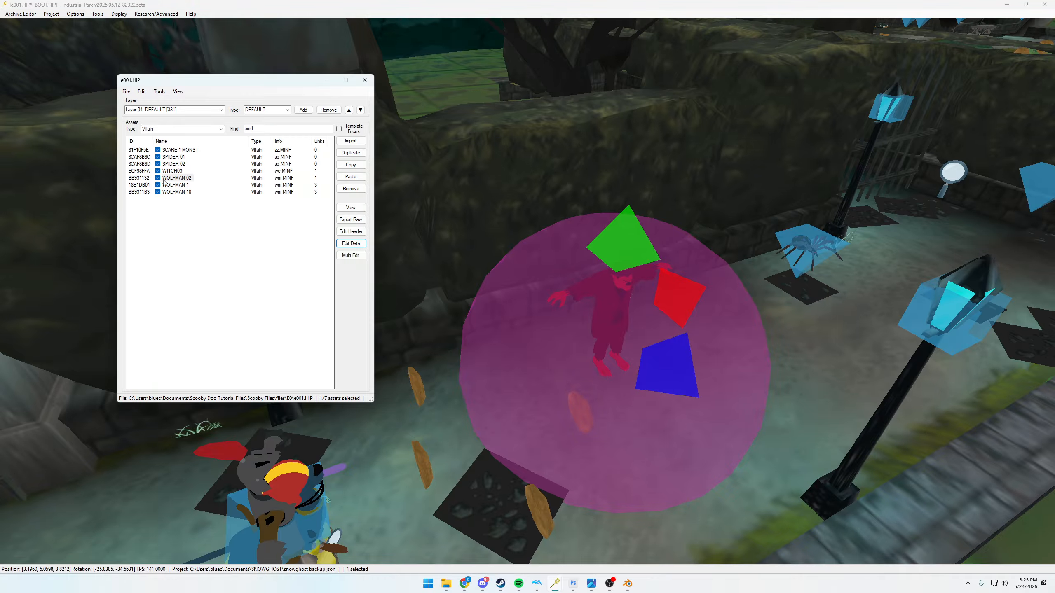
left_click_drag(218, 75, 218, 75)
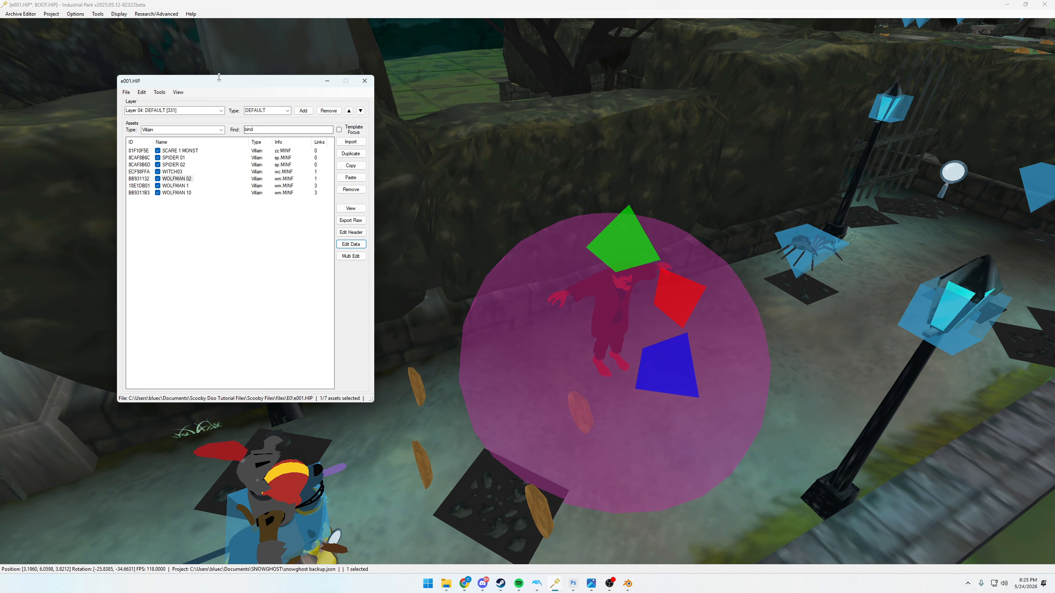
double_click(262, 129)
type("cwm")
left_click(180, 152)
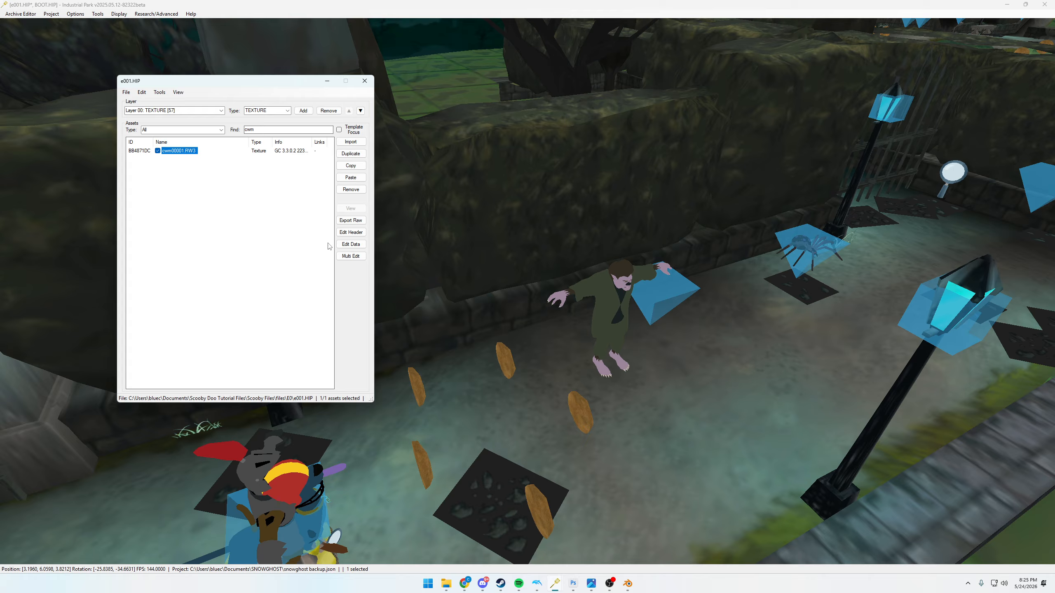
- Filter the assets for "bind" and check which texture the wm_bind.dff model uses in its data
left_click_drag(262, 131, 213, 130)
type("bind")
left_click(173, 171)
left_click(351, 244)
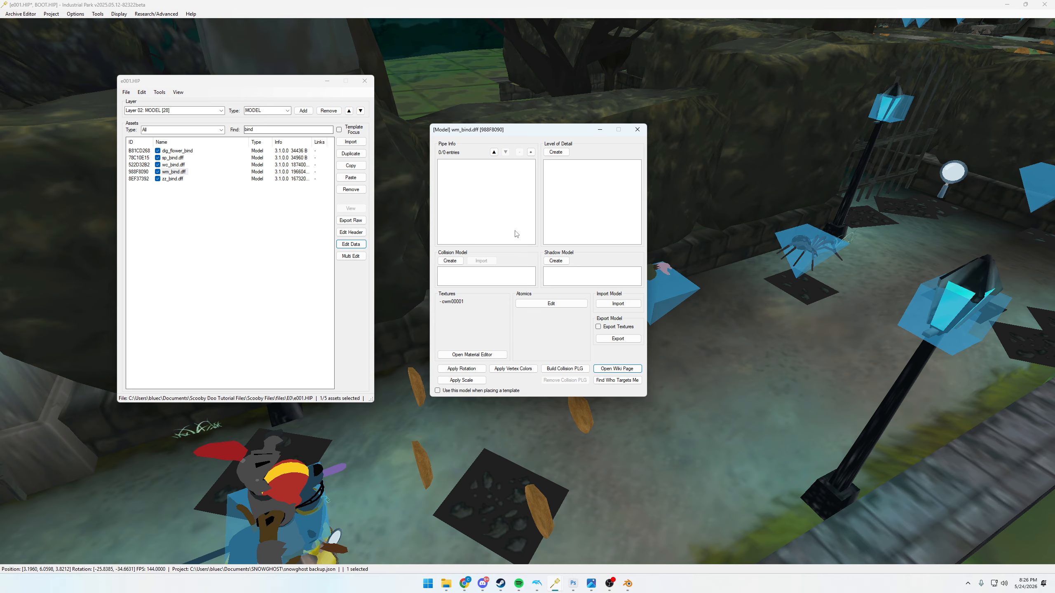
left_click(637, 129)
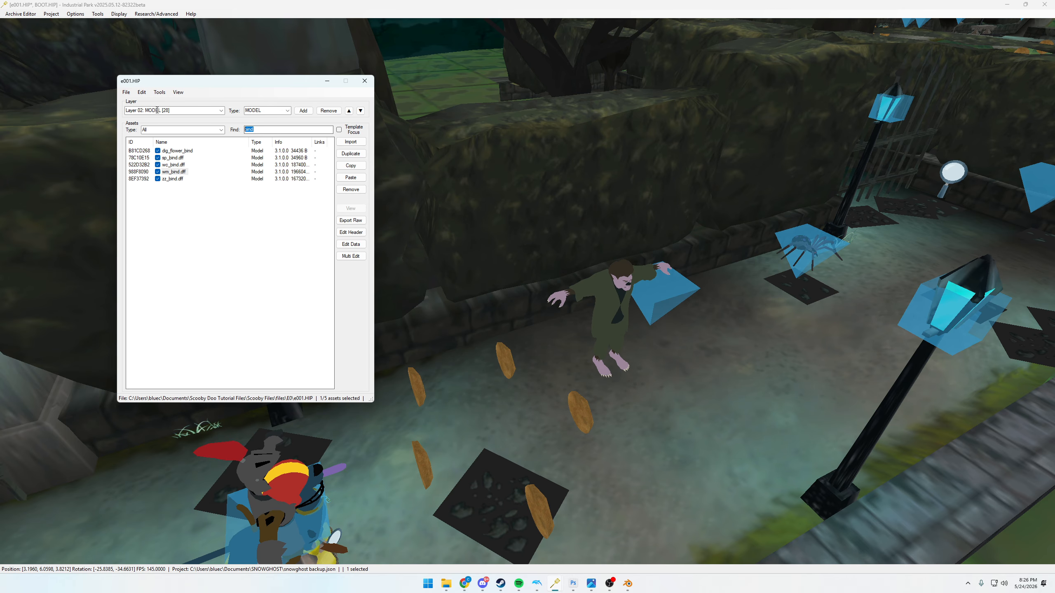
- Filter the assets for "cwm" again and select the cwm00001.RW3 texture
type("cw")
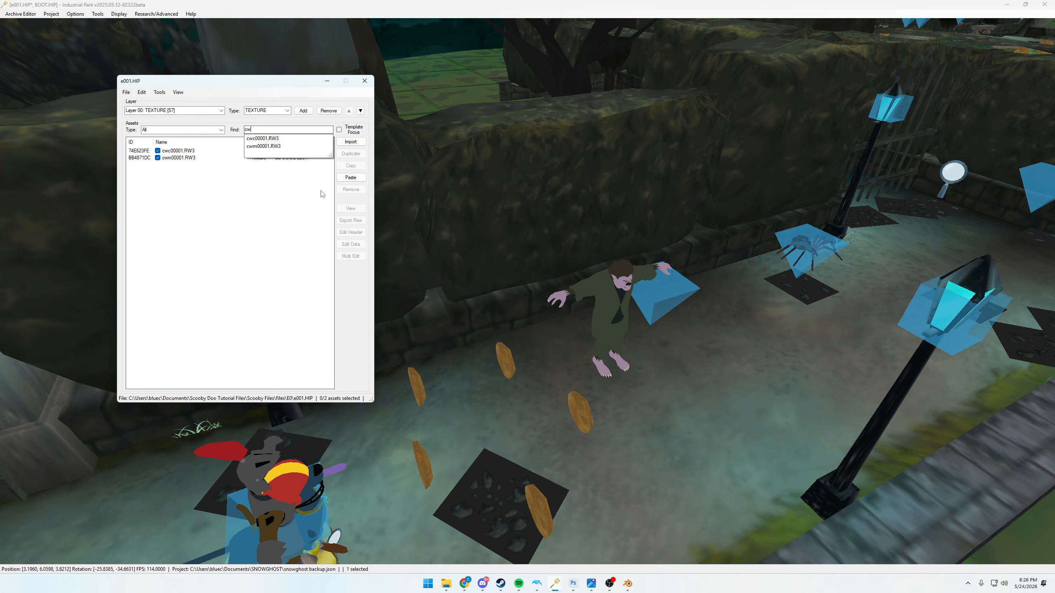
type("m")
left_click(218, 177)
left_click(188, 152)
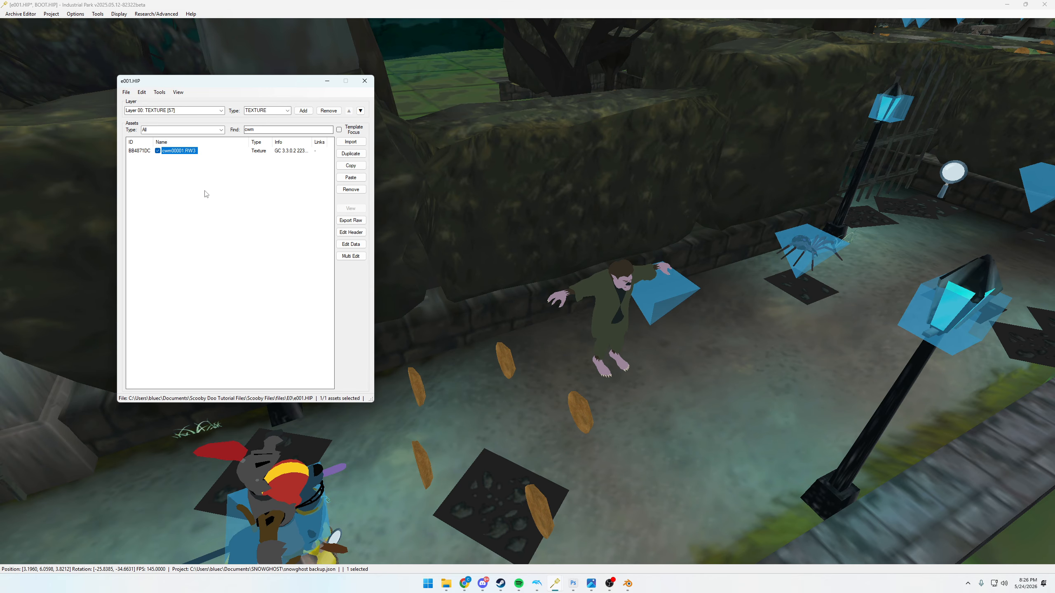
left_click(343, 246)
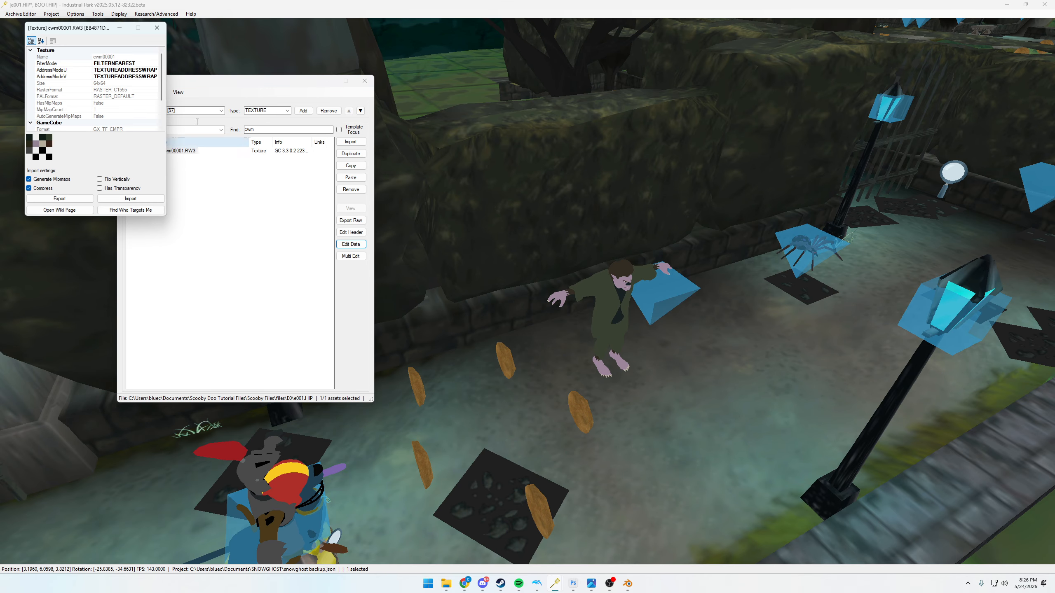
left_click_drag(100, 30, 490, 99)
left_click(521, 266)
left_click(1045, 5)
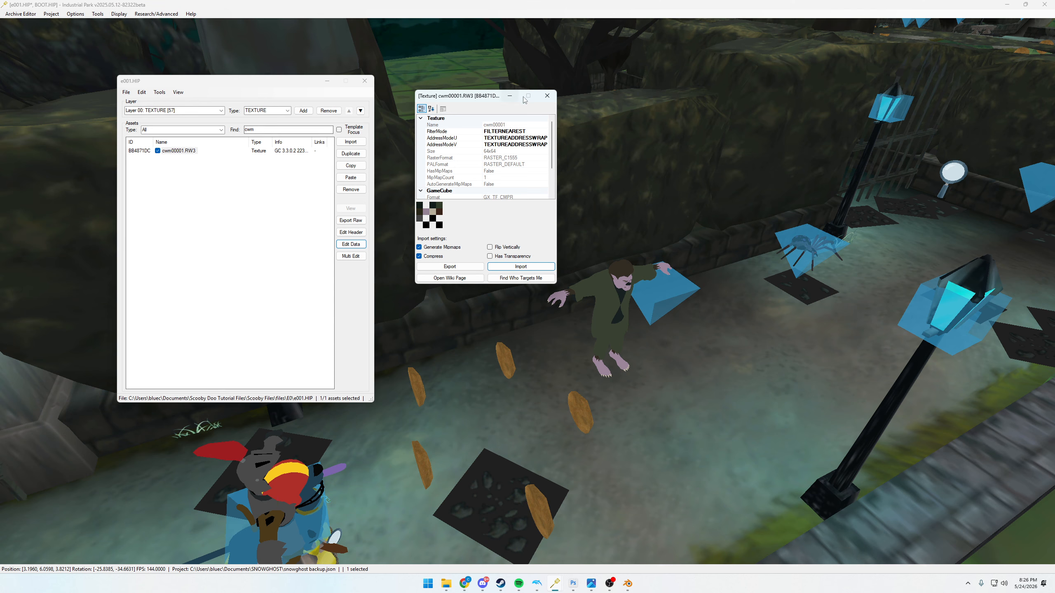
left_click(547, 100)
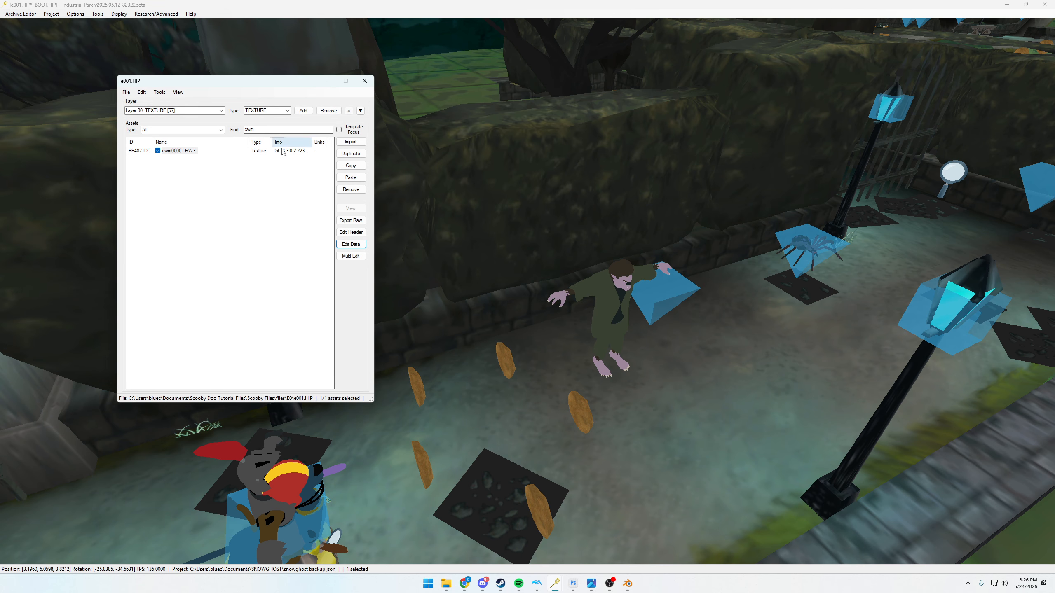
- Remove the original cwm00001.RW3 texture from the archive and check the wolfman in the scene
left_click(182, 153)
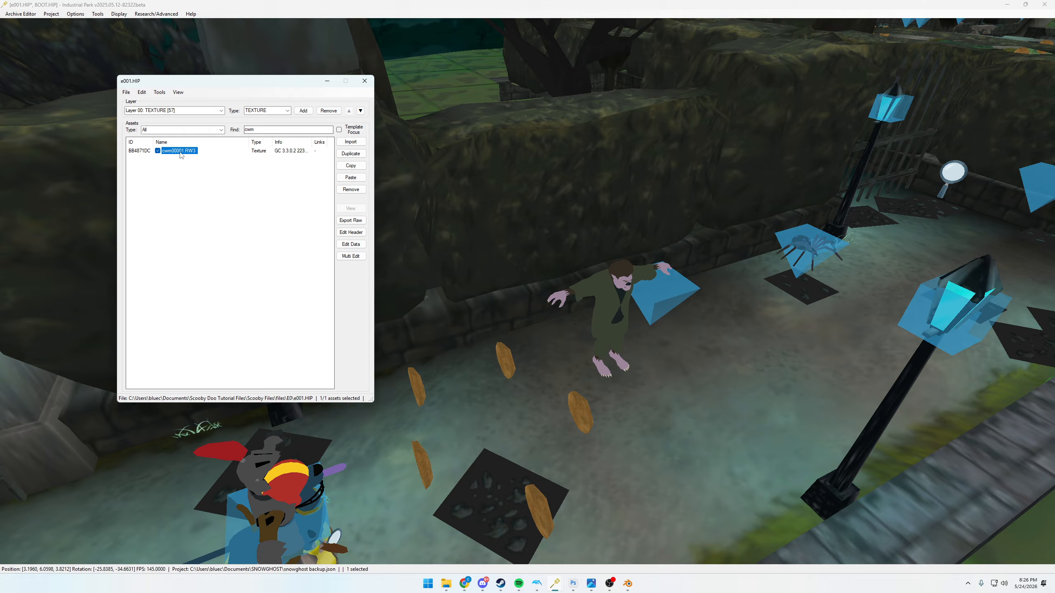
left_click(349, 190)
middle_click_drag(621, 278, 628, 251)
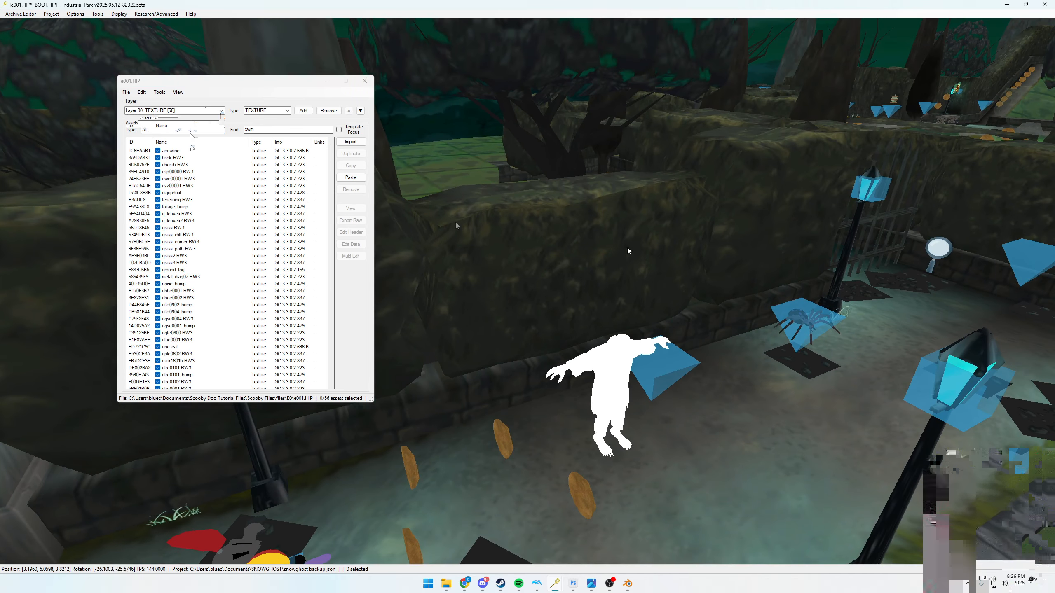
left_click(191, 121)
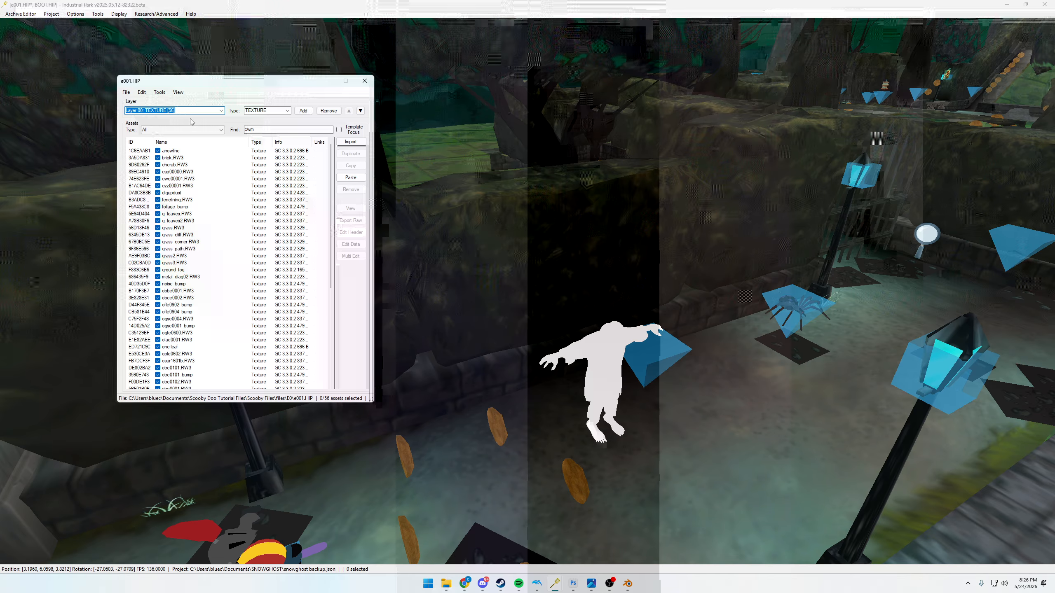
left_click(142, 92)
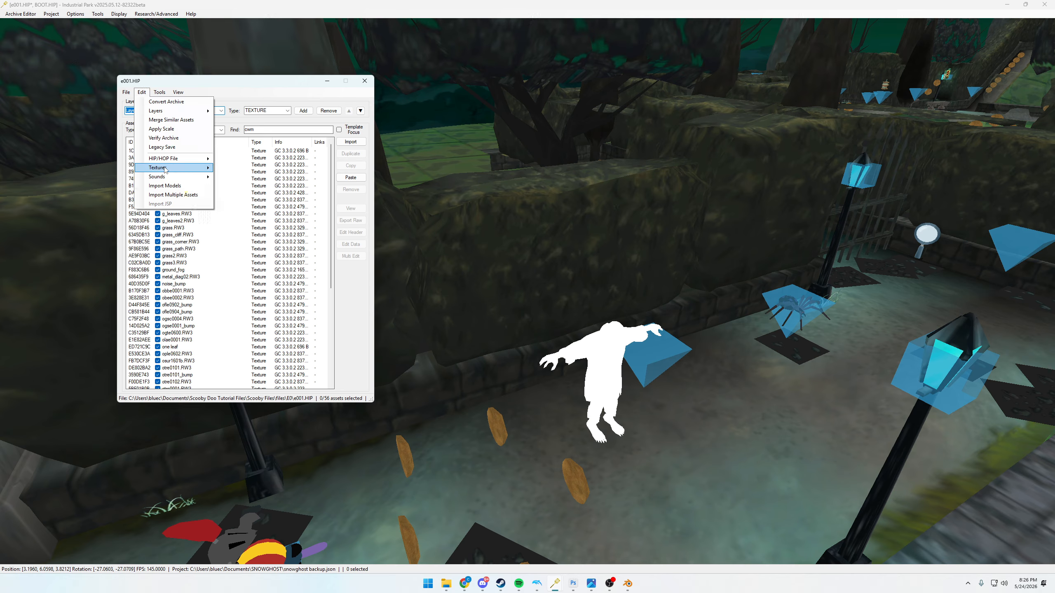
mouse_move(166, 168)
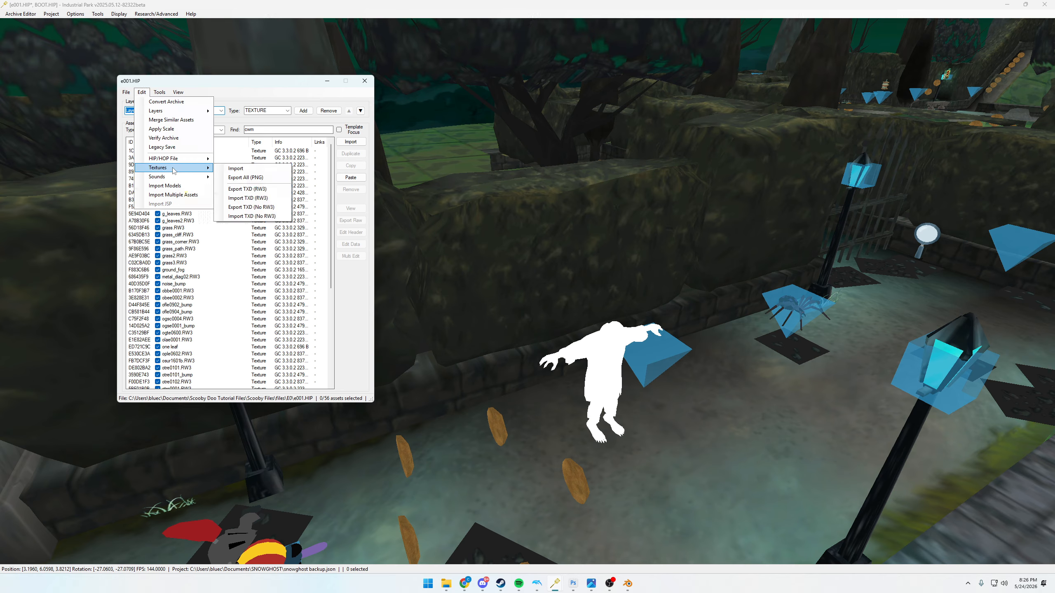
left_click(228, 170)
left_click(563, 216)
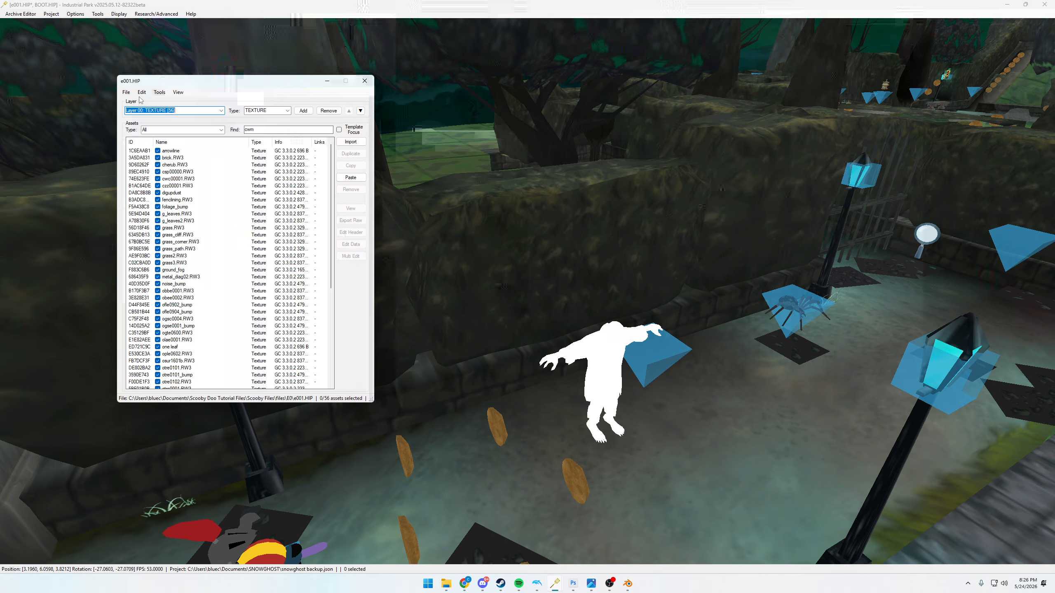
- Import the edited cwm00001.png from the Updated Character folder into the archive's TEXTURE layer
left_click(221, 110)
left_click(175, 119)
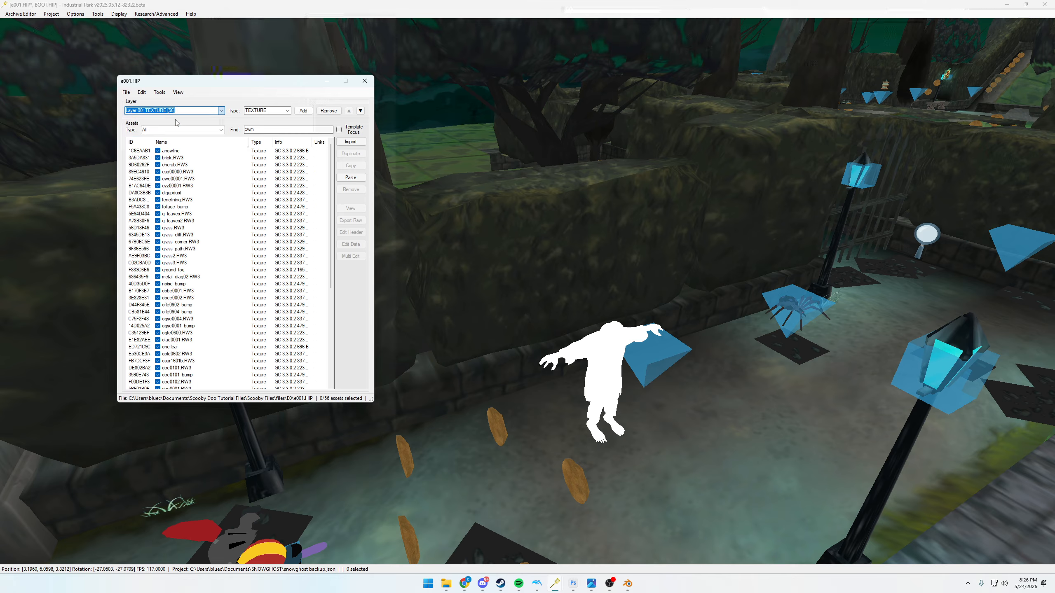
left_click(142, 94)
mouse_move(179, 168)
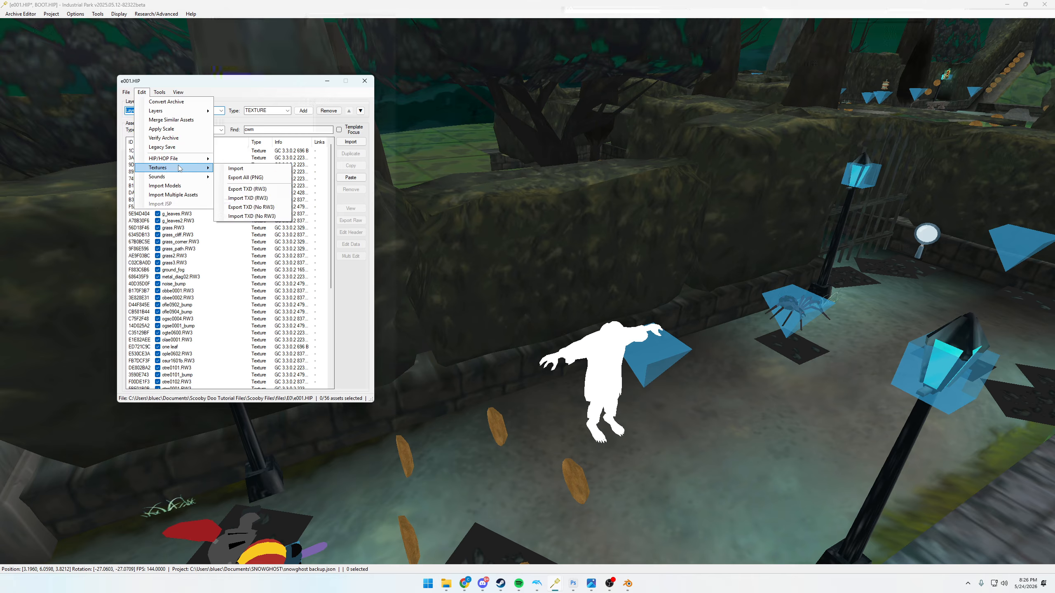
left_click(223, 168)
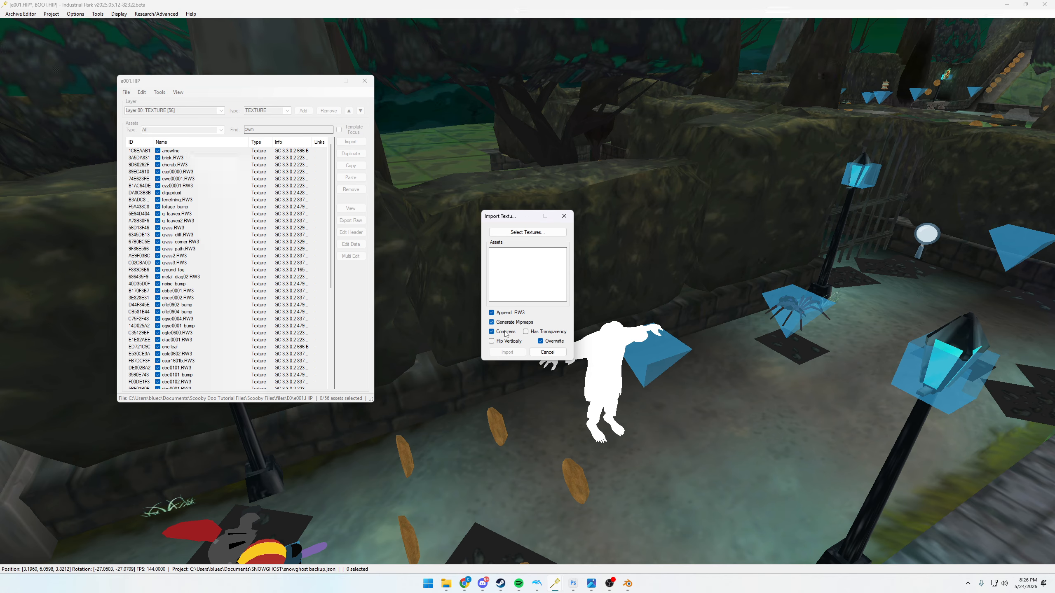
left_click(514, 232)
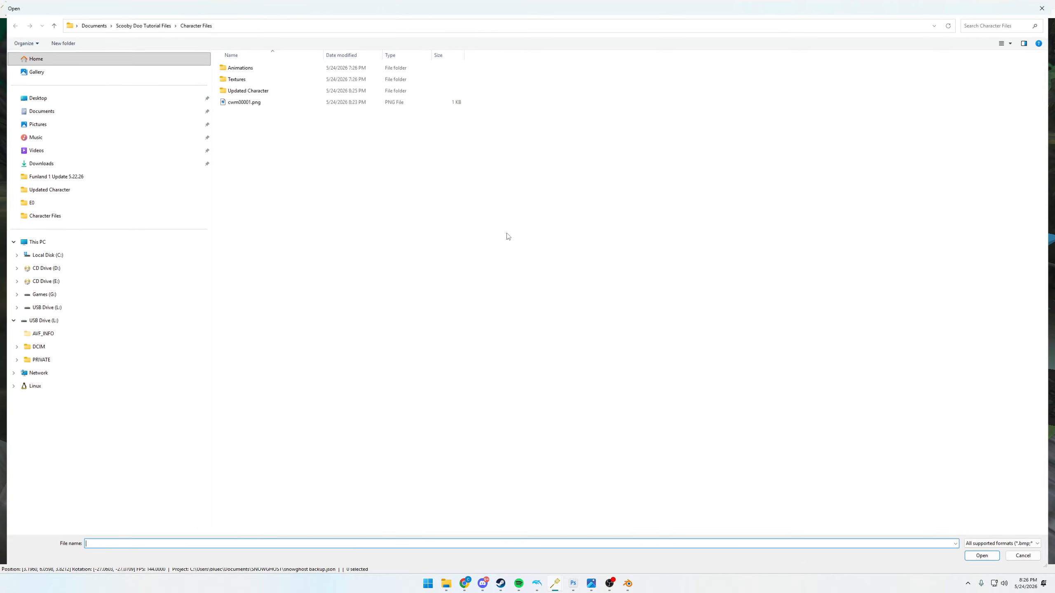
double_click(249, 89)
left_click(246, 71)
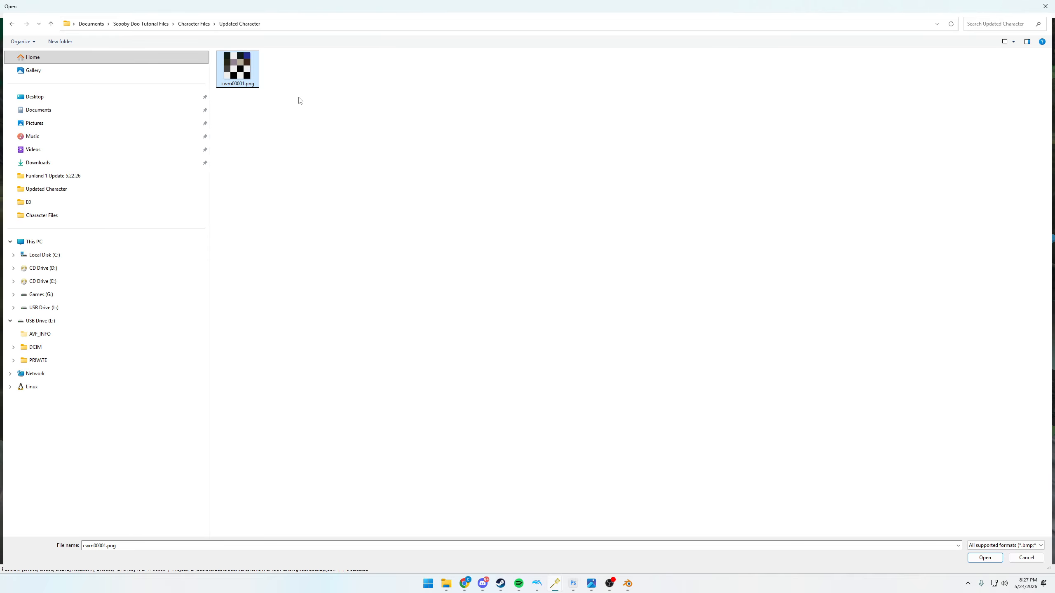
double_click(236, 70)
left_click(508, 351)
- Examine the wolfman model in the scene with its newly imported texture
middle_click_drag(534, 362, 602, 352)
scroll(595, 389, "up", 5)
scroll(595, 389, "down", 4)
right_click_drag(603, 352, 417, 334)
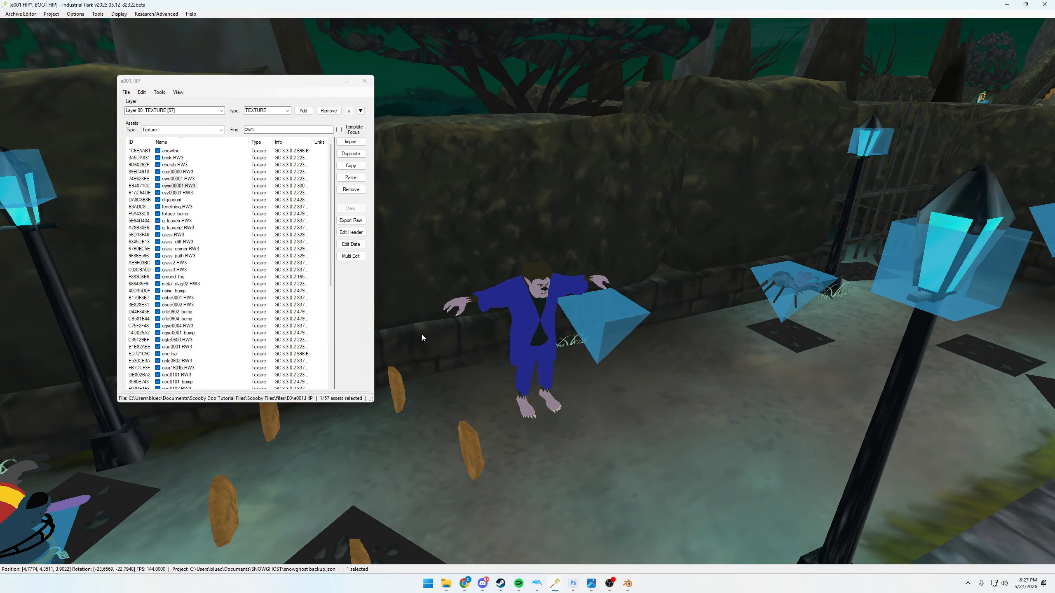
right_click_drag(490, 335, 497, 326)
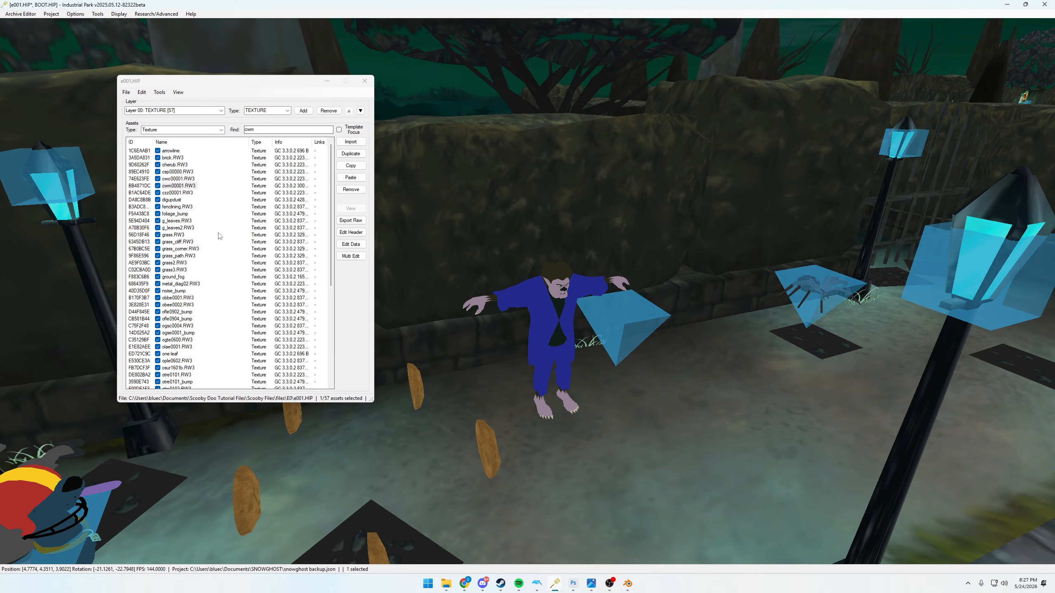
- Filter the assets for "cwm" and inspect the imported cwm00001.RW3 texture's data beside the wolfman model
left_click(266, 142)
key("BackSpace")
type("m")
left_click(192, 151)
left_click(344, 243)
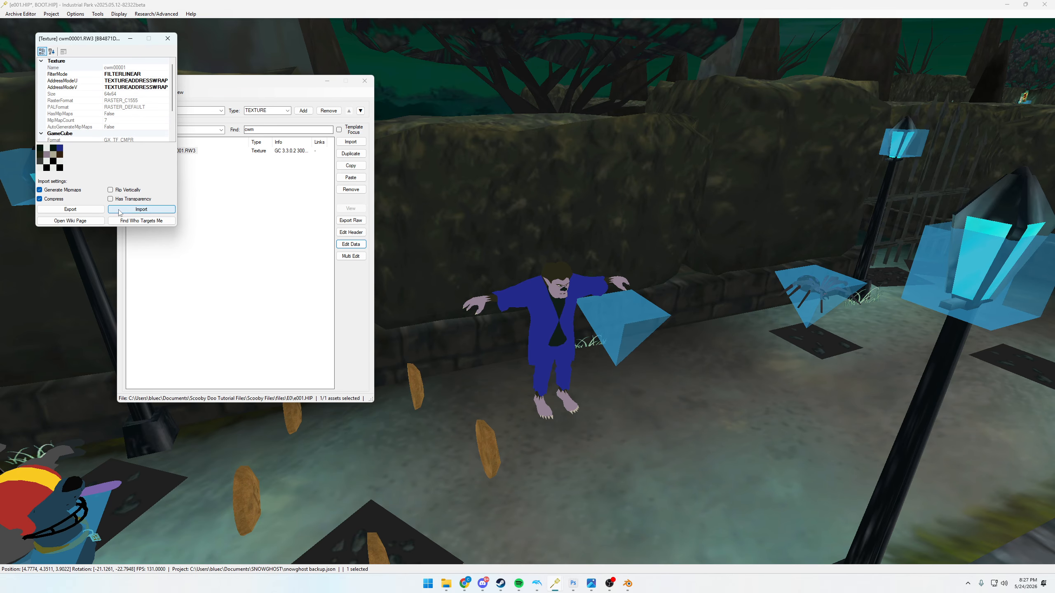
left_click_drag(102, 42, 388, 135)
left_click(542, 302)
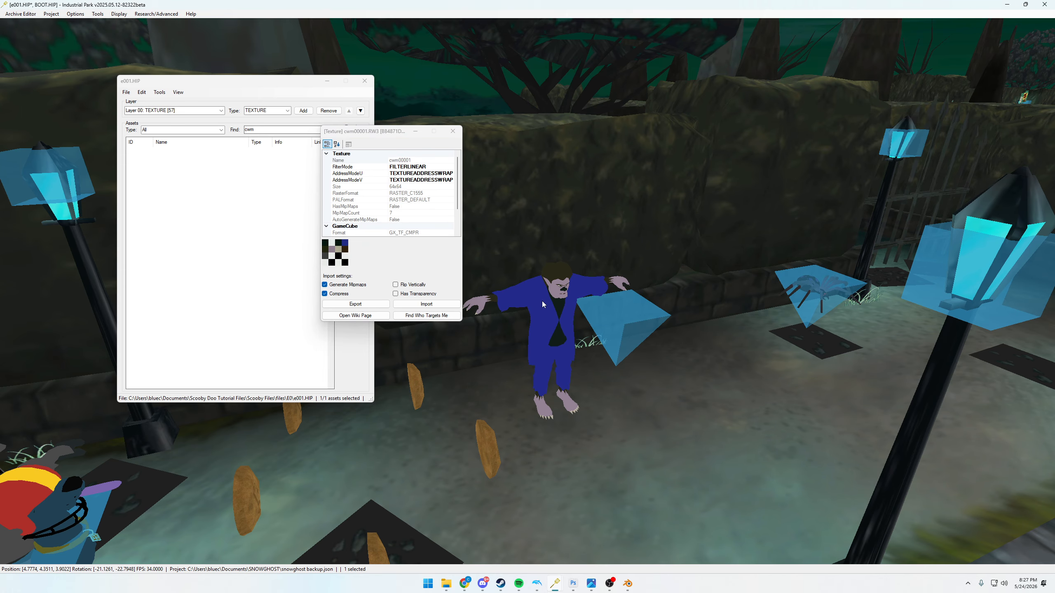
- Examine the wolfman's newly imported texture in the scene from several angles and distances
left_click(660, 248)
left_click(580, 289)
left_click(556, 404)
middle_click_drag(551, 400, 643, 354)
key("a")
key("s")
key("w")
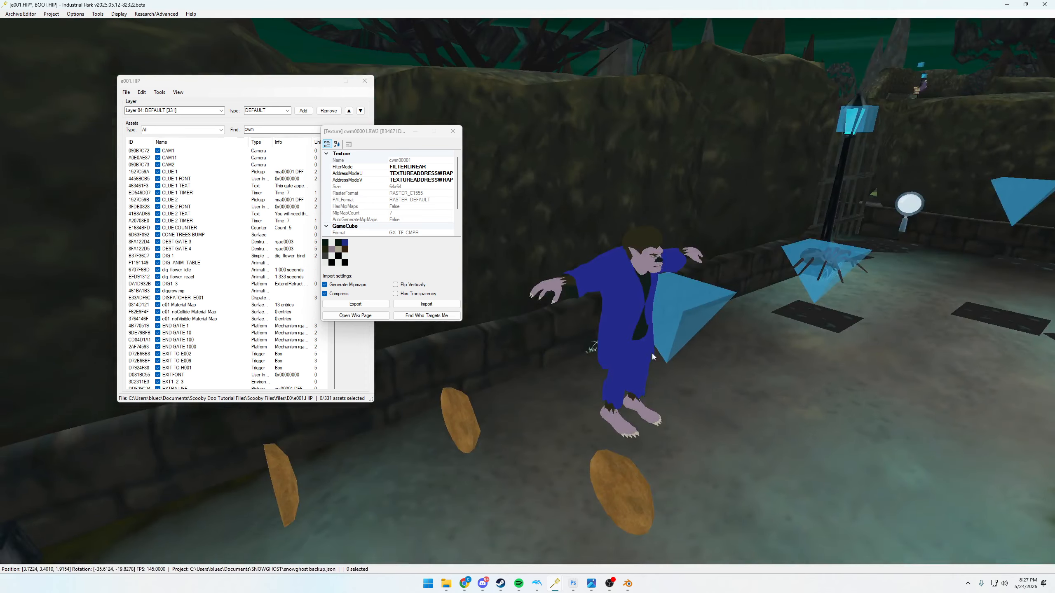
key("s")
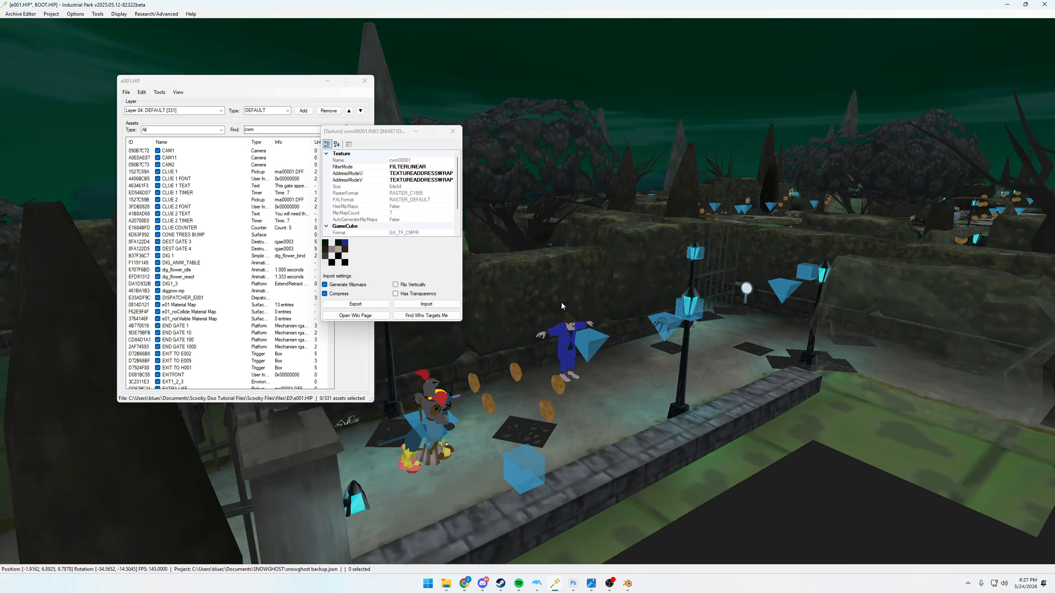
key("w")
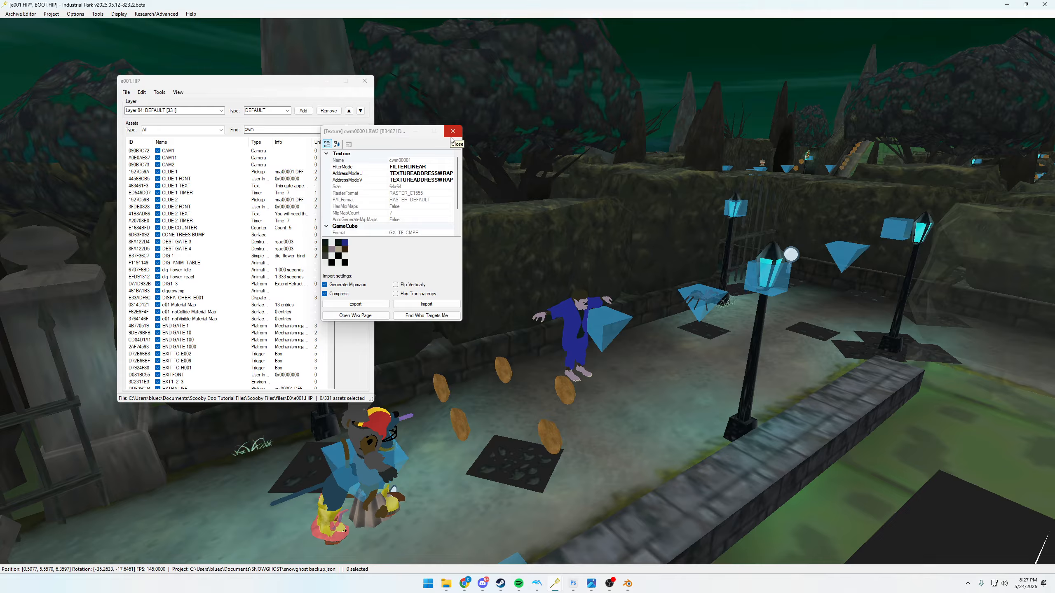
- Close the cwm00001.RW3 data window and look over the wolfman and the surrounding path
left_click(452, 137)
middle_click_drag(621, 263, 498, 268)
key("d")
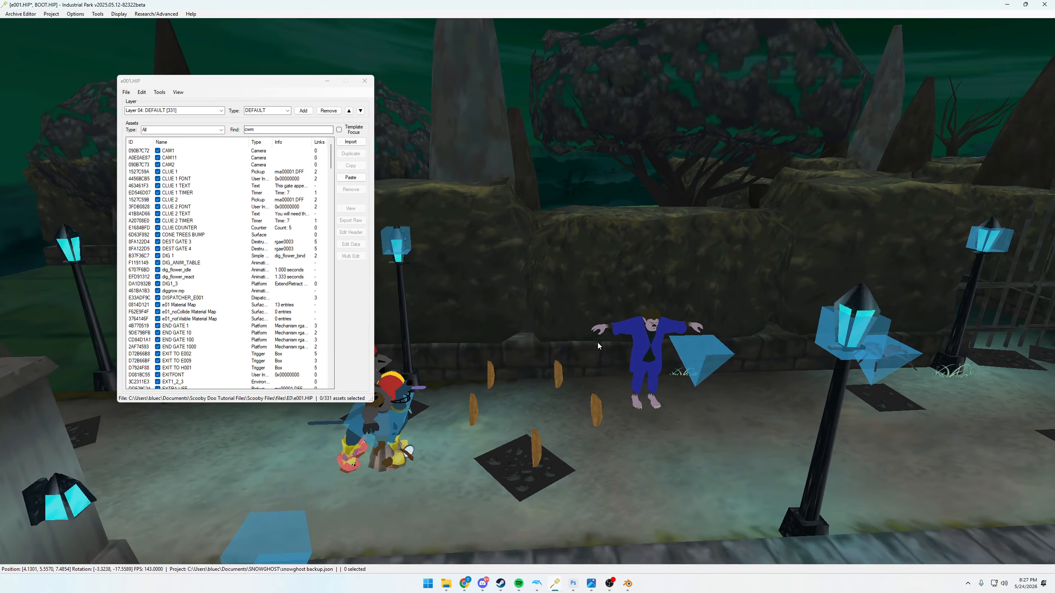
key("a")
key("d")
key("w")
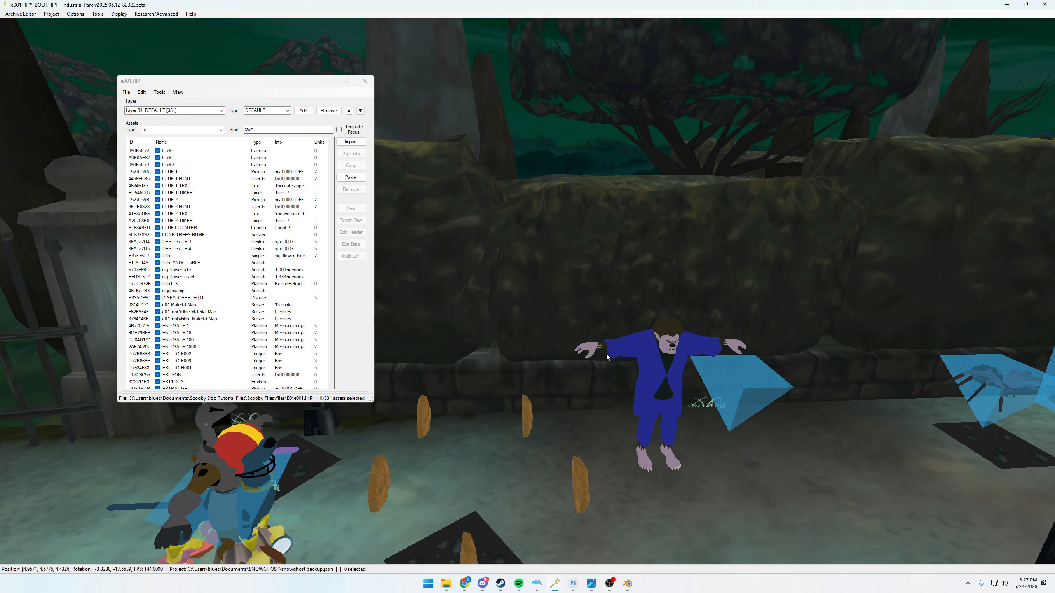
left_click(651, 361)
middle_click_drag(596, 231, 604, 277)
left_click(605, 297)
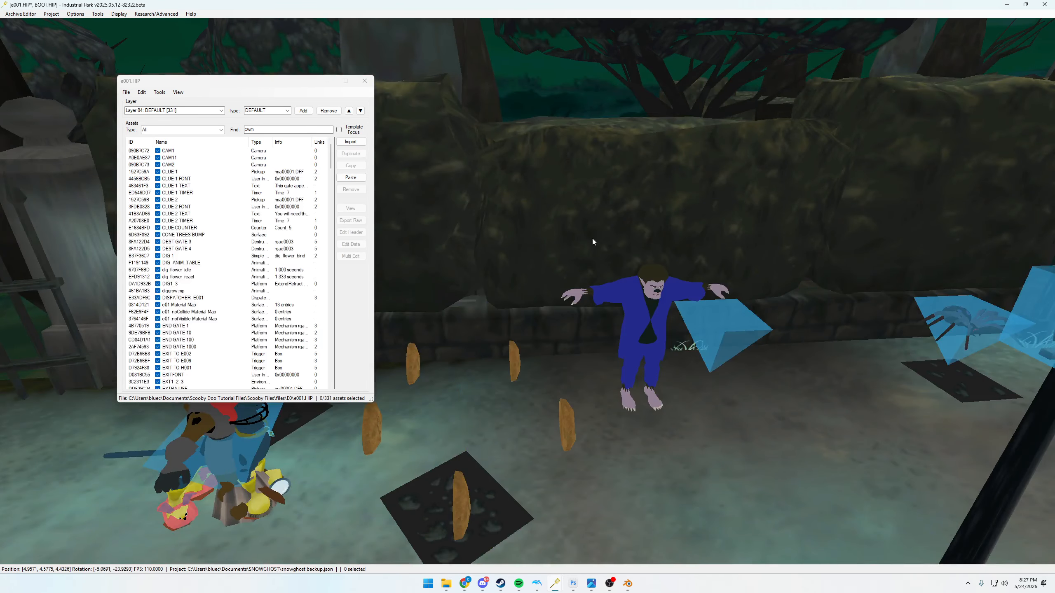
key("s")
key("w")
key("d")
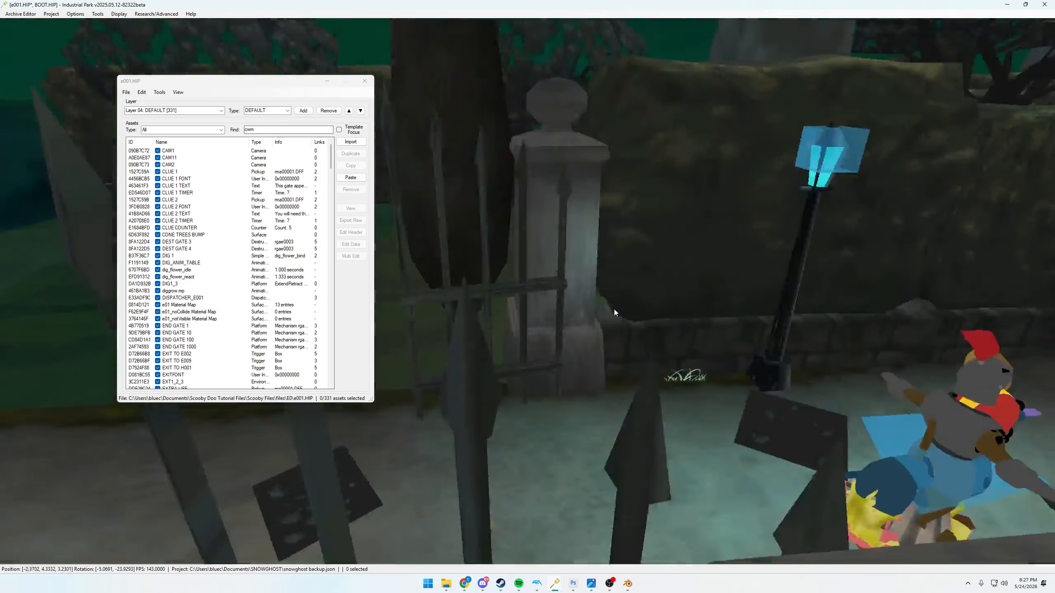
- Select the move point at the spider near the wolfman to identify which enemy it belongs to
key("w")
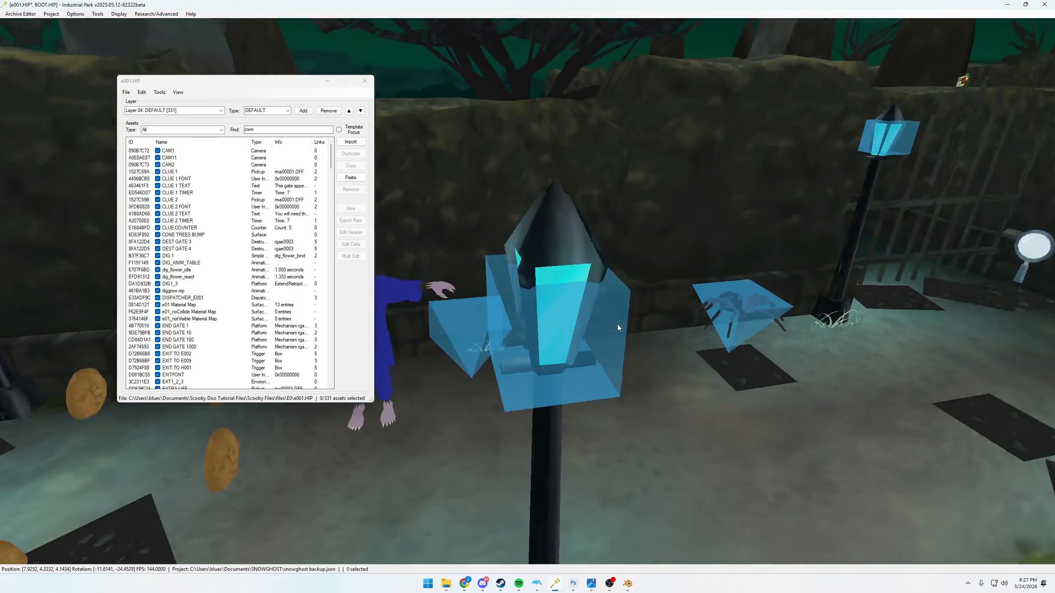
key("a")
key("d")
left_click(561, 287)
mouse_move(623, 317)
middle_mouse_down()
mouse_move(633, 303)
mouse_move(505, 266)
mouse_move(561, 316)
middle_mouse_up()
left_click(688, 272)
key("s")
key("d")
key("w")
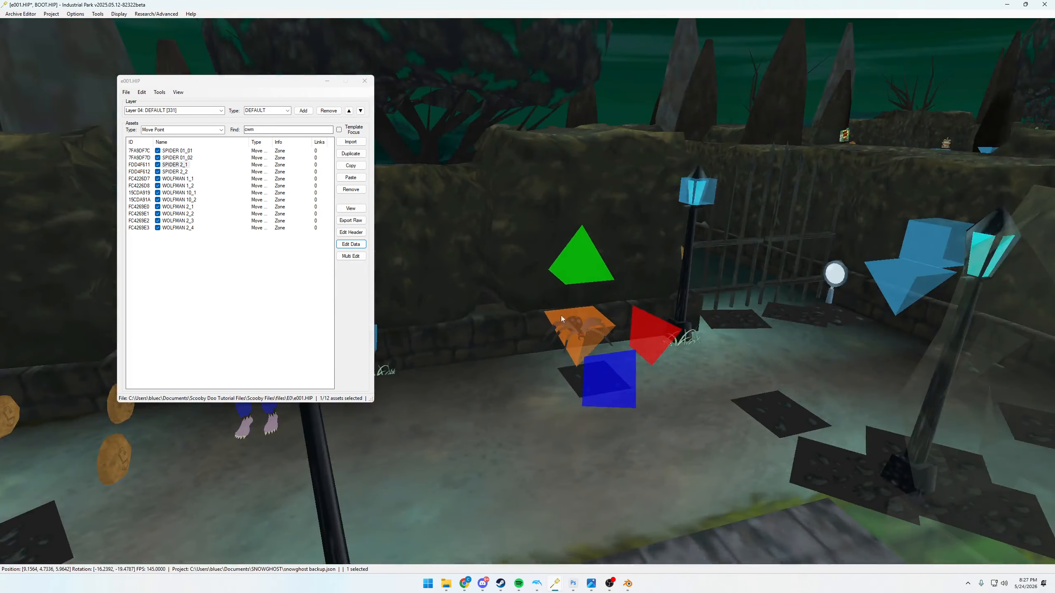
left_click_drag(561, 315, 496, 279)
- Select the wolfman in the scene to identify its villain asset
middle_click_drag(496, 279, 437, 322)
key("a")
left_click(683, 316)
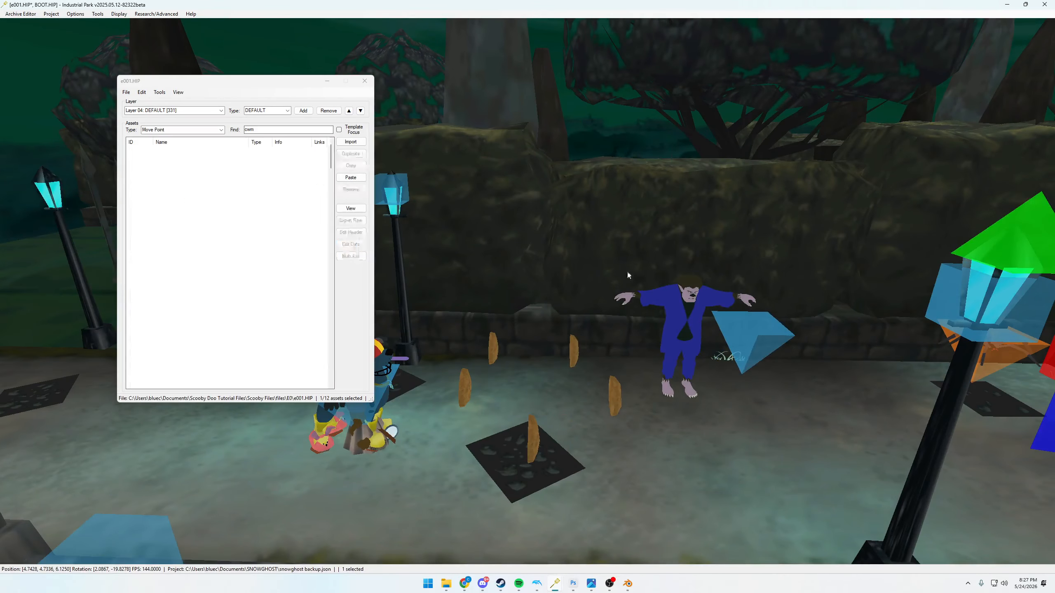
- Search the level for the move points belonging to the WOLFMAN 02 villain
key("s")
middle_click_drag(642, 230, 663, 293)
key("d")
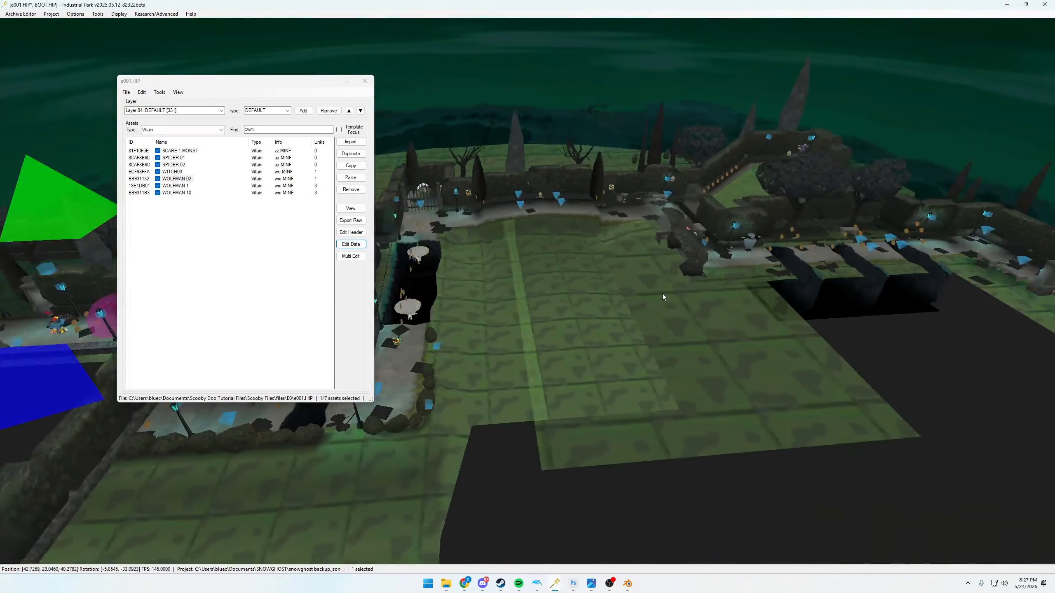
key("d")
middle_click_drag(614, 267, 566, 266)
key("a")
key("a")
key("w")
key("d")
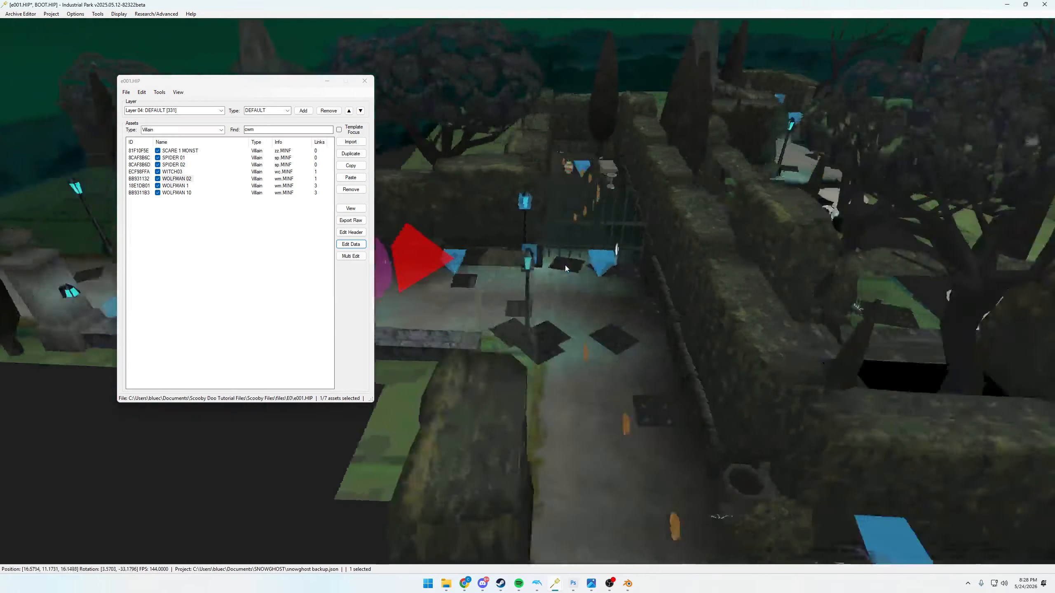
key("d")
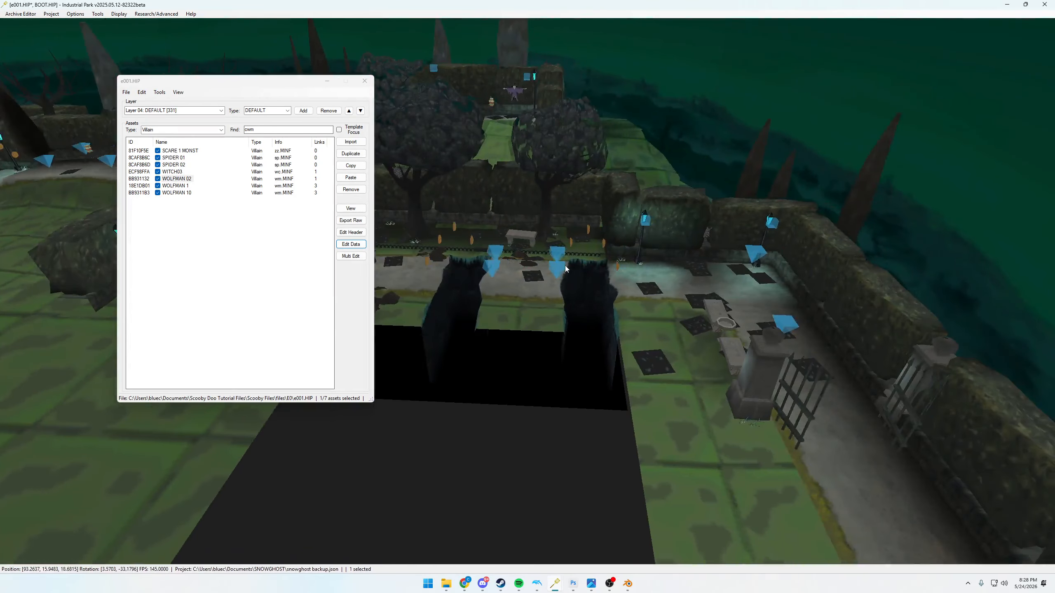
key("w")
key("s")
key("a")
key("s")
right_click_drag(524, 273, 575, 293)
key("w")
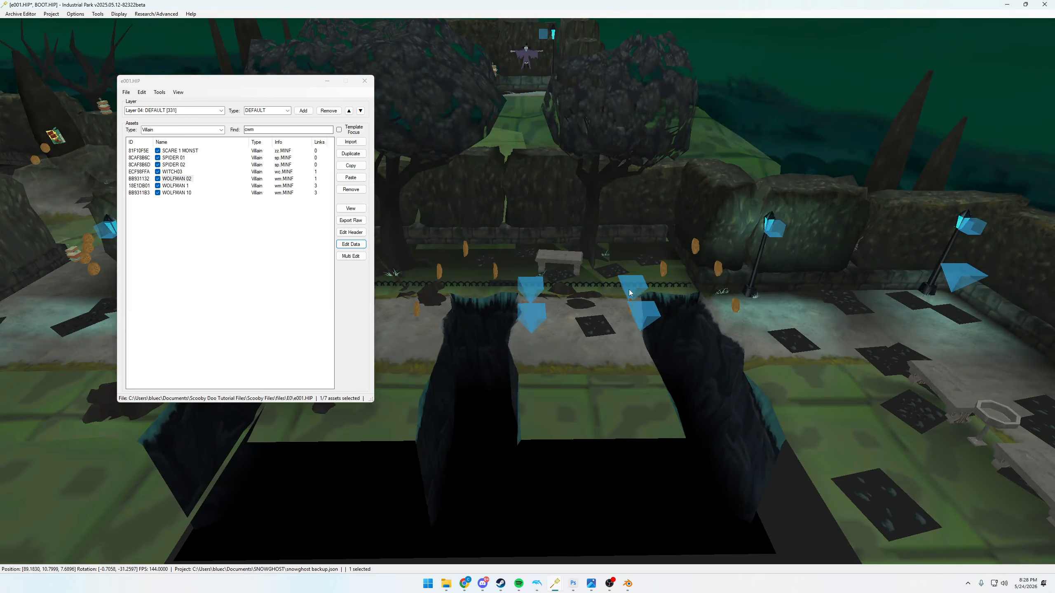
- Move the four move points WOLFMAN 2_1 through WOLFMAN 2_4 together across the level to the path around the wolfman
left_click(630, 293)
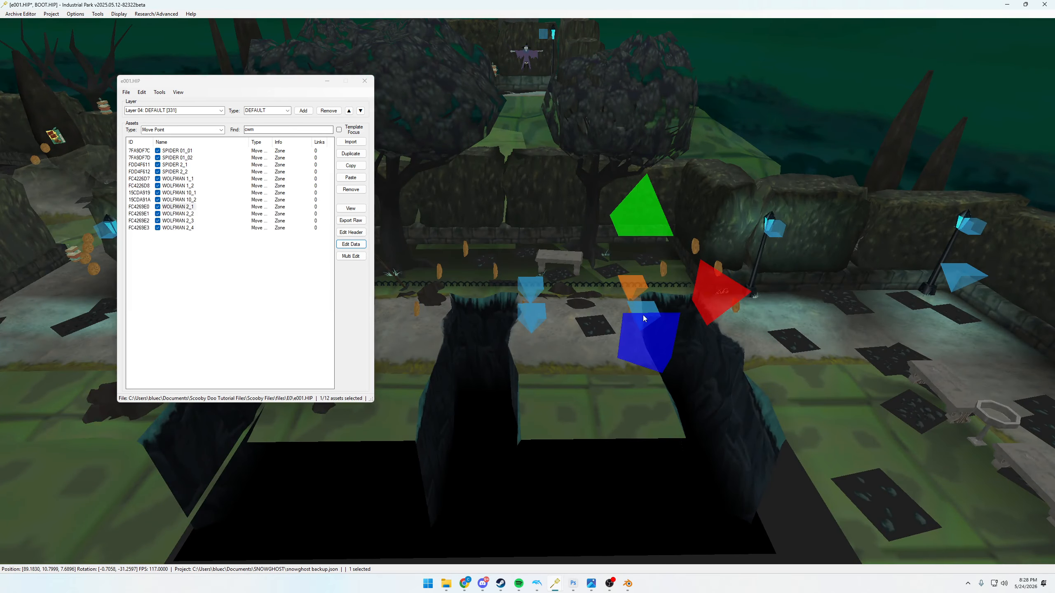
left_click(644, 310, "ctrl")
left_click(533, 316, "ctrl")
left_click(530, 289, "ctrl")
key("s")
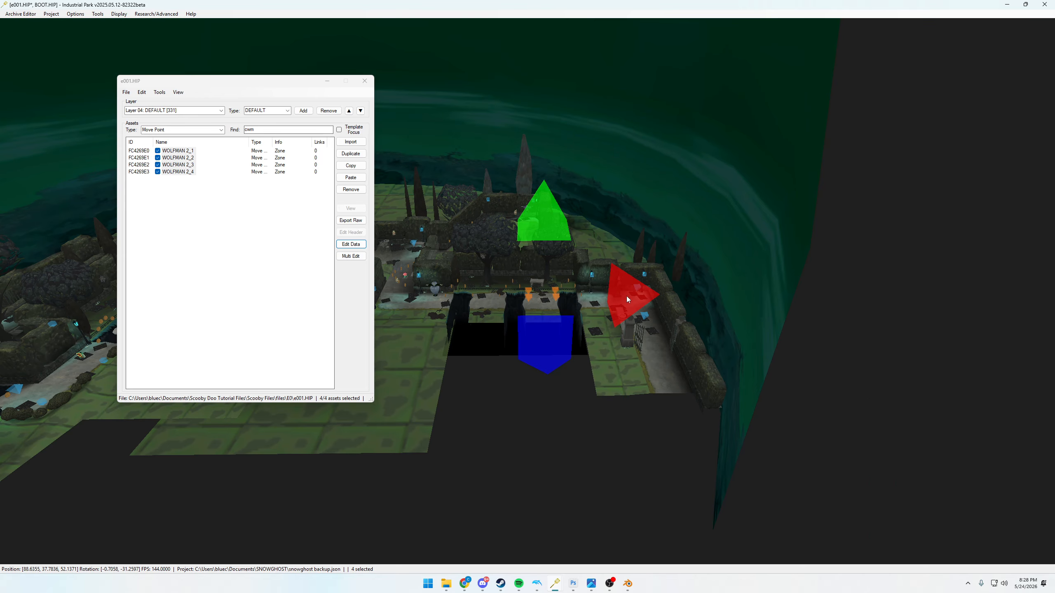
left_click_drag(624, 295, 563, 293)
right_click_drag(548, 368, 311, 335)
left_click_drag(961, 468, 437, 324)
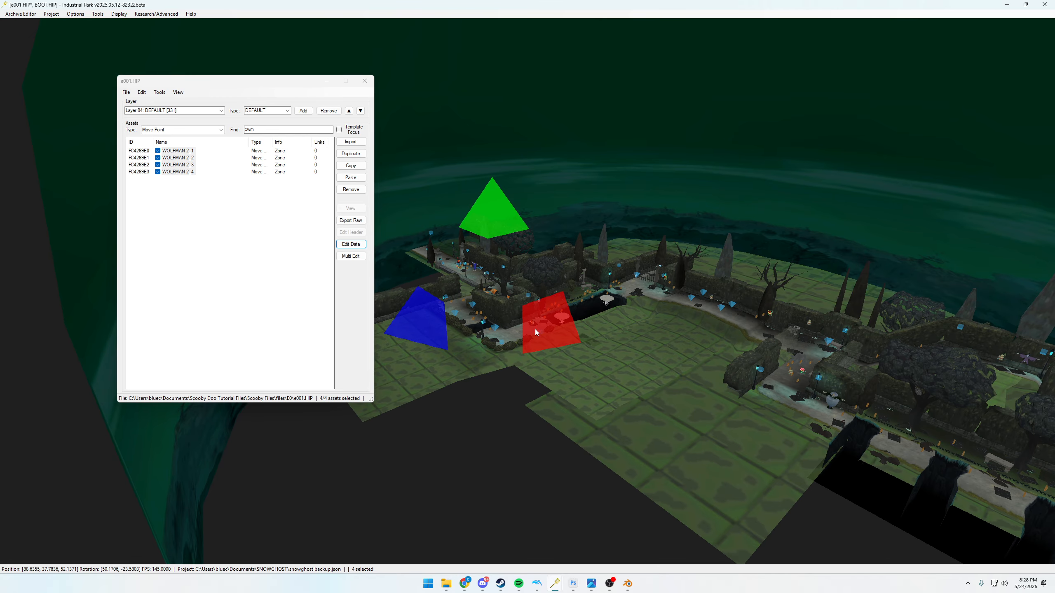
left_click_drag(535, 329, 505, 309)
middle_click_drag(598, 388, 627, 382)
key("w")
key("a")
left_click_drag(532, 405, 645, 387)
middle_click_drag(581, 327, 613, 361)
key("w")
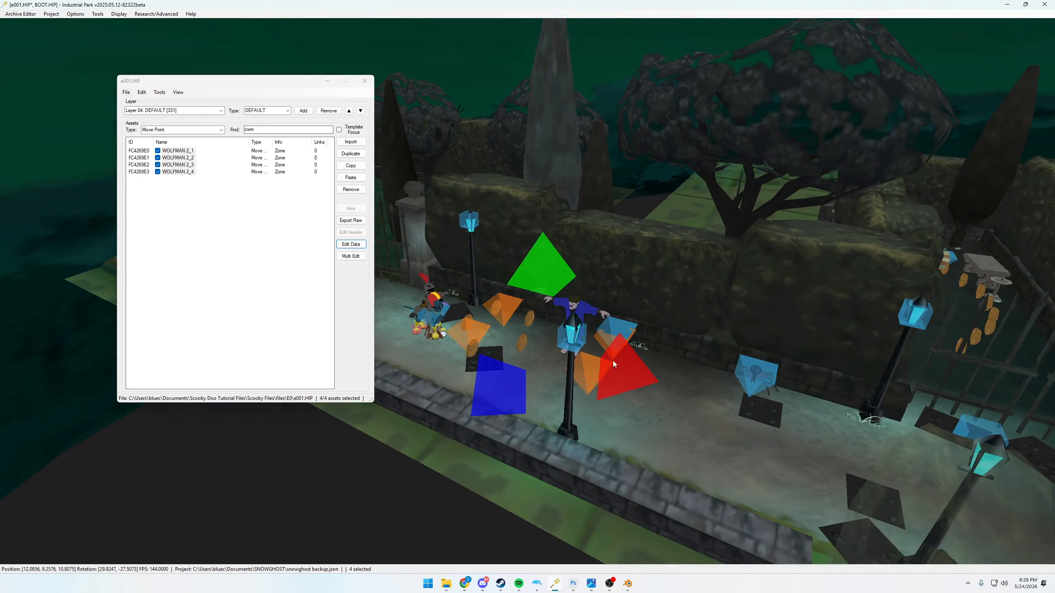
- Select SPIDER 2_2 and WOLFMAN 2_1 through 2_4, nudge them slightly along the path toward Scooby, and clear the selection
left_click(590, 366)
key("a")
middle_click_drag(524, 348, 604, 345)
left_click(595, 323, "ctrl")
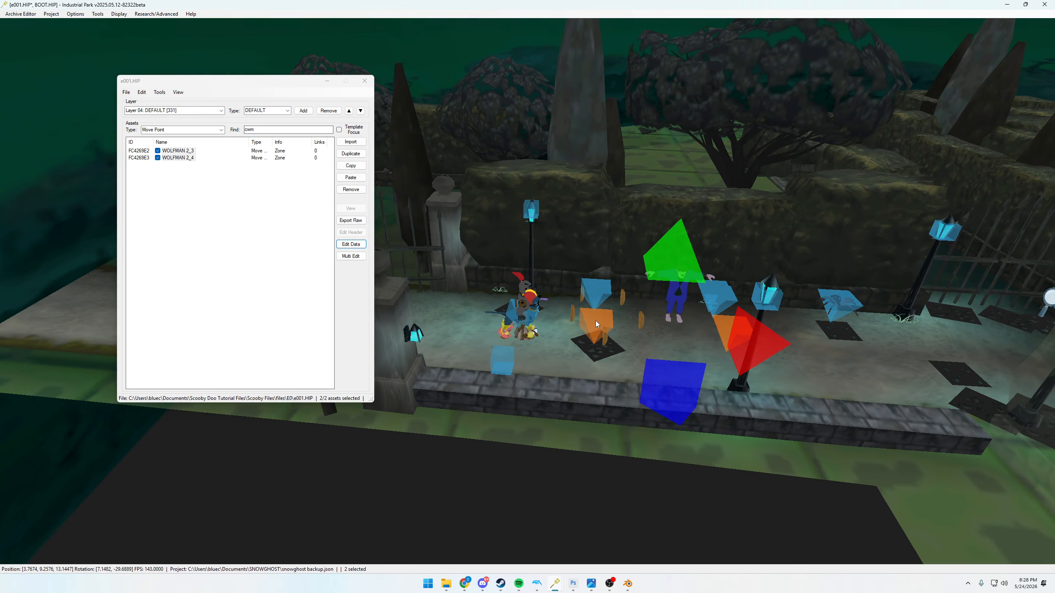
left_click(597, 292, "ctrl")
left_click(719, 297, "ctrl")
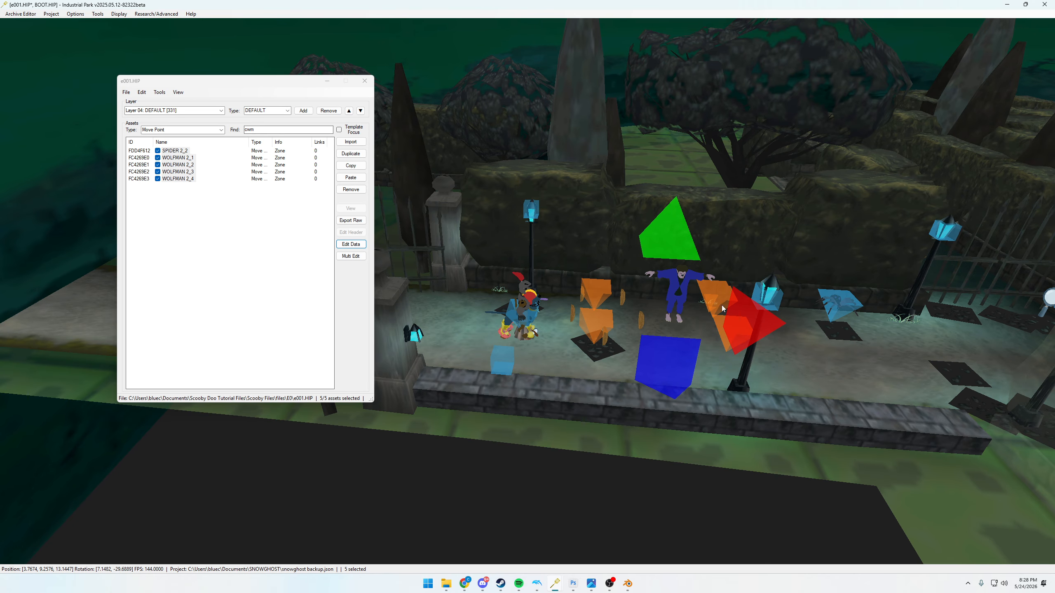
left_click_drag(729, 324, 728, 327)
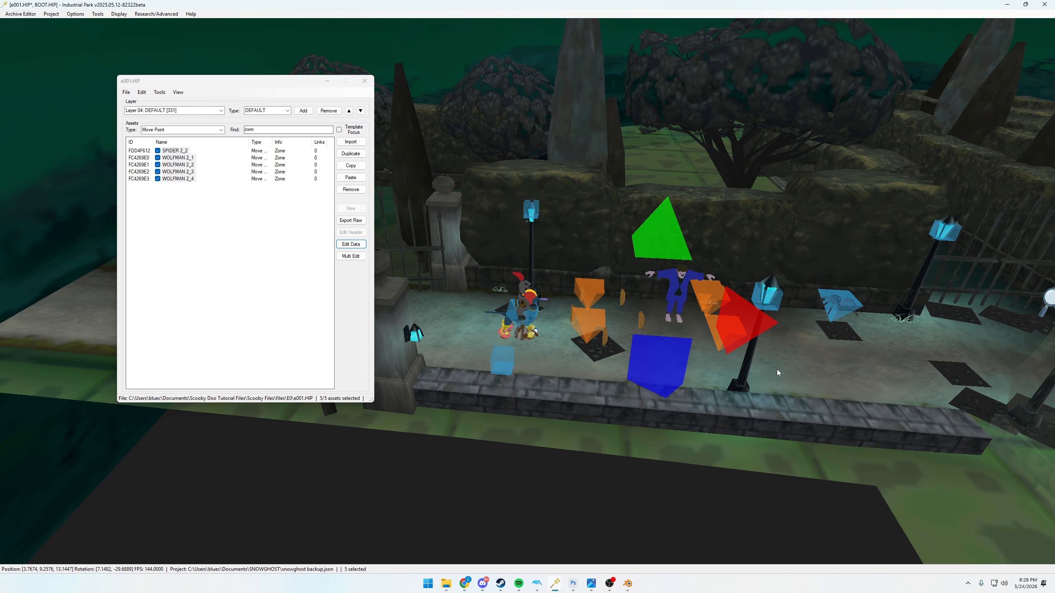
left_click(767, 354)
- Examine how the relocated move points are placed around the wolfman
middle_click_drag(744, 301, 750, 292)
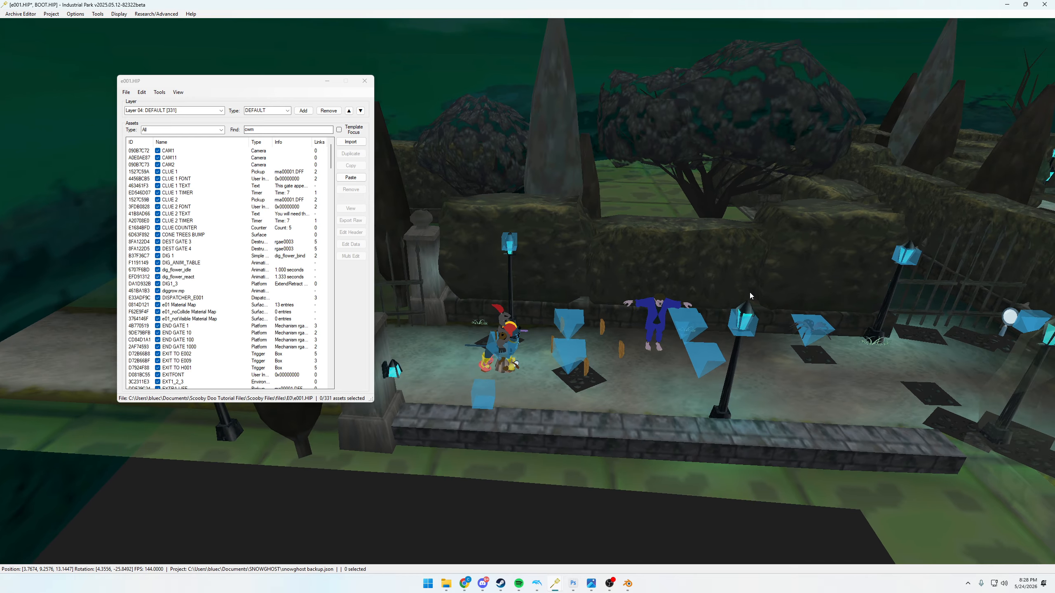
key("d")
middle_click_drag(629, 331, 631, 327)
key("w")
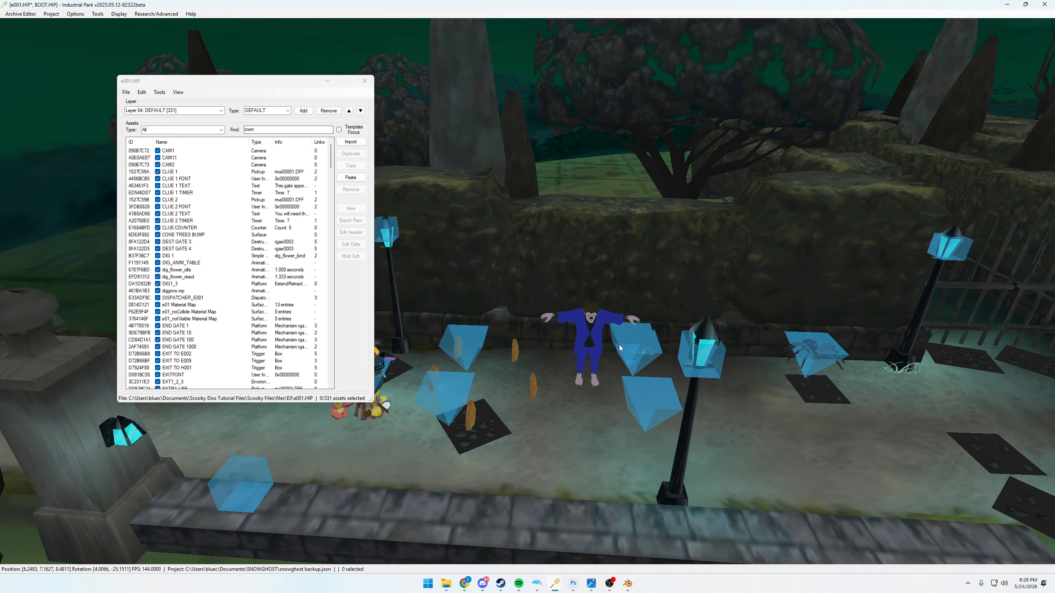
key("w")
left_click(611, 344)
left_click(666, 303)
left_click(604, 343)
left_click(747, 308)
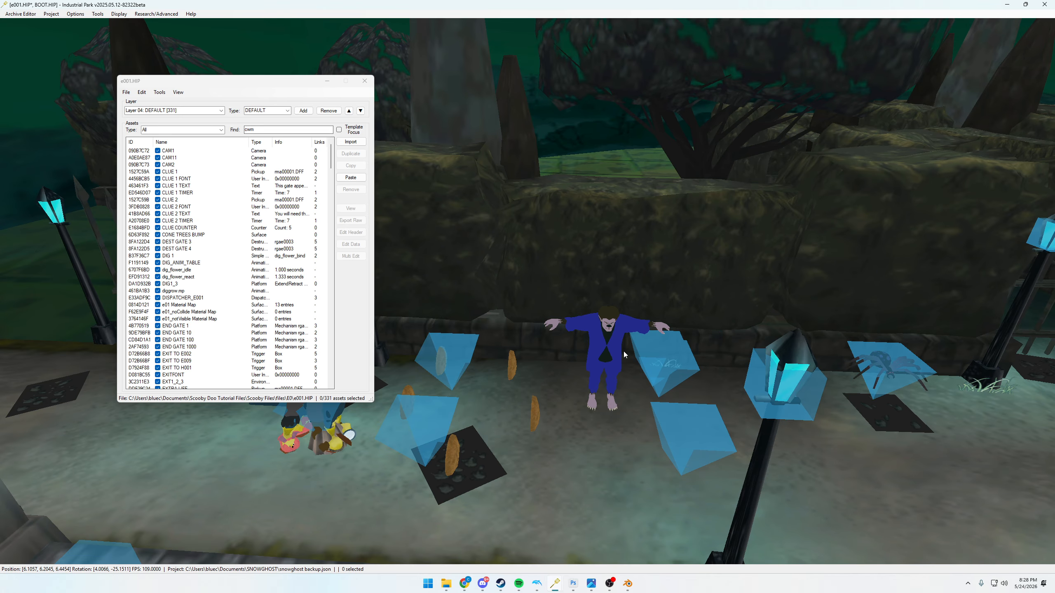
- Select WOLFMAN 2_3 and then WOLFMAN 2_4 to check the points the wolfman walks between
left_click(463, 346)
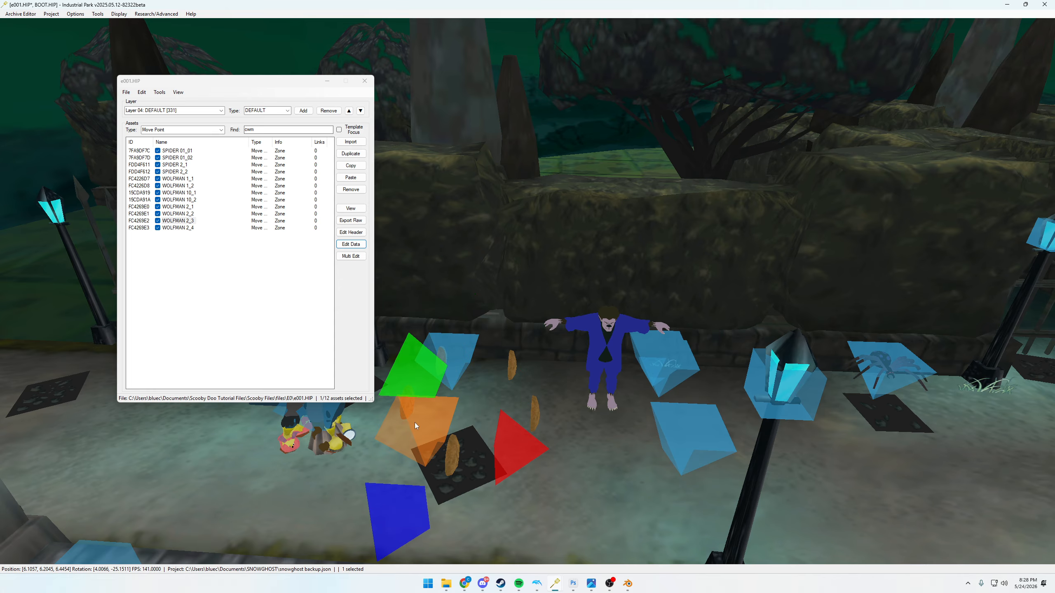
left_click(674, 431)
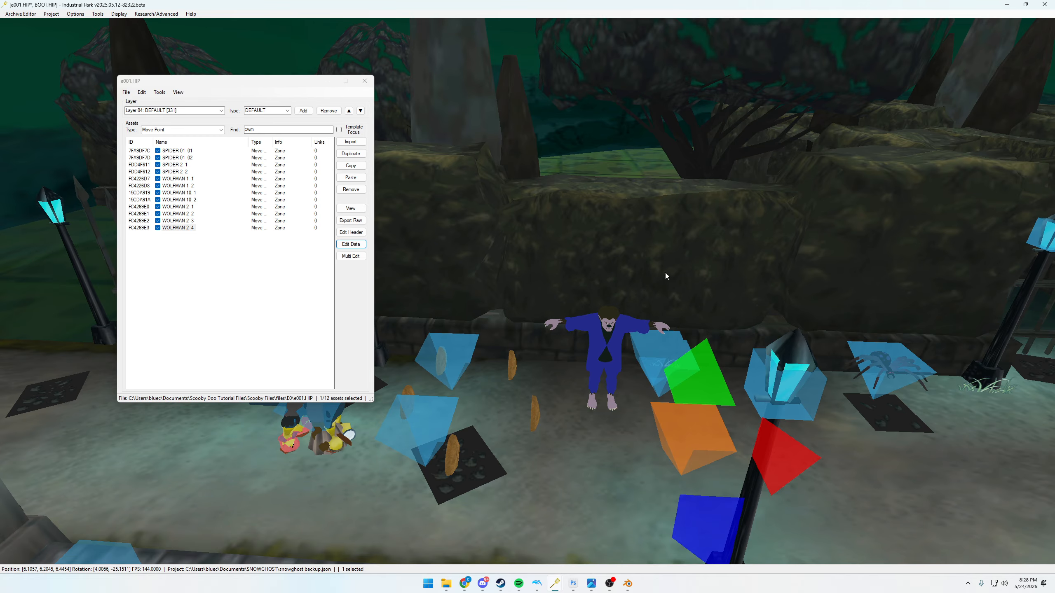
right_click_drag(665, 273, 707, 277)
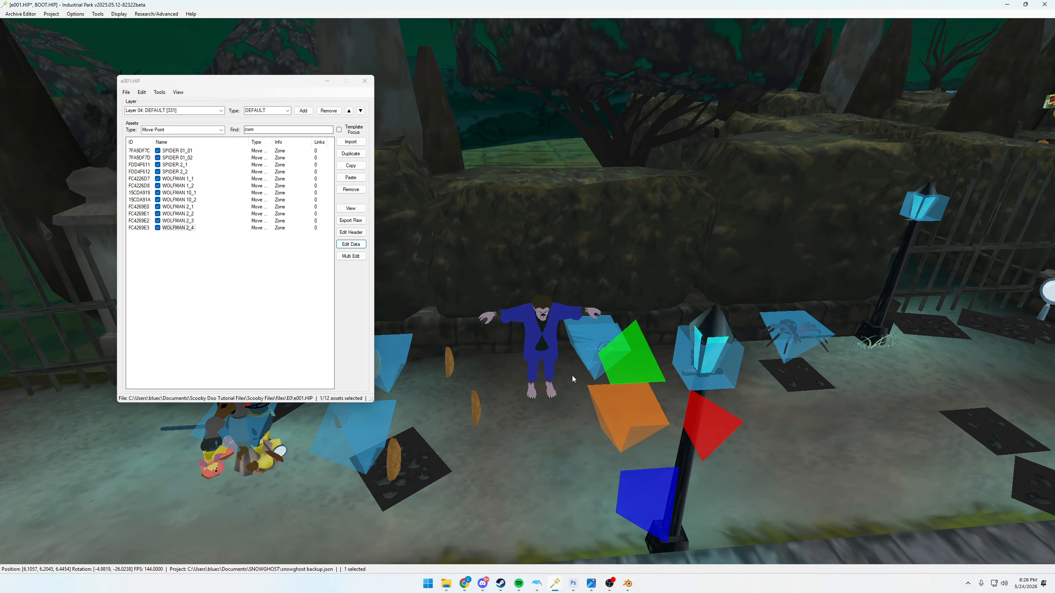
right_click_drag(620, 217, 576, 250)
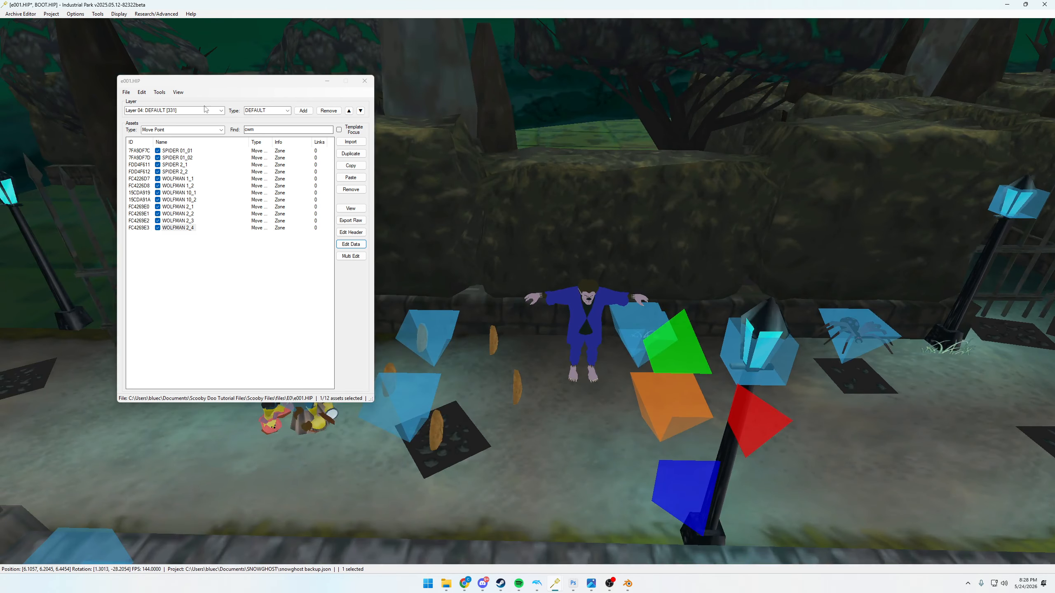
- Reposition the archive editor window in front of the scene and save e001.HIP
left_click_drag(144, 81, 191, 112)
right_click_drag(440, 164, 647, 204)
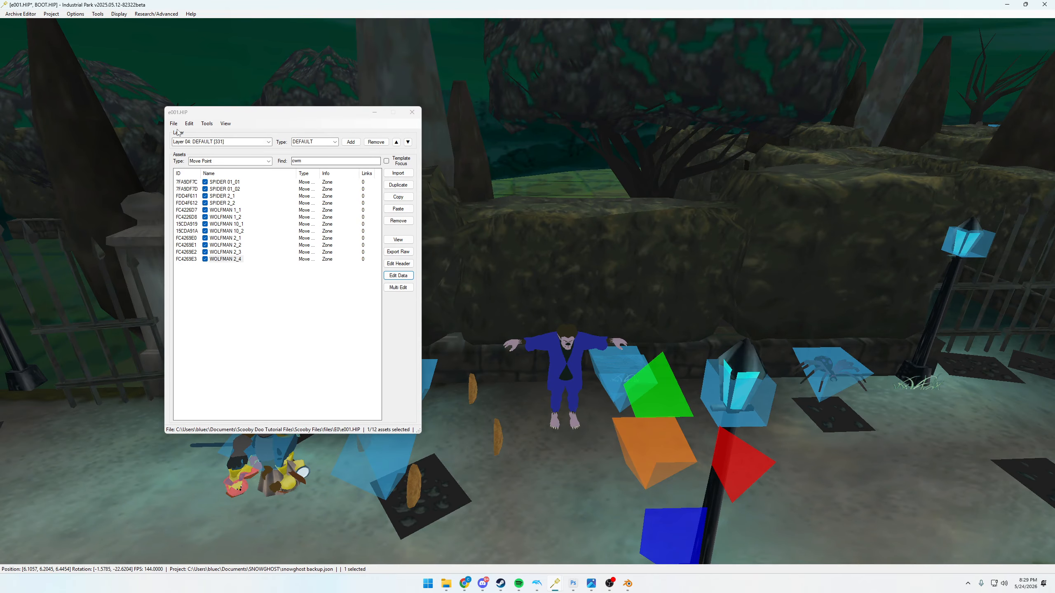
left_click_drag(178, 118, 266, 132)
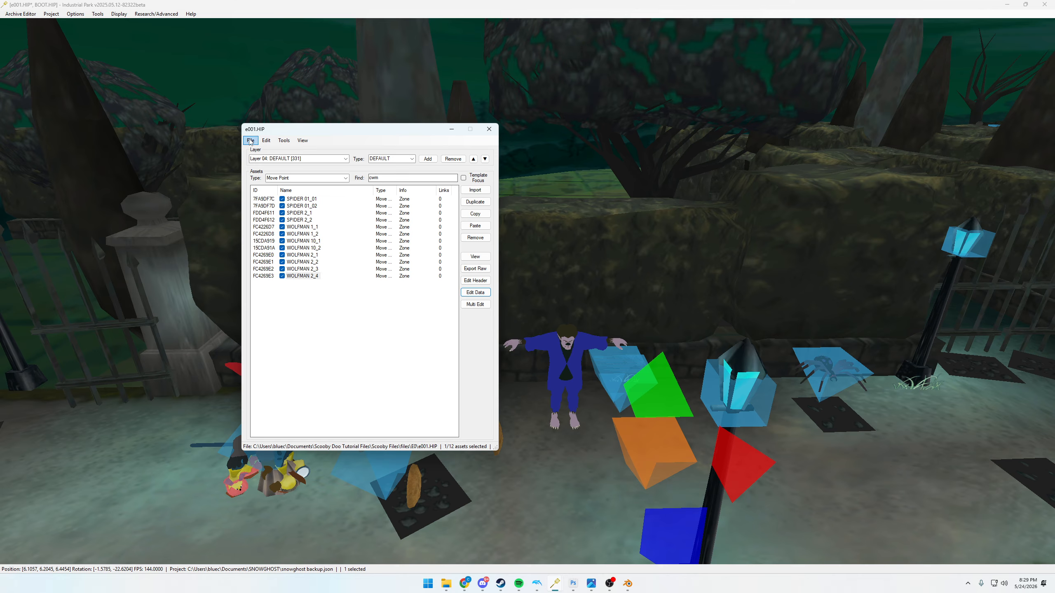
left_click(251, 141)
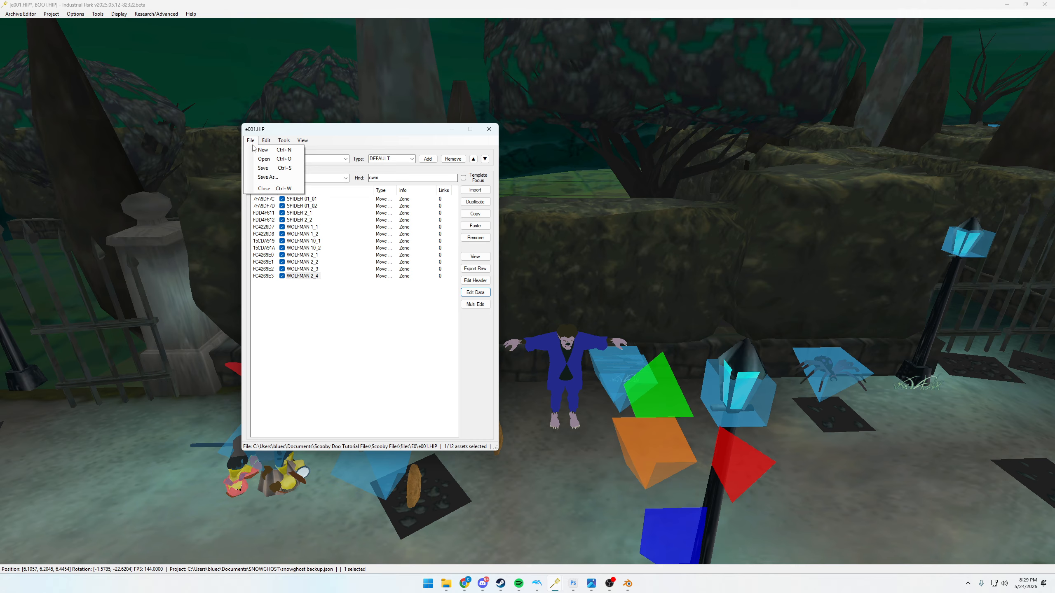
left_click(263, 168)
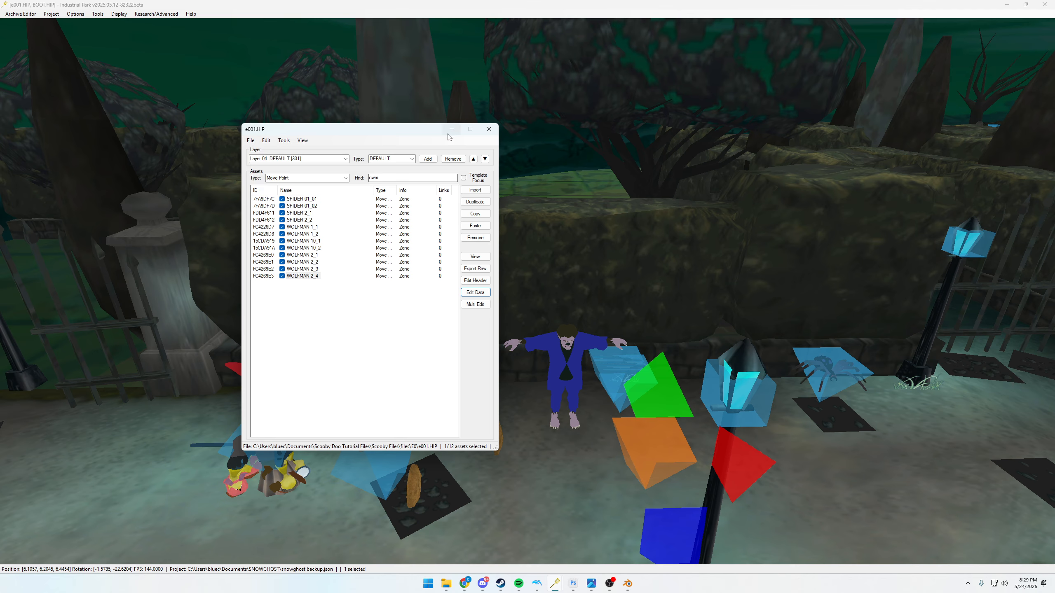
- Switch to Dolphin and place its window beside the e001.HIP archive editor
mouse_move(538, 588)
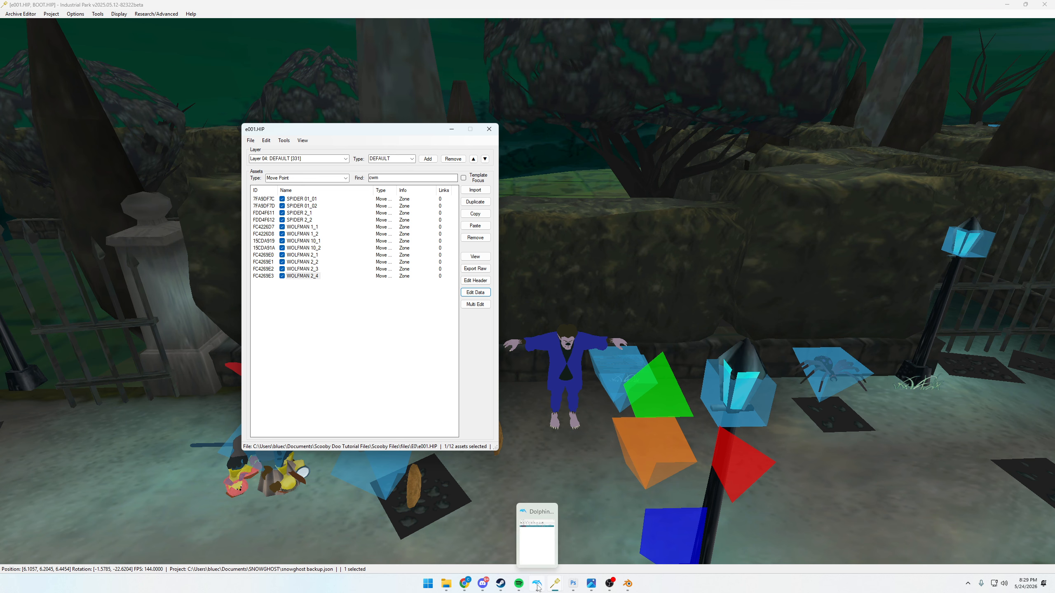
left_click(538, 588)
left_click_drag(414, 133, 264, 125)
left_click_drag(417, 77, 488, 61)
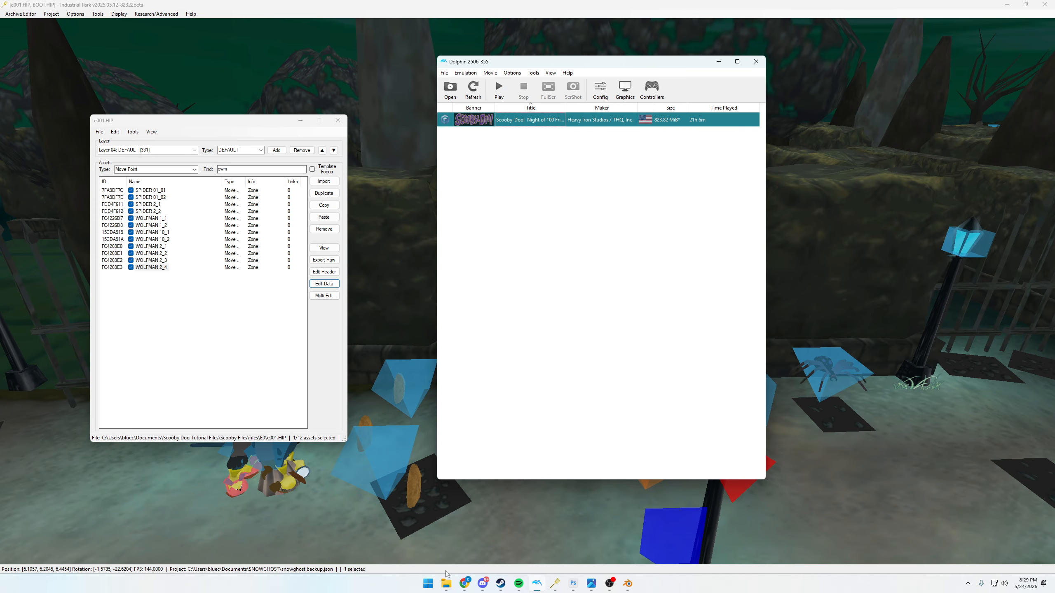
- Switch to File Explorer and open the files folder inside Scooby Doo Tutorial Files > Scooby Files
left_click(447, 584)
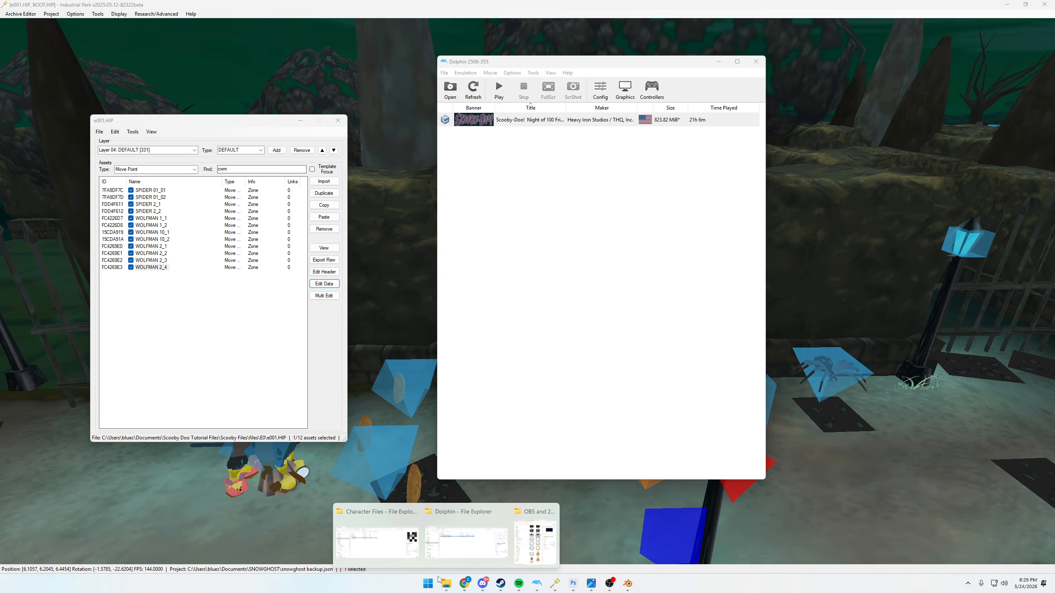
left_click(359, 521)
left_click_drag(485, 136, 558, 142)
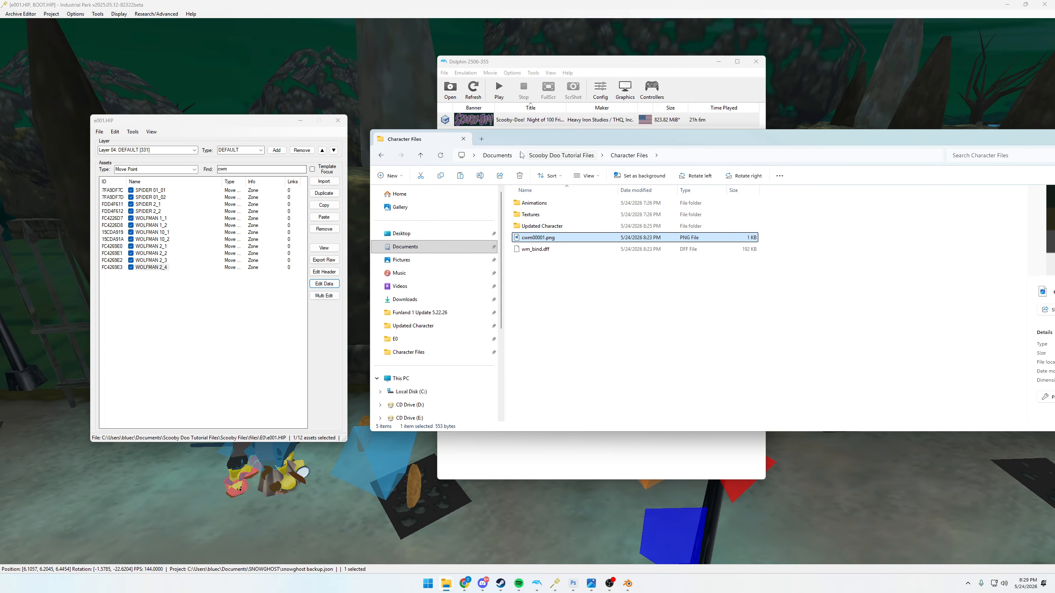
left_click(497, 156)
left_click(390, 157)
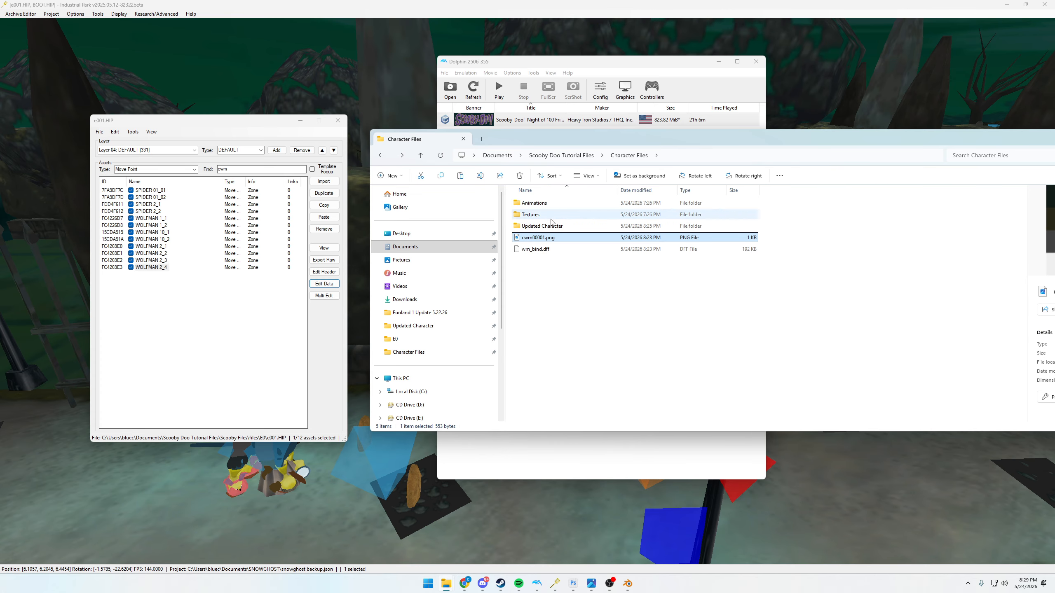
left_click(544, 227)
left_click(550, 157)
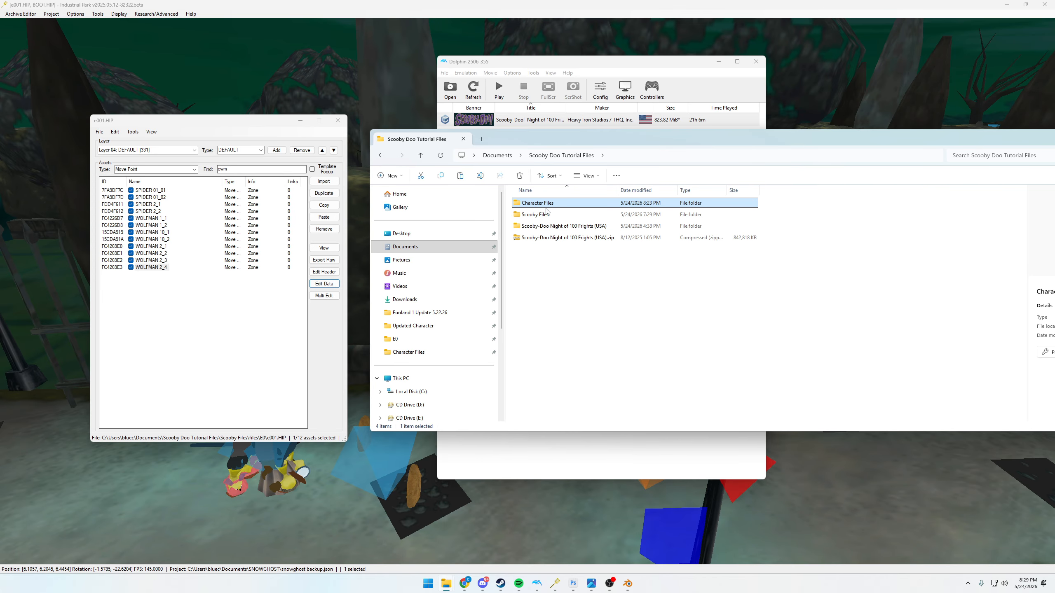
double_click(542, 215)
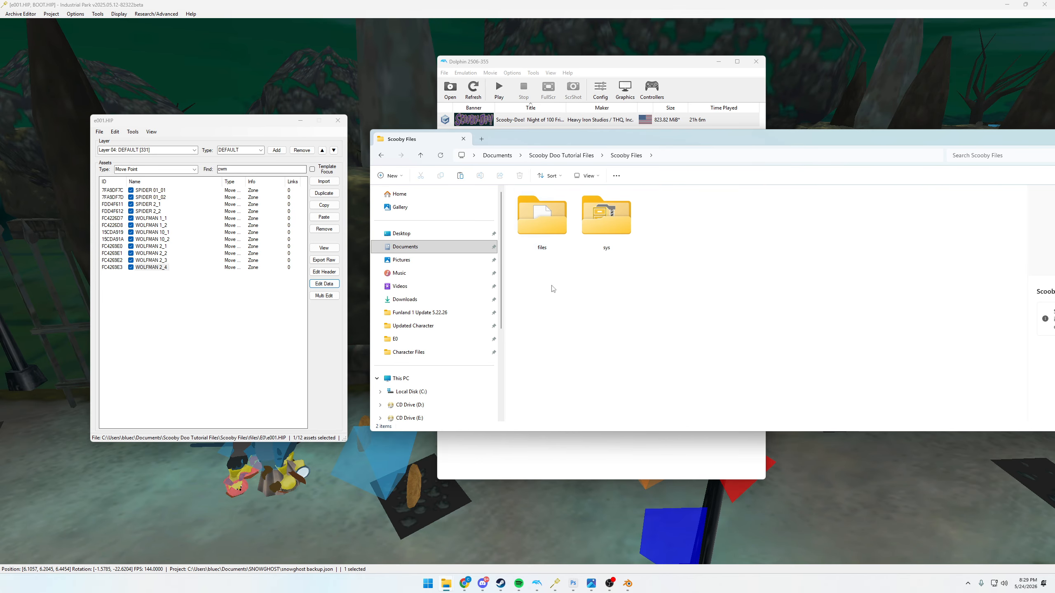
double_click(544, 227)
- Locate sd2.ini in the files folder, open it for editing, and reposition its window
scroll(544, 257, "down", 2)
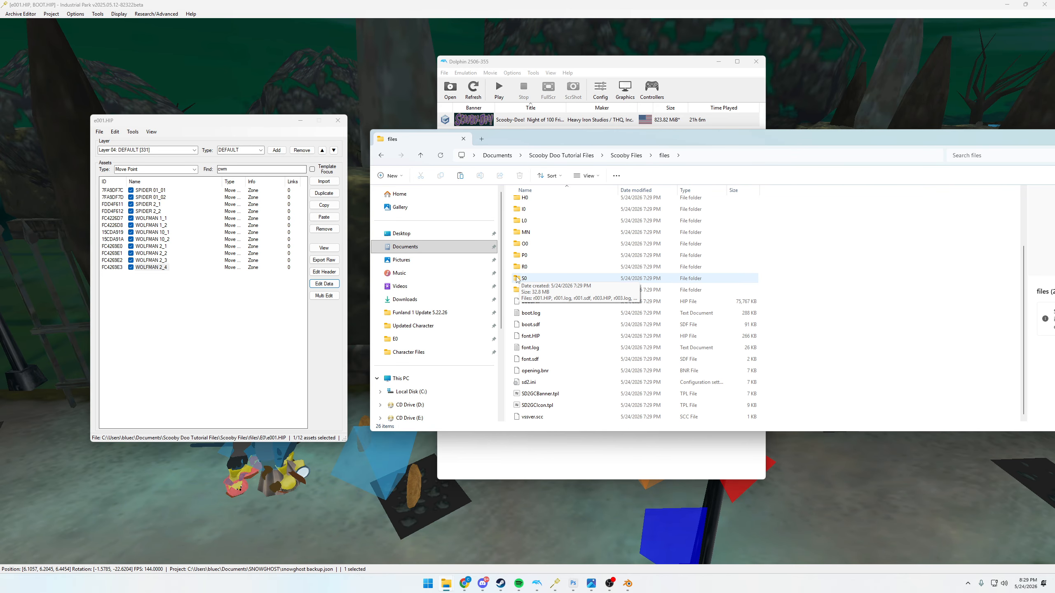
scroll(528, 353, "down", 2)
left_click(529, 383)
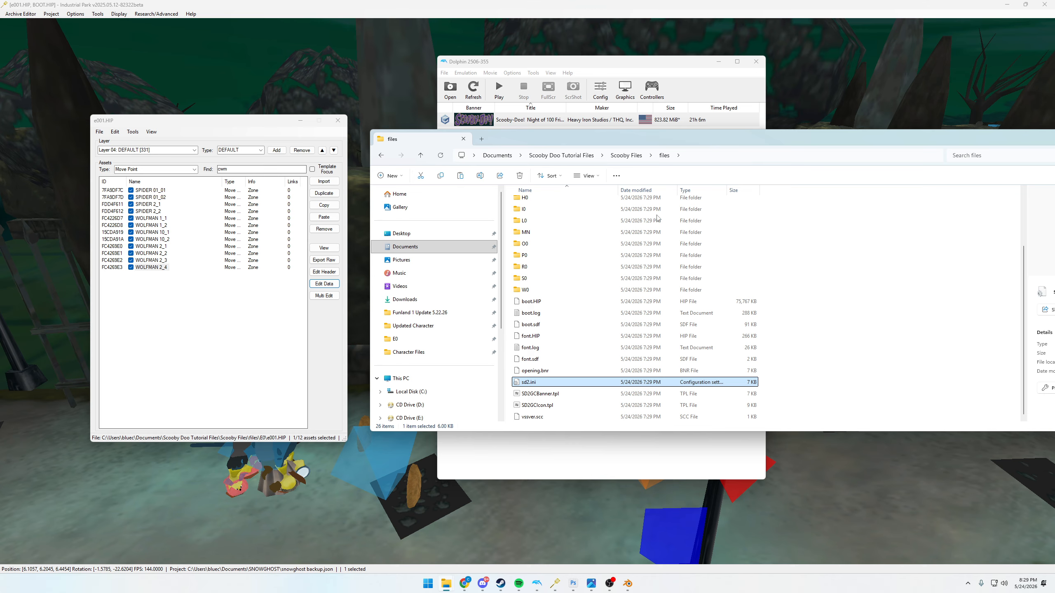
scroll(578, 256, "up", 3)
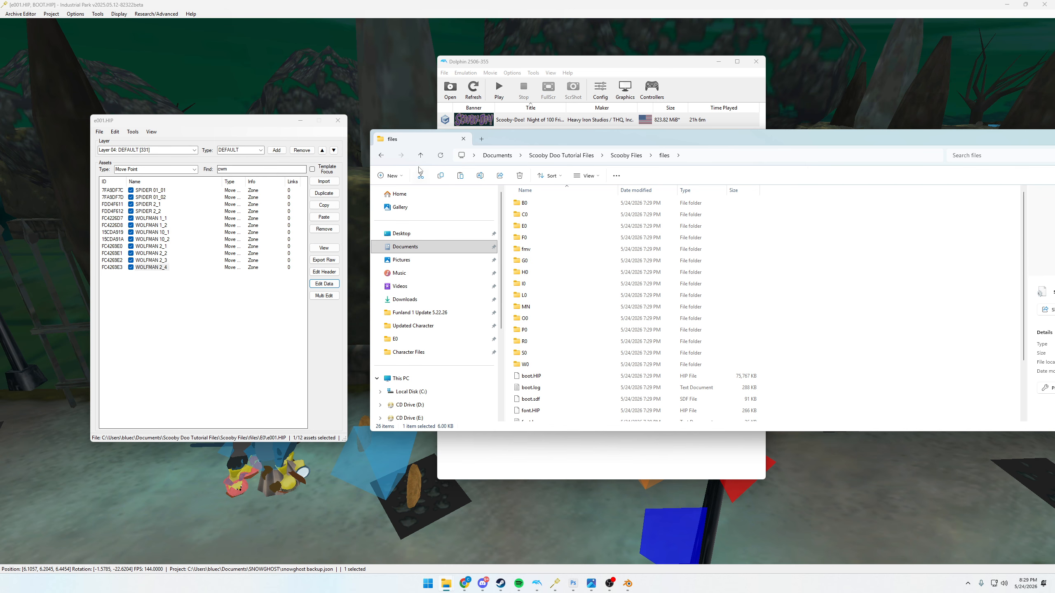
left_click(382, 156)
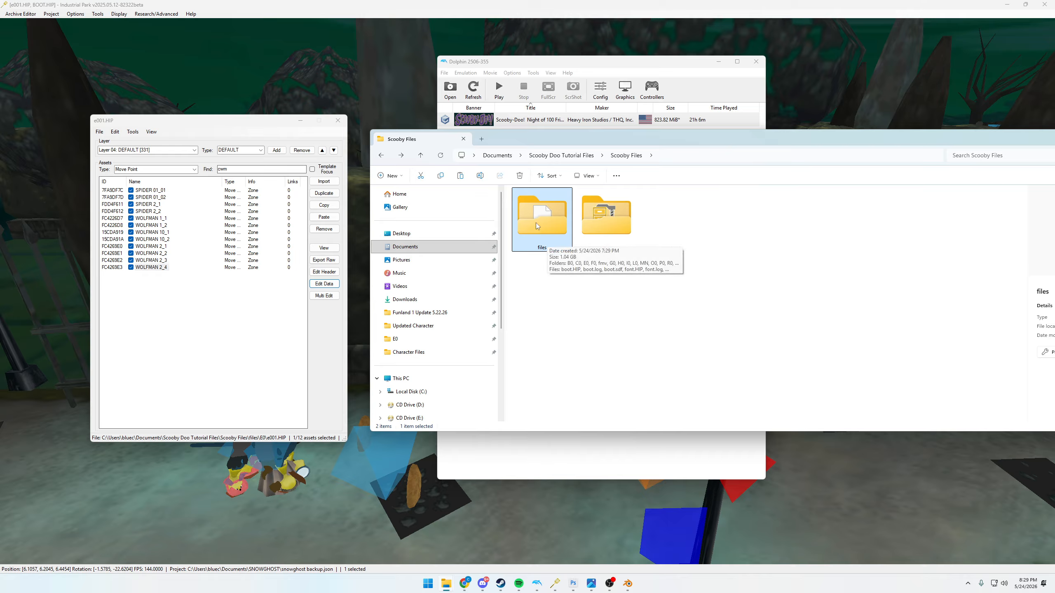
double_click(544, 229)
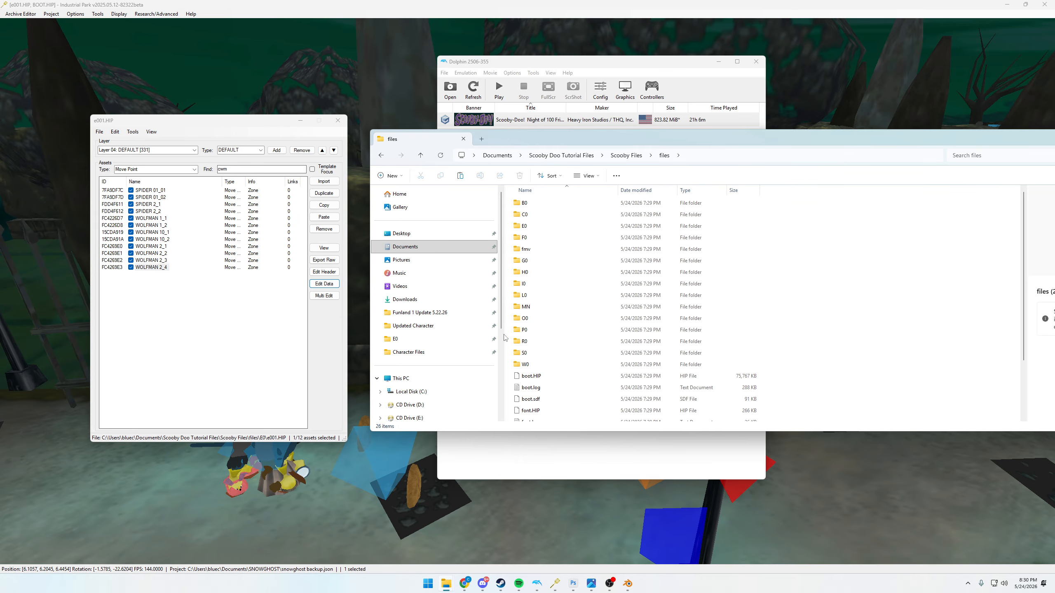
scroll(541, 344, "down", 2)
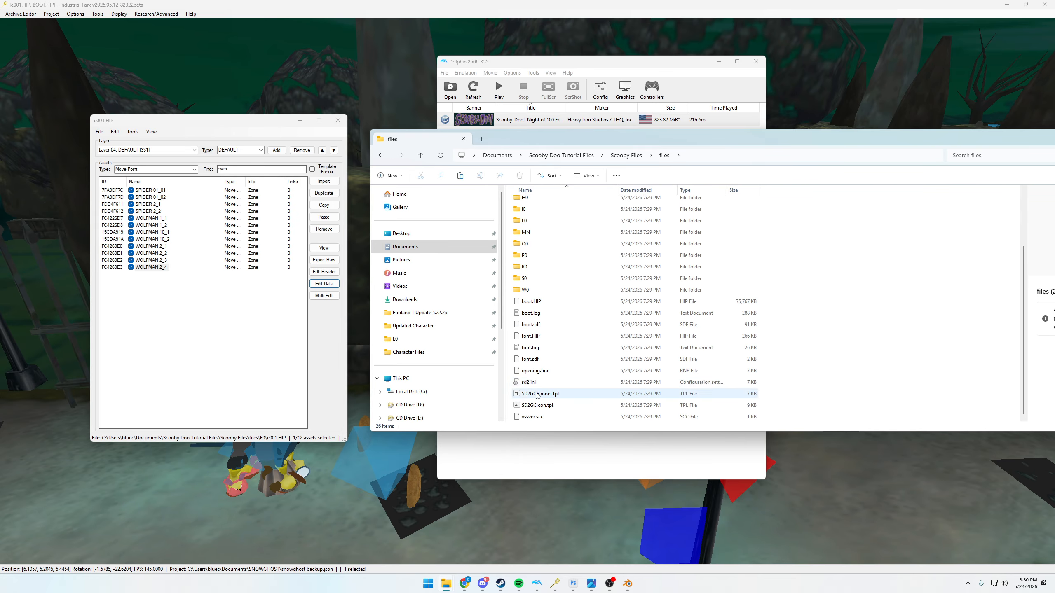
left_click(529, 383)
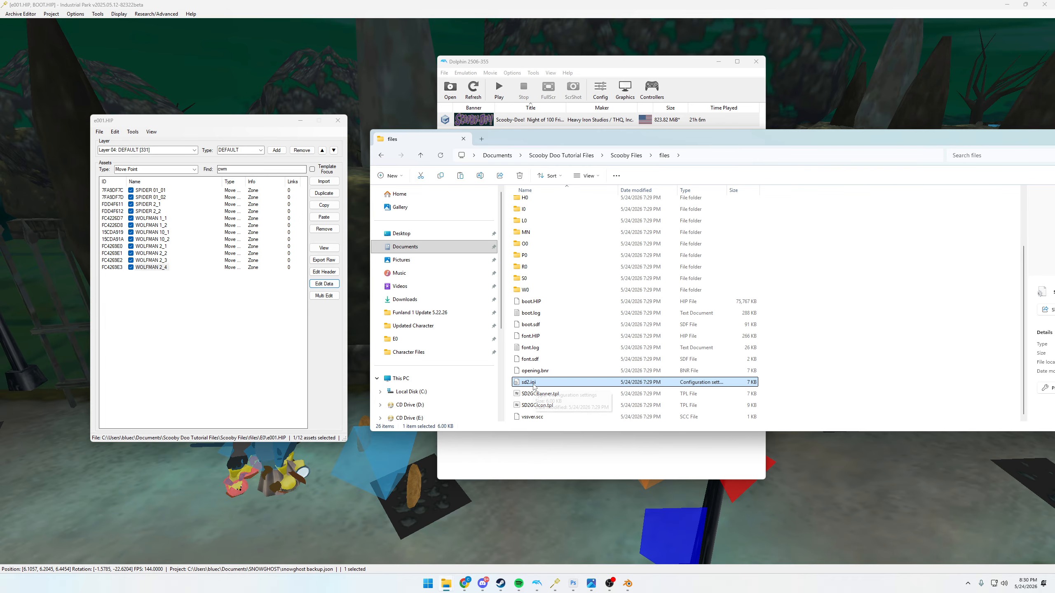
double_click(534, 384)
left_click_drag(503, 113, 542, 119)
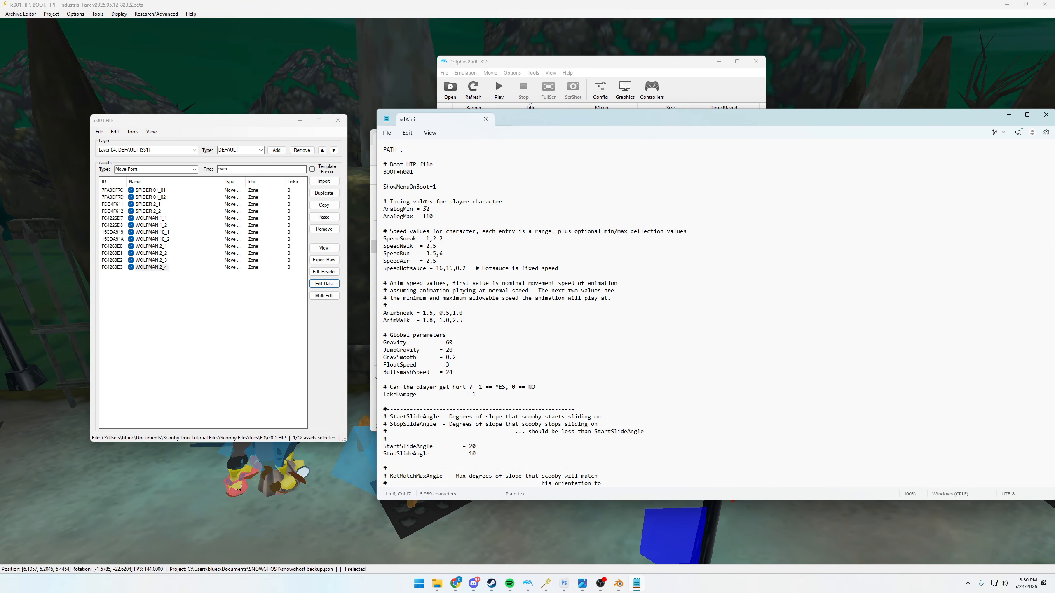
- Set the BOOT level to e001 in sd2.ini
left_click_drag(383, 172, 414, 172)
left_click(415, 176)
triple_click(415, 173)
left_click(426, 171)
left_click_drag(414, 172, 406, 171)
left_click(403, 171)
- Set ShowMenuOnBoot to 0 so the game skips the menu at startup
left_click_drag(383, 187, 431, 186)
left_click(437, 187)
key("BackSpace")
type("0")
- Examine the player's special move settings at the end of sd2.ini and return to the beginning of the file
scroll(981, 230, "down", 1)
left_click_drag(1047, 212, 1041, 450)
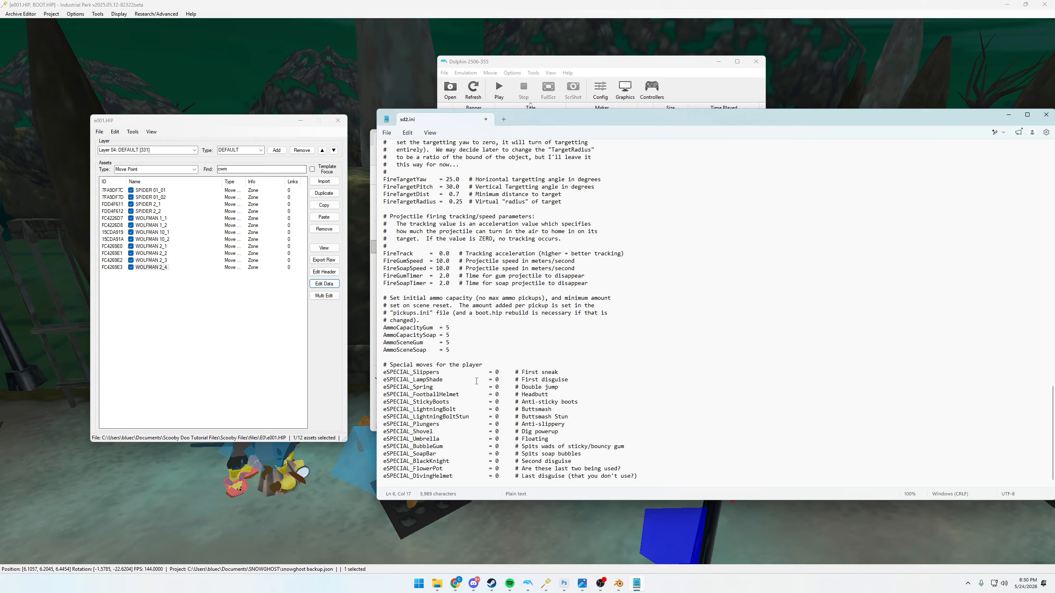
double_click(496, 372)
left_click(498, 401)
left_click(537, 401)
scroll(932, 326, "up", 15)
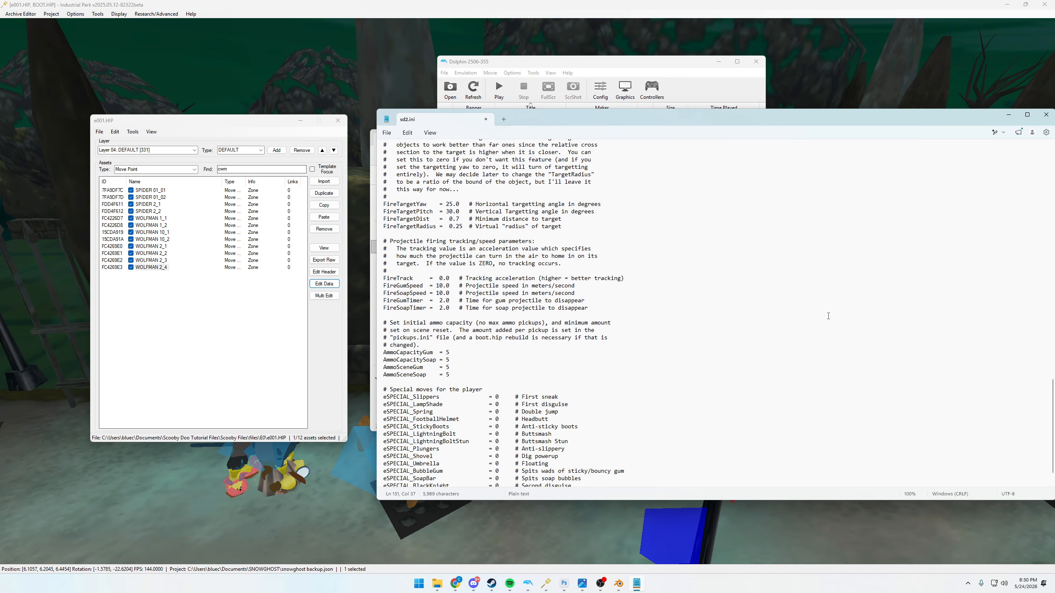
scroll(932, 326, "up", 10)
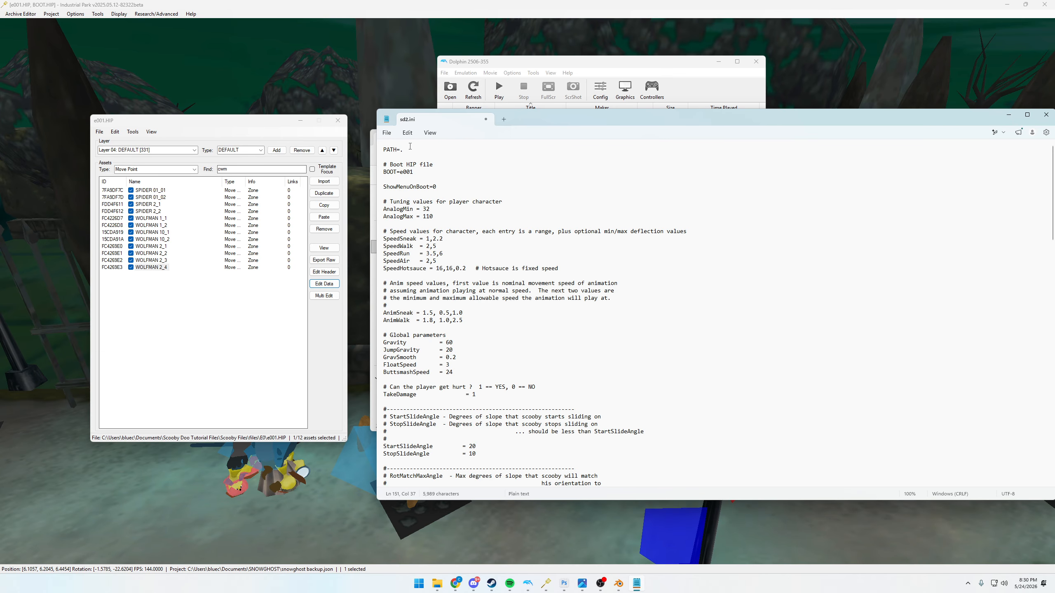
- Save sd2.ini and close it
left_click(387, 133)
left_click(404, 215)
left_click_drag(684, 121, 424, 151)
left_click(785, 144)
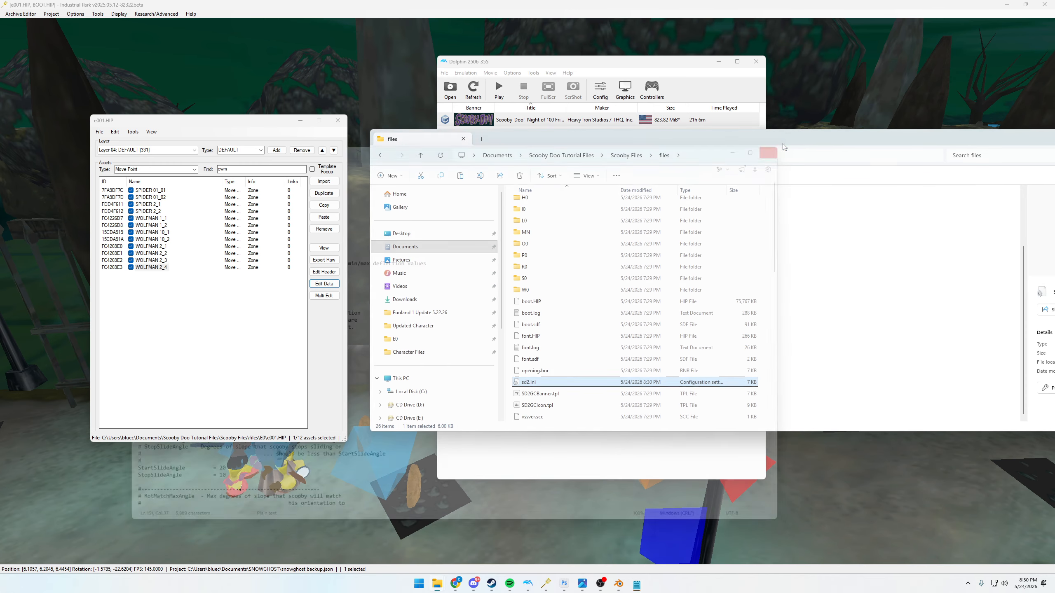
- Switch to Dolphin, start opening a game file, and browse to the sys folder in Scooby Files
left_click(570, 64)
left_click(497, 121)
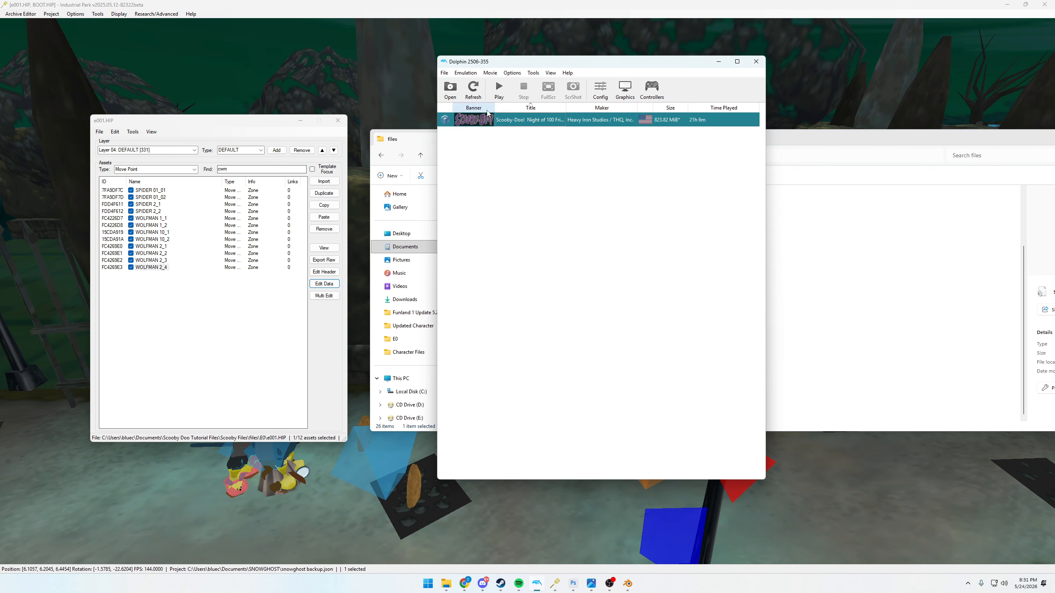
left_click(451, 90)
left_click_drag(459, 77, 544, 88)
left_click(540, 102)
left_click(490, 102)
double_click(585, 155)
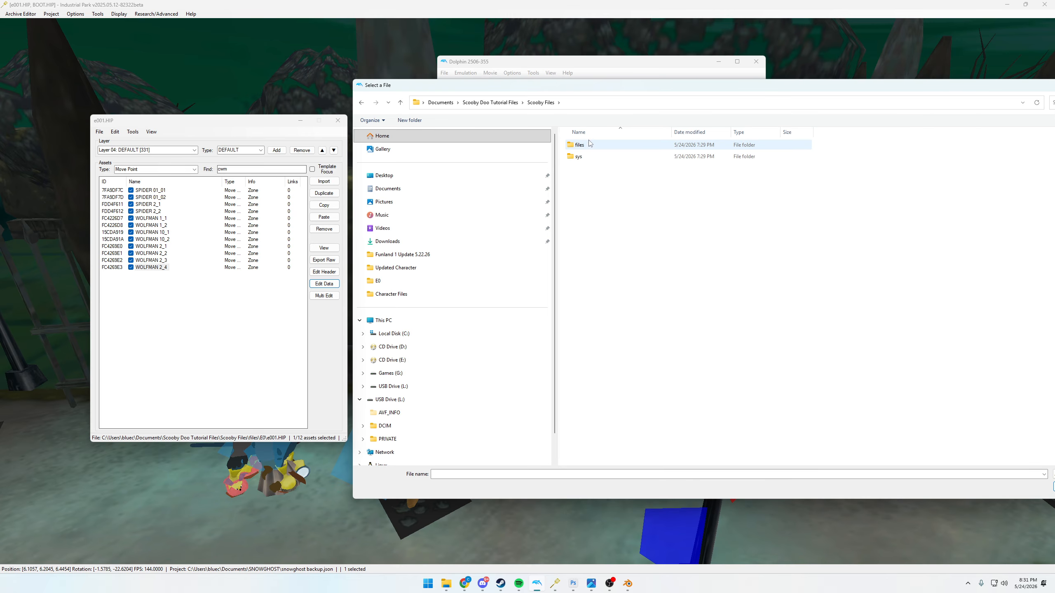
double_click(588, 159)
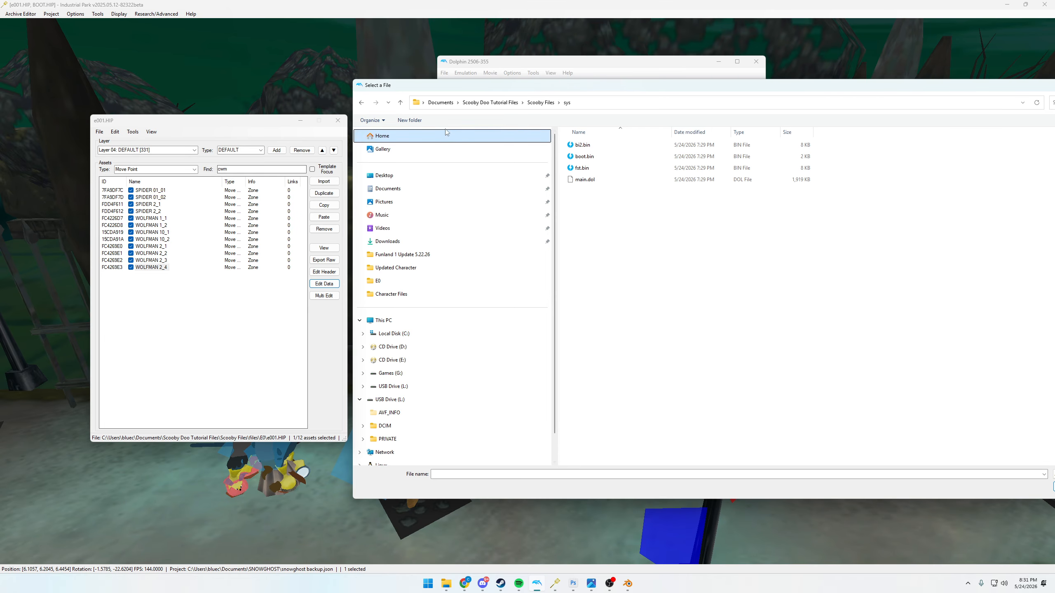
- Retrace the path to the sys folder in Scooby Files and load main.dol to run the modded game
left_click_drag(448, 86, 363, 86)
left_click(275, 103)
left_click(275, 103)
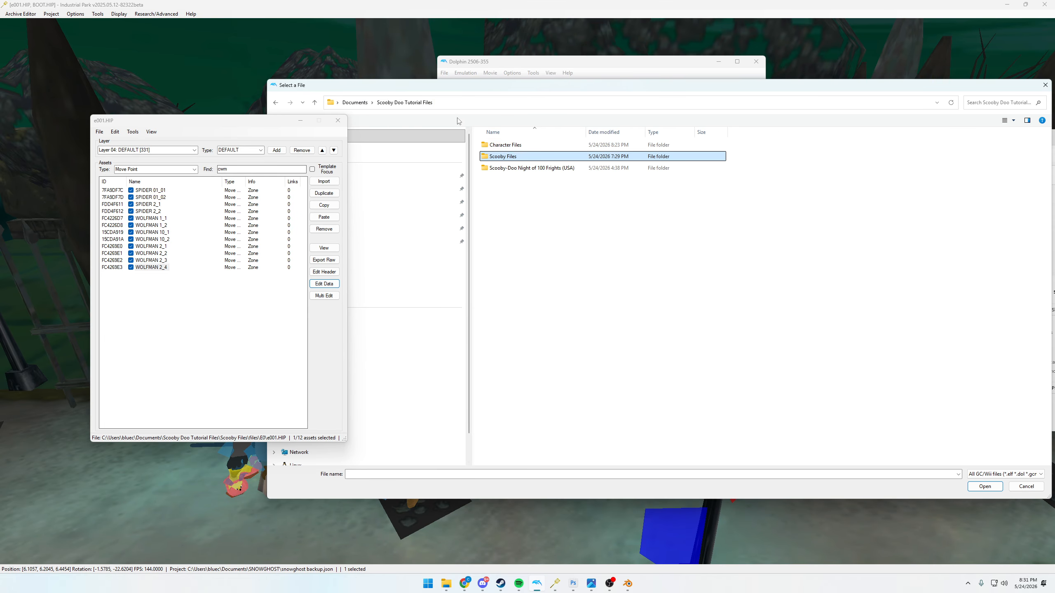
double_click(511, 157)
double_click(511, 158)
left_click(513, 181)
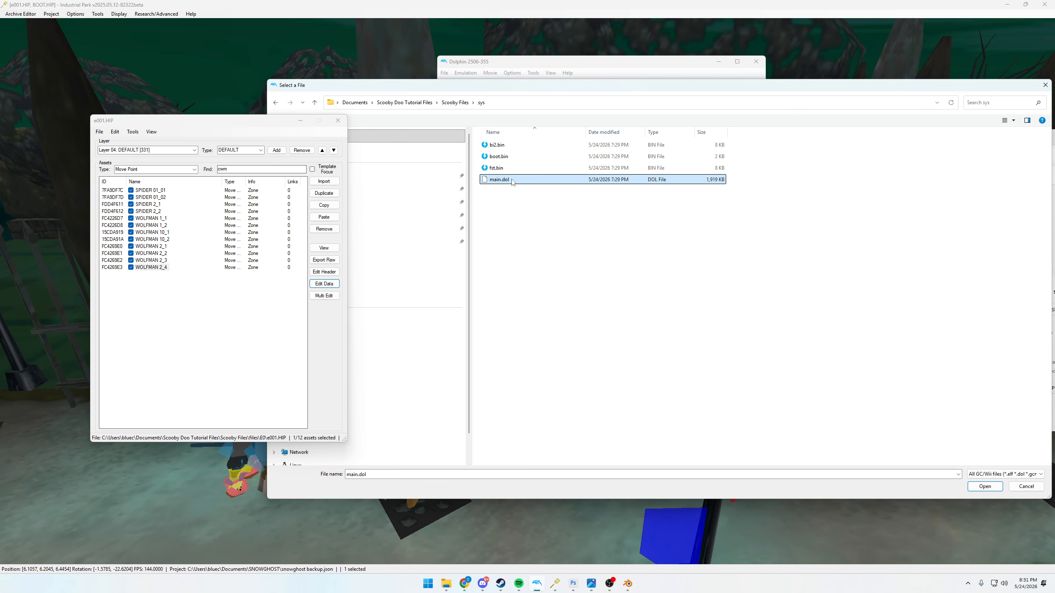
left_click(985, 486)
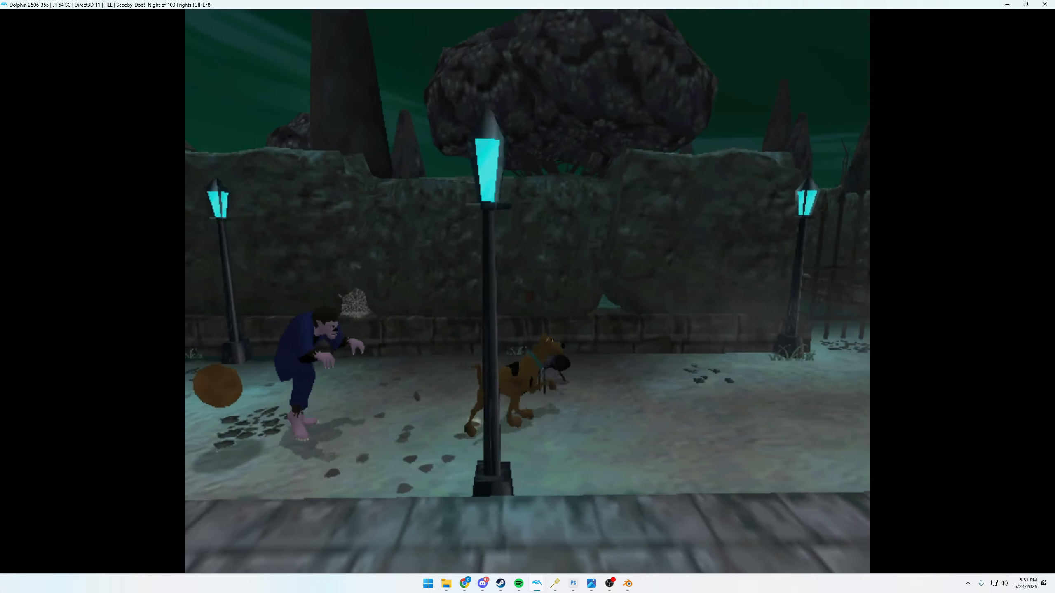
- Stop the running emulation, return to the Industrial Park scene, and clear the selection
key("Escape")
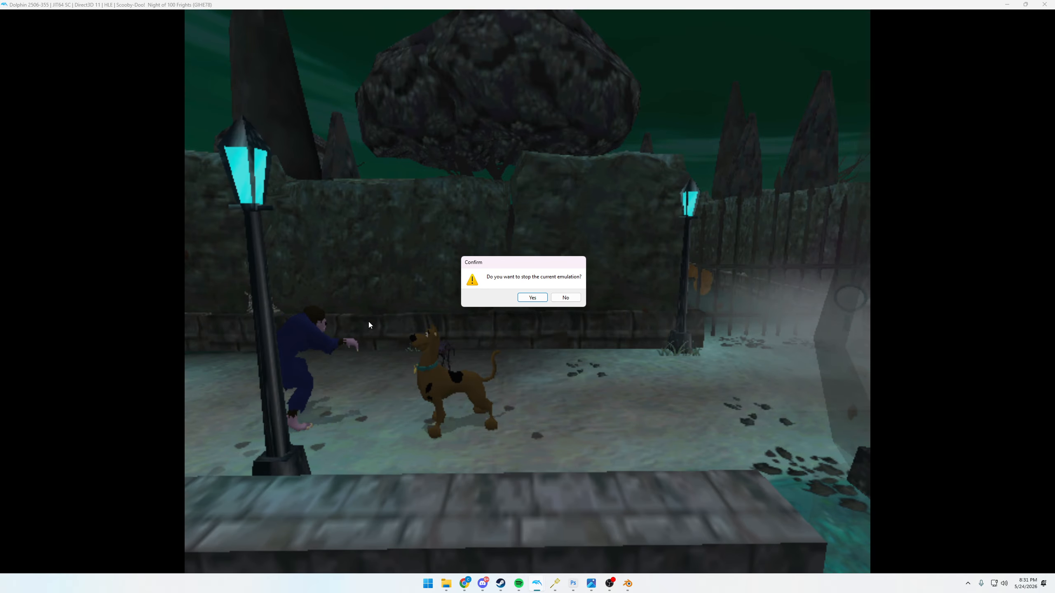
left_click(532, 297)
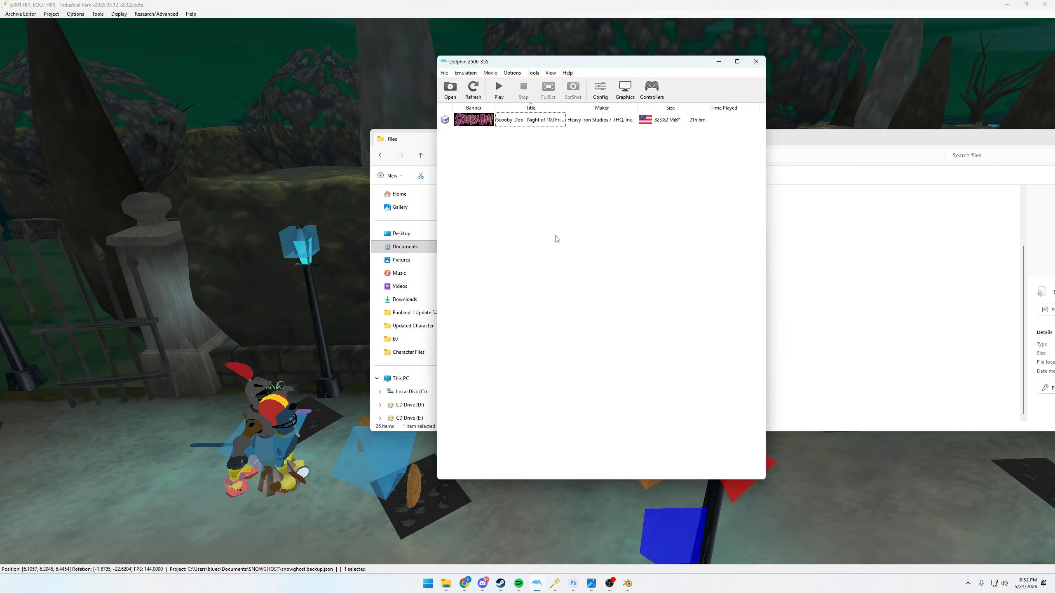
left_click(211, 270)
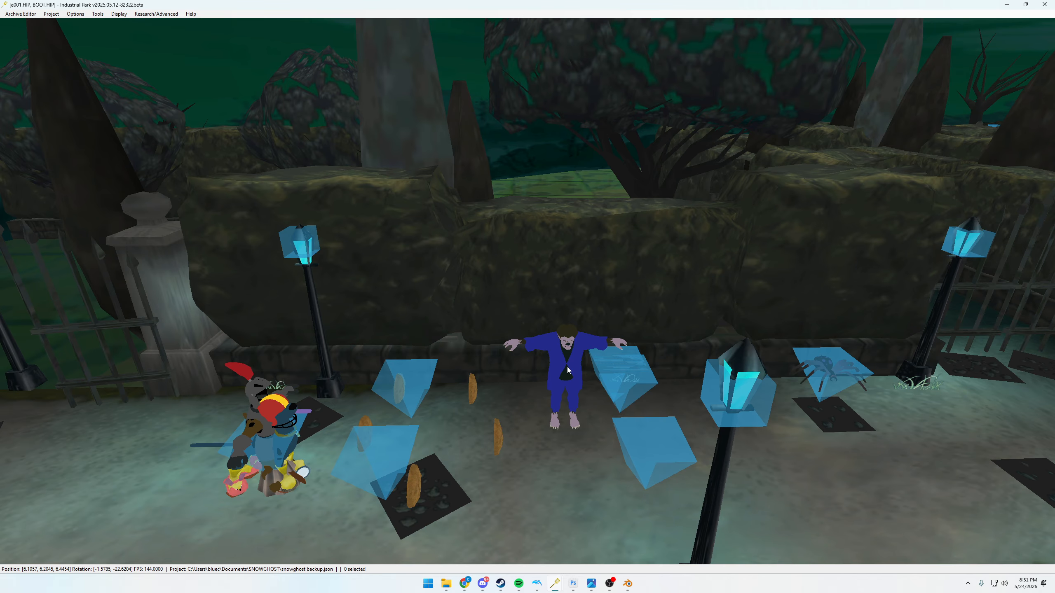
- Switch to Blender and look around the empty scene
left_click(630, 585)
mouse_move(485, 283)
middle_mouse_down()
mouse_move(518, 227)
mouse_move(604, 242)
mouse_move(490, 265)
middle_mouse_up()
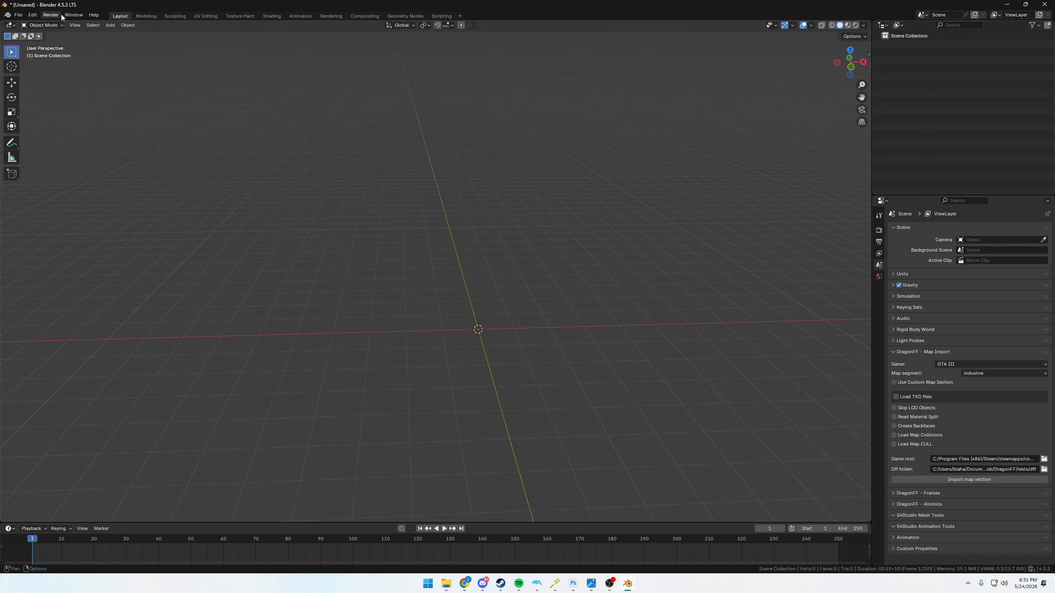
middle_click_drag(332, 205, 509, 377)
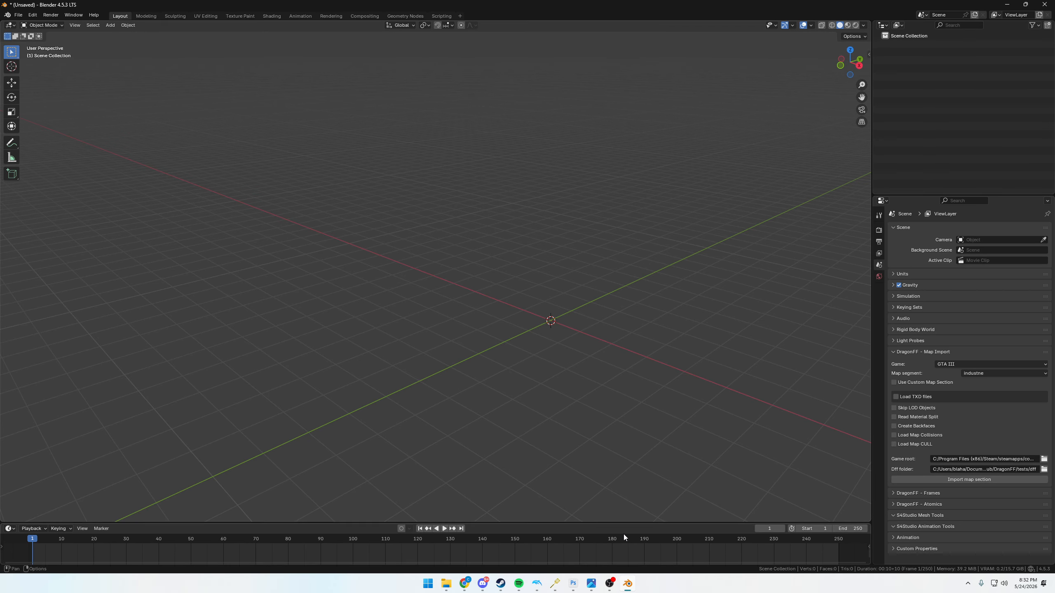
middle_click_drag(558, 283, 654, 438)
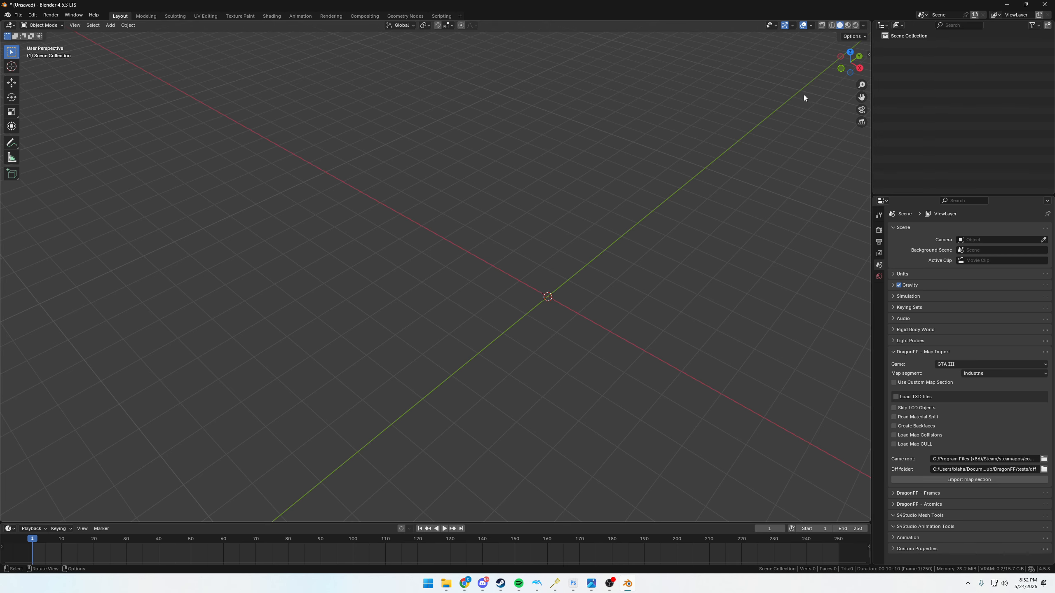
middle_click_drag(703, 99, 500, 192)
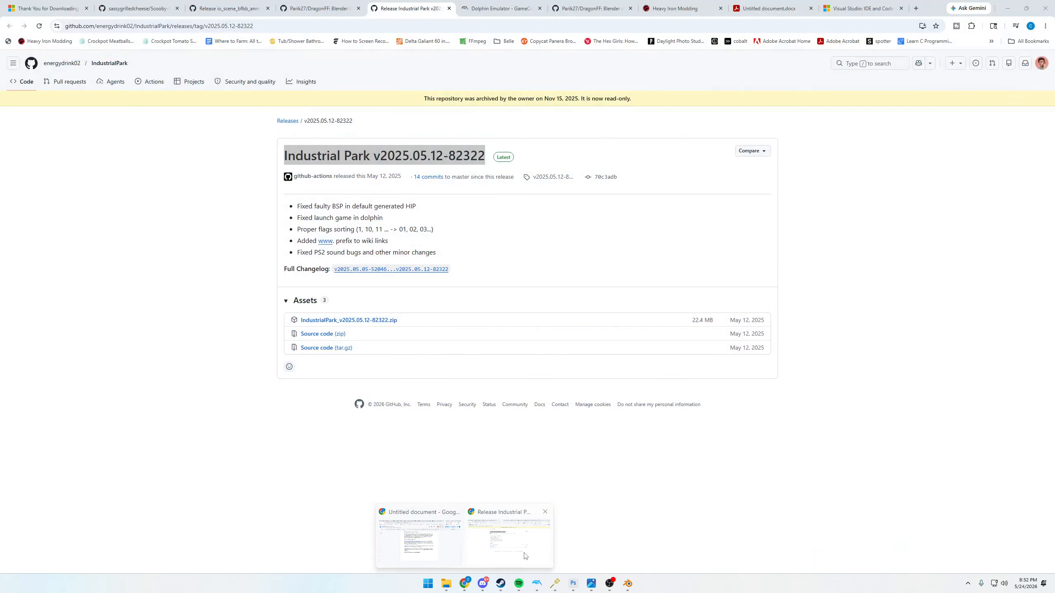
- Switch to the browser, download the DragonFF repository from GitHub as a ZIP, and return to Blender
left_click(509, 540)
left_click(320, 9)
left_click(624, 133)
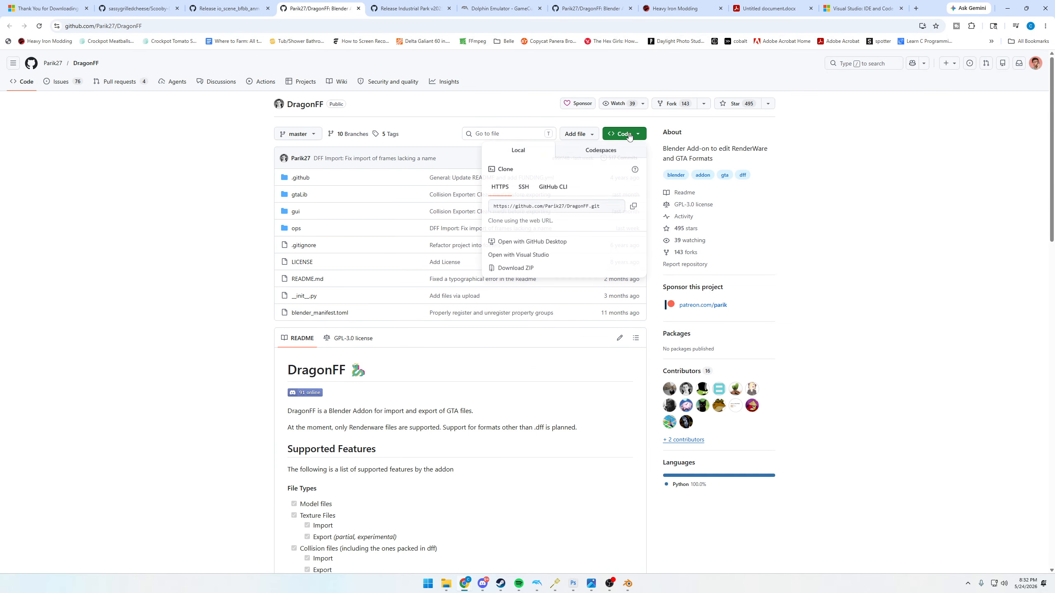
left_click(516, 270)
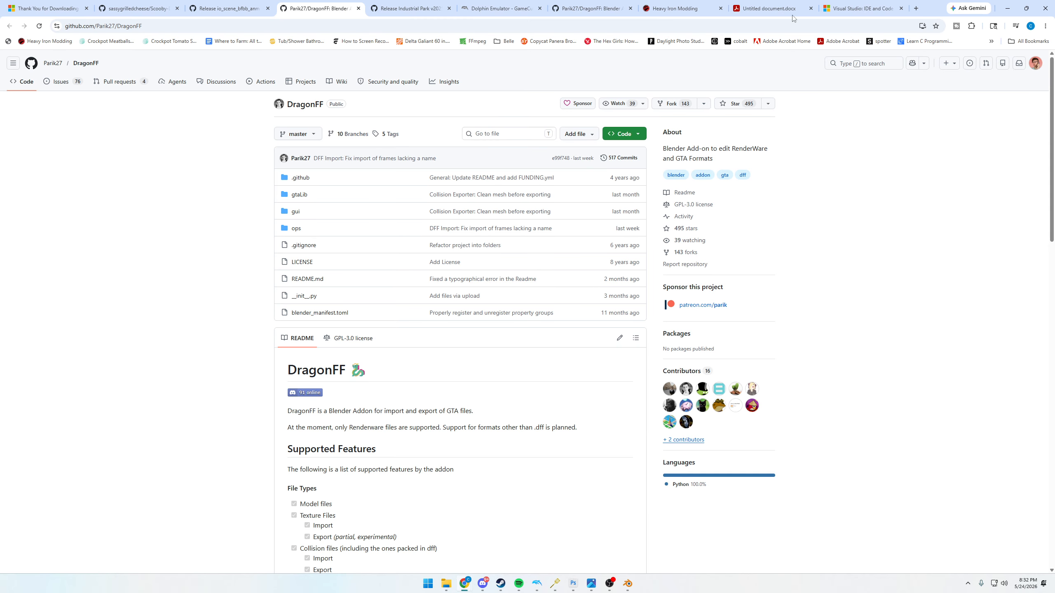
left_click(1007, 8)
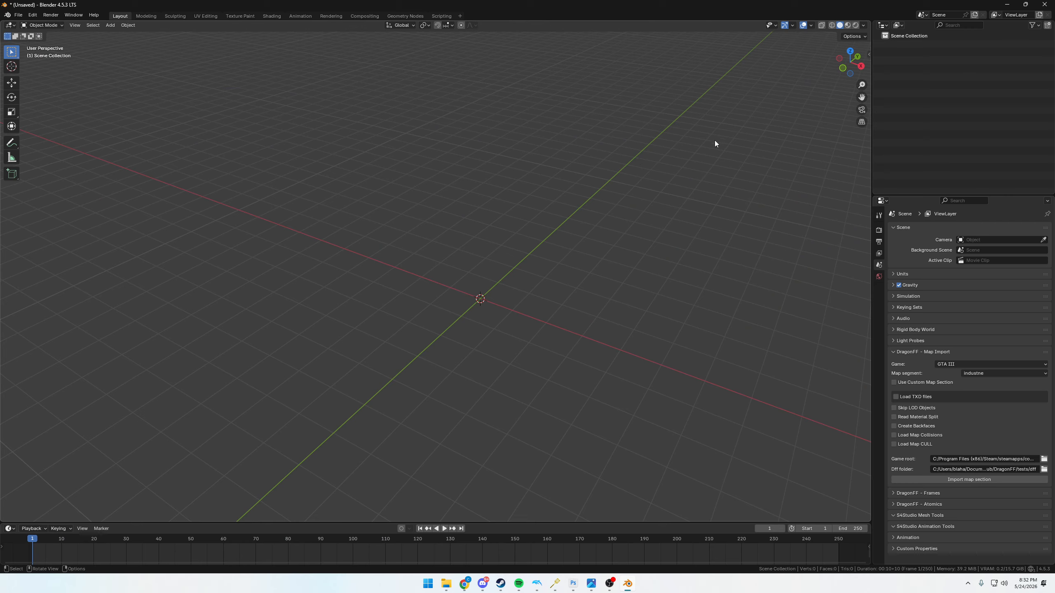
- Open Blender's Preferences, move the window over the viewport, and view the Get Extensions and Add-ons pages
left_click(20, 15)
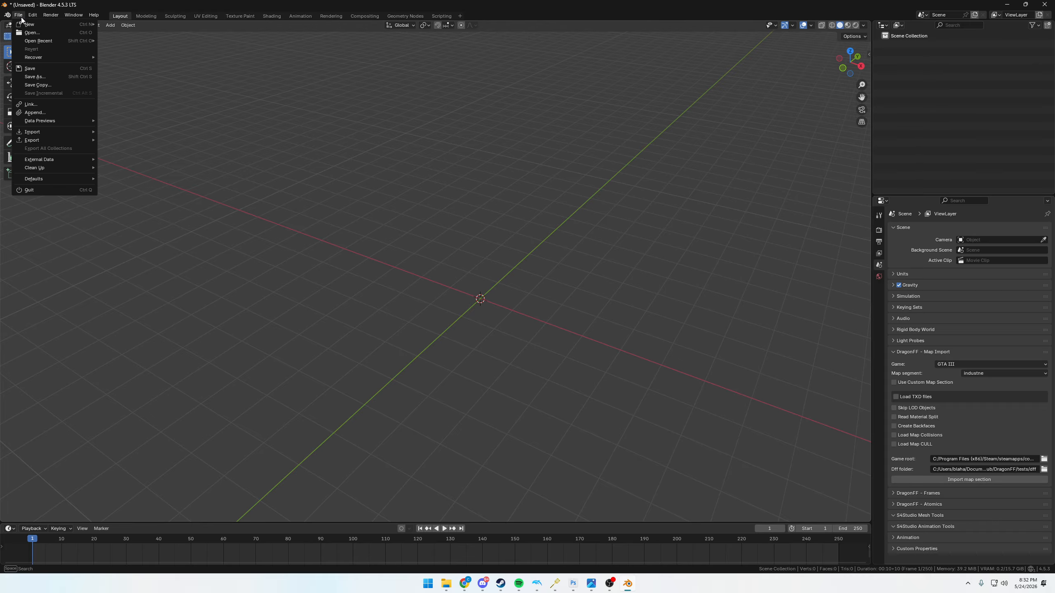
mouse_move(33, 15)
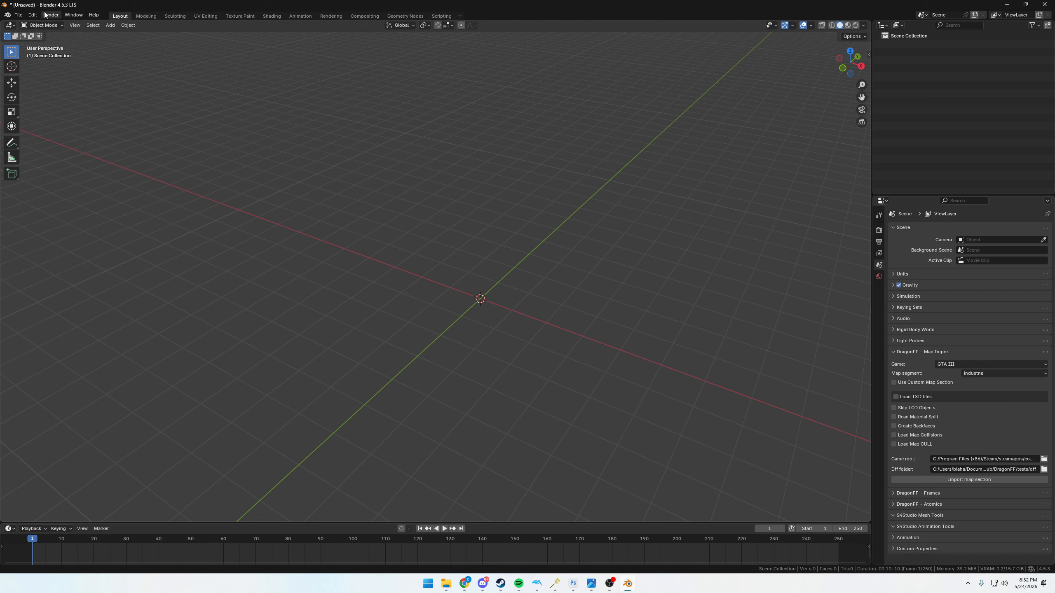
left_click(32, 16)
left_click(43, 129)
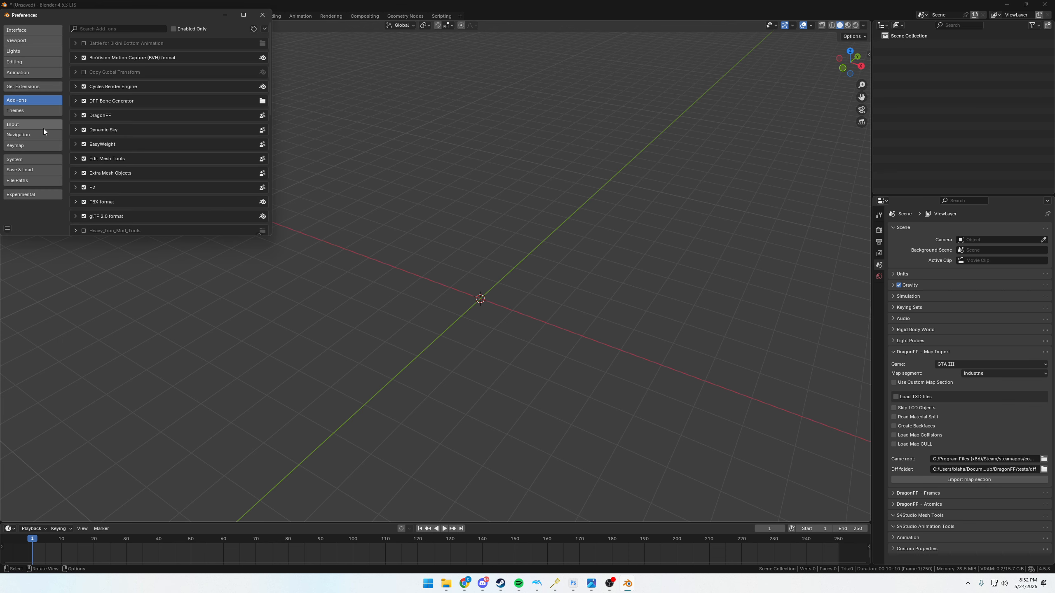
left_click_drag(90, 15, 390, 140)
left_click(318, 214)
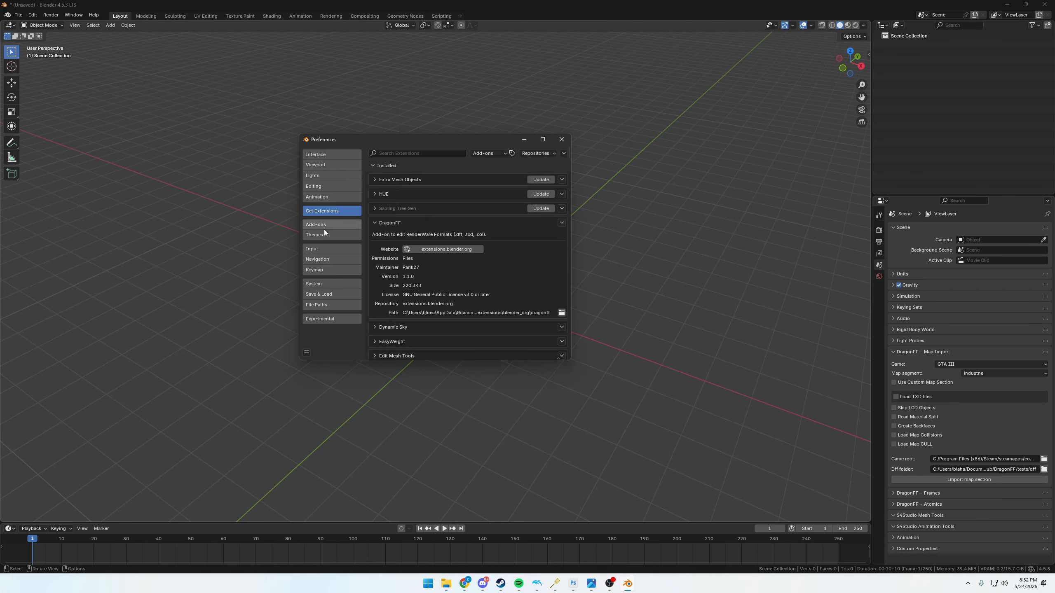
left_click(324, 229)
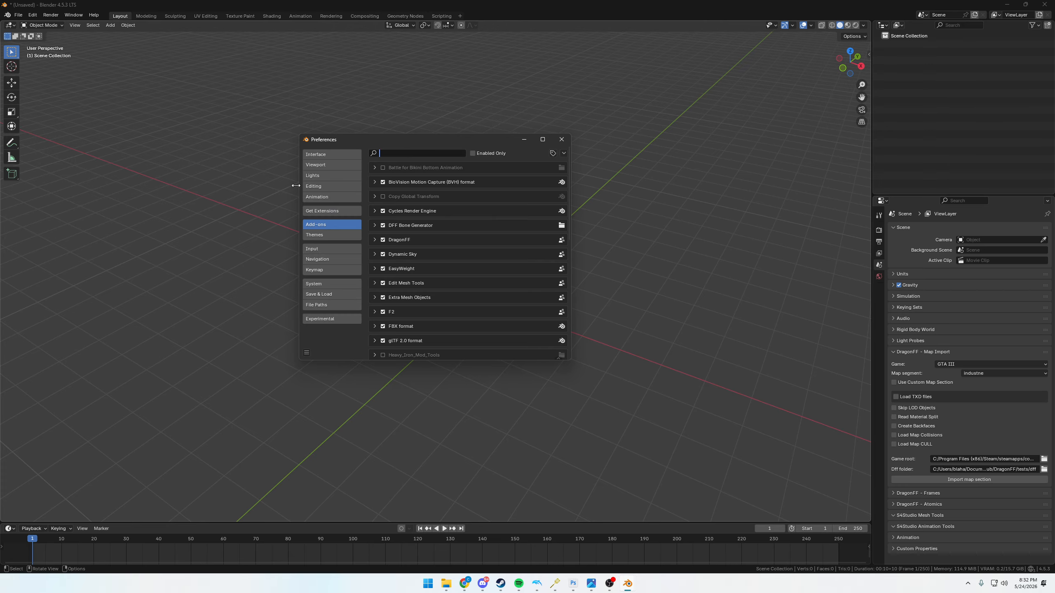
- Search the Get Extensions page for dragonff
left_click(326, 211)
left_click(404, 154)
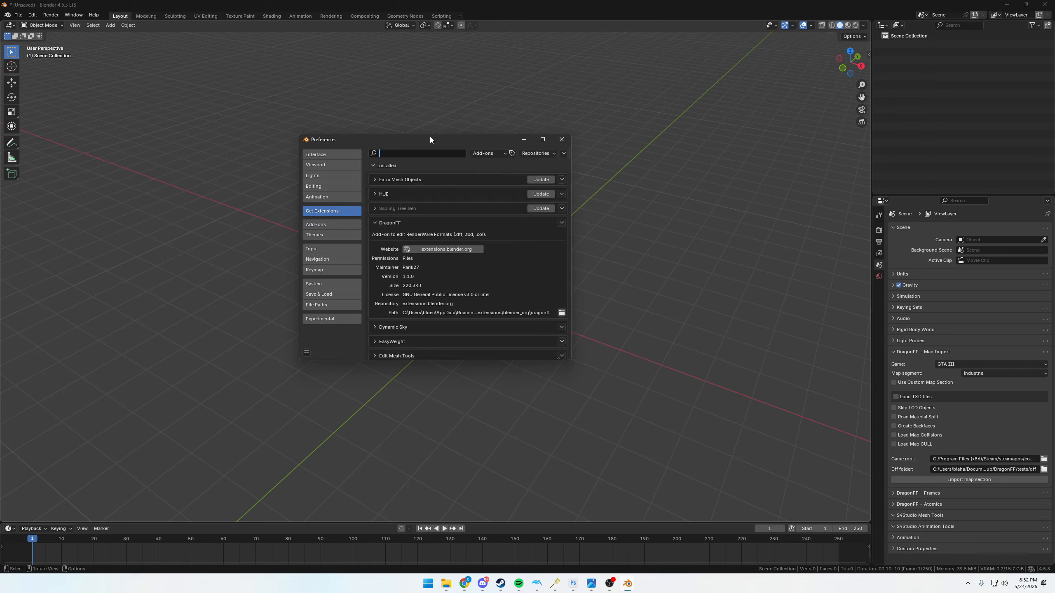
type("dragondd")
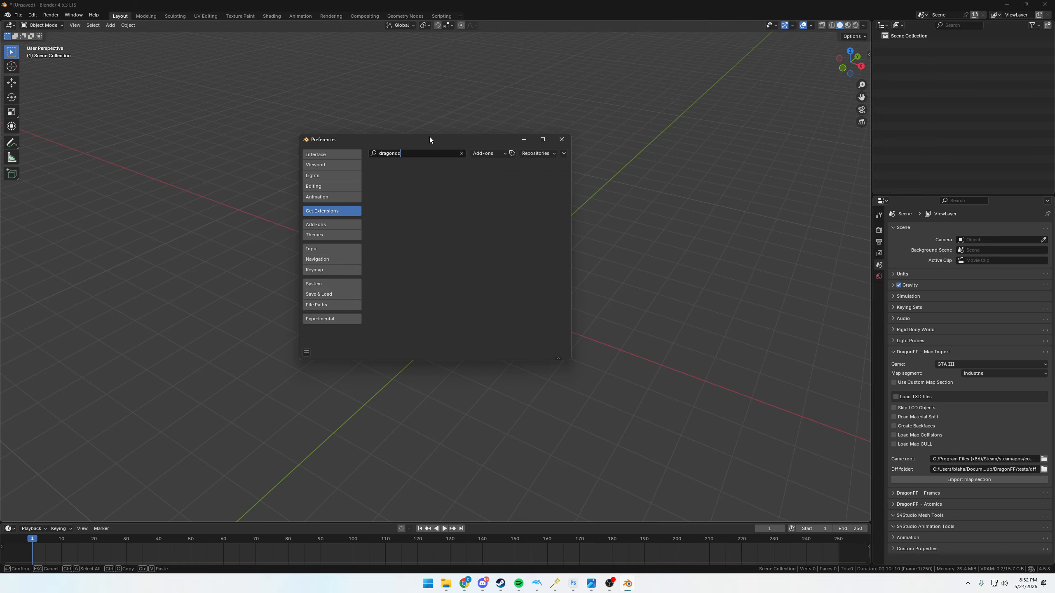
key("BackSpace")
key("BackSpace")
type("ff")
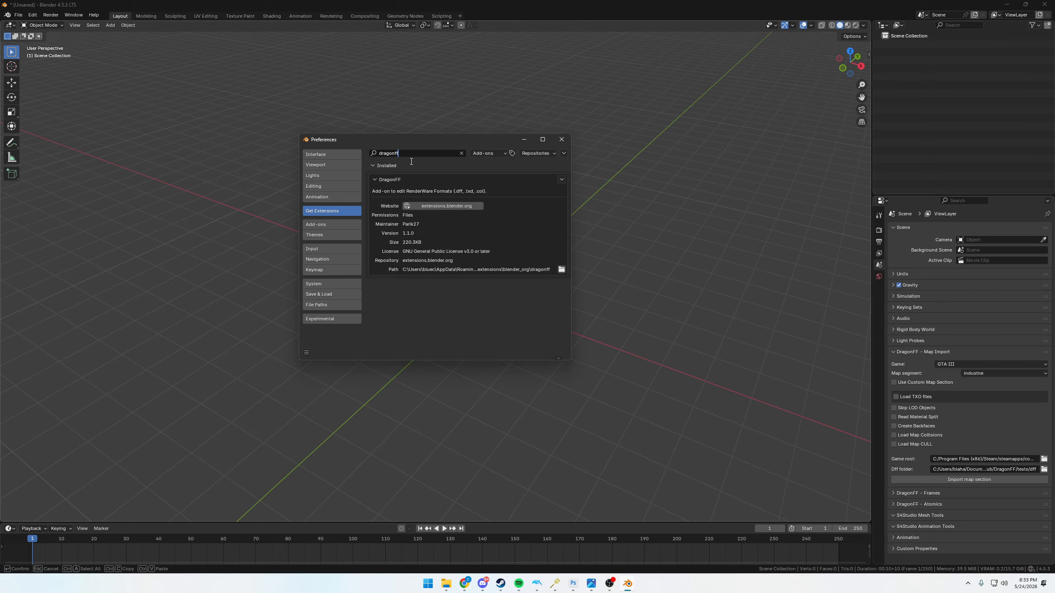
left_click_drag(408, 155, 372, 154)
- Browse the add-on install-from-disk file view in the Documents folder, cancel it, and close the Preferences
left_click(338, 224)
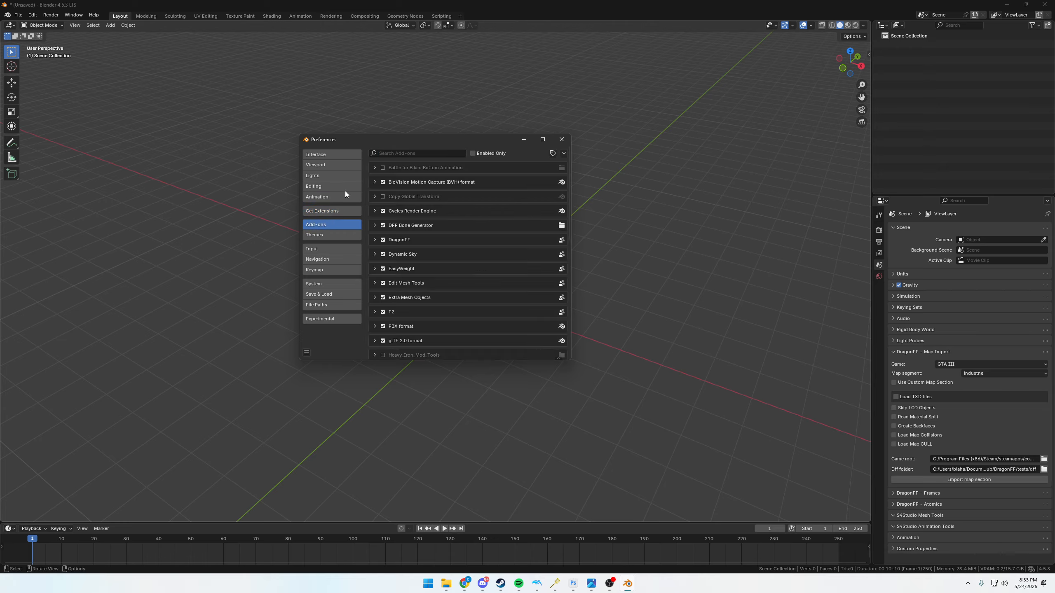
left_click_drag(422, 141, 286, 128)
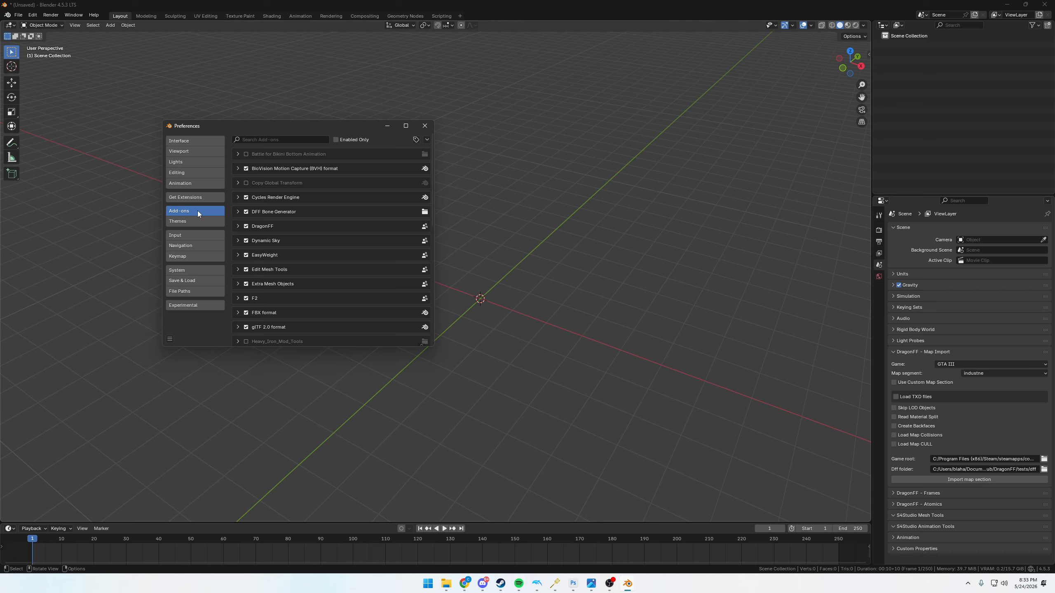
left_click(425, 139)
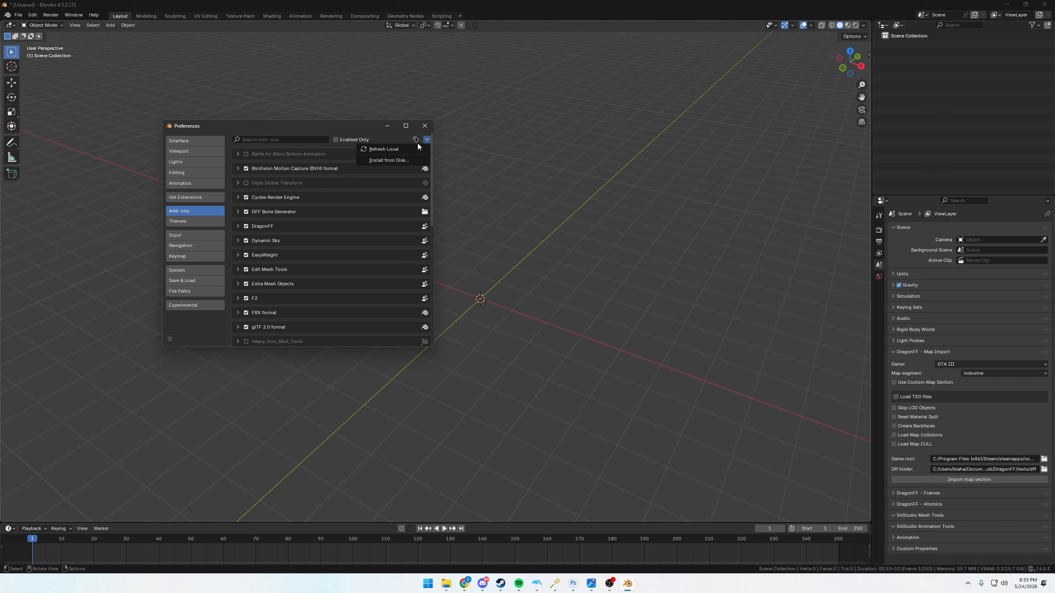
left_click(387, 160)
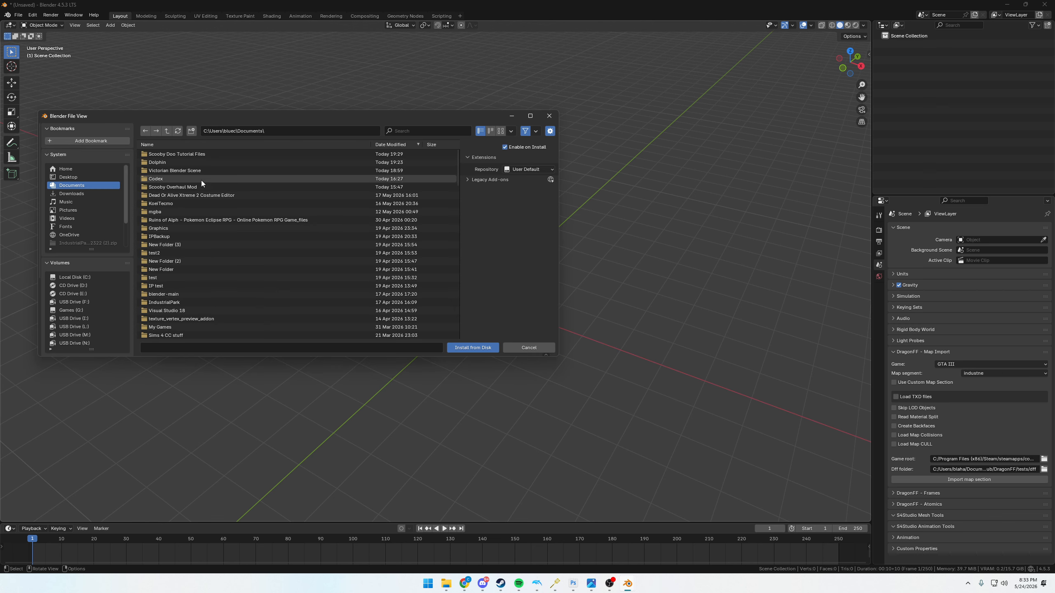
scroll(223, 232, "down", 2)
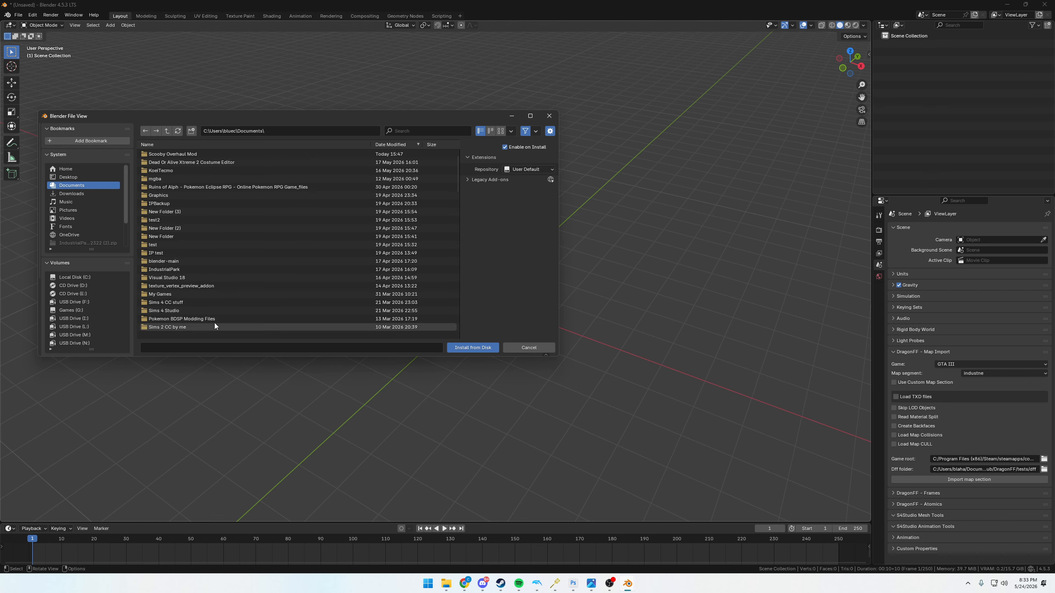
scroll(173, 220, "up", 2)
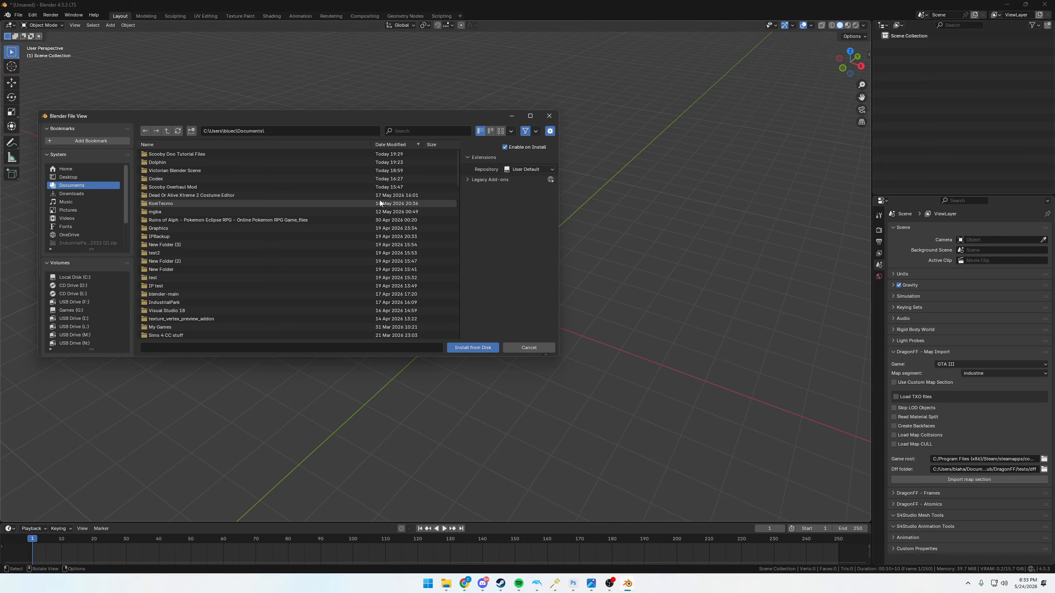
left_click(515, 346)
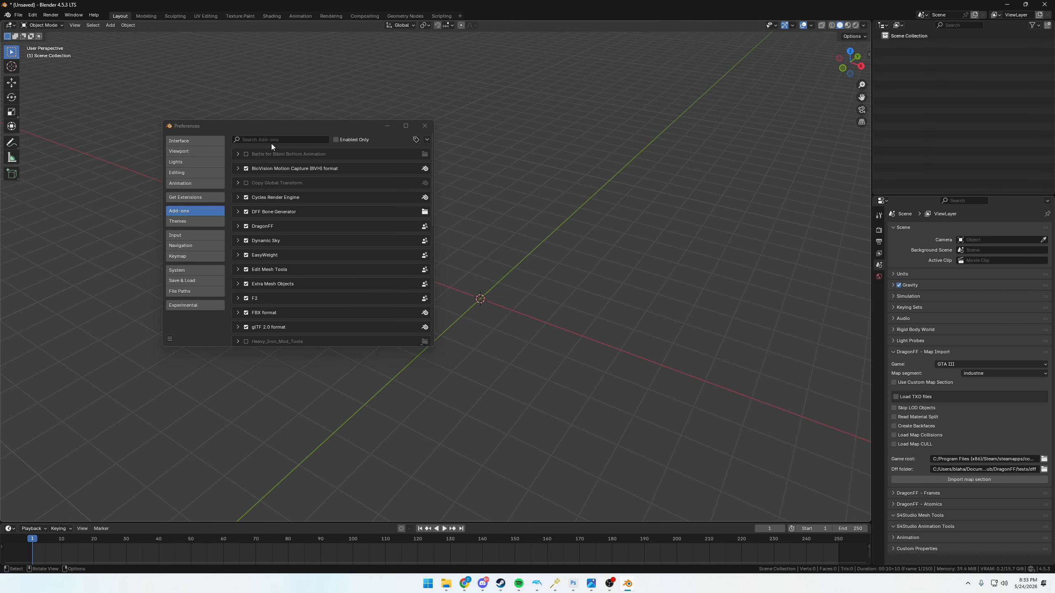
left_click(425, 126)
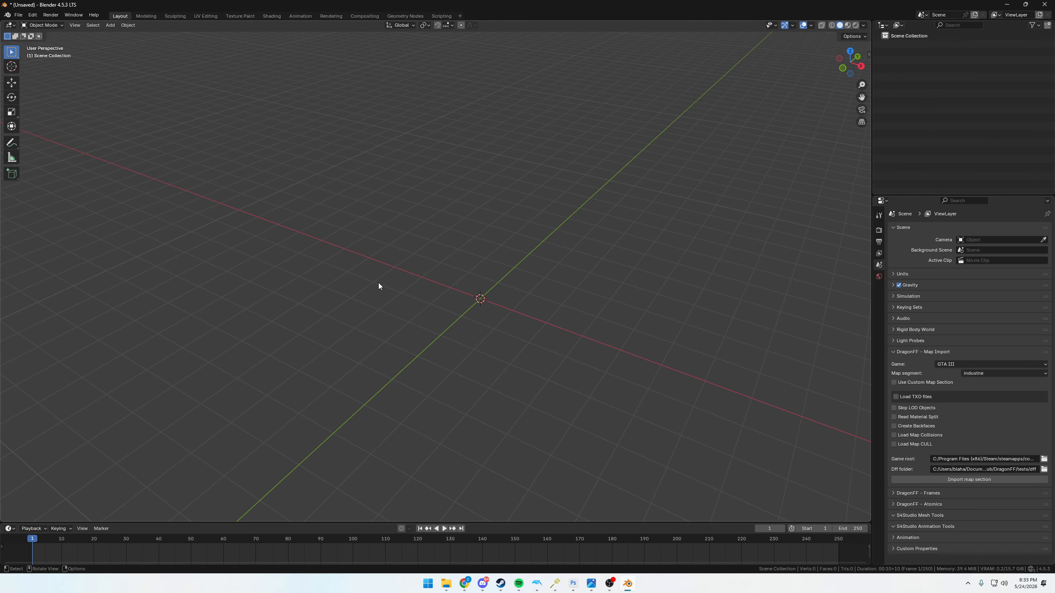
- Switch to Industrial Park and bring the BOOT.HIP and e001.HIP archive windows to the front
middle_click_drag(358, 273, 498, 288)
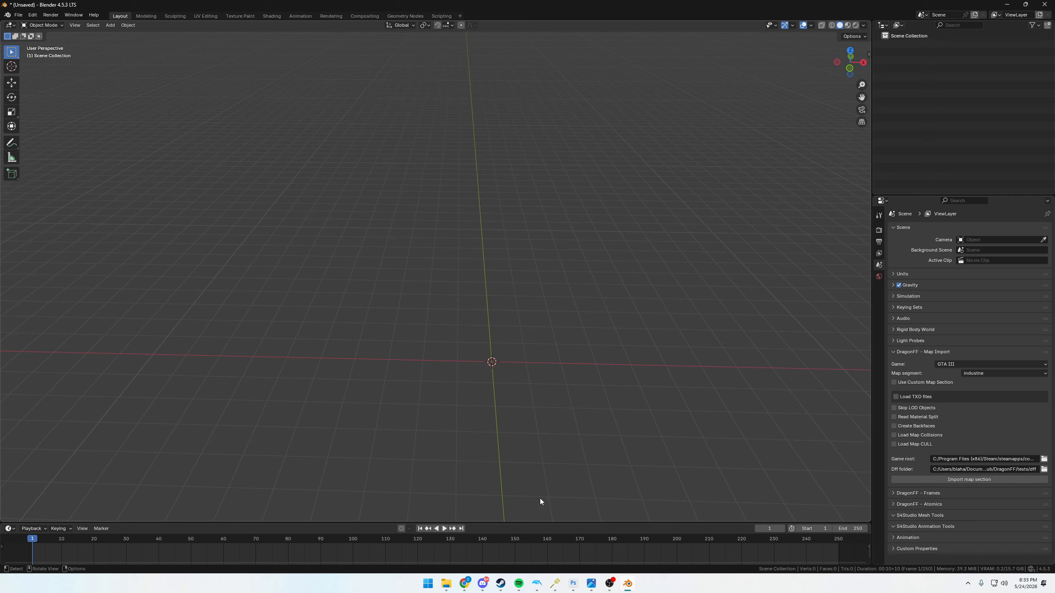
mouse_move(555, 585)
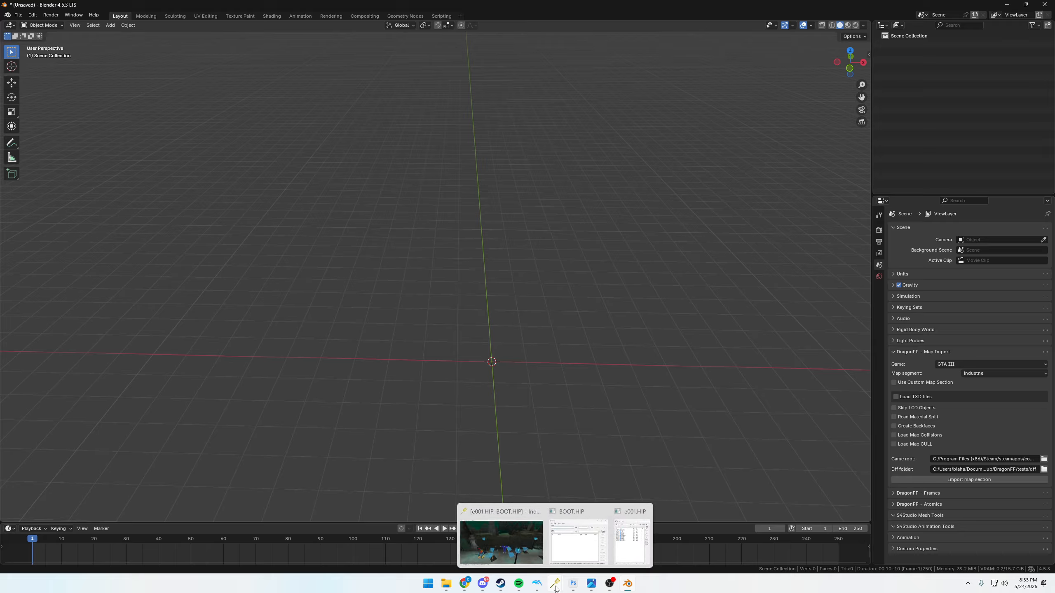
left_click(559, 585)
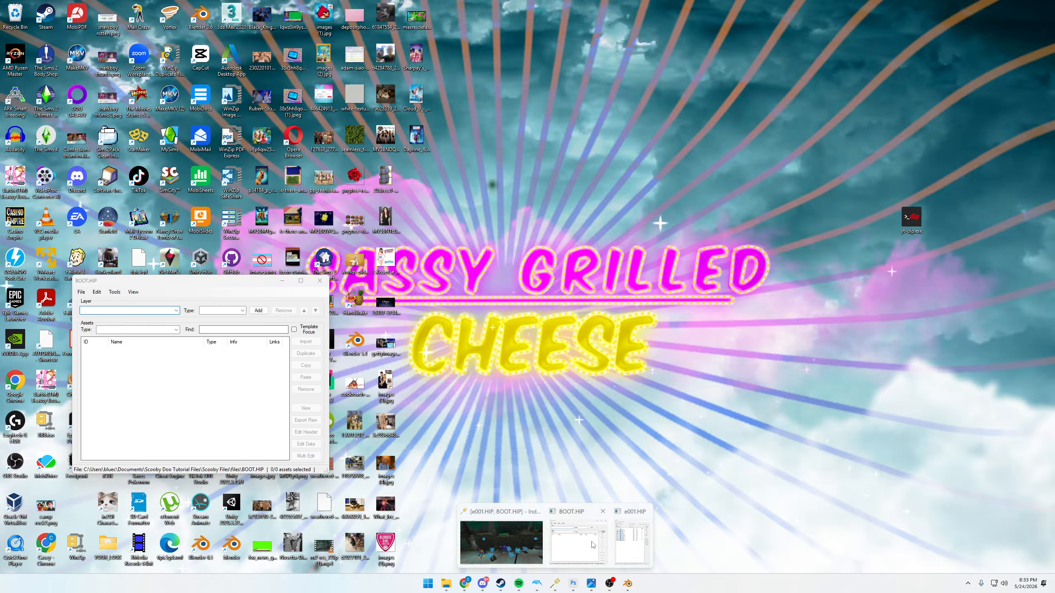
left_click(593, 545)
mouse_move(555, 585)
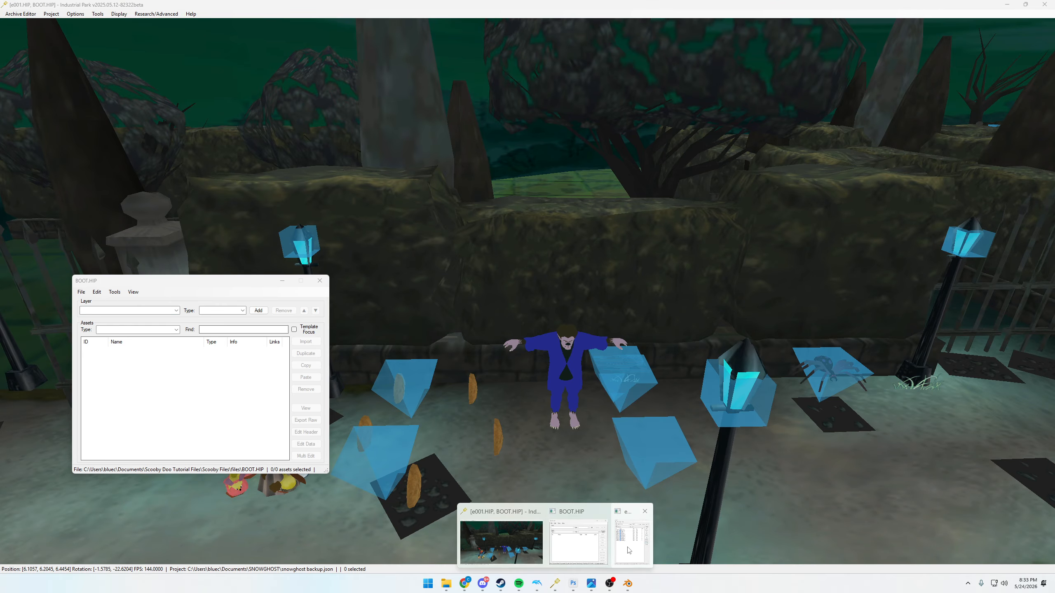
left_click(631, 541)
left_click_drag(183, 121, 174, 82)
- Select the wolfman in the scene, search all e001.HIP assets for wm_bind, and select wm_bind.dff
left_click(574, 351)
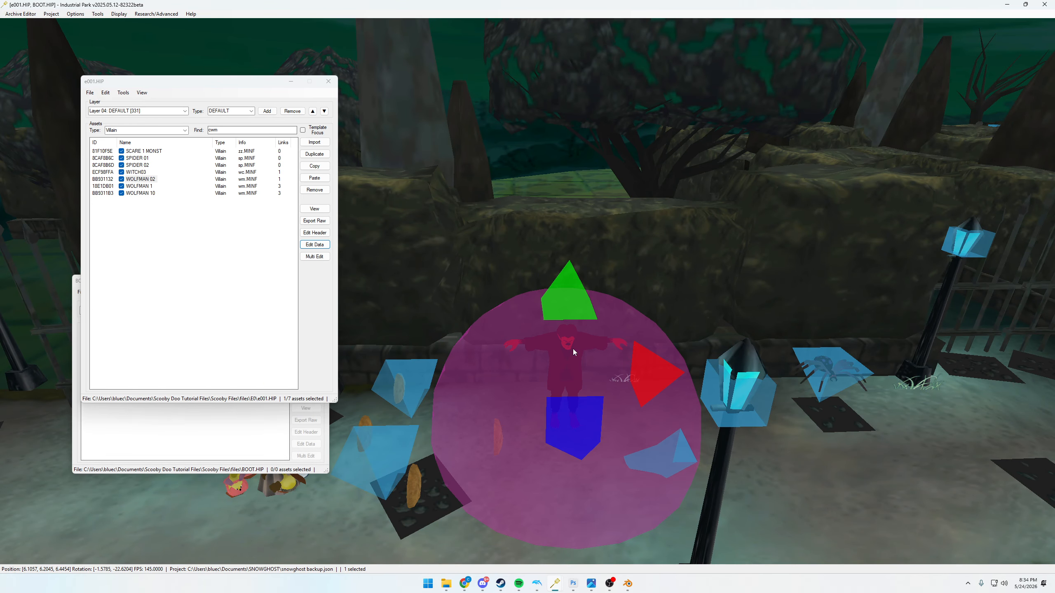
left_click(245, 131)
type("w")
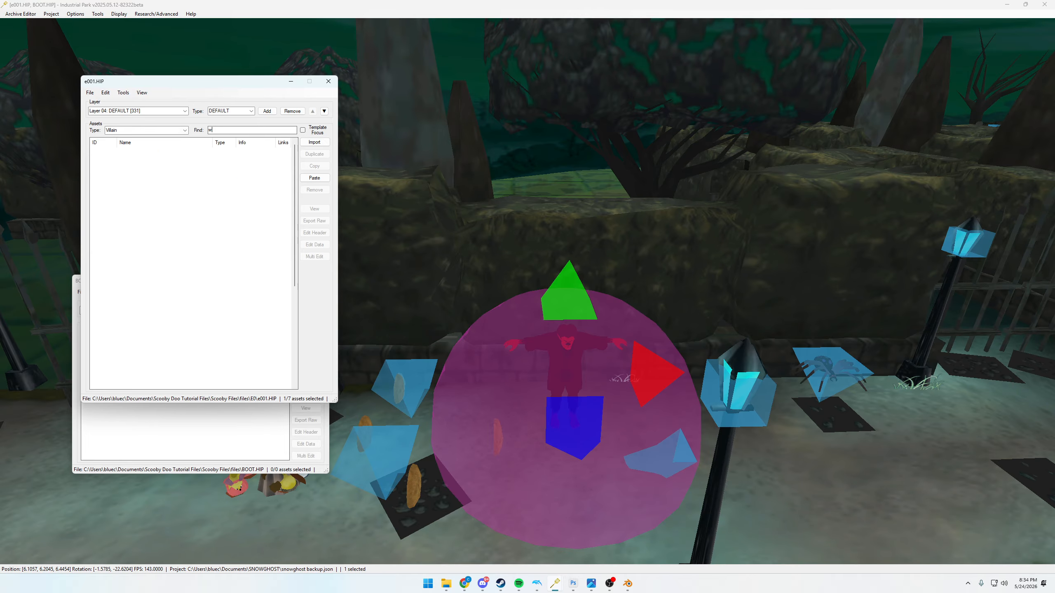
type("m_")
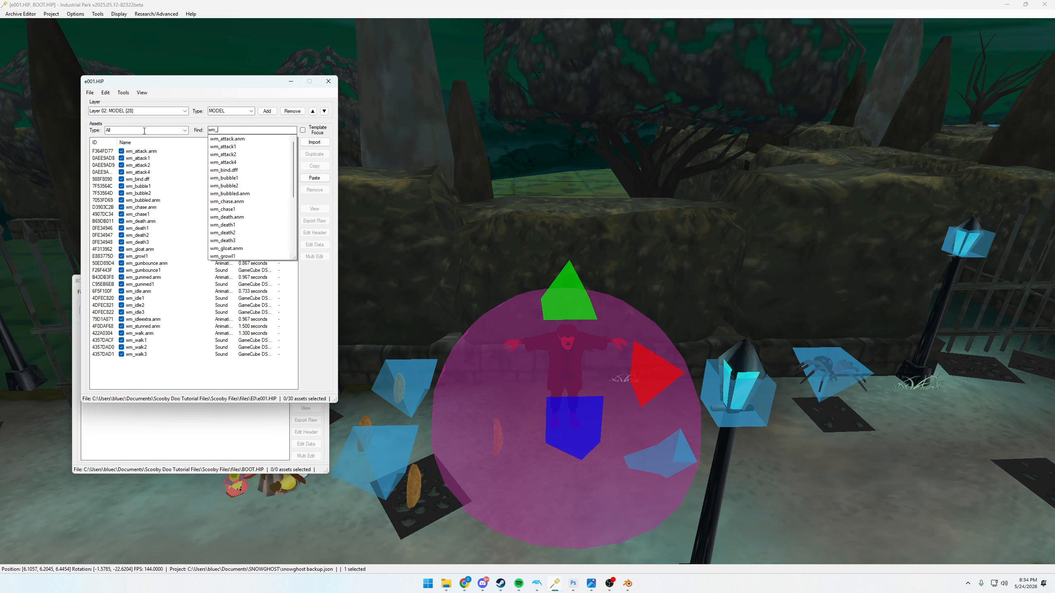
type("bind")
left_click(142, 151)
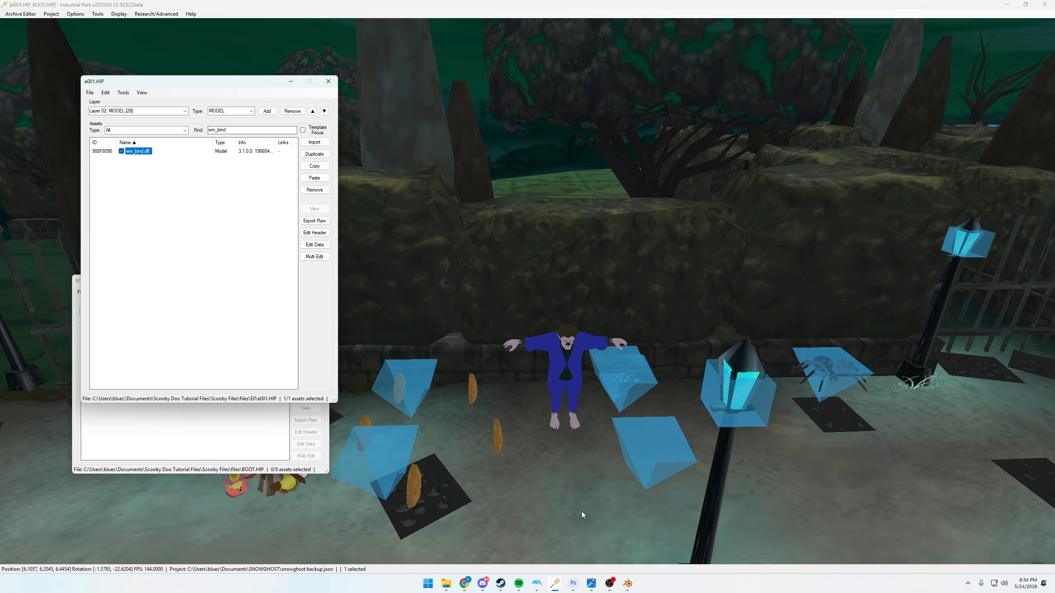
- Switch to Blender, minimize the BOOT.HIP window, and view the DragonFF DFF import browser, closing it without importing
mouse_move(625, 583)
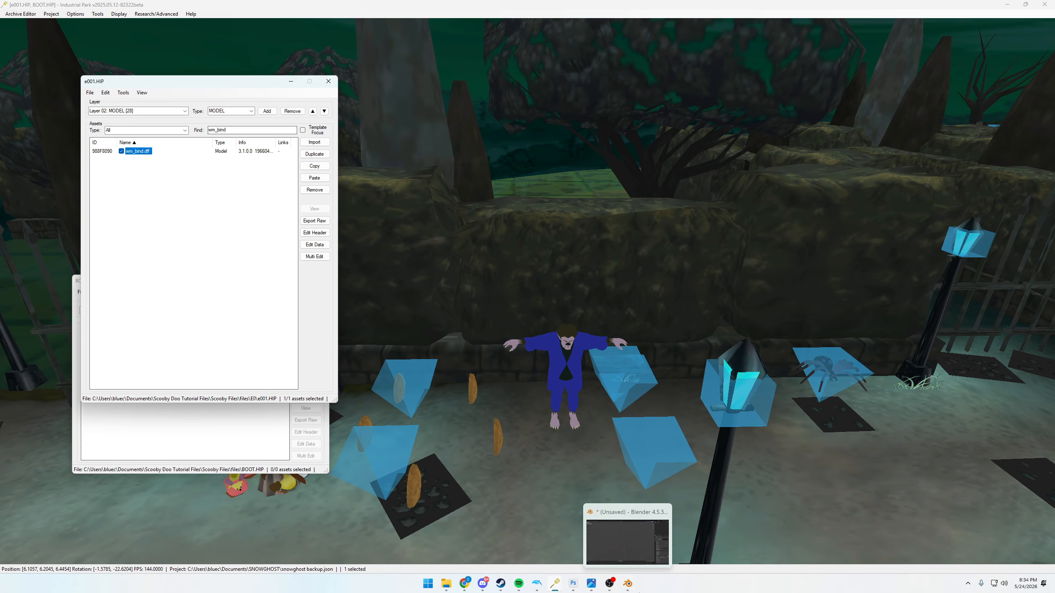
left_click(628, 584)
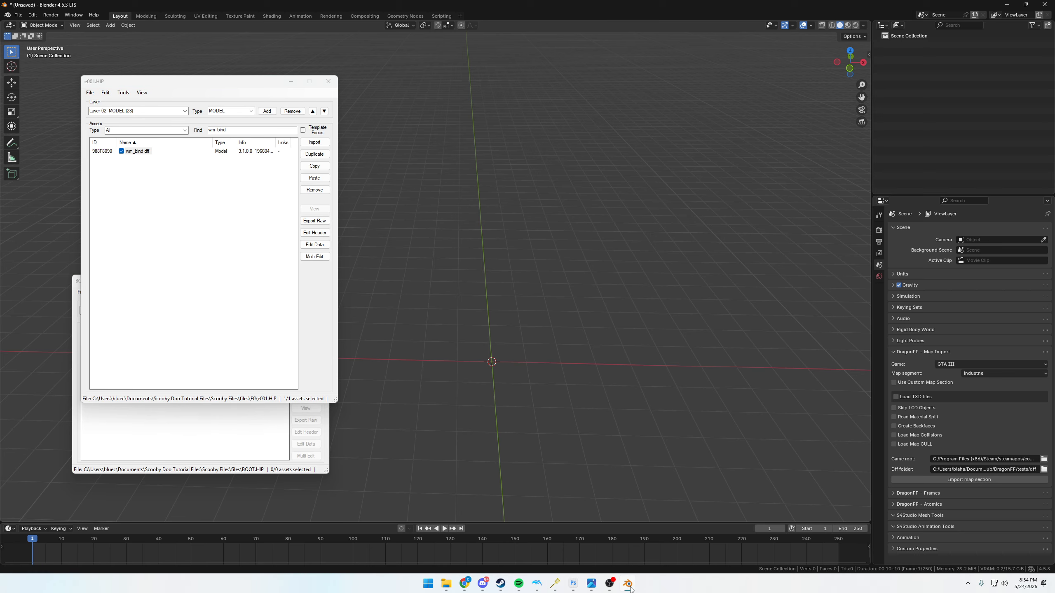
left_click(282, 281)
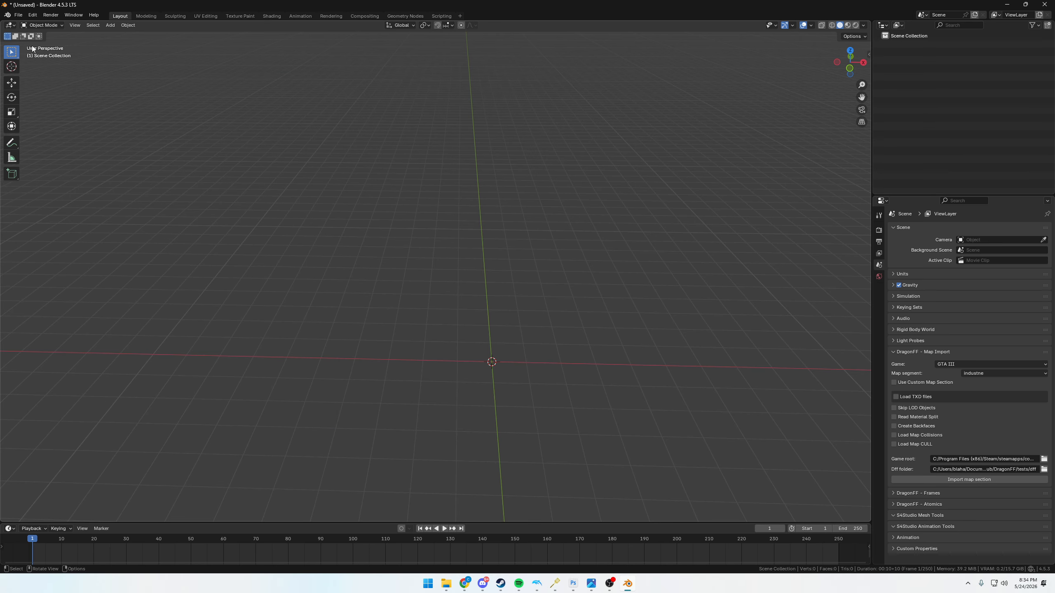
left_click(18, 15)
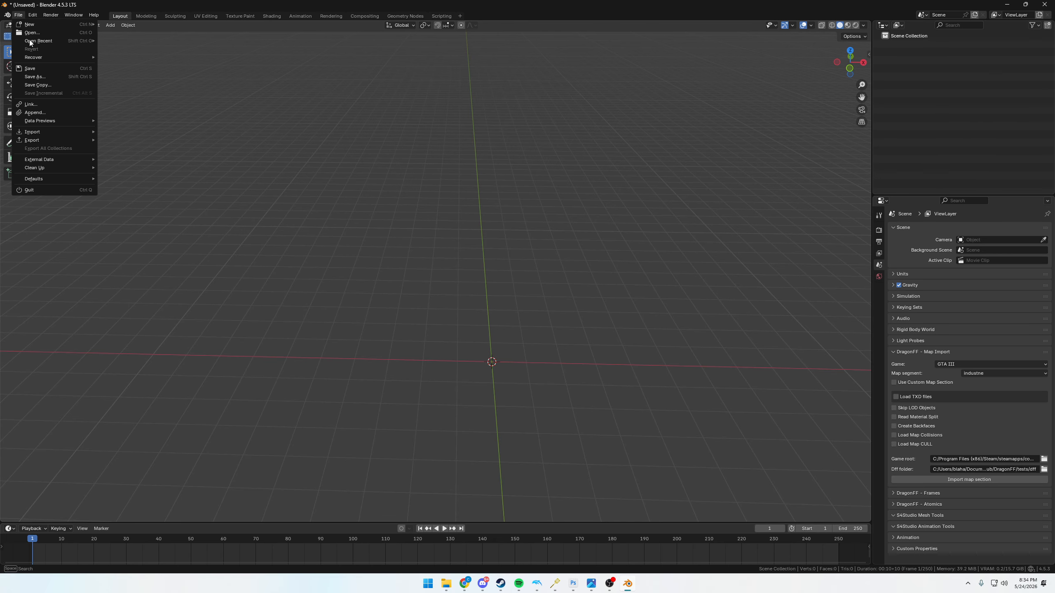
mouse_move(51, 132)
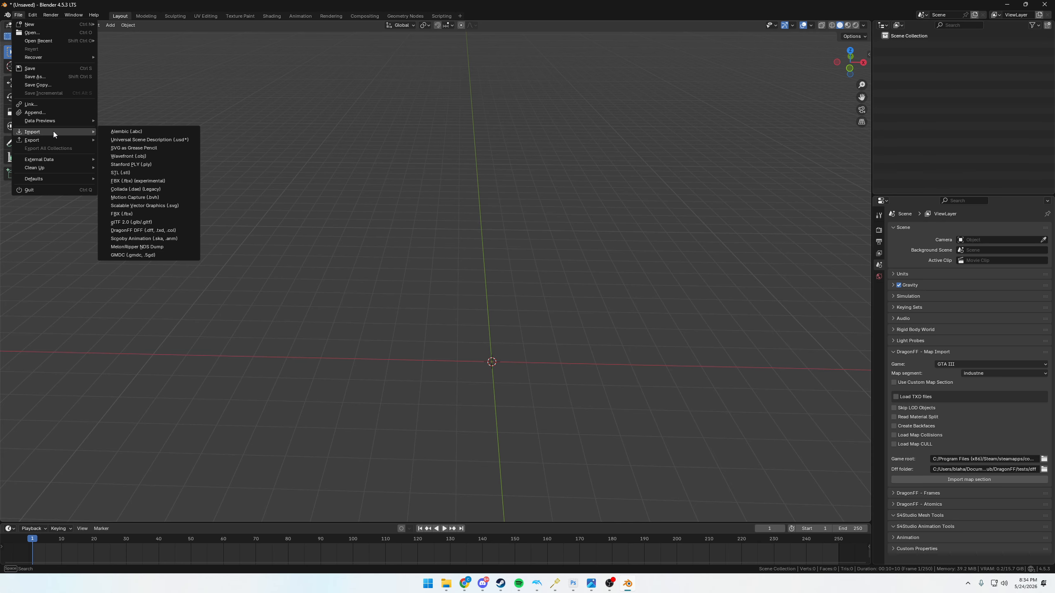
left_click(143, 230)
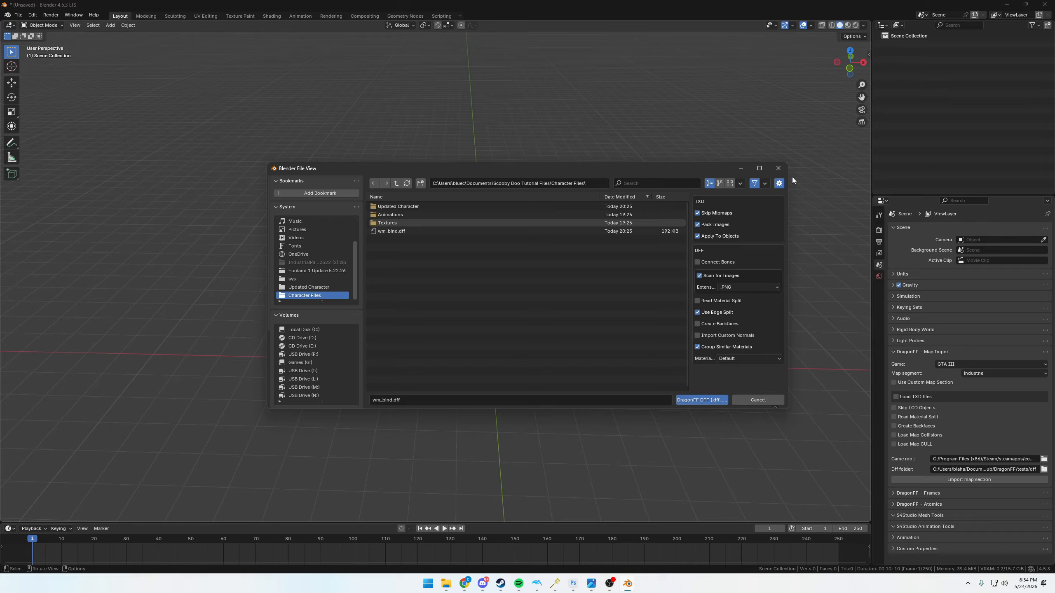
left_click(778, 168)
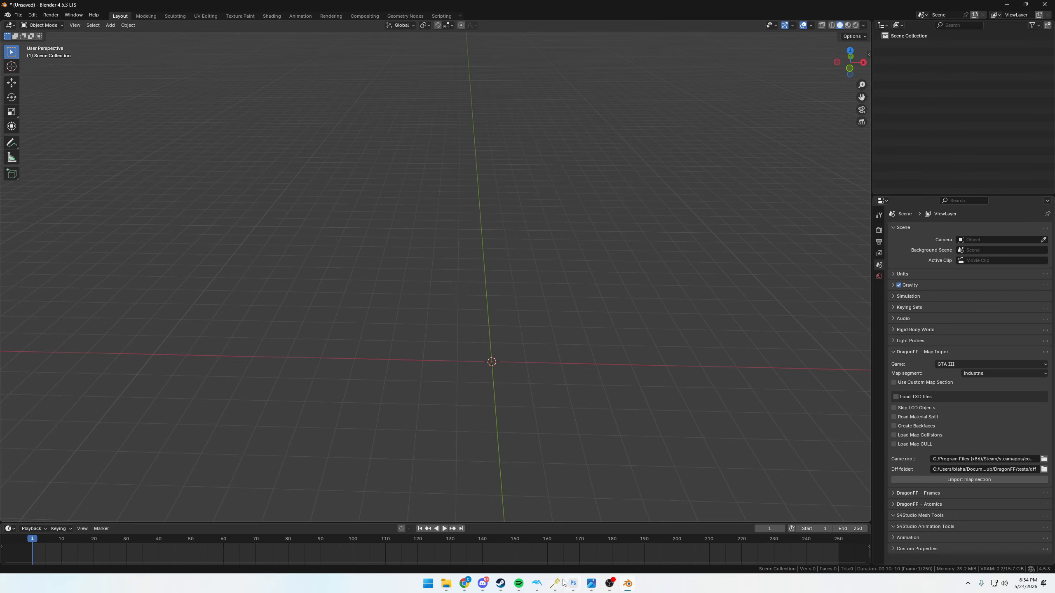
- Switch to Industrial Park's e001.HIP archive, select the wolfman in the scene, search all assets for wm_bind, and select wm_bind.dff
mouse_move(564, 583)
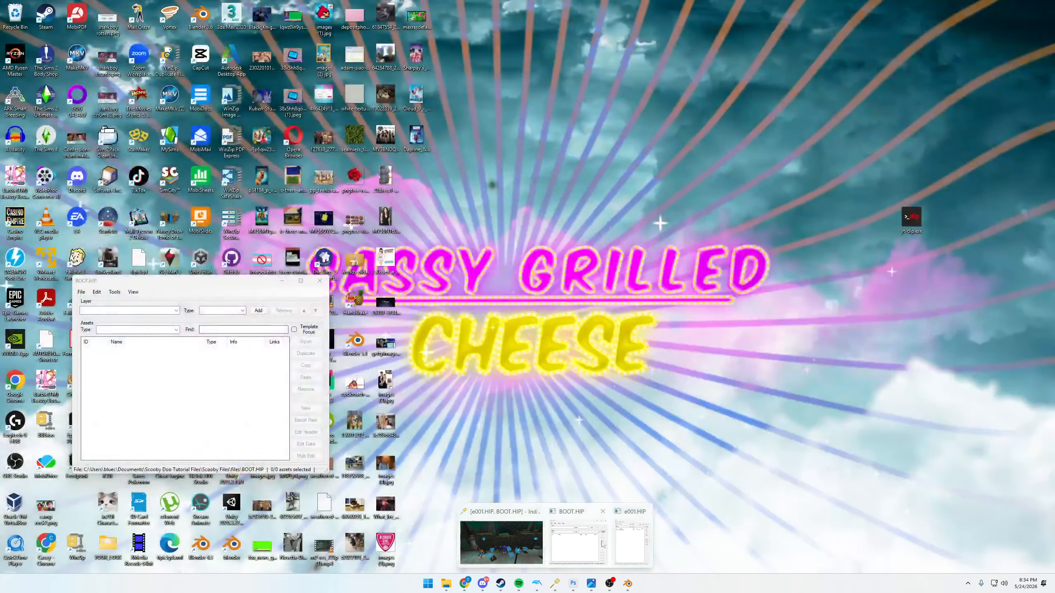
left_click(620, 538)
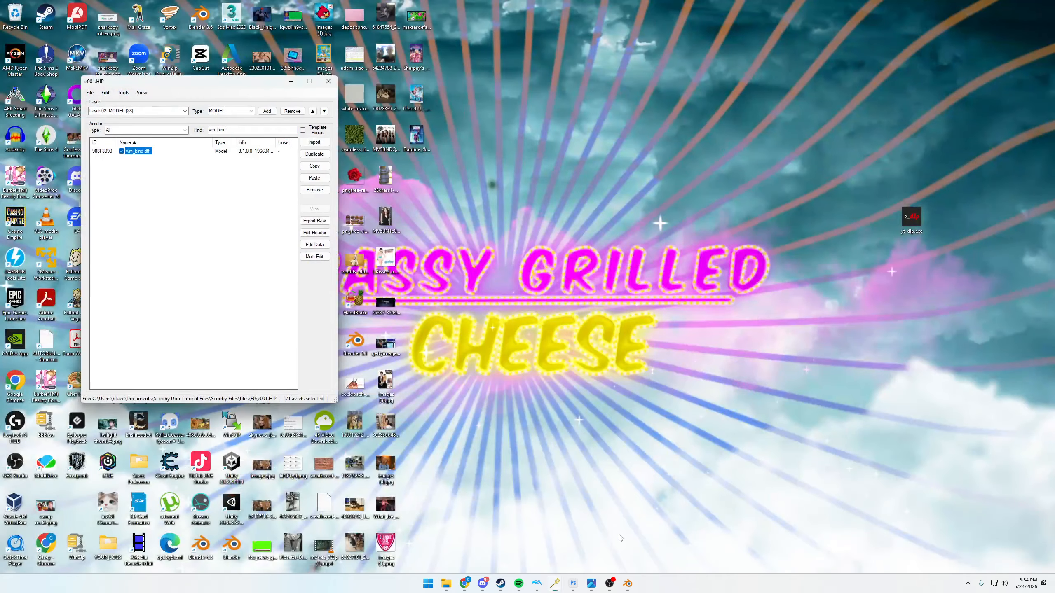
mouse_move(557, 584)
left_click(519, 537)
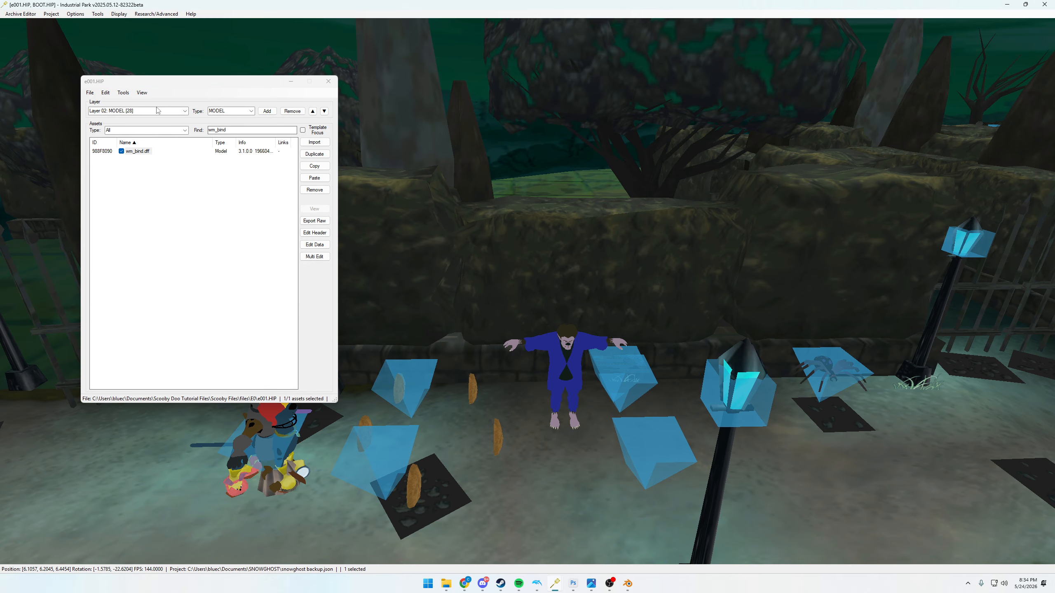
left_click(565, 366)
left_click(229, 129)
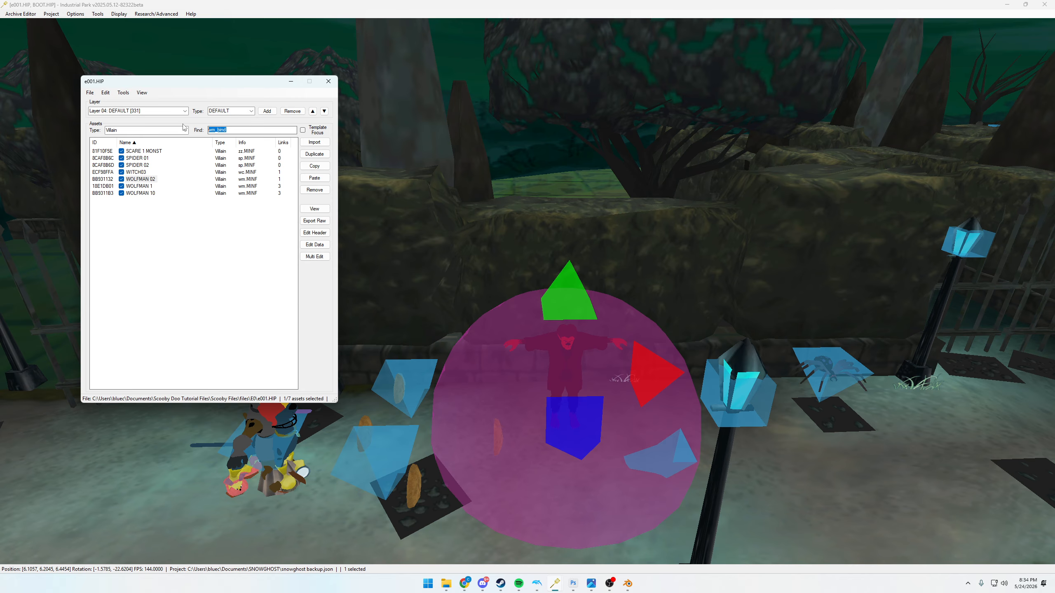
type("wm_bind")
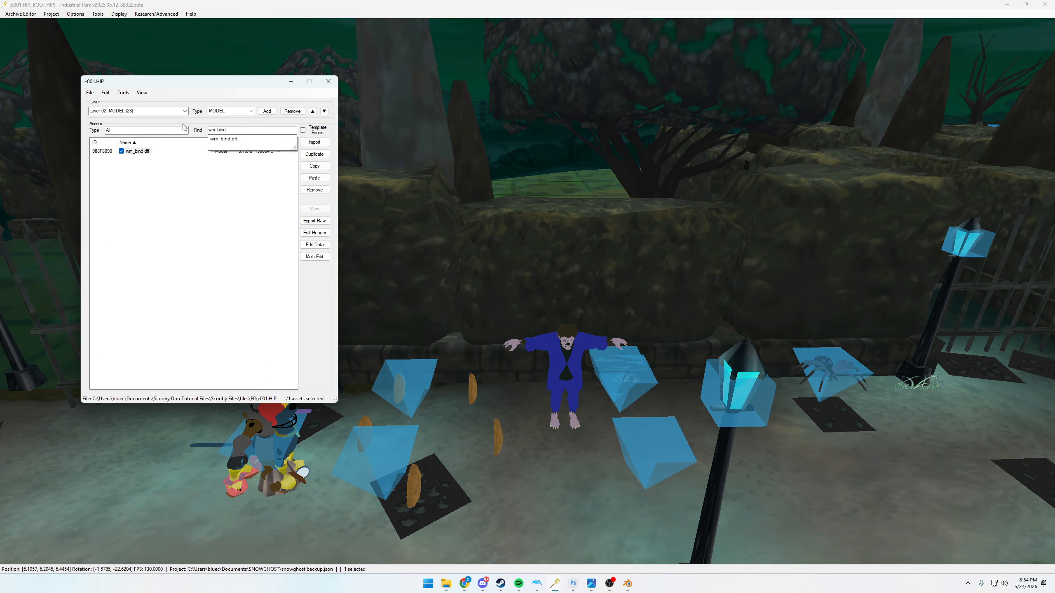
left_click(133, 152)
right_click(134, 153)
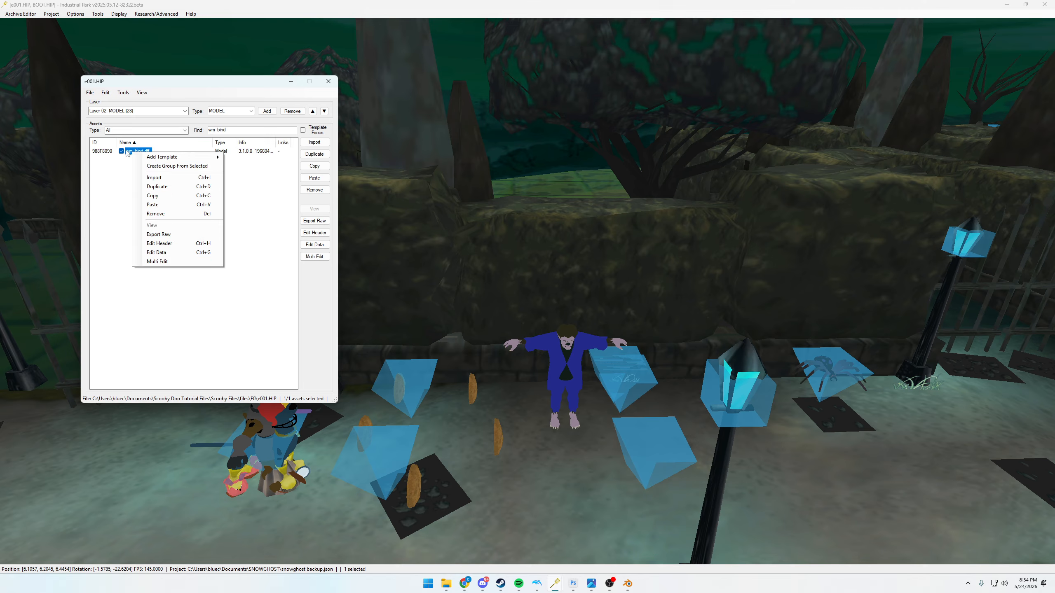
left_click(124, 152)
left_click(314, 245)
left_click(286, 311)
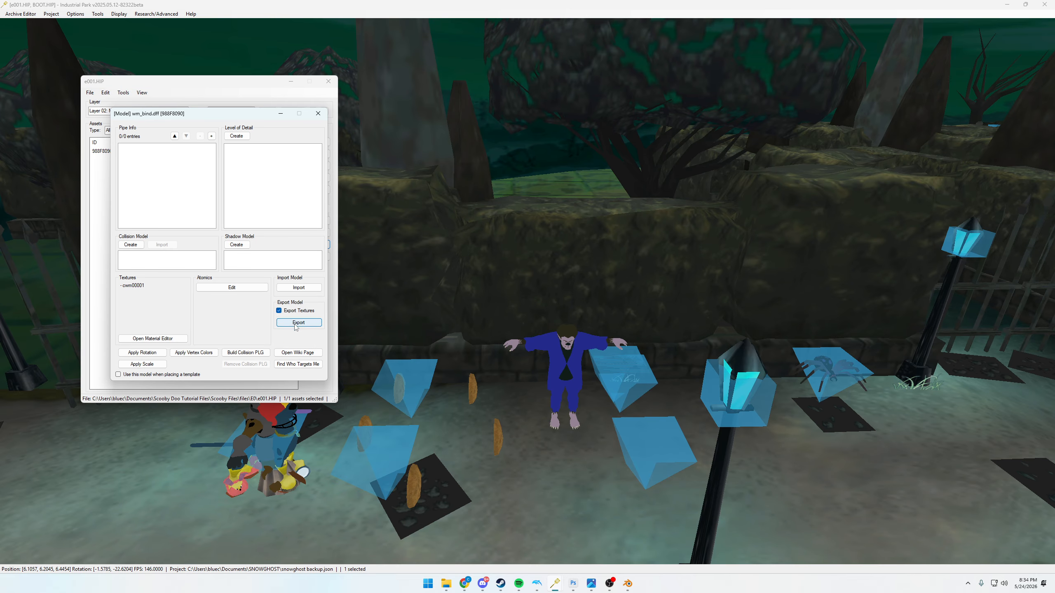
left_click(298, 323)
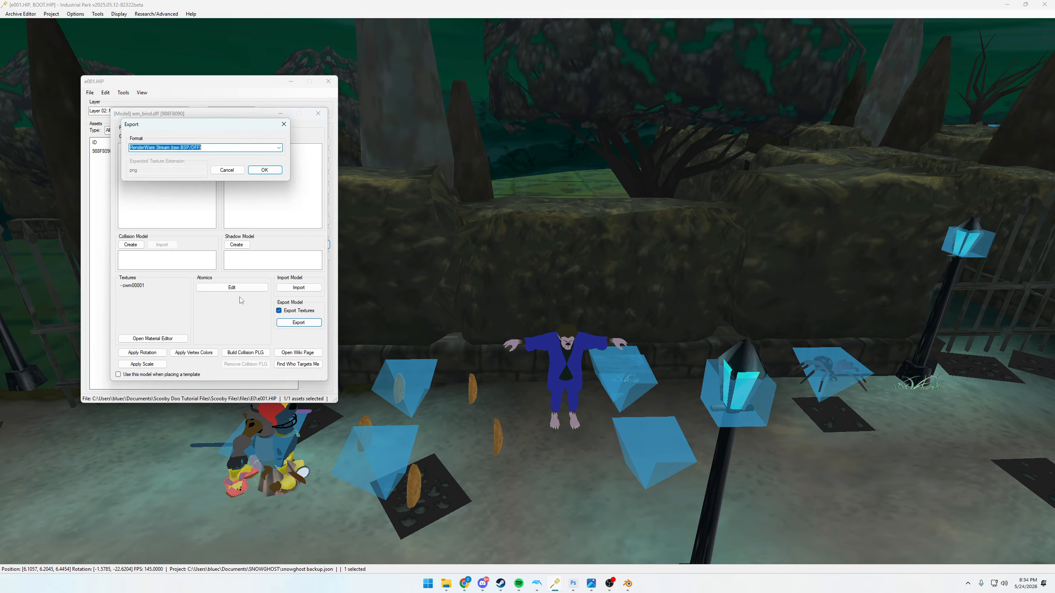
left_click(284, 119)
left_click(318, 113)
- View wm_bind.dff's export with textures in RenderWare Stream format up to choosing the save location, cancel it, and close the archive windows
left_click(311, 246)
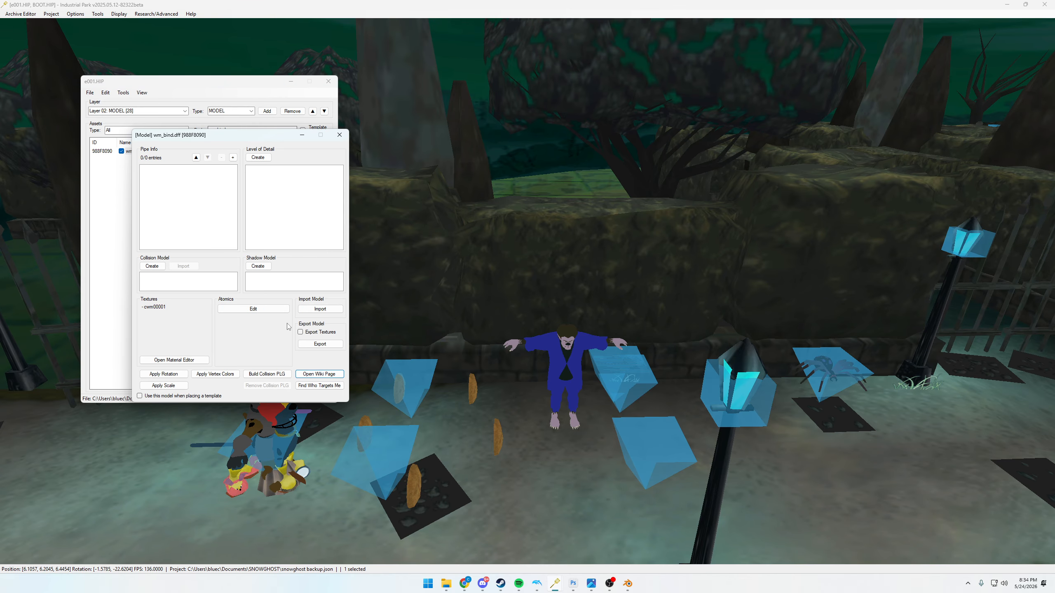
left_click(307, 343)
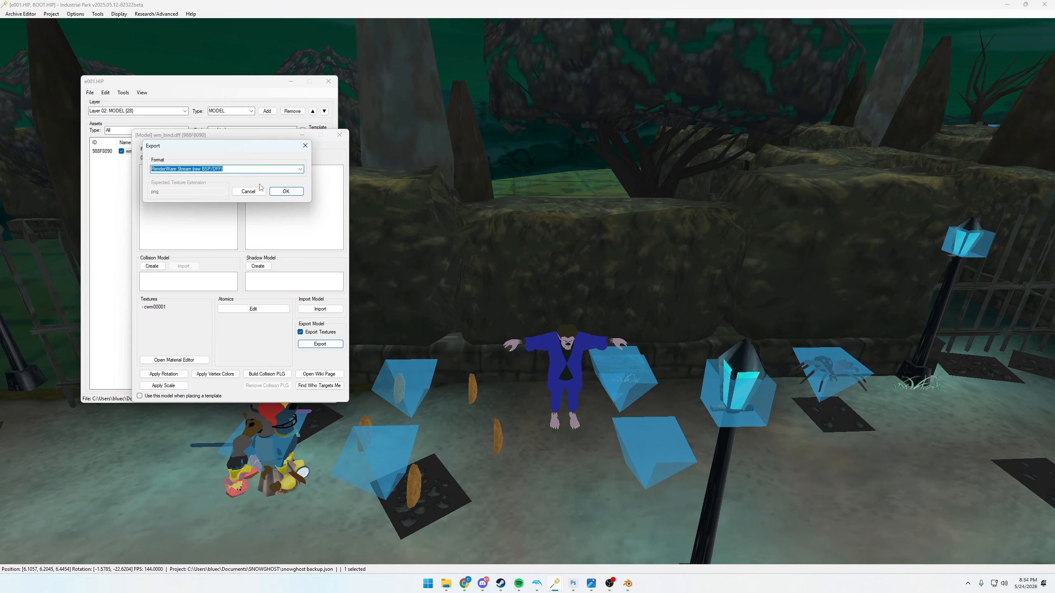
key("Return")
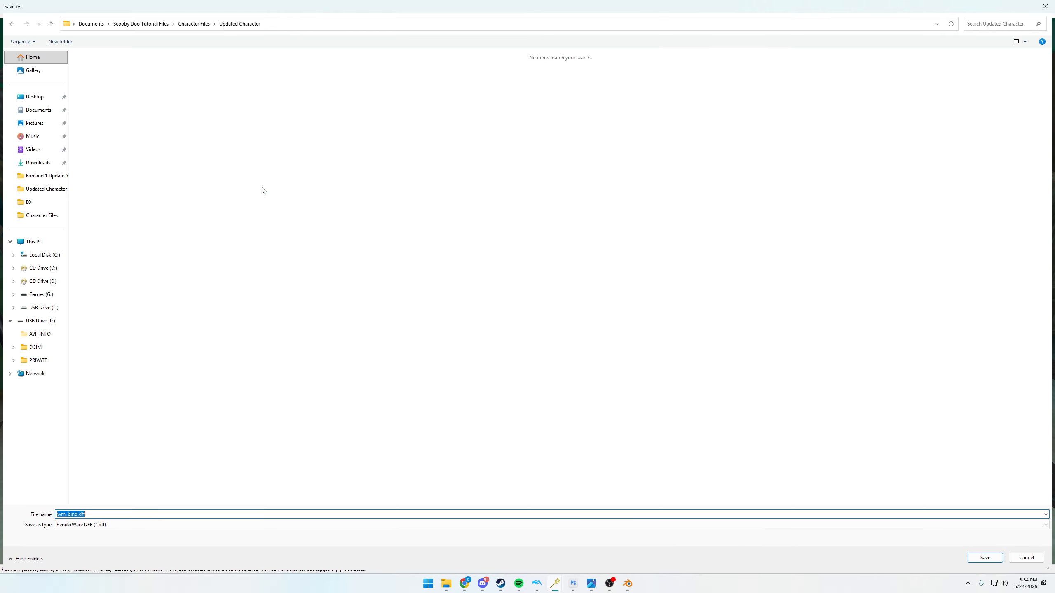
left_click(1045, 6)
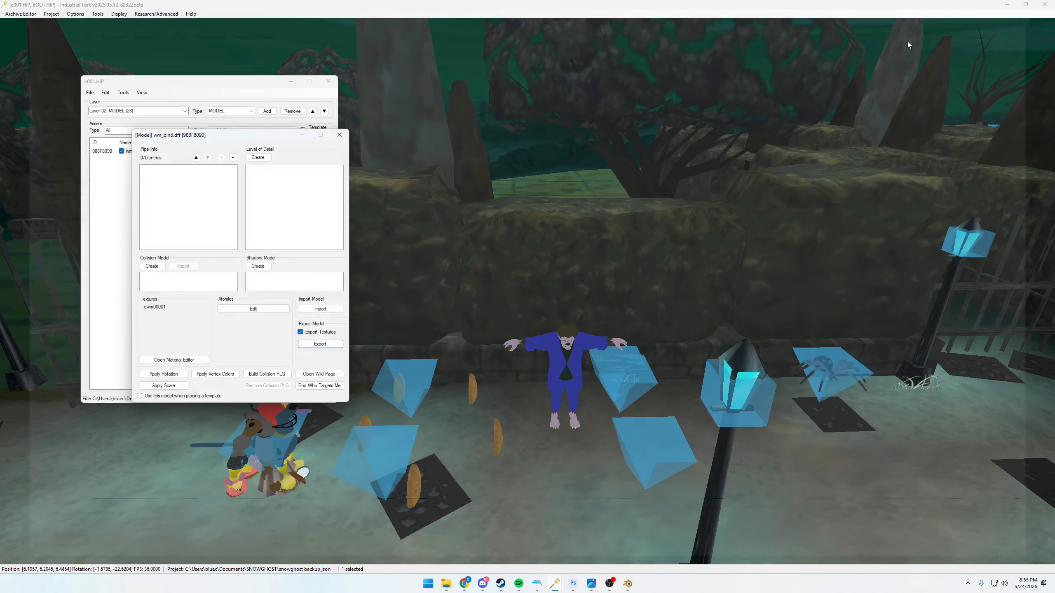
left_click(340, 133)
left_click(331, 81)
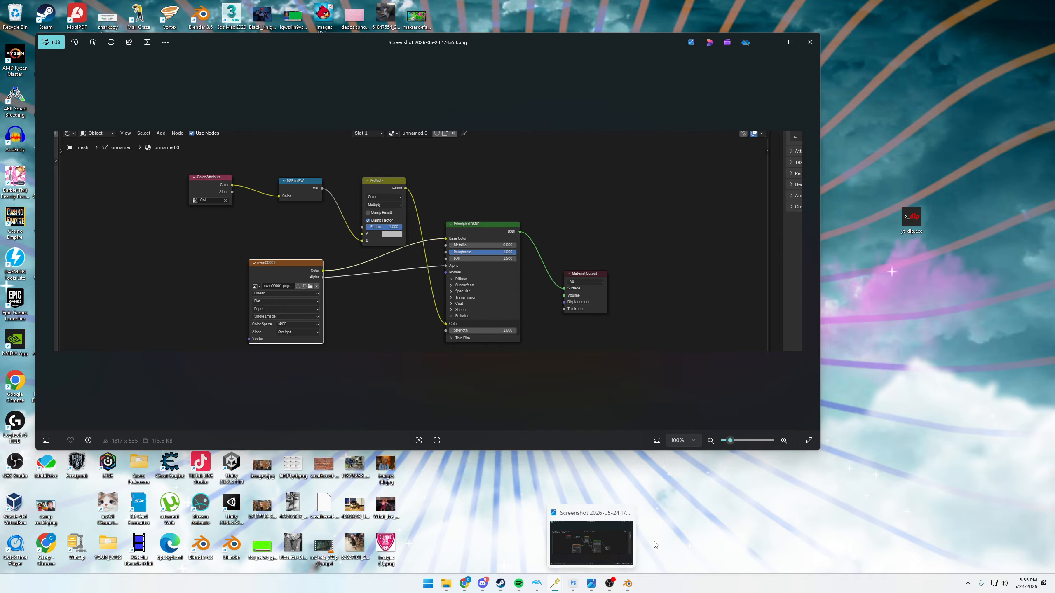
- Switch to Blender and import wm_bind.dff from the Character Files folder using the DragonFF DFF importer
key("alt+Tab")
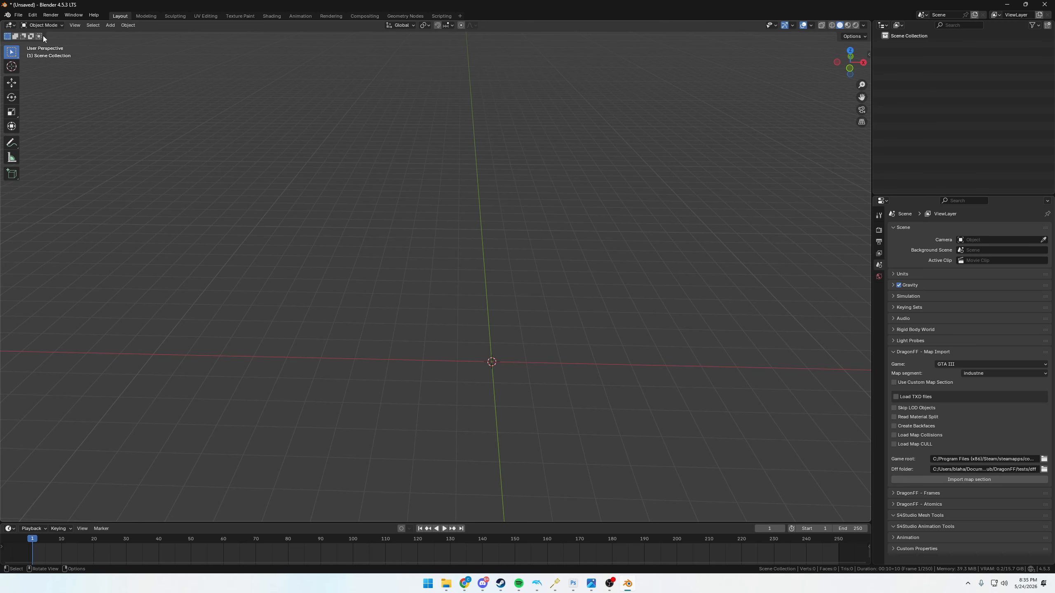
left_click(18, 15)
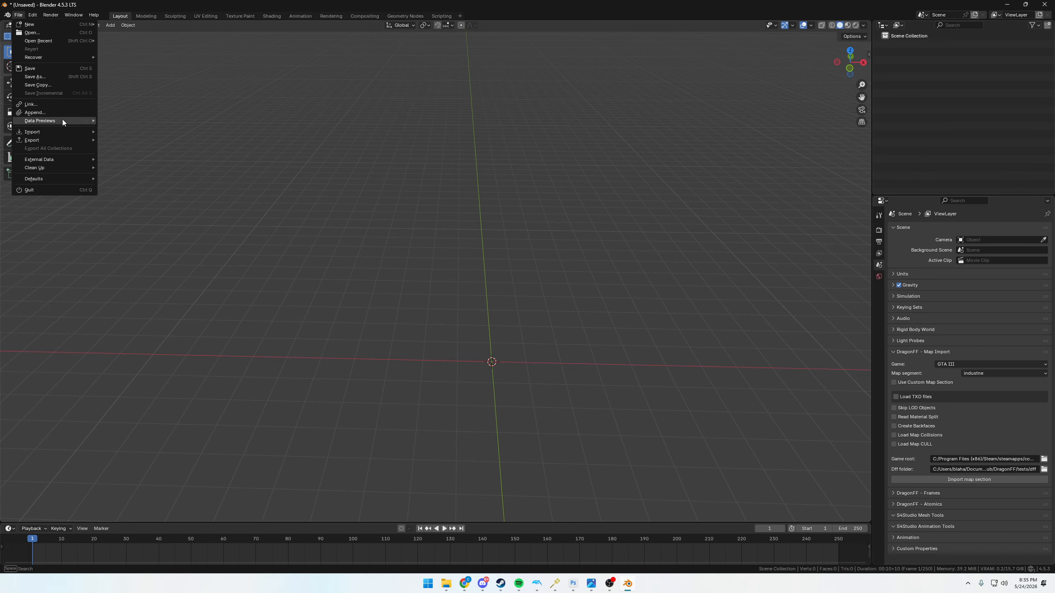
mouse_move(59, 132)
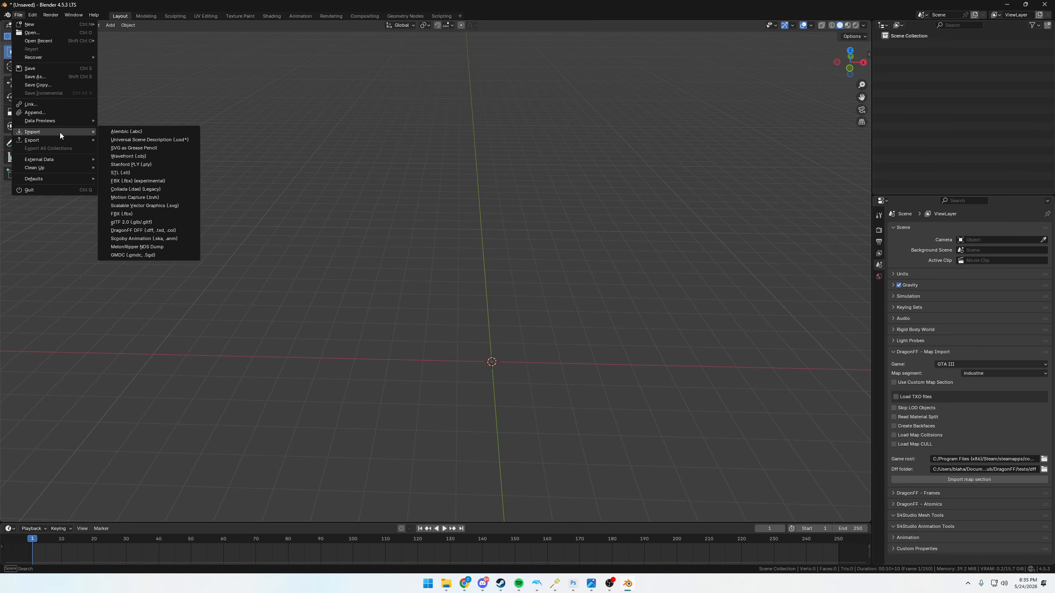
left_click(164, 232)
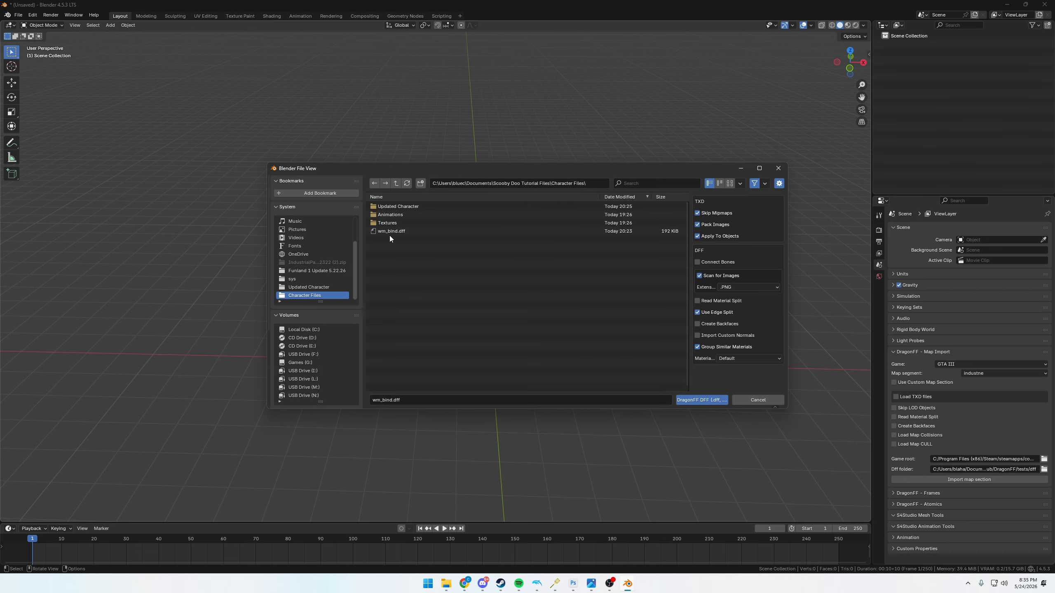
double_click(389, 234)
middle_click_drag(455, 276, 506, 185)
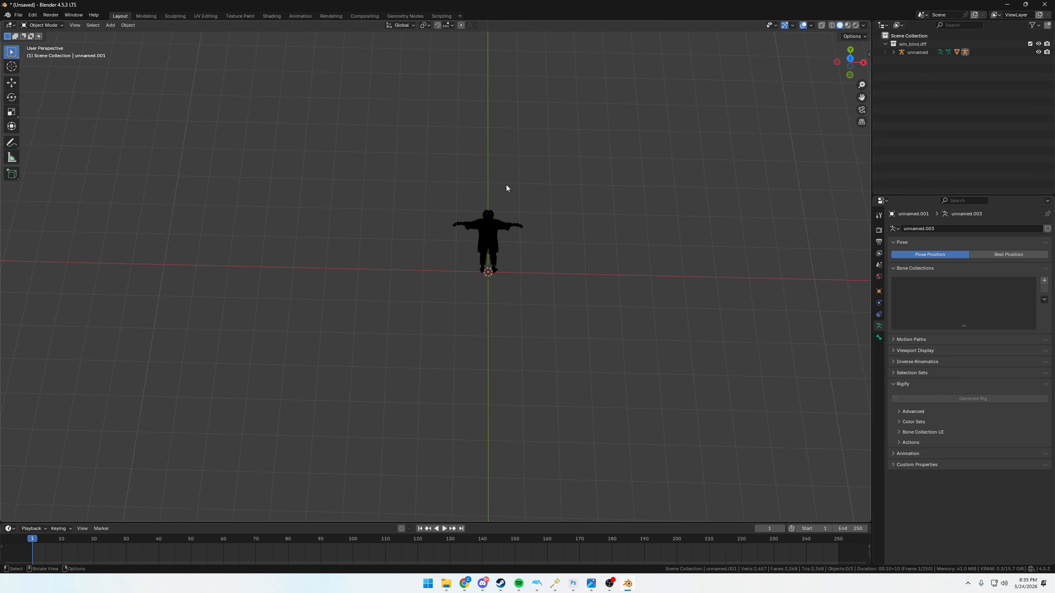
scroll(468, 260, "up", 9)
mouse_move(481, 262)
middle_mouse_down()
mouse_move(477, 206)
mouse_move(482, 287)
mouse_move(477, 248)
mouse_move(482, 259)
middle_mouse_up()
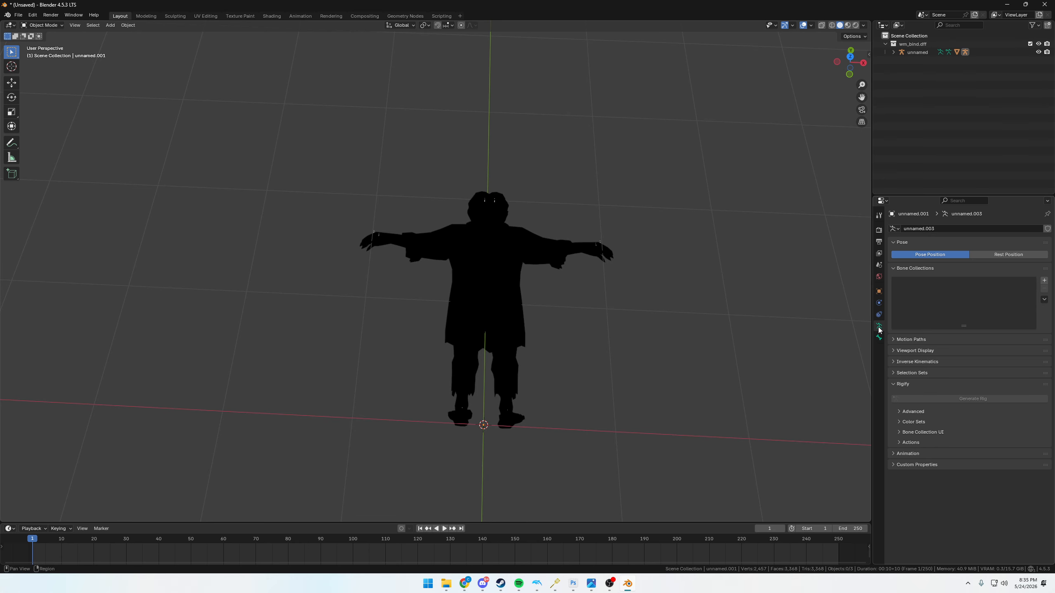
- Select the wolfman mesh and make its Col color attribute active
left_click(879, 291)
left_click(879, 326)
left_click(490, 265)
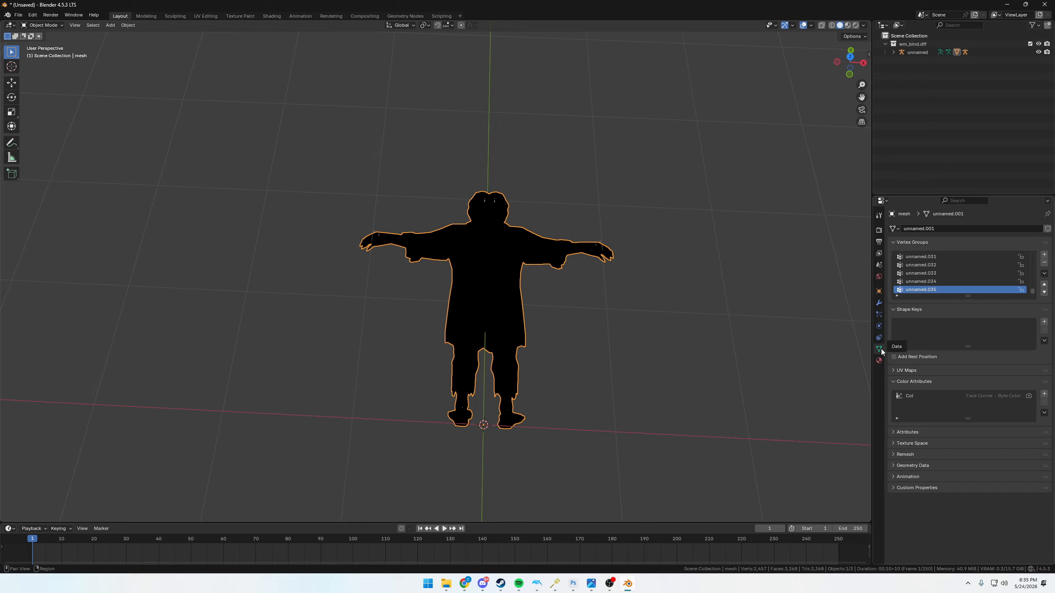
left_click(892, 381)
left_click(892, 381)
left_click(910, 396)
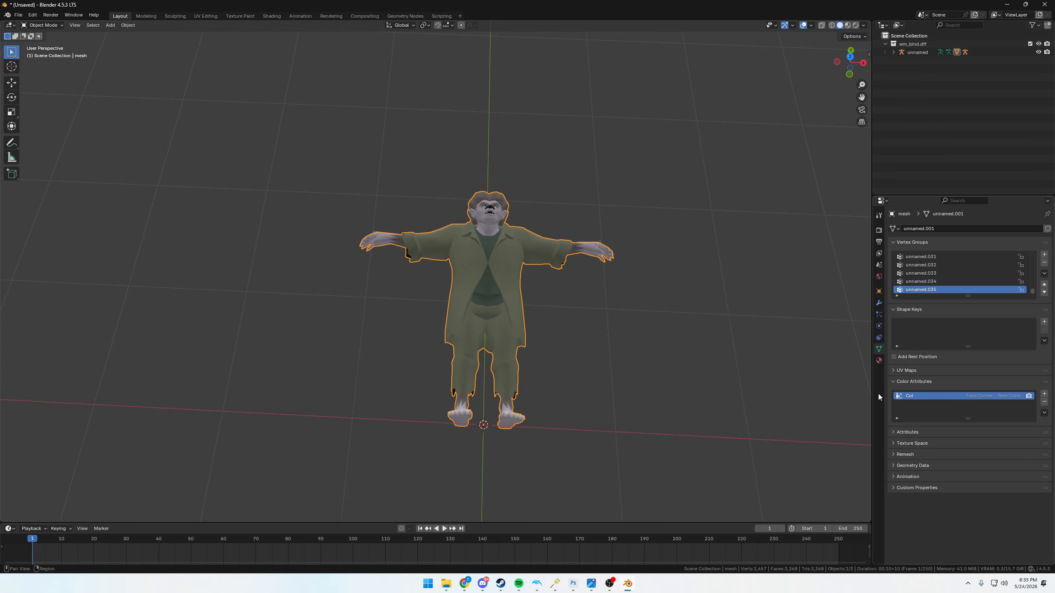
- Switch the wolfman mesh from Object Mode to Sculpt Mode
middle_click_drag(574, 308, 486, 258)
scroll(480, 261, "up", 3)
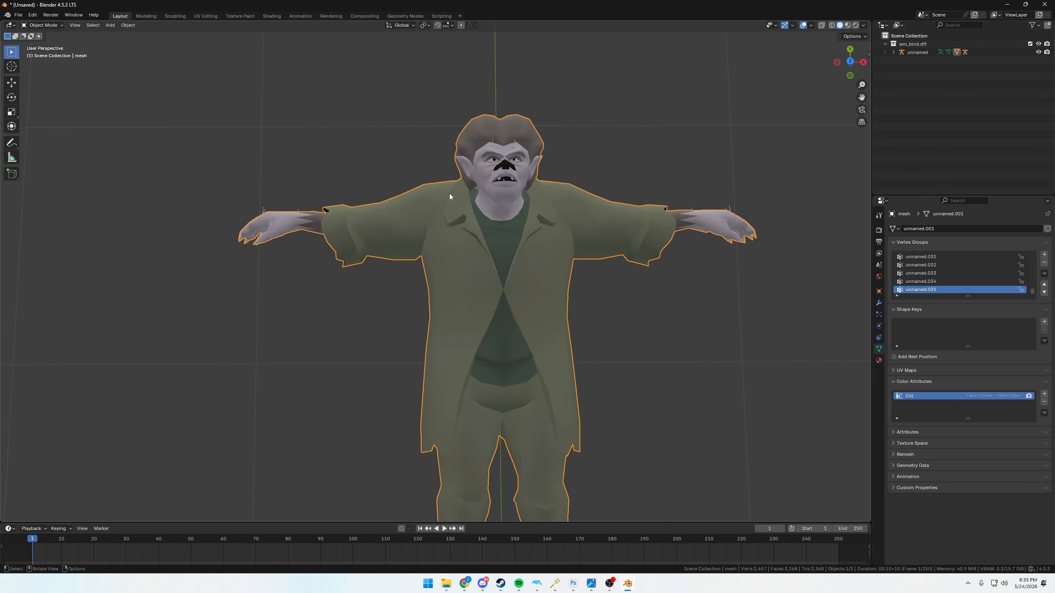
scroll(467, 194, "down", 3)
middle_click_drag(463, 233, 464, 238)
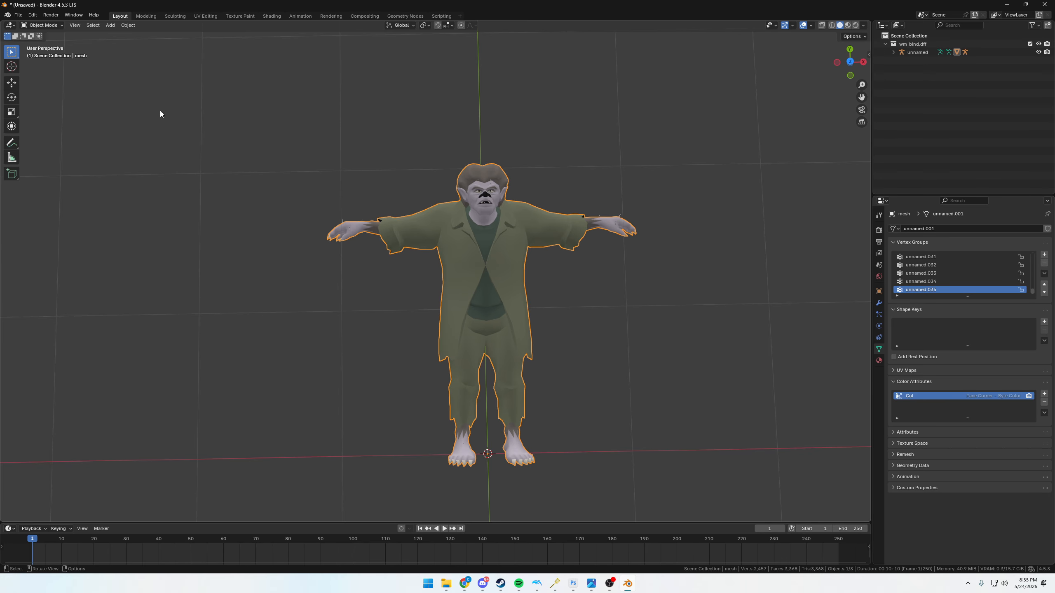
middle_click_drag(619, 216, 623, 255)
left_click(46, 25)
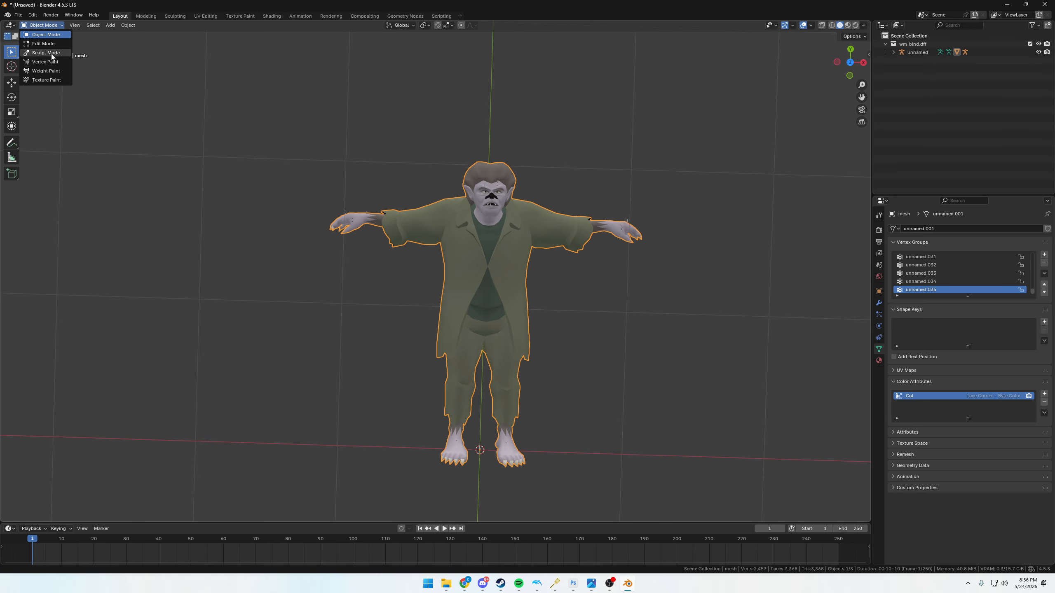
left_click(46, 52)
middle_click_drag(462, 231, 473, 201)
scroll(472, 201, "up", 3)
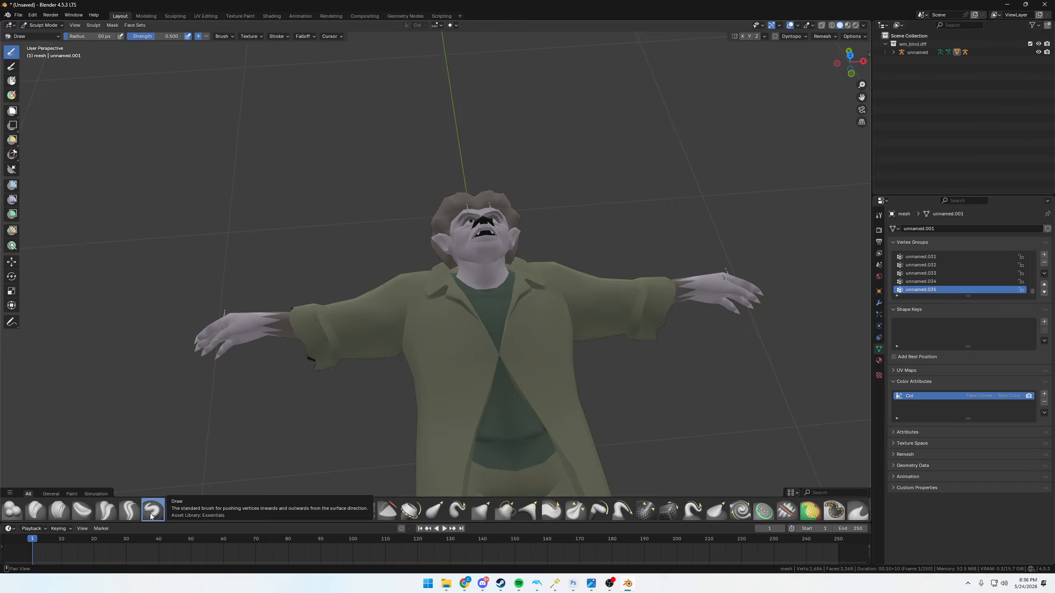
- Sculpt the wolfman's jaw with the Draw brush at about 0.97 strength, and raise the brush strength to 1.000
mouse_move(460, 269)
middle_mouse_down()
mouse_move(470, 290)
mouse_move(451, 276)
mouse_move(358, 292)
middle_mouse_up()
scroll(457, 286, "up", 4)
left_click_drag(156, 38, 174, 38)
mouse_move(350, 296)
left_mouse_down()
mouse_move(372, 298)
mouse_move(442, 261)
left_mouse_up()
middle_click_drag(442, 261, 379, 266)
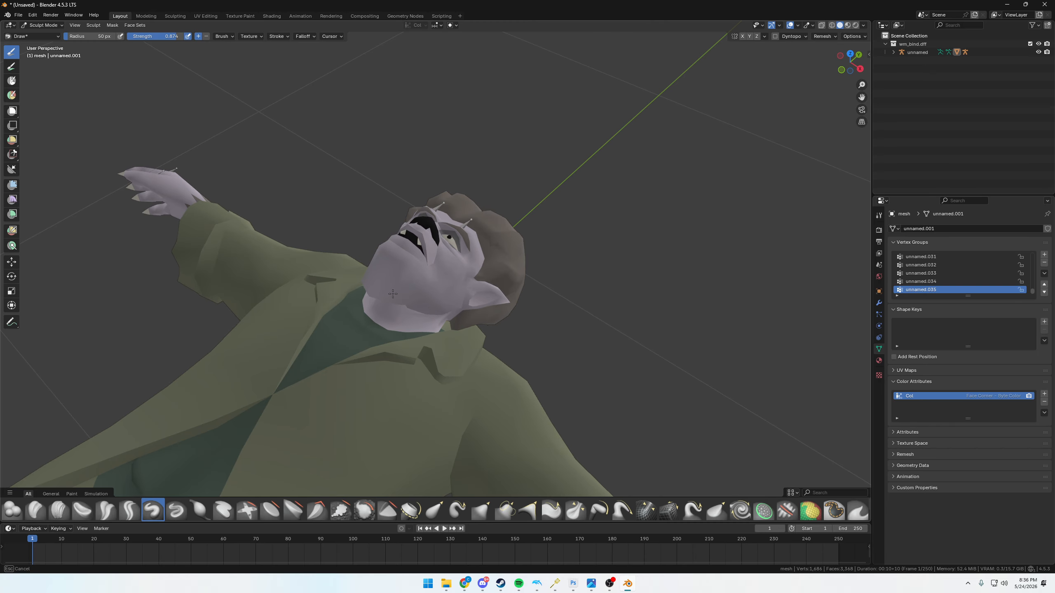
left_click_drag(171, 37, 182, 36)
- Try a Draw stroke across the jaw with a 168 px brush radius, and undo it
key("f")
left_click(517, 333)
left_click_drag(473, 303, 385, 303)
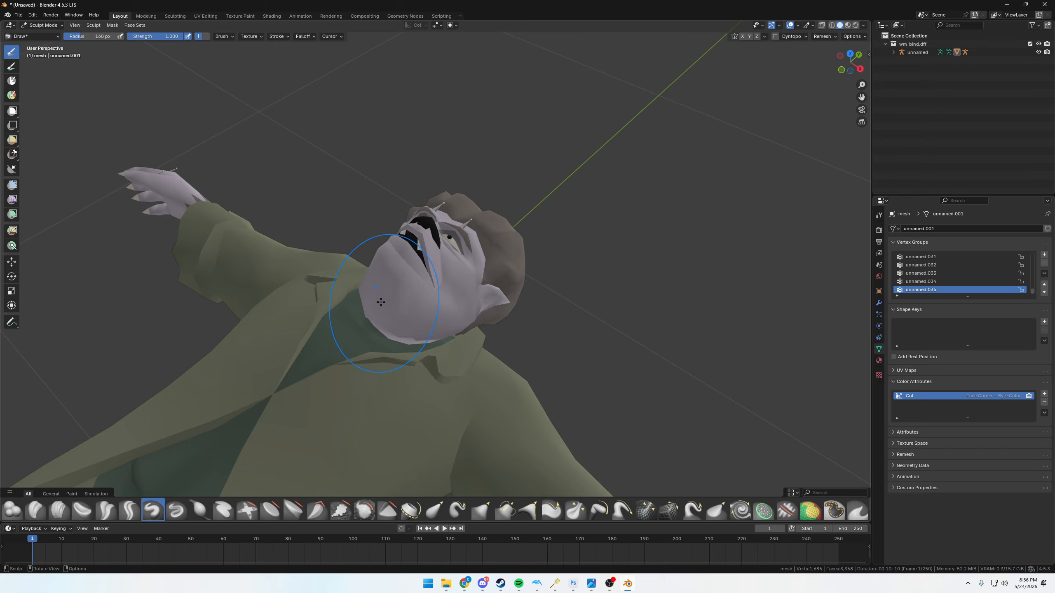
key("ctrl+z")
- Set the brush radius to 78 px and sculpt both sides of the wolfman's jaw and neck fuller
left_click(517, 346)
left_click_drag(452, 311, 380, 307)
mouse_move(384, 304)
middle_mouse_down()
mouse_move(420, 304)
mouse_move(373, 348)
middle_mouse_up()
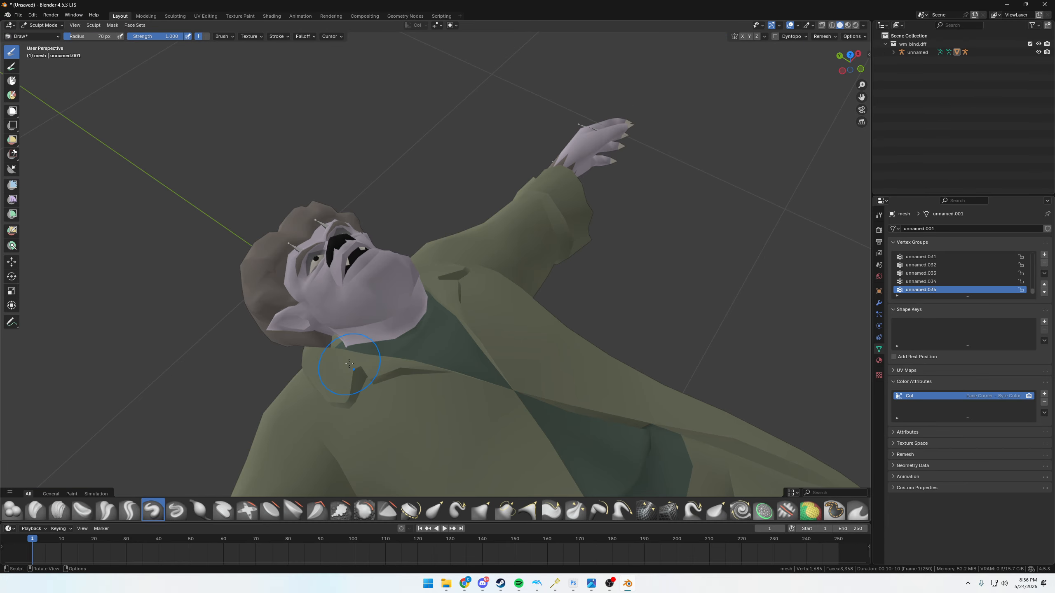
mouse_move(357, 330)
left_mouse_down()
mouse_move(419, 297)
mouse_move(416, 275)
left_mouse_up()
middle_click_drag(413, 272, 296, 273)
mouse_move(359, 346)
left_mouse_down()
mouse_move(414, 371)
mouse_move(395, 362)
mouse_move(477, 361)
mouse_move(465, 367)
left_mouse_up()
- Sculpt the wolfman's shirt outward at the belly with a short Draw stroke
scroll(457, 365, "down", 2)
mouse_move(303, 318)
middle_mouse_down()
mouse_move(370, 345)
mouse_move(581, 250)
mouse_move(573, 226)
middle_mouse_up()
scroll(369, 343, "down", 3)
left_click_drag(573, 225, 571, 255)
- Sculpt a Draw stroke across the wolfman's neck below the chin to thicken it
middle_click_drag(568, 248, 586, 196)
scroll(585, 195, "up", 3)
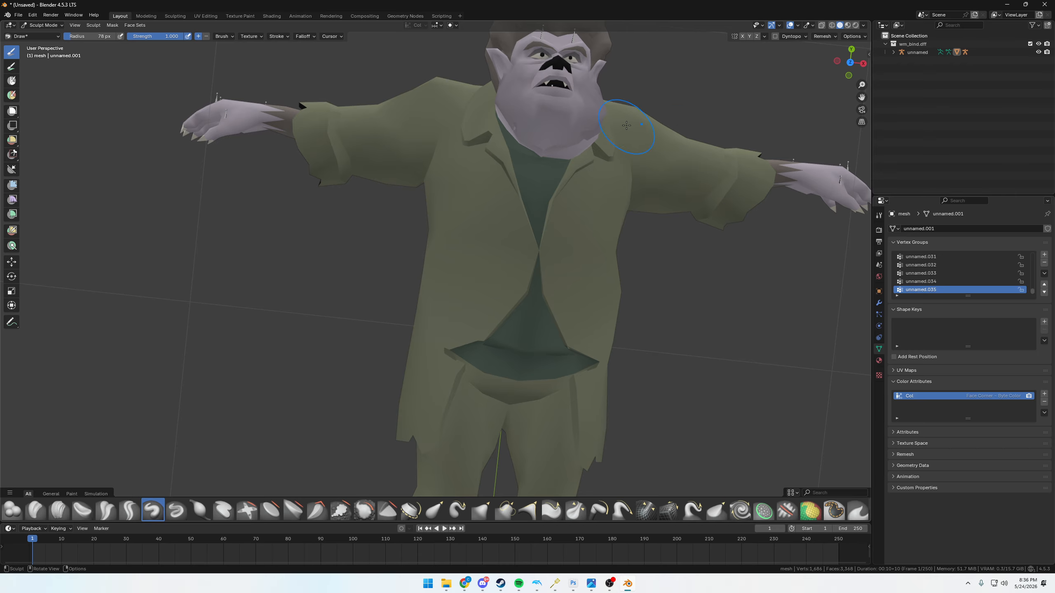
scroll(567, 253, "down", 3)
middle_click_drag(567, 254, 497, 220)
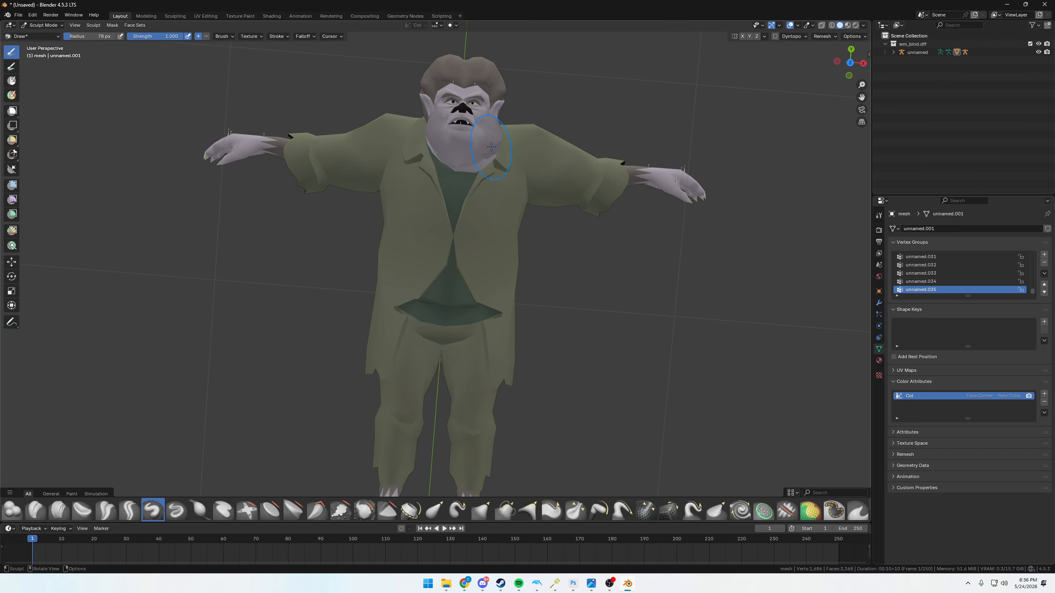
mouse_move(428, 149)
left_mouse_down()
mouse_move(436, 166)
mouse_move(463, 174)
mouse_move(494, 164)
left_mouse_up()
- Start a DragonFF DFF export and choose the Updated Character folder inside Scooby Doo Tutorial Files > Character Files as its destination
middle_click_drag(531, 273, 574, 219)
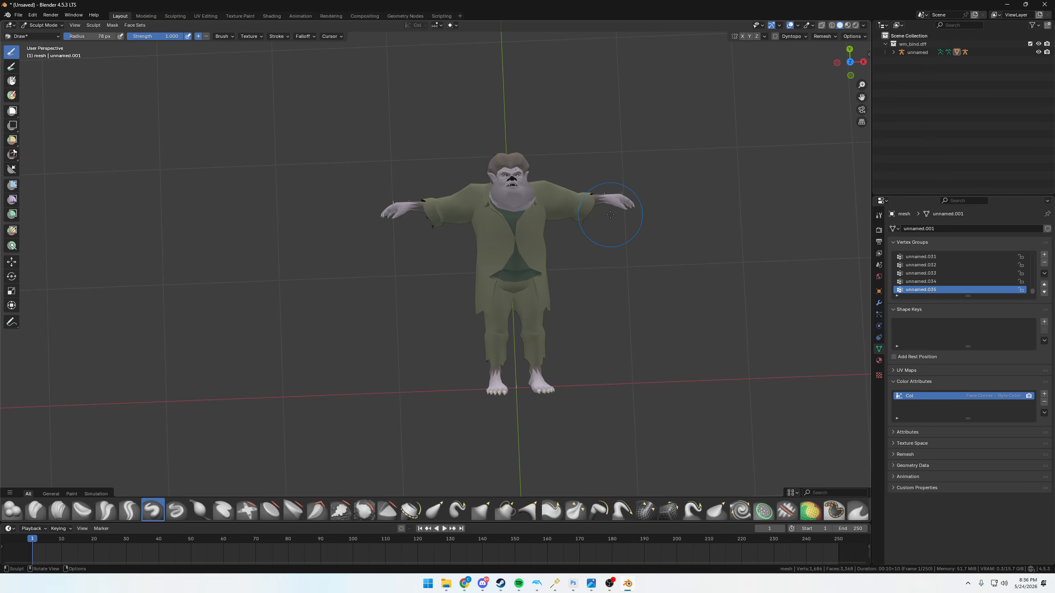
middle_click_drag(610, 215, 578, 225, "shift")
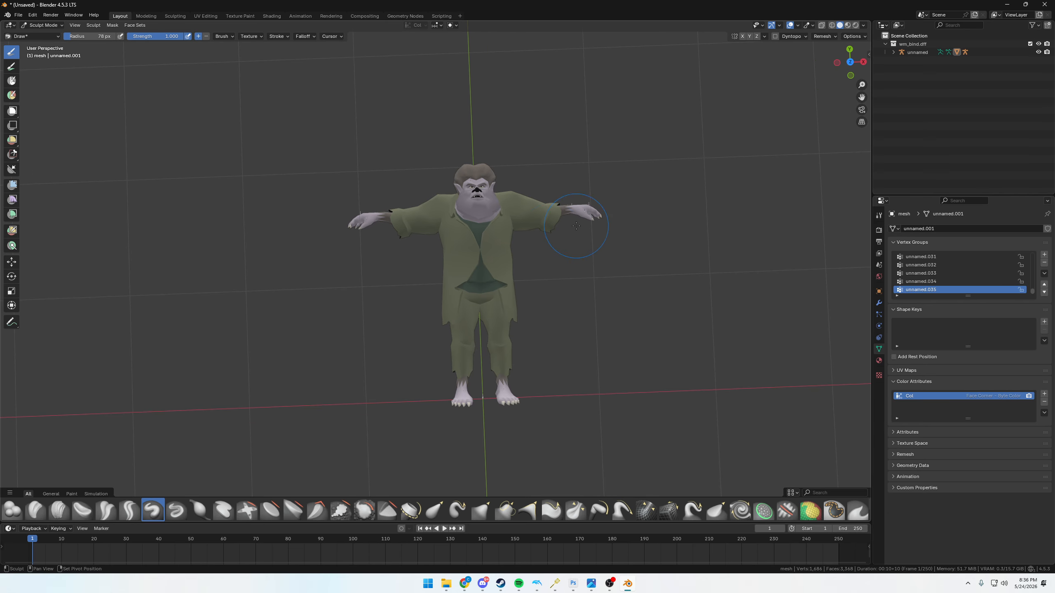
left_click(19, 14)
mouse_move(61, 138)
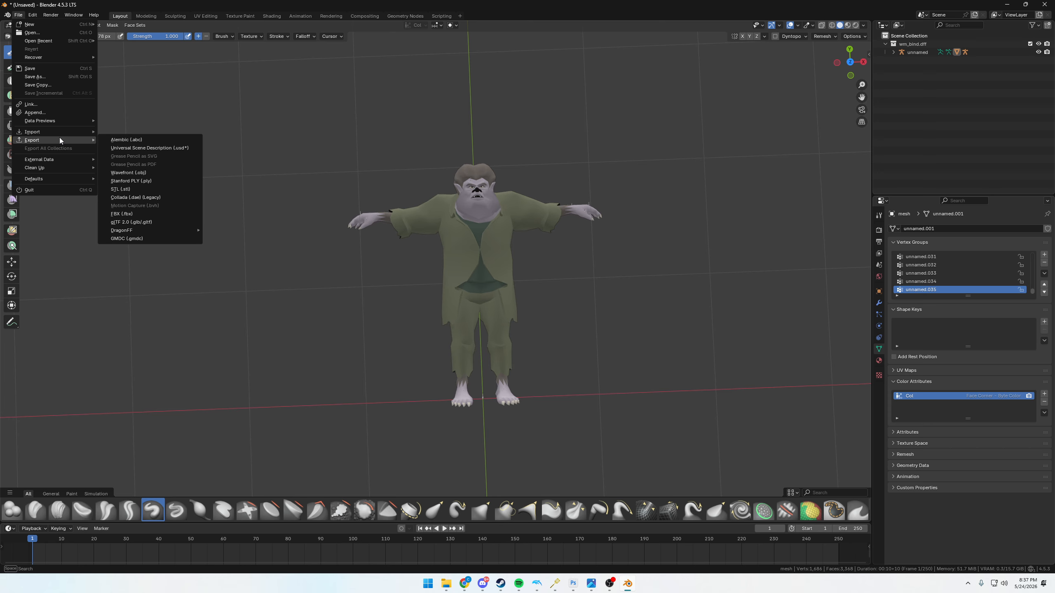
mouse_move(157, 232)
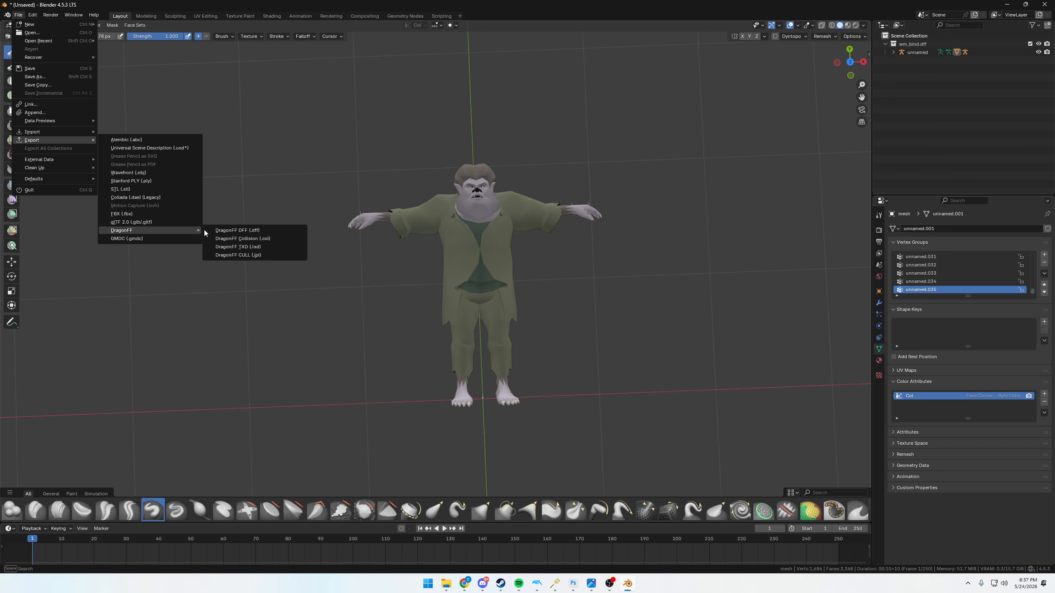
left_click(238, 231)
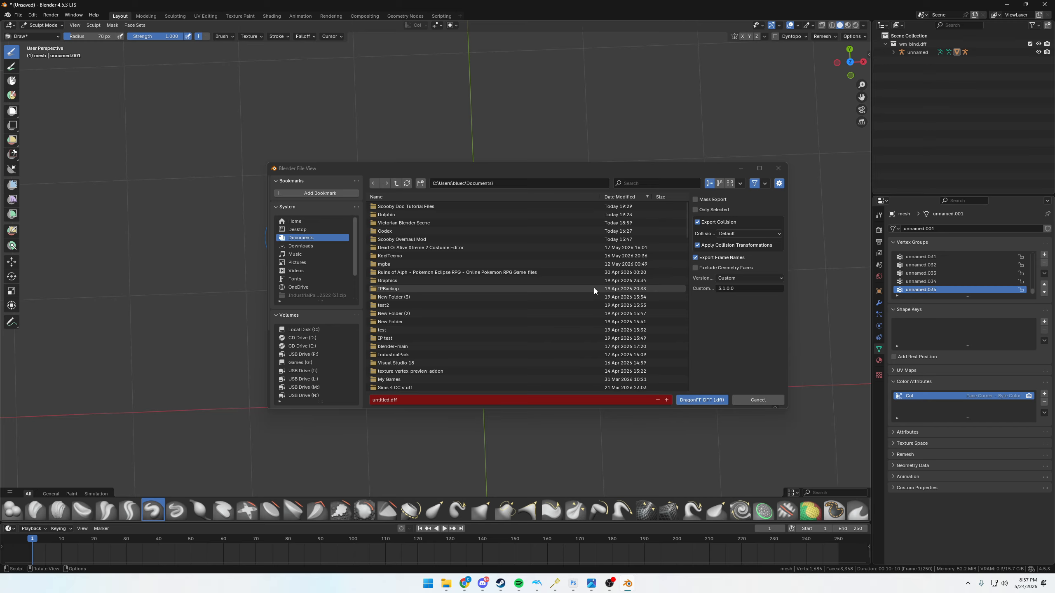
double_click(421, 206)
double_click(400, 207)
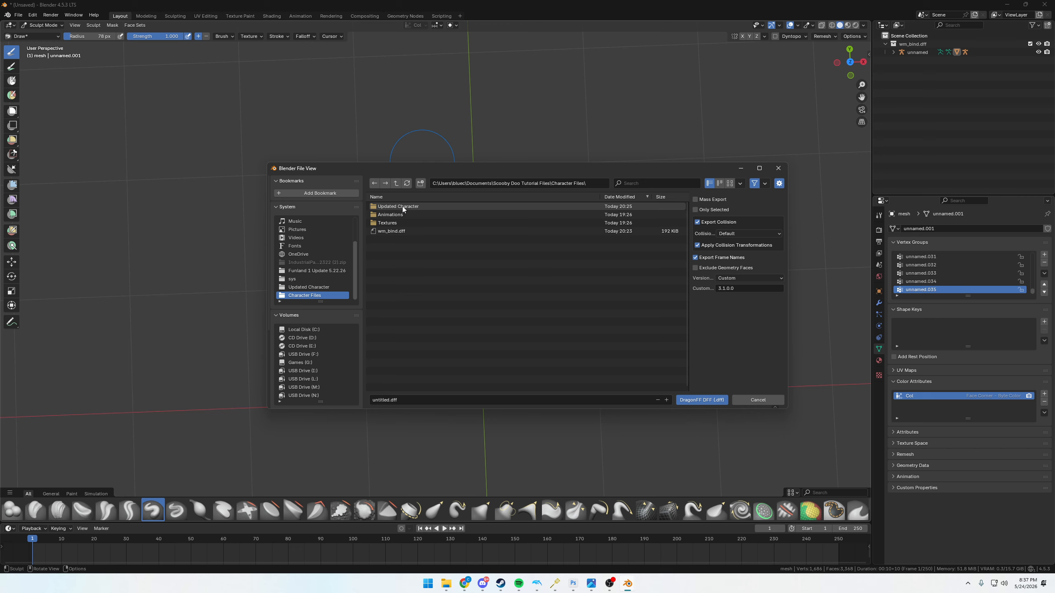
double_click(402, 207)
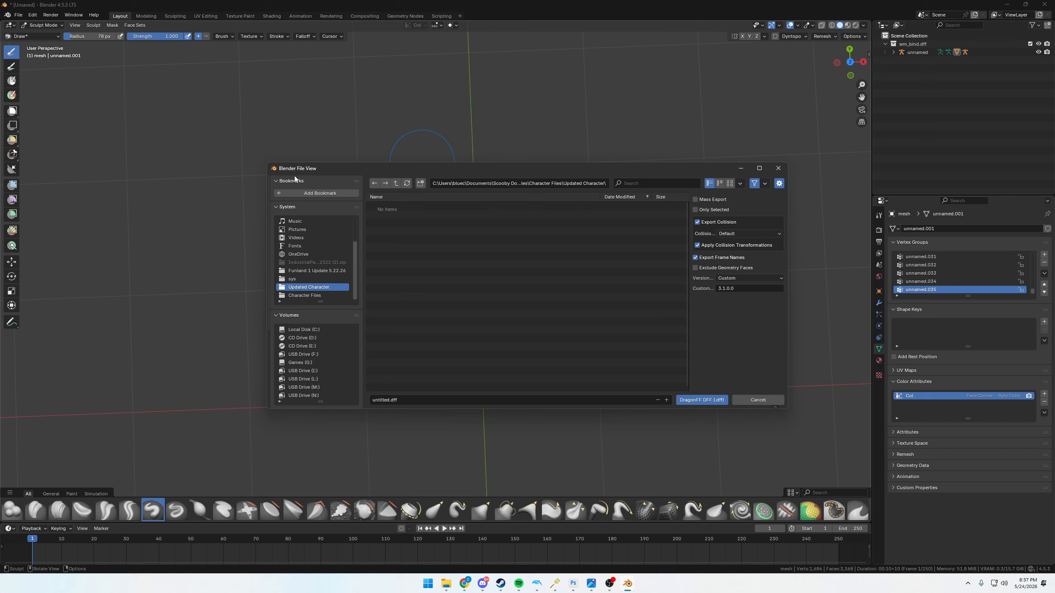
left_click(375, 184)
double_click(395, 206)
- Name the export file wm_bind and export the sculpted wolfman as a DragonFF DFF
left_click(405, 400)
type("wm_bind")
left_click(445, 343)
left_click(691, 399)
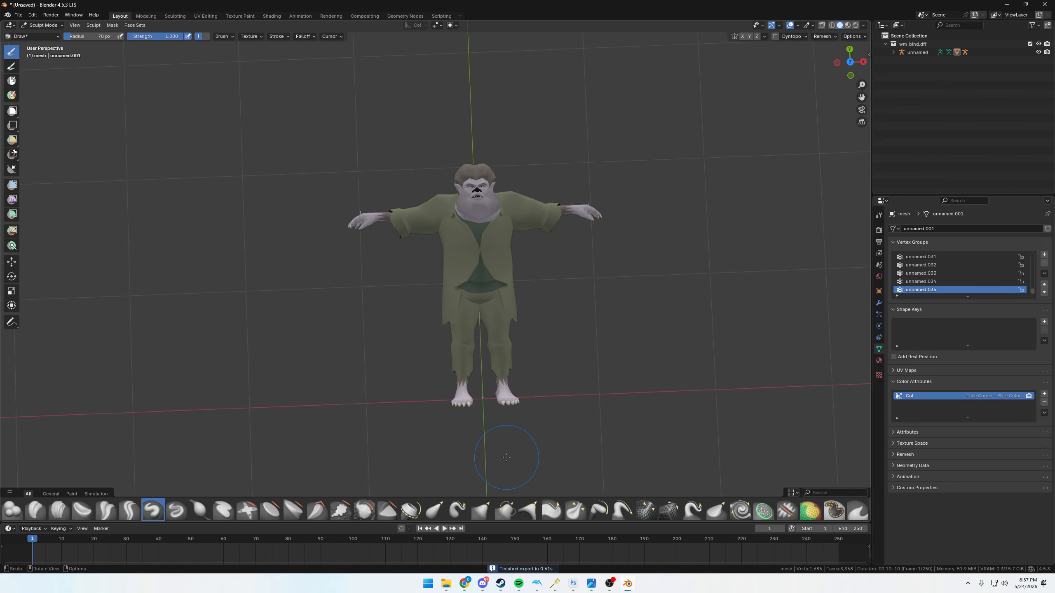
- Switch to Industrial Park, show the e001.HIP archive editor, and find and select the wm_bind.dff model asset
mouse_move(554, 590)
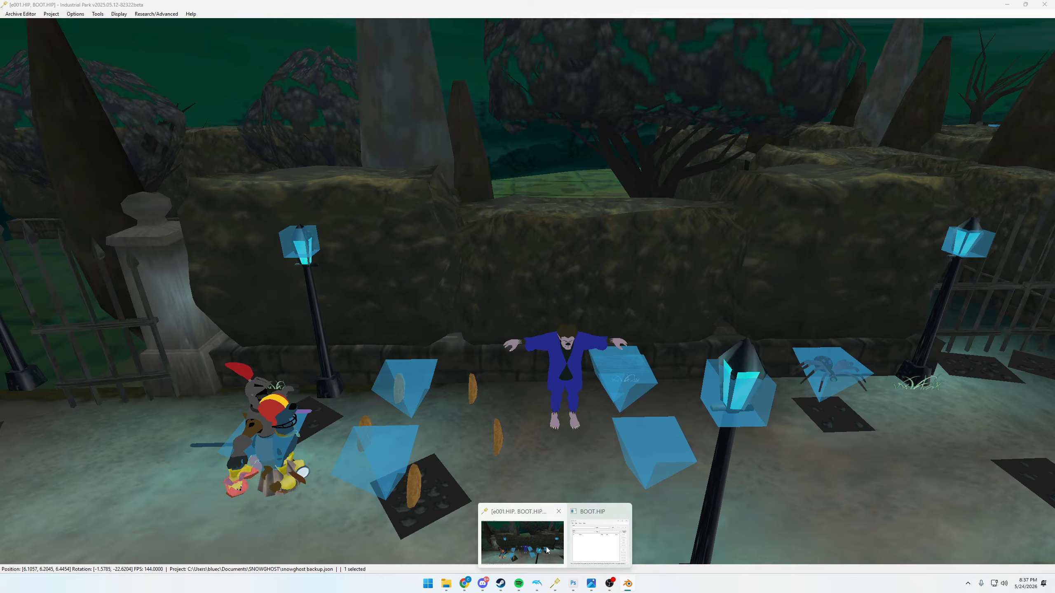
left_click(545, 546)
left_click(574, 345)
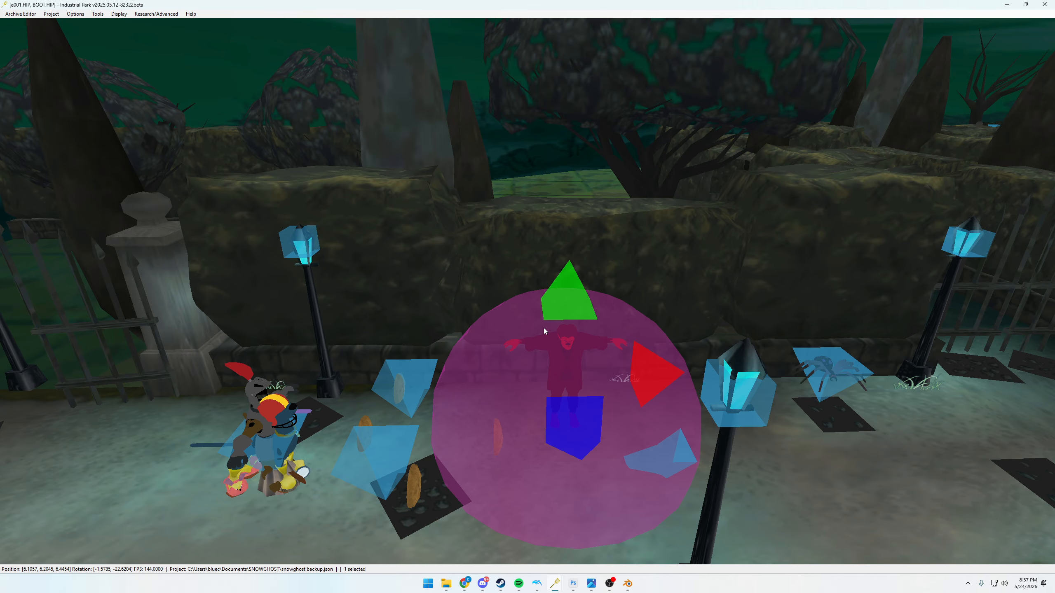
left_click(27, 15)
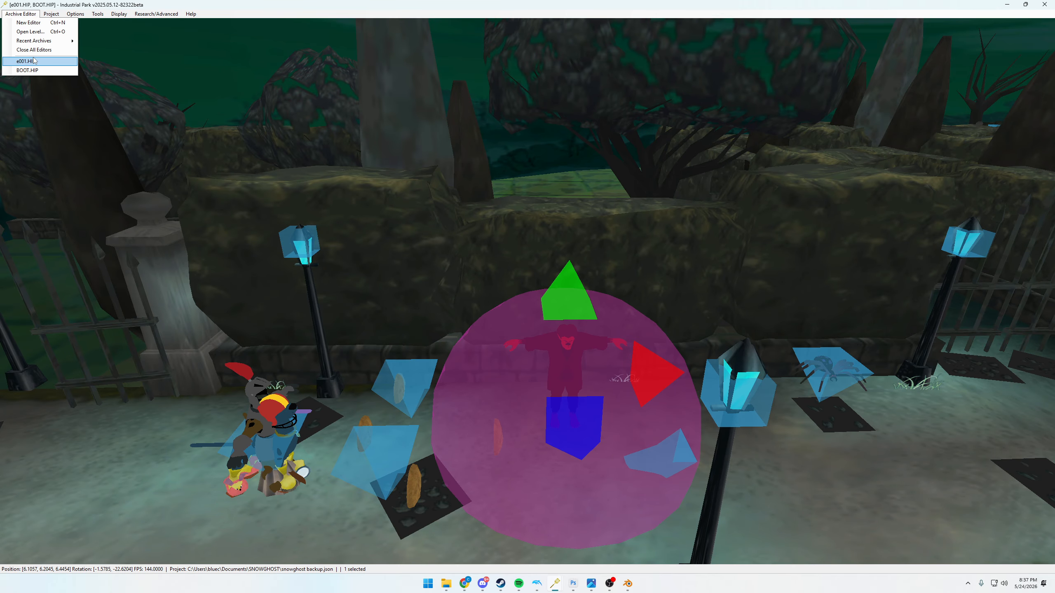
left_click(17, 62)
left_click_drag(199, 83, 207, 116)
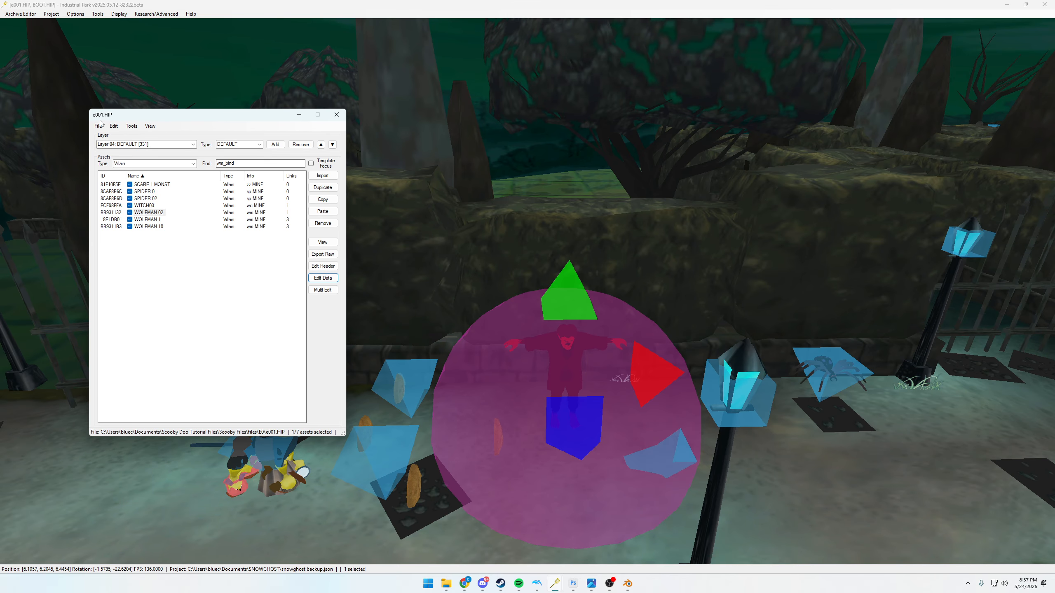
double_click(237, 162)
type("wm_bi")
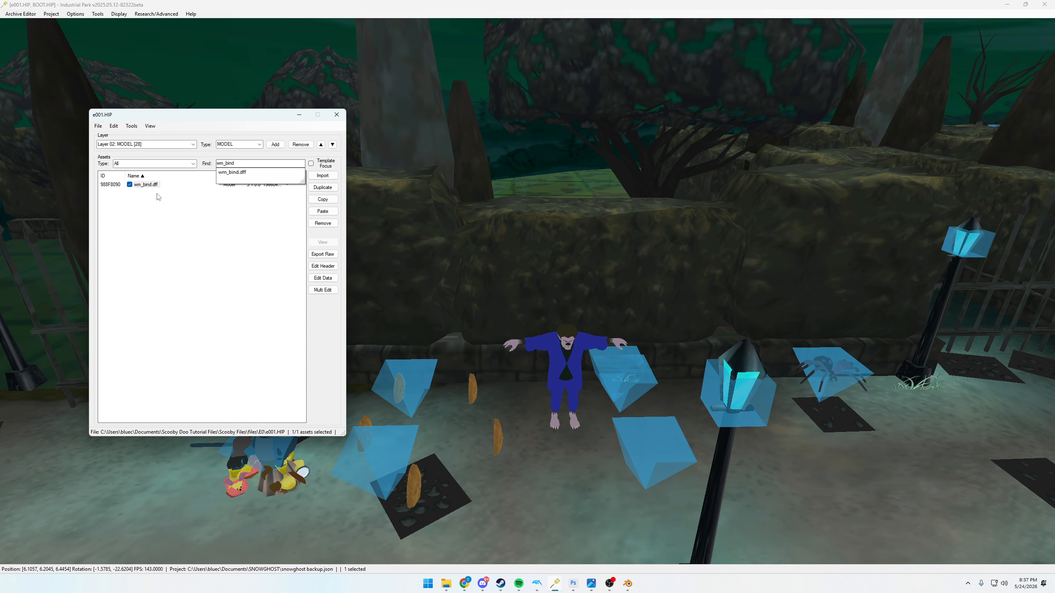
left_click(153, 185)
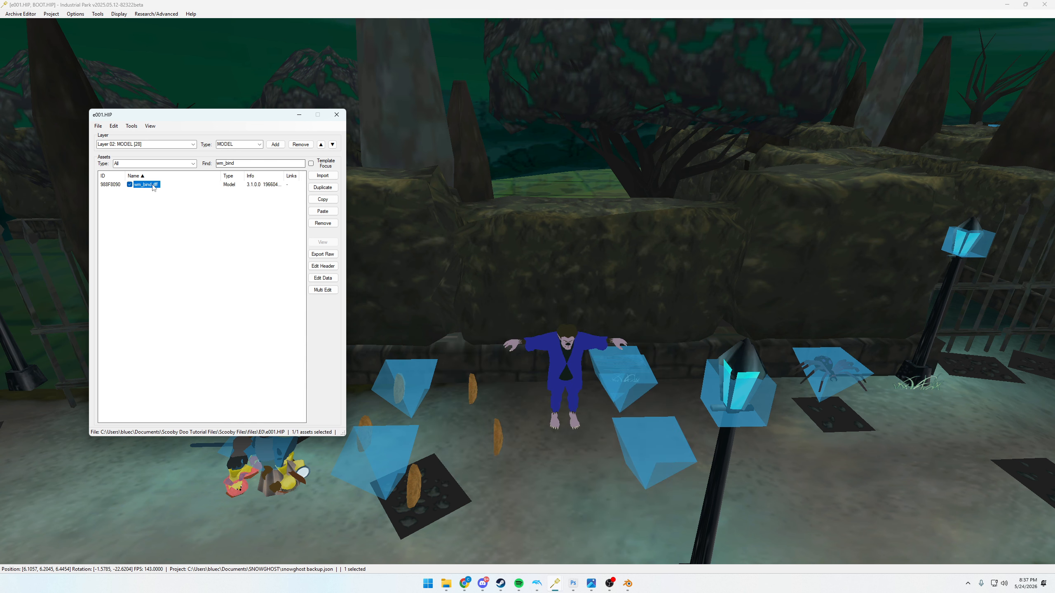
- Open the wm_bind.dff asset's data and import the edited wm_bind.dff from the Updated Character folder, keeping Overwrite enabled
left_click(319, 278)
left_click_drag(115, 26, 456, 125)
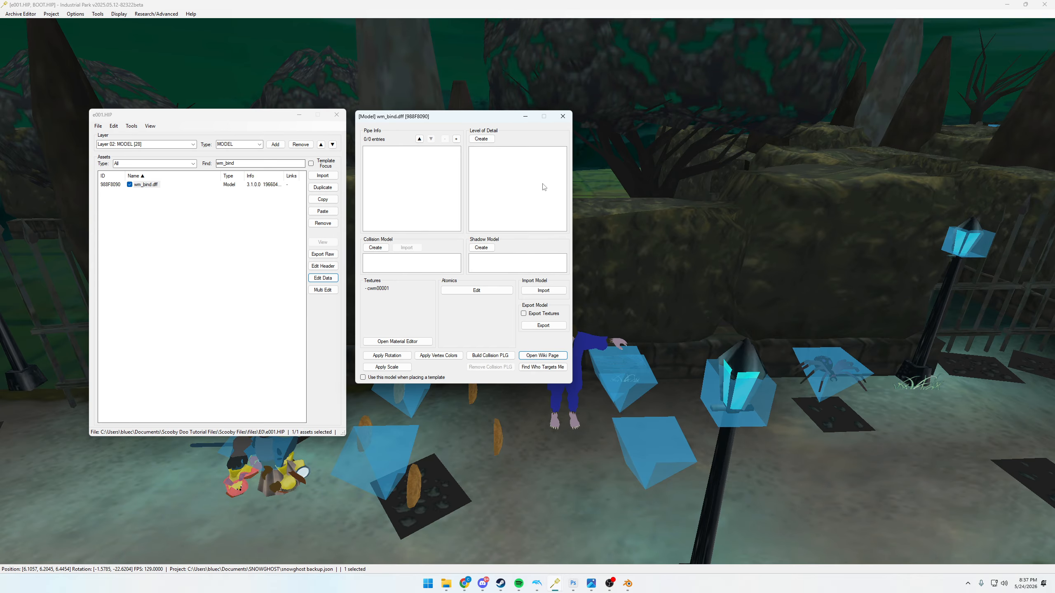
left_click(545, 292)
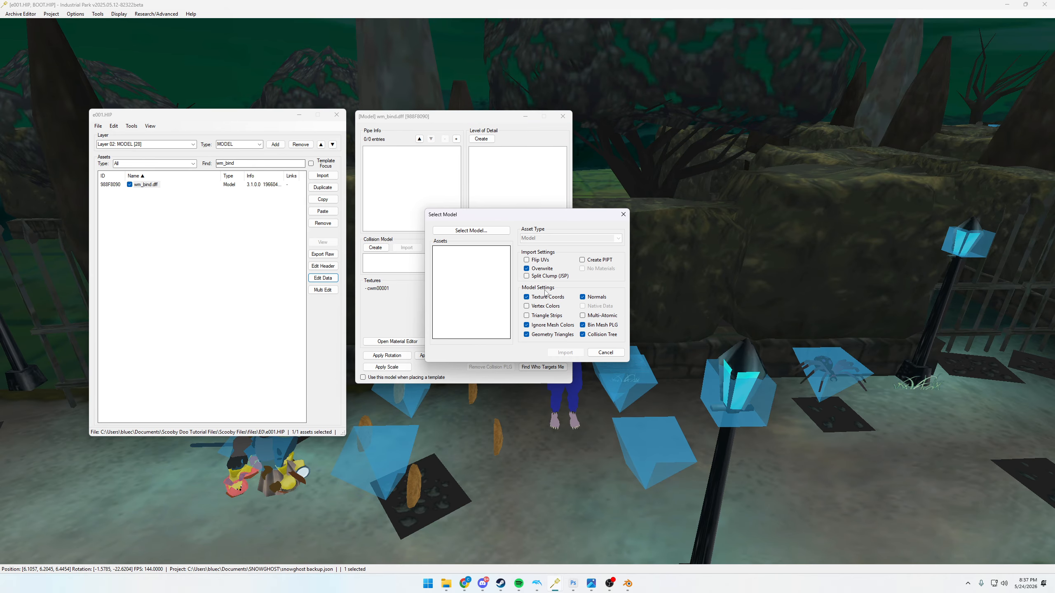
left_click(481, 231)
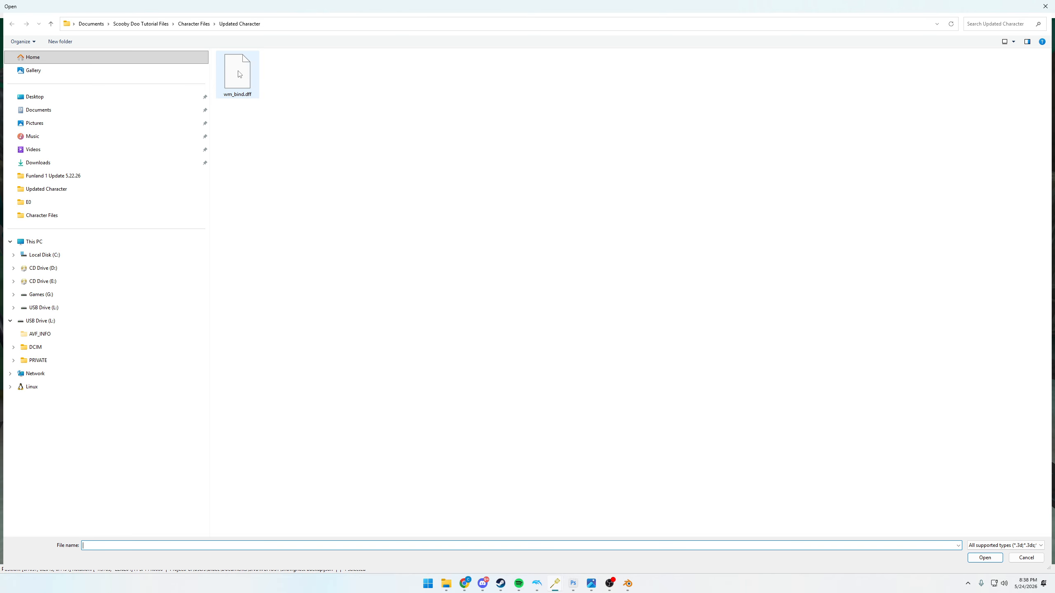
left_click(200, 26)
double_click(262, 90)
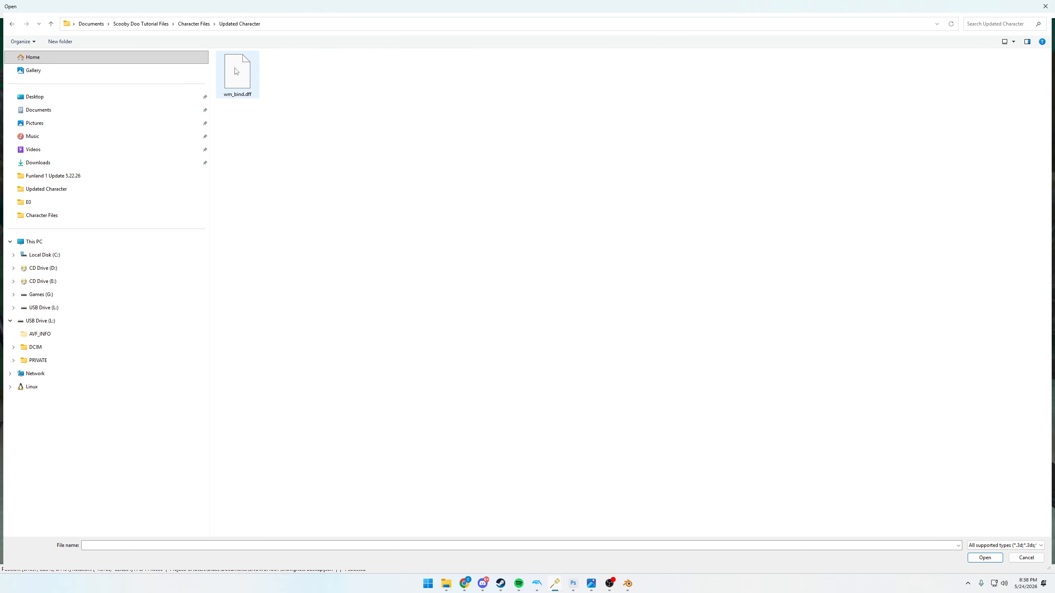
double_click(234, 71)
left_click(555, 353)
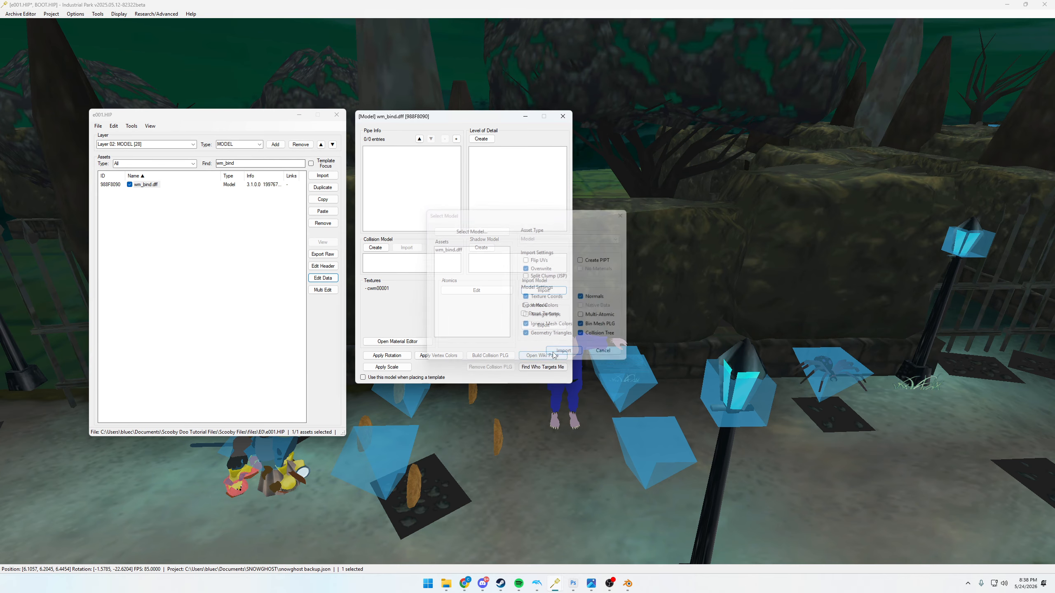
- Close the wm_bind.dff model editor and save the e001.HIP archive
scroll(563, 457, "up", 5)
scroll(564, 458, "down", 6)
middle_click_drag(564, 457, 517, 434)
scroll(570, 495, "up", 3)
scroll(570, 495, "down", 8)
scroll(524, 434, "up", 5)
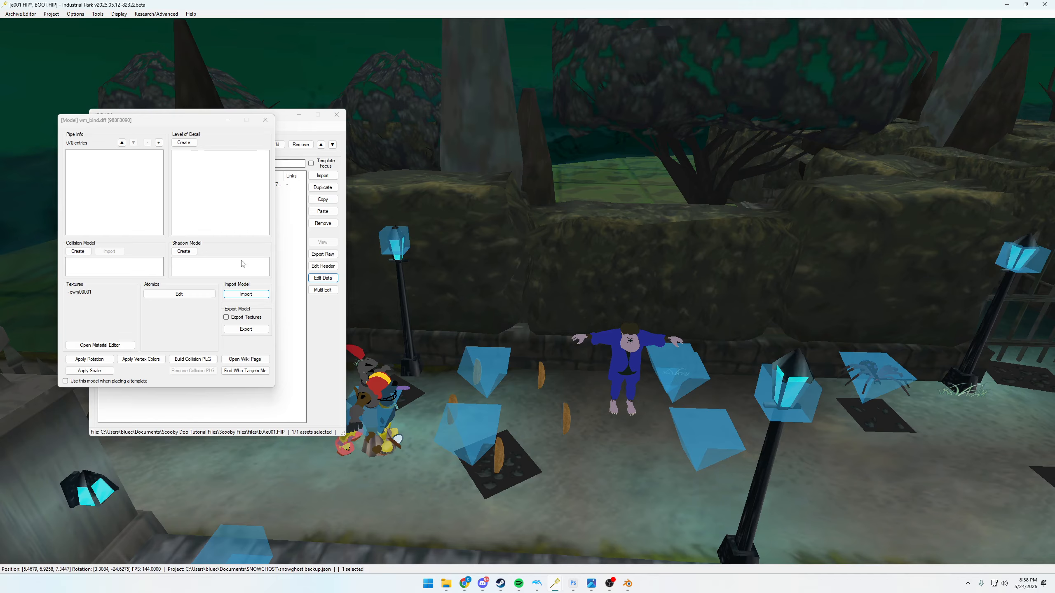
left_click(265, 120)
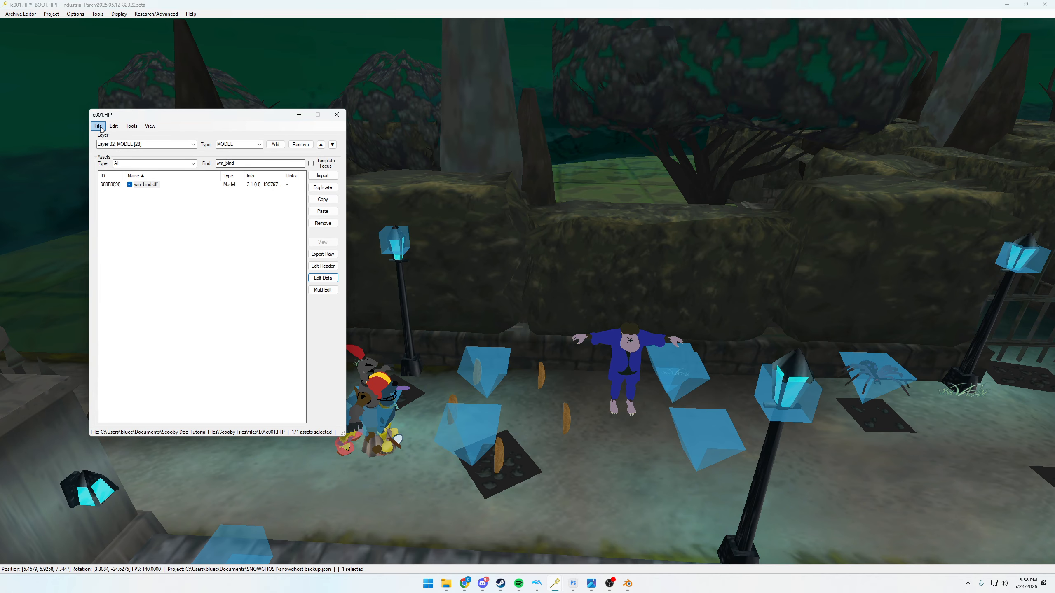
left_click(103, 127)
left_click(101, 128)
left_click(101, 129)
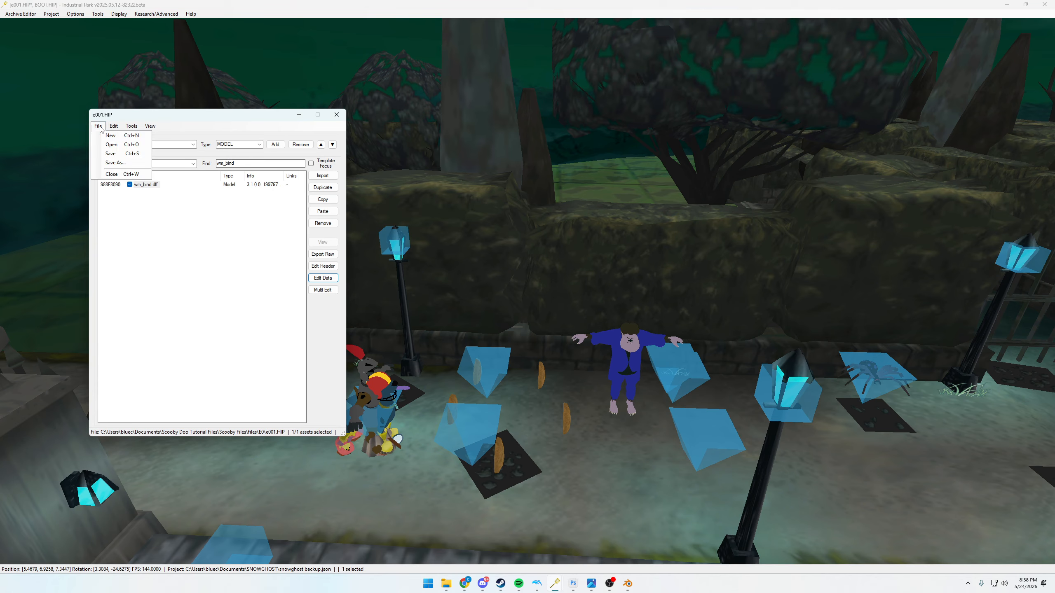
left_click(116, 154)
- Switch to Dolphin, open the modded Scooby-Doo game to check the wolfman in the level, and stop the emulation
left_click(537, 583)
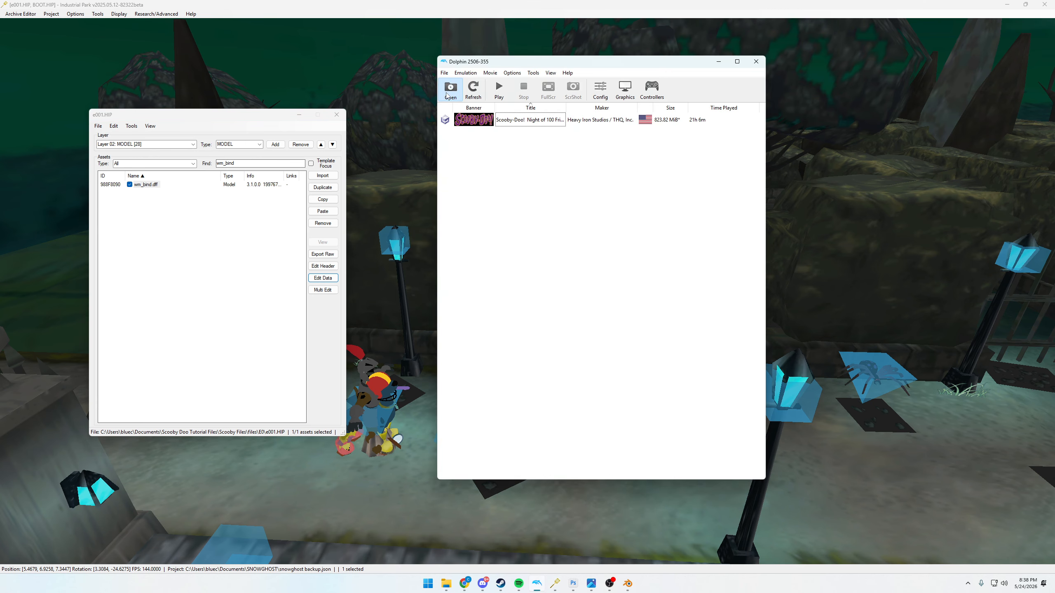
left_click(450, 89)
double_click(500, 179)
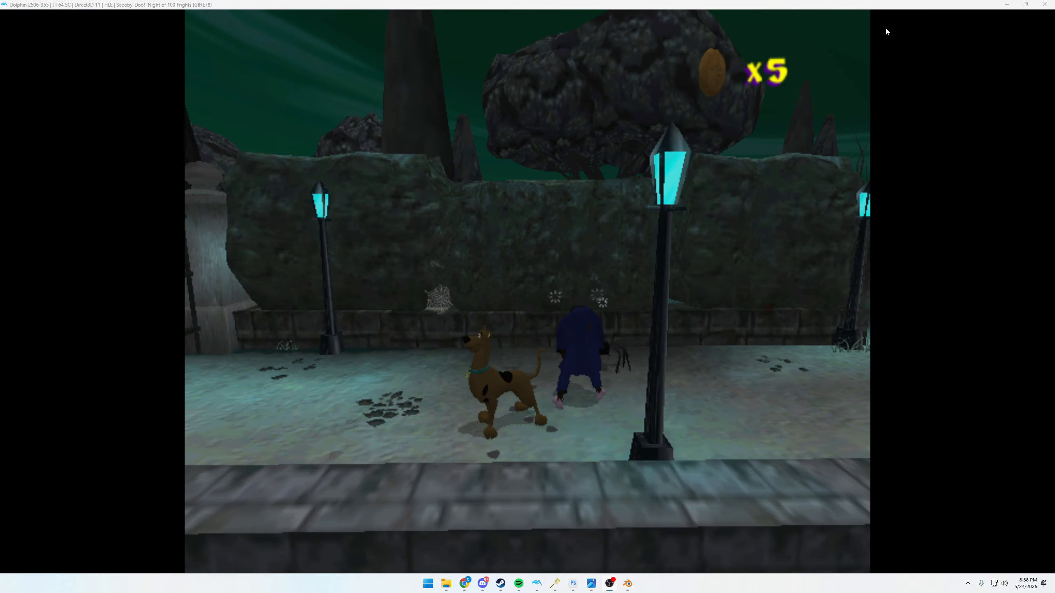
key("Escape")
left_click(534, 299)
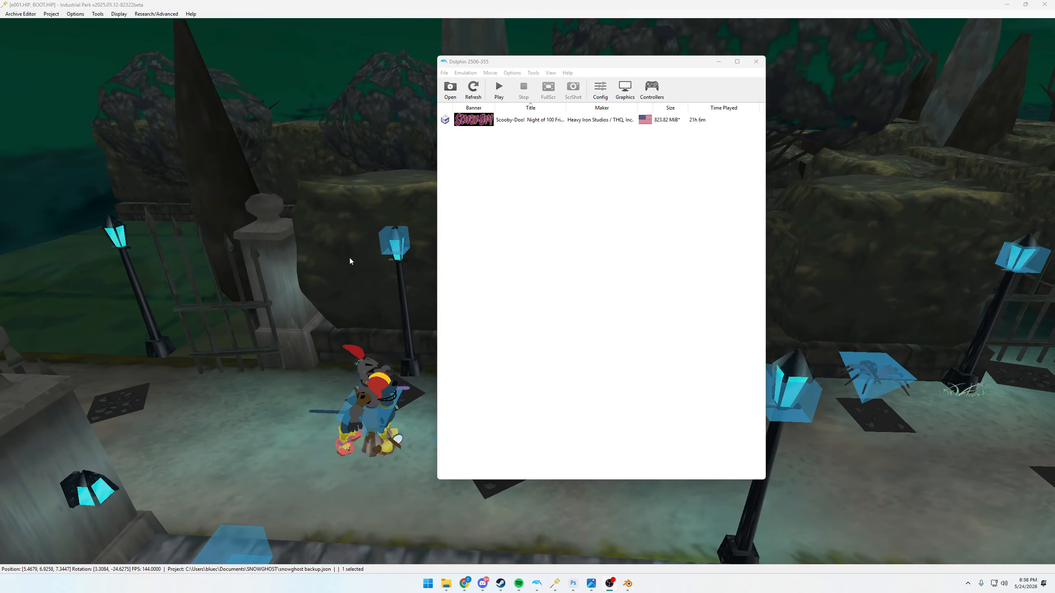
- Switch back to Industrial Park and examine the imported wolfman model up close from the front and side
left_click(337, 274)
middle_click_drag(616, 341, 722, 351)
scroll(641, 385, "up", 4)
scroll(650, 386, "down", 2)
scroll(651, 385, "up", 4)
middle_click_drag(562, 314, 256, 237)
scroll(623, 281, "down", 6)
scroll(436, 289, "up", 3)
key("d")
scroll(272, 294, "up", 3)
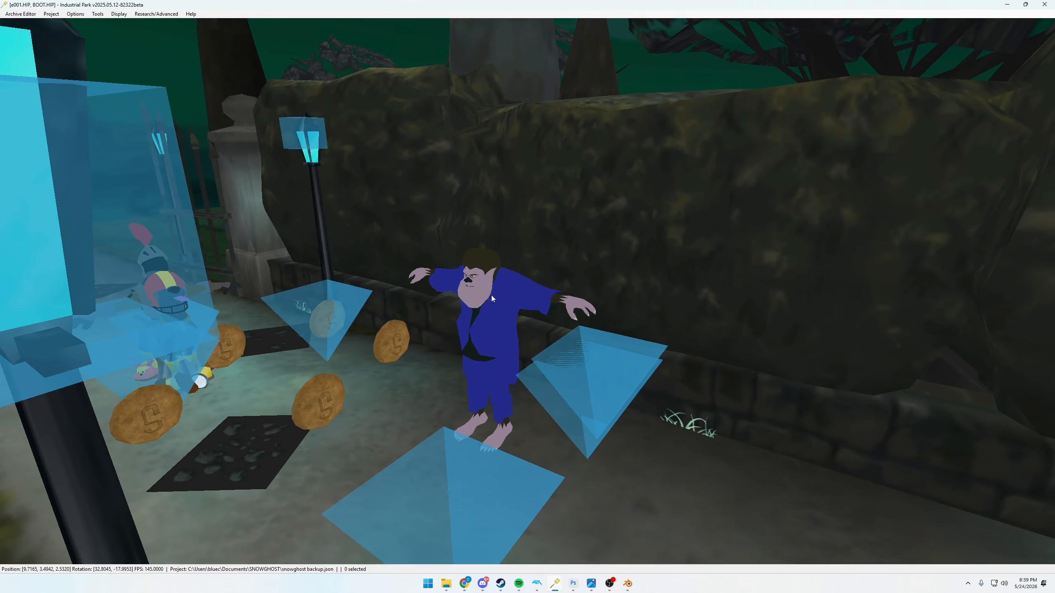
middle_click_drag(442, 330, 442, 332)
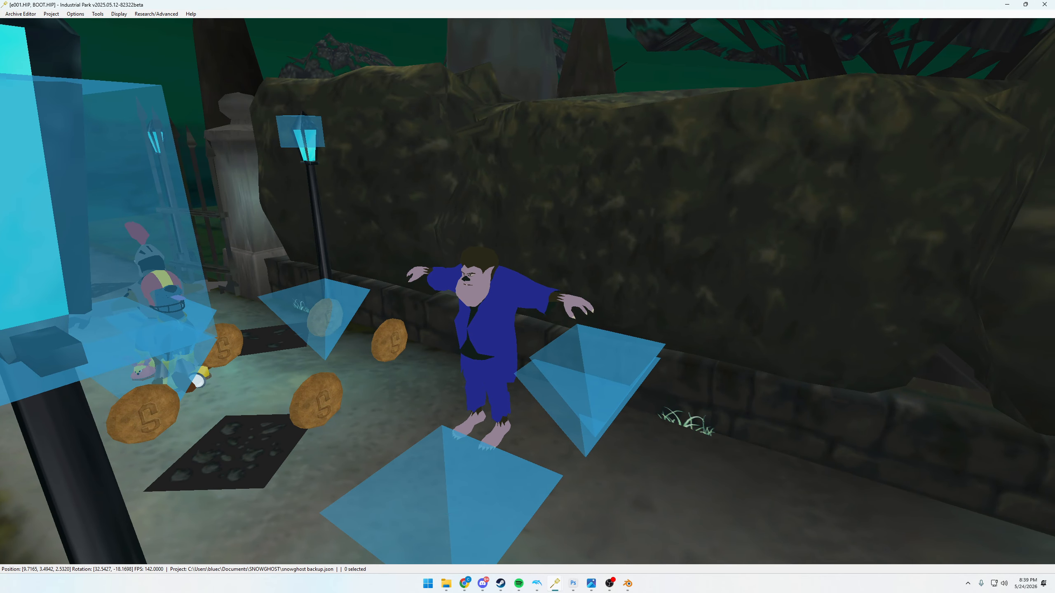